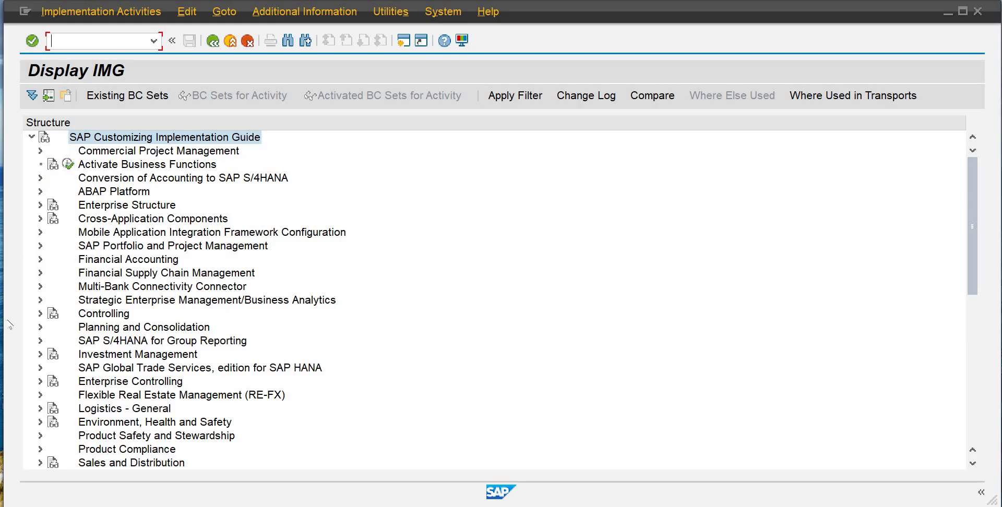
Expand the Controlling node in the implementation guide and select General Controlling
click(41, 314)
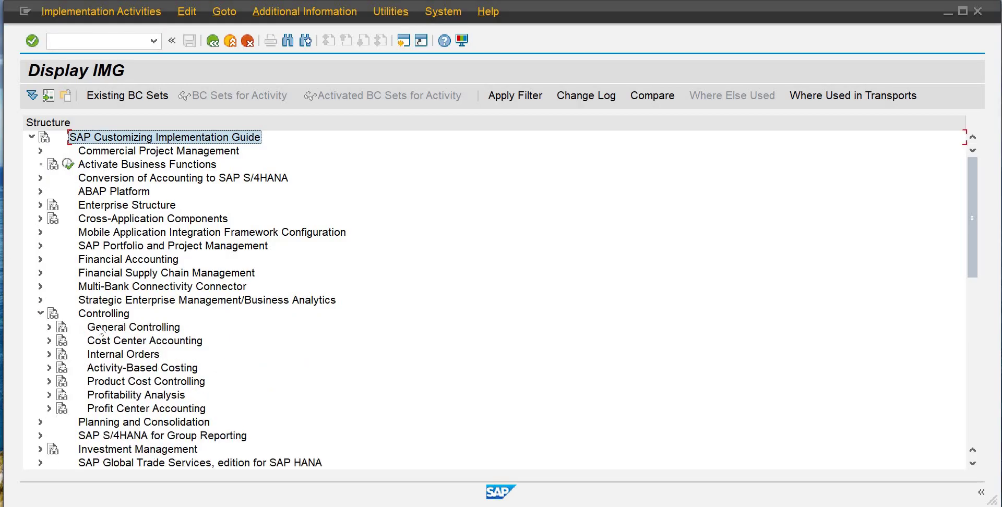
click(102, 328)
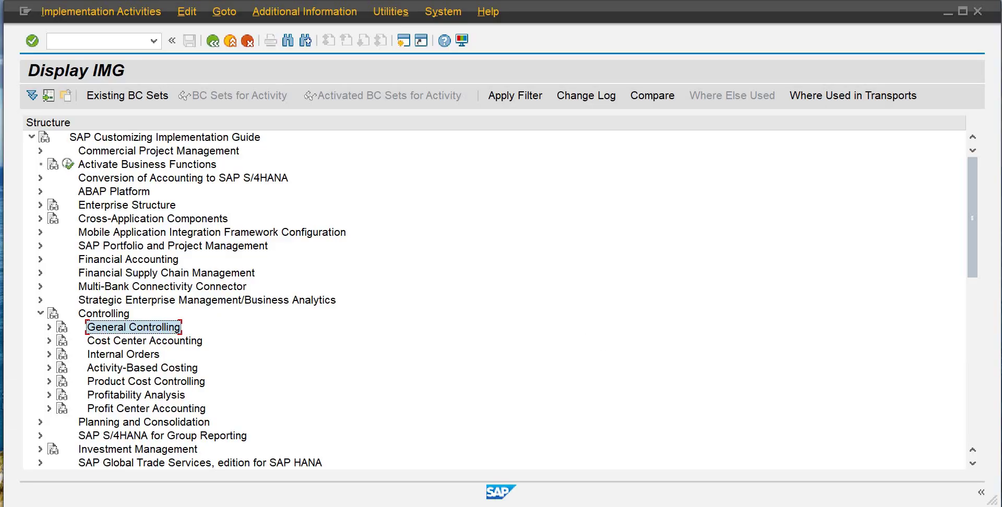
Switch to the lecture PDF in Acrobat and review the configuration path for the first Standard Hierarchy step
mouse_move(639, 488)
click(642, 458)
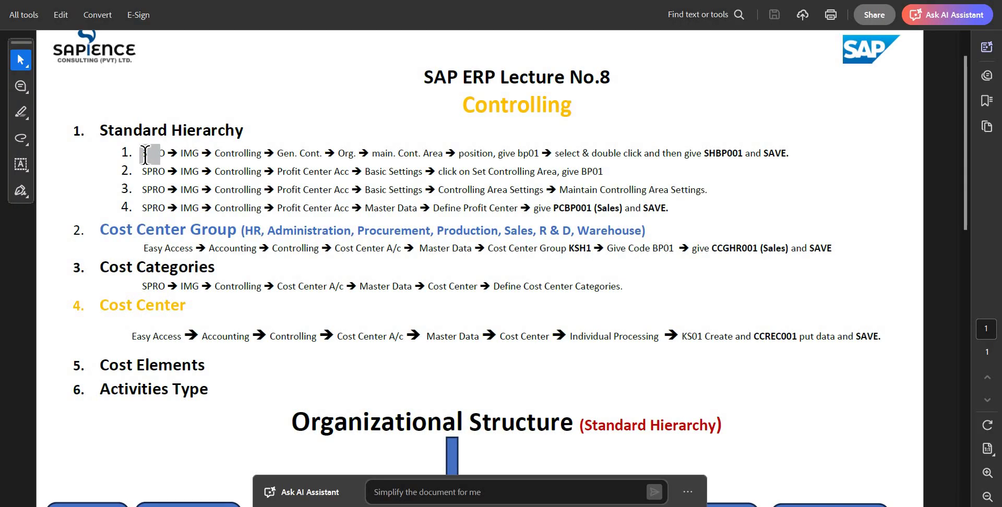
drag(148, 144, 167, 145)
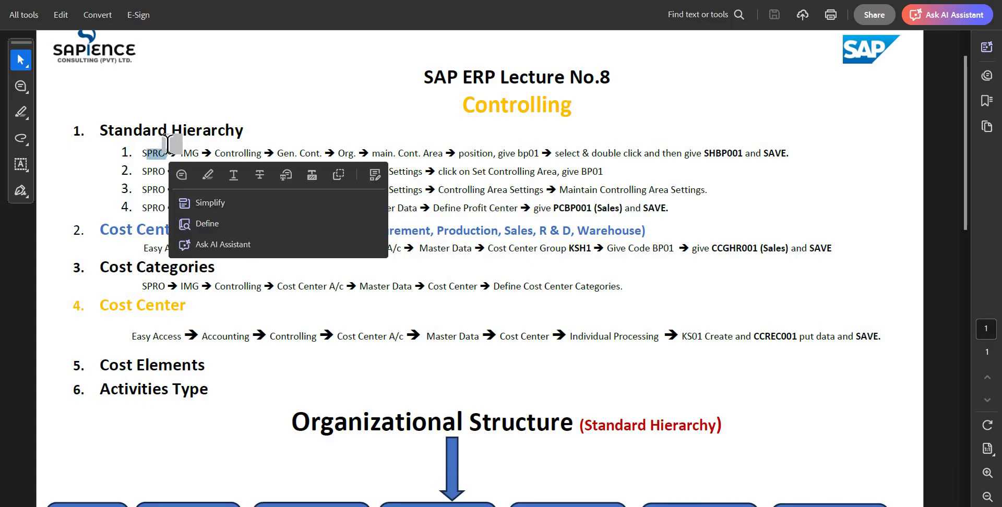
click(167, 148)
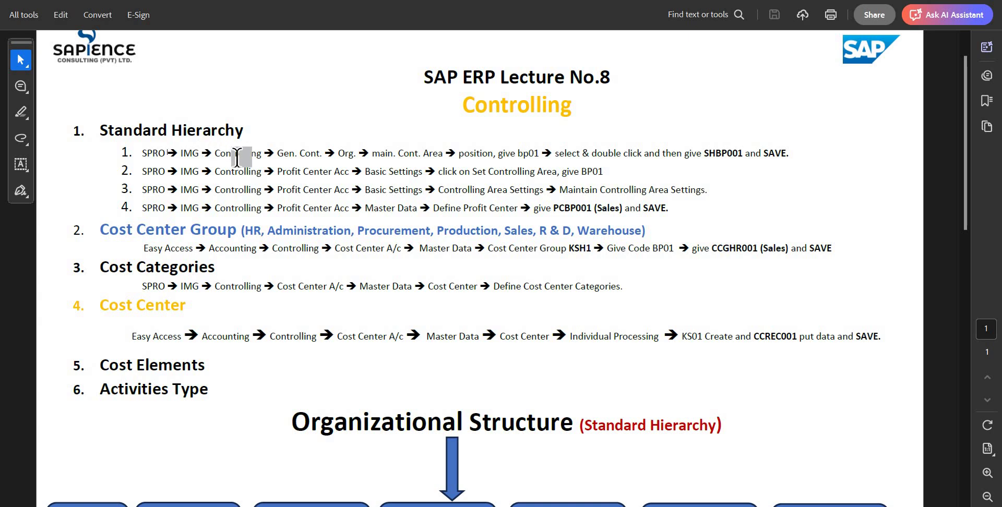
drag(299, 153, 418, 153)
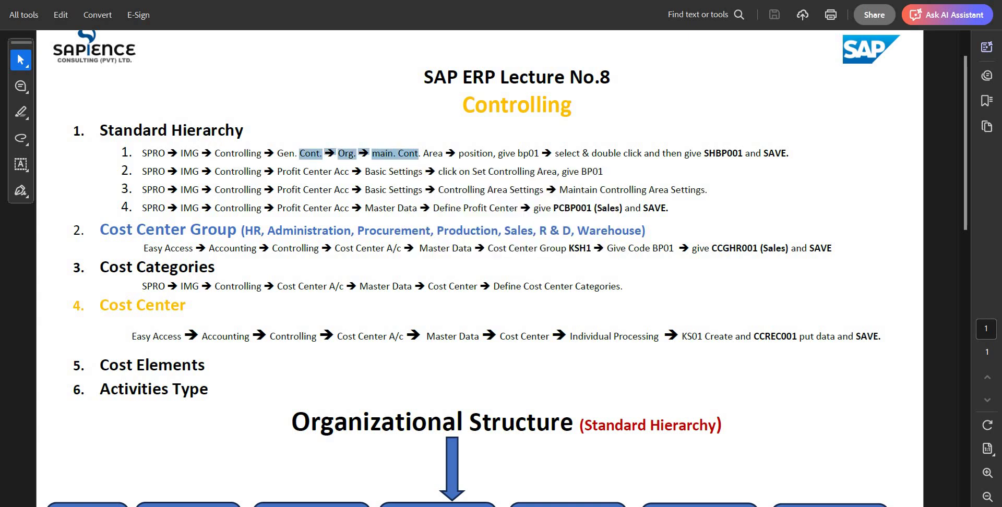
Return to SAP and open the Maintain Controlling Area activity under General Controlling, Organization
key(alt+Tab)
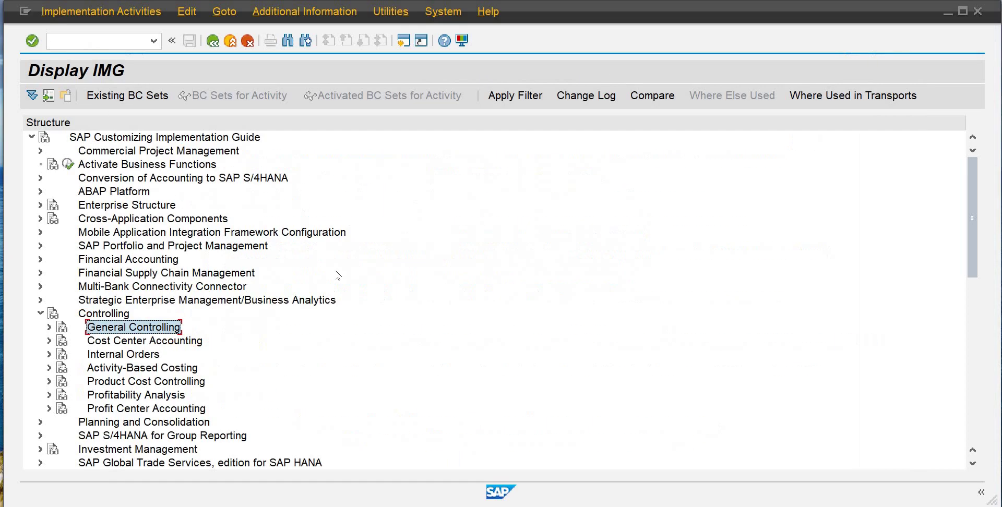
click(49, 328)
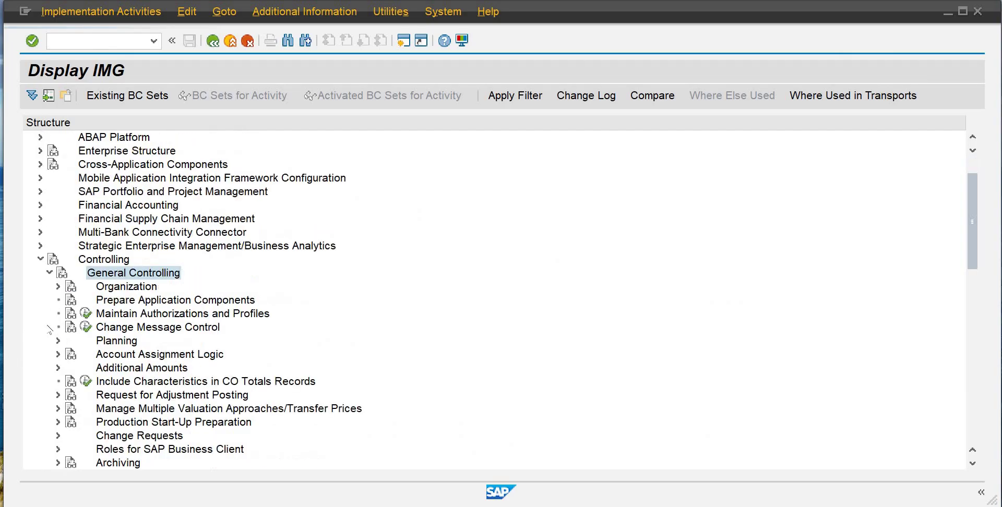
click(58, 287)
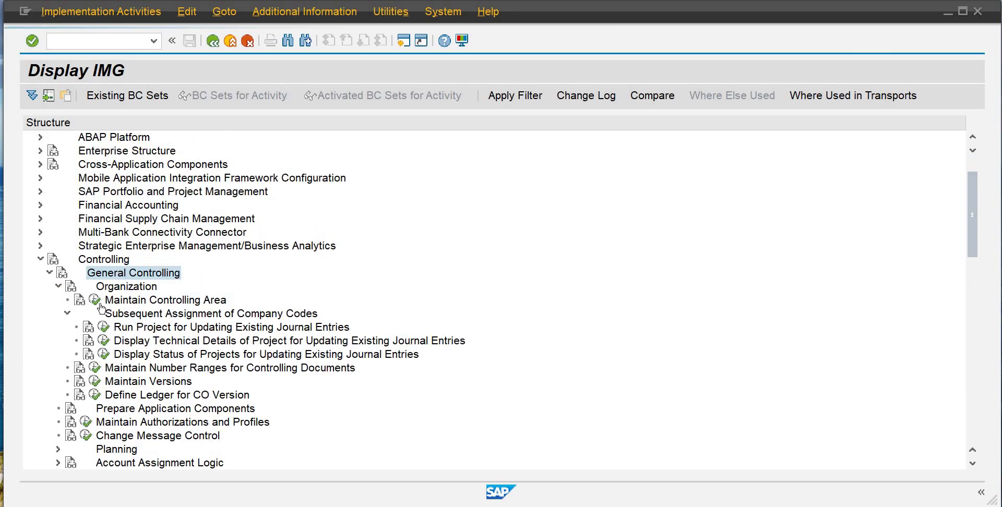
click(97, 301)
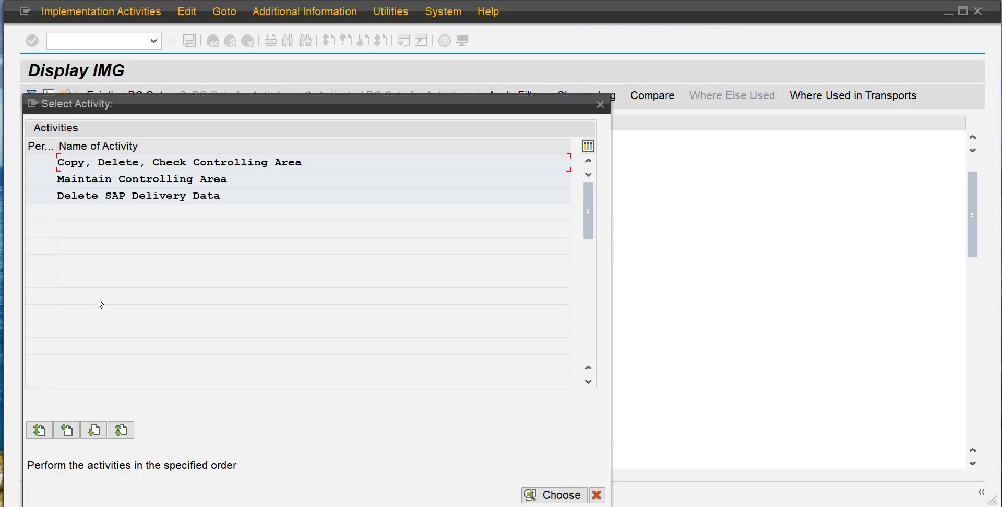
double_click(142, 180)
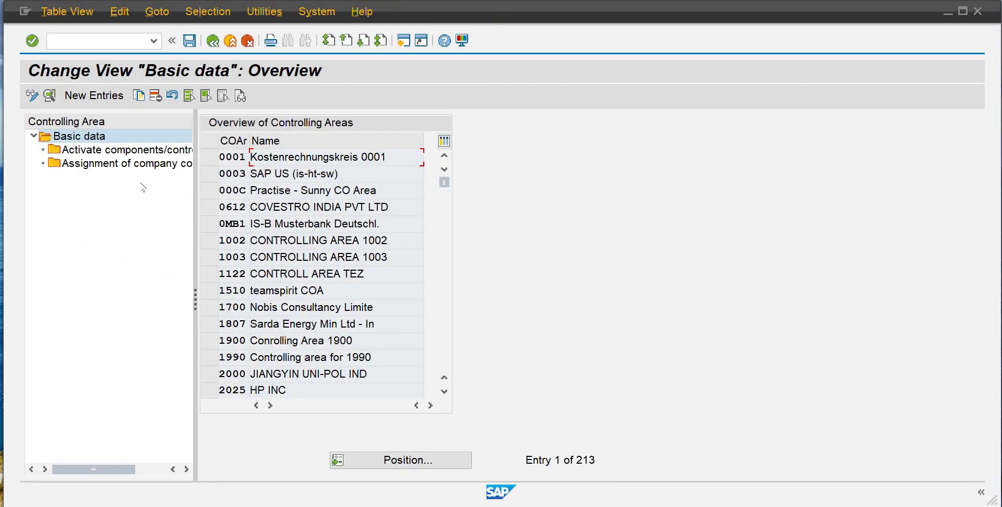
Locate controlling area DX01 in the overview and open its basic data details
click(384, 458)
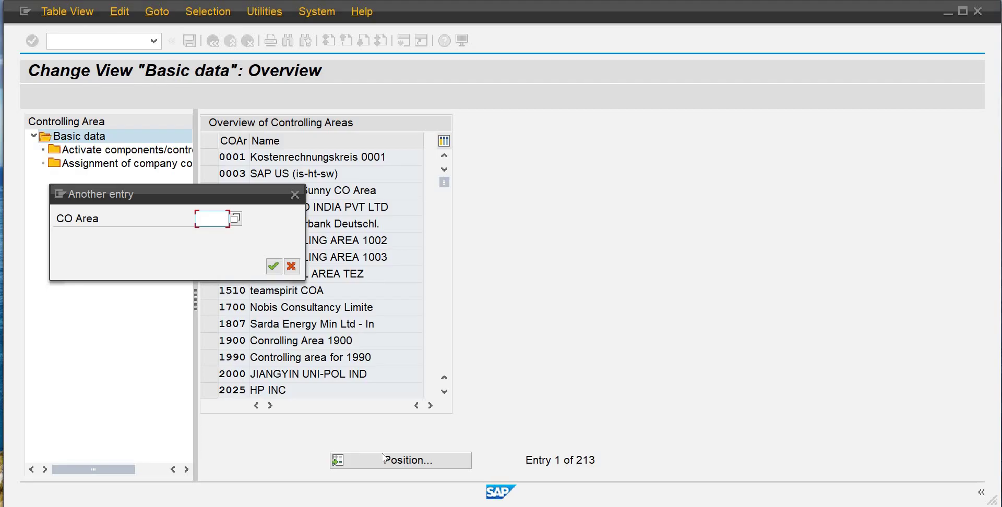
text(dx01)
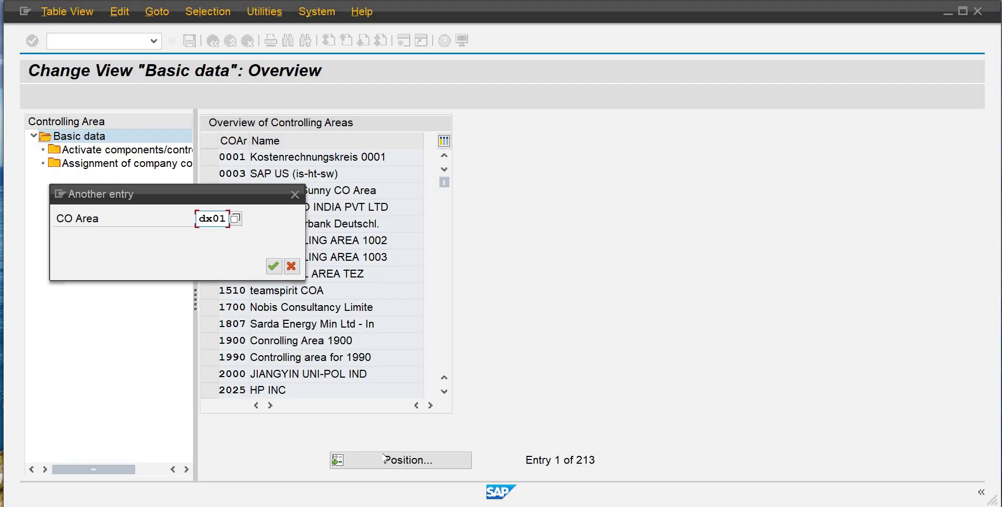
key(Return)
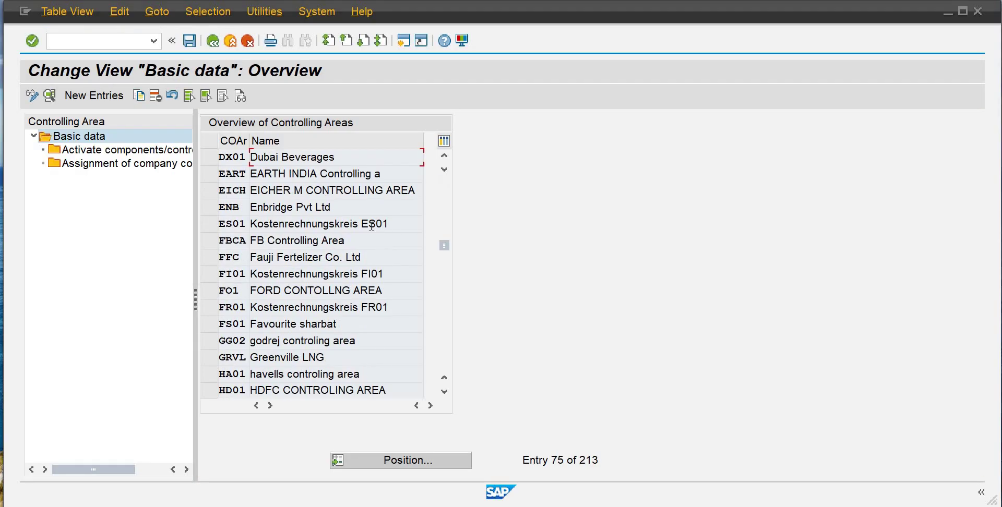
click(211, 159)
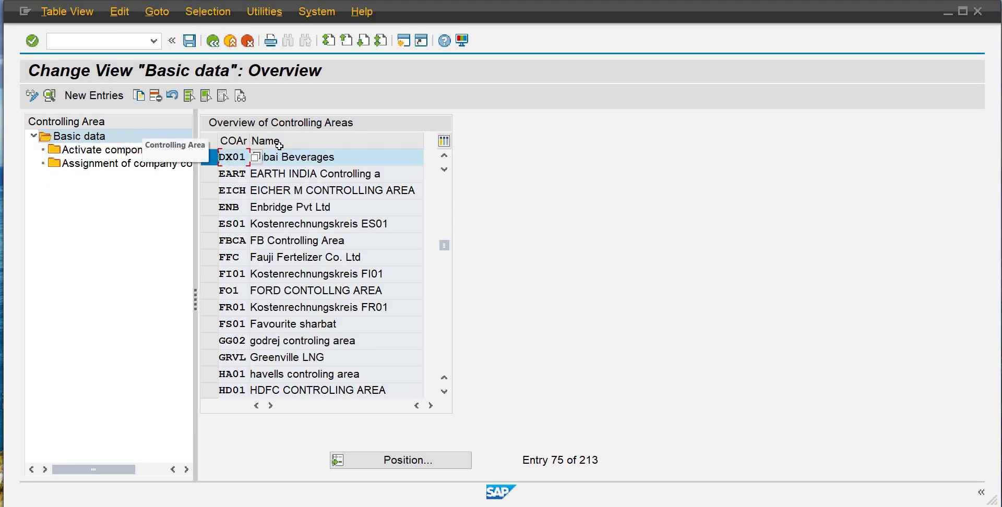
click(81, 137)
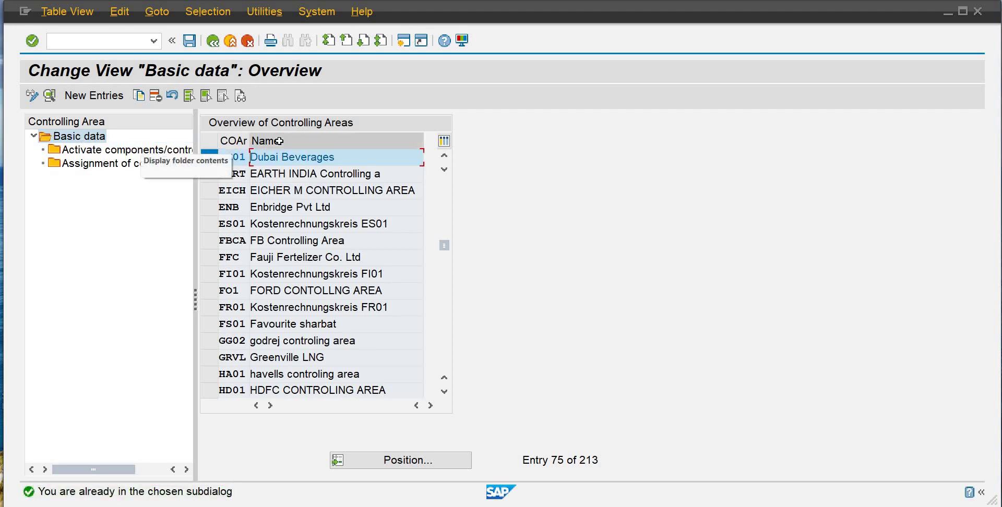
double_click(283, 157)
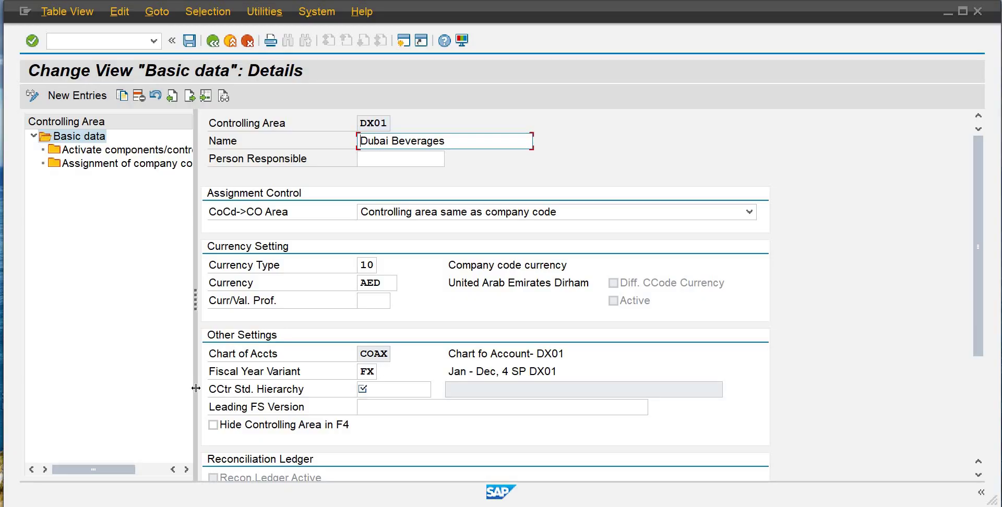
Set the cost center standard hierarchy of DX01 to SHDX01 and agree to create it as a standard hierarchy
click(383, 388)
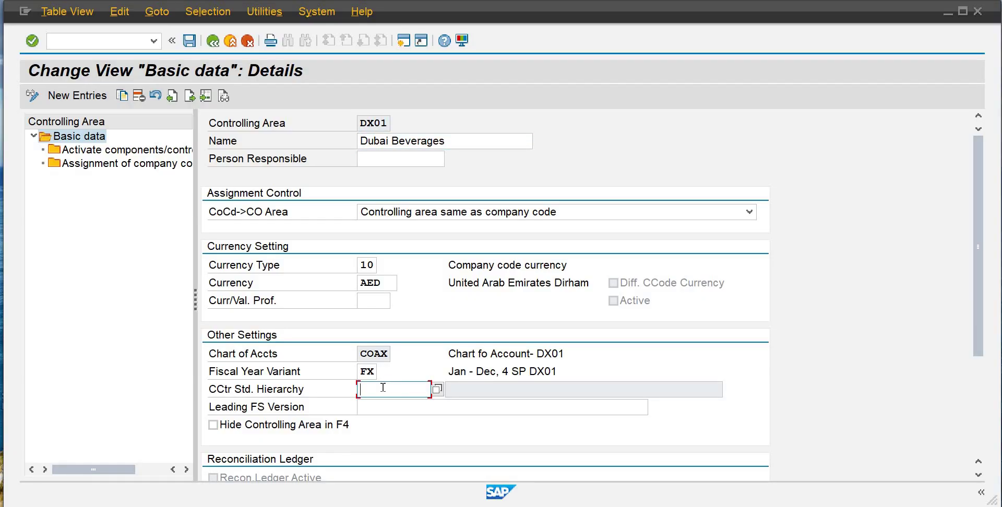
text(SH)
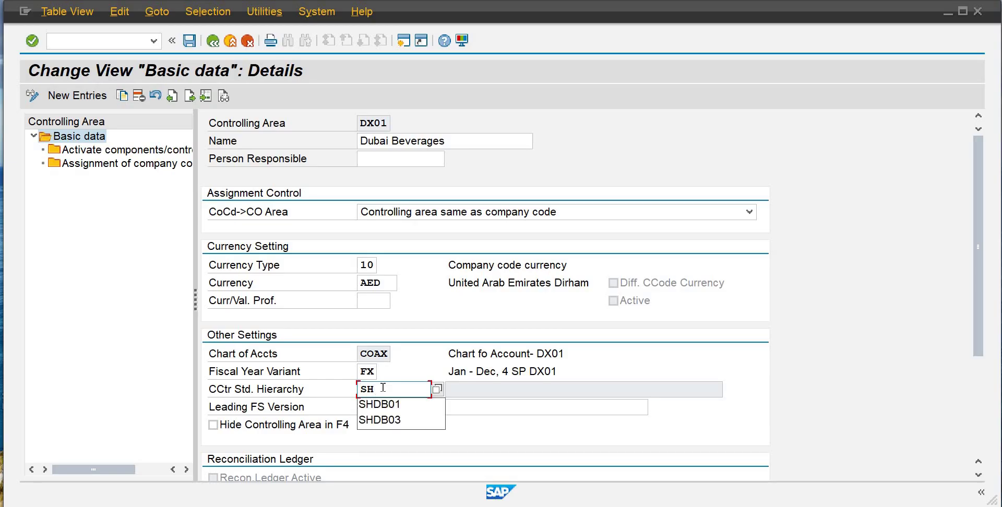
text(DX1)
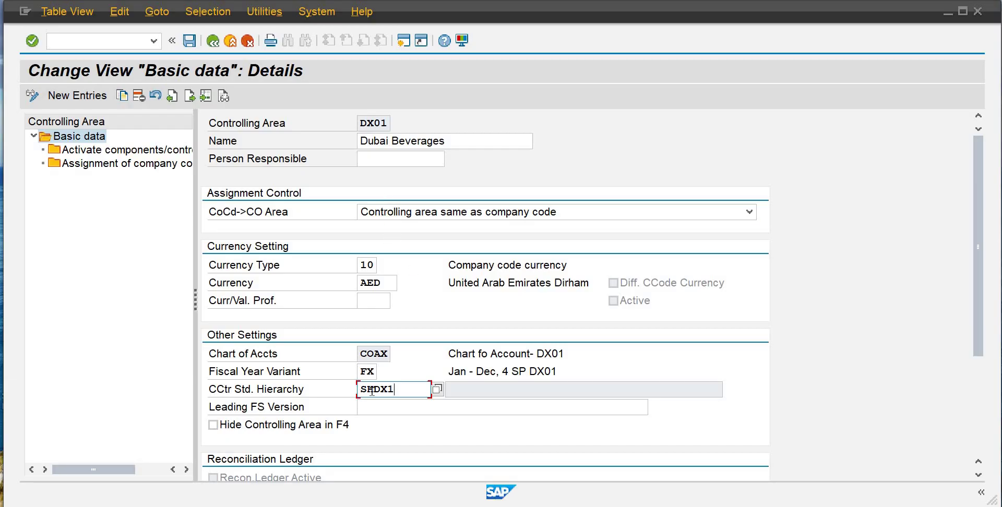
drag(364, 390, 354, 389)
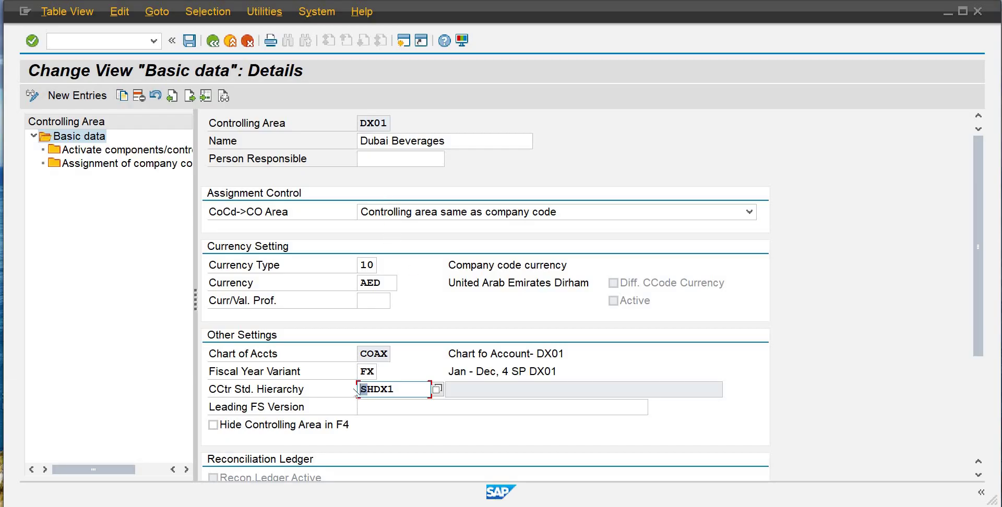
click(397, 392)
text(1)
key(Return)
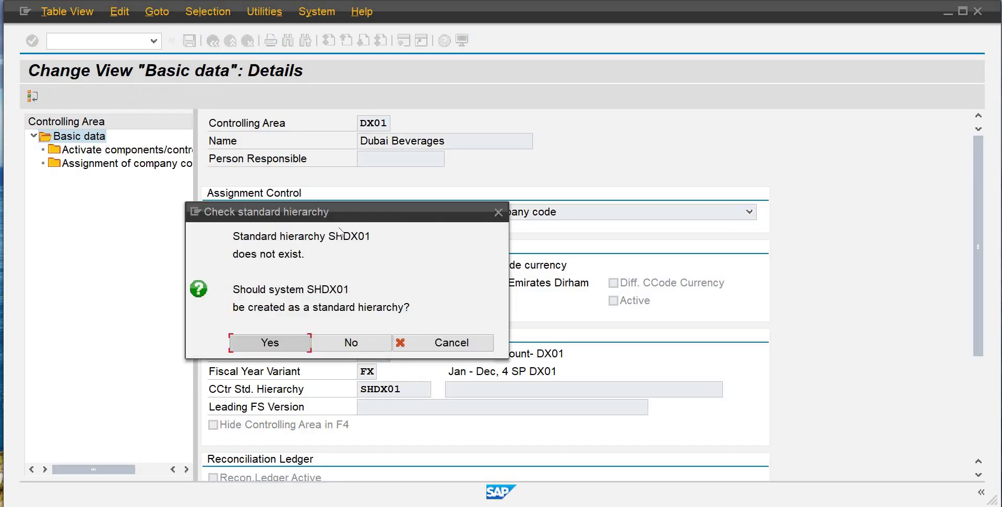
click(281, 350)
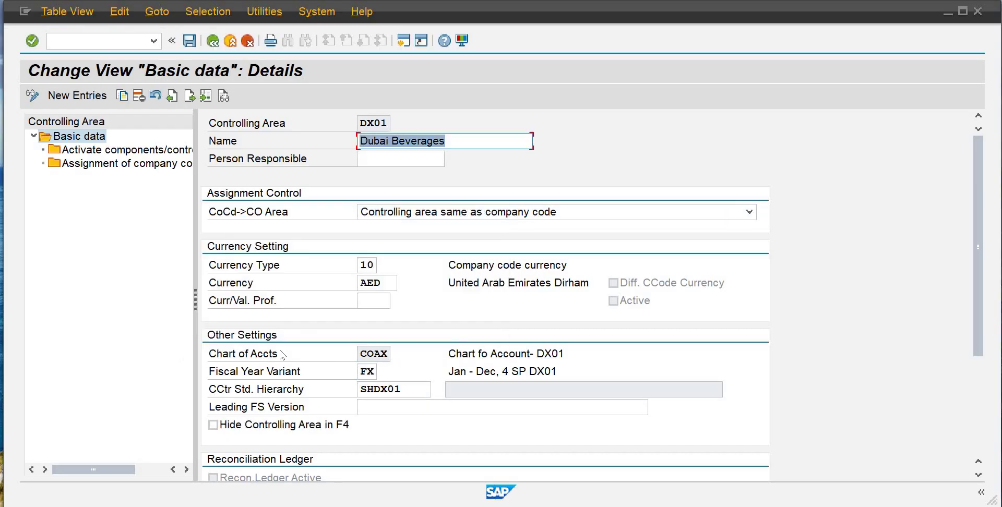
Save the basic data of DX01, agreeing again to create hierarchy SHDX01, and dismiss the message logs
click(191, 44)
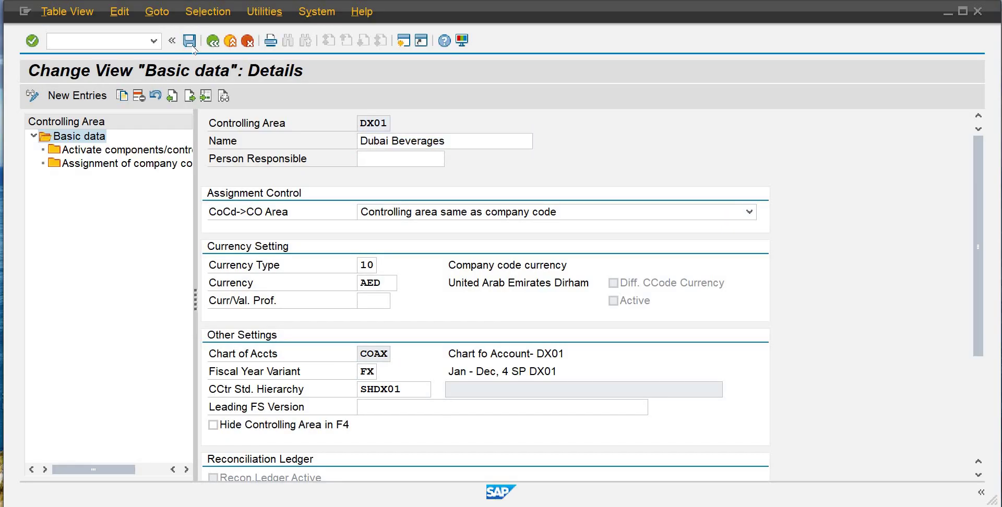
key(Return)
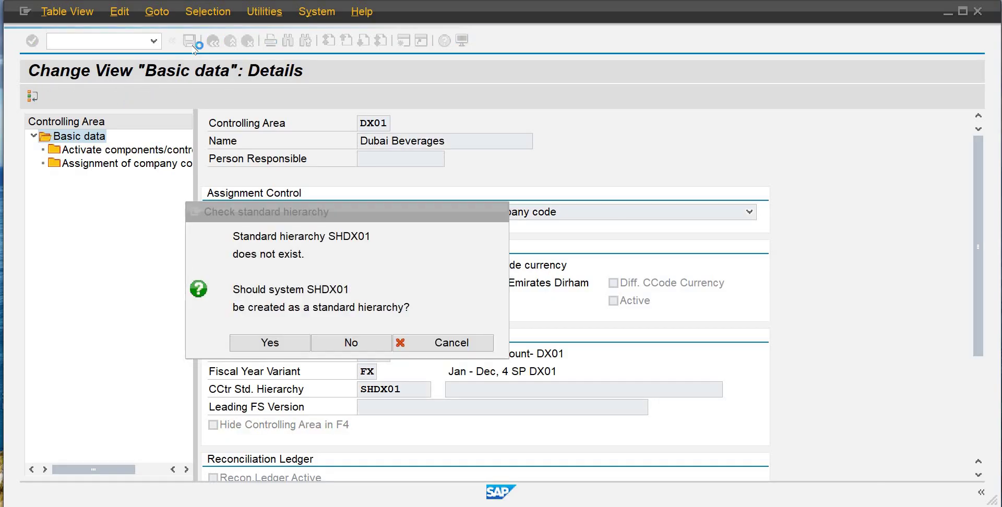
key(Return)
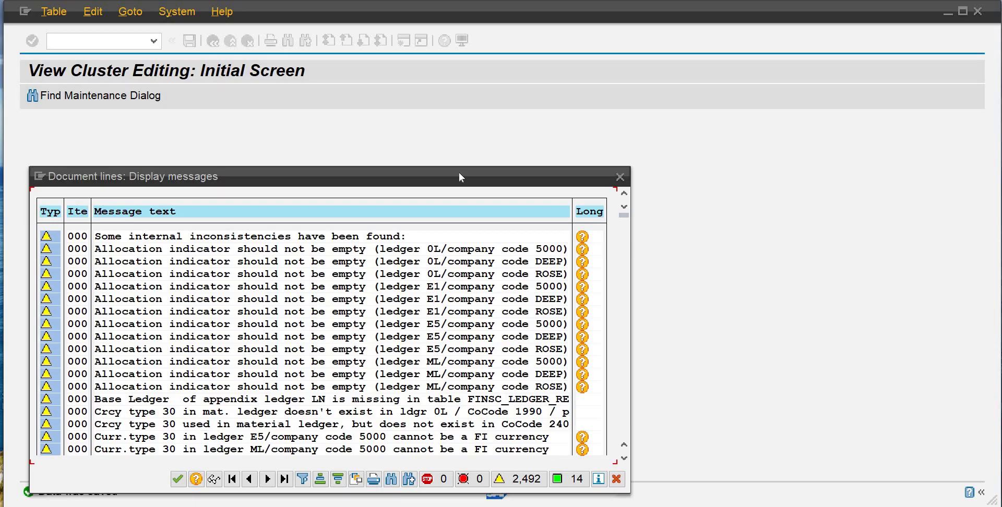
click(620, 176)
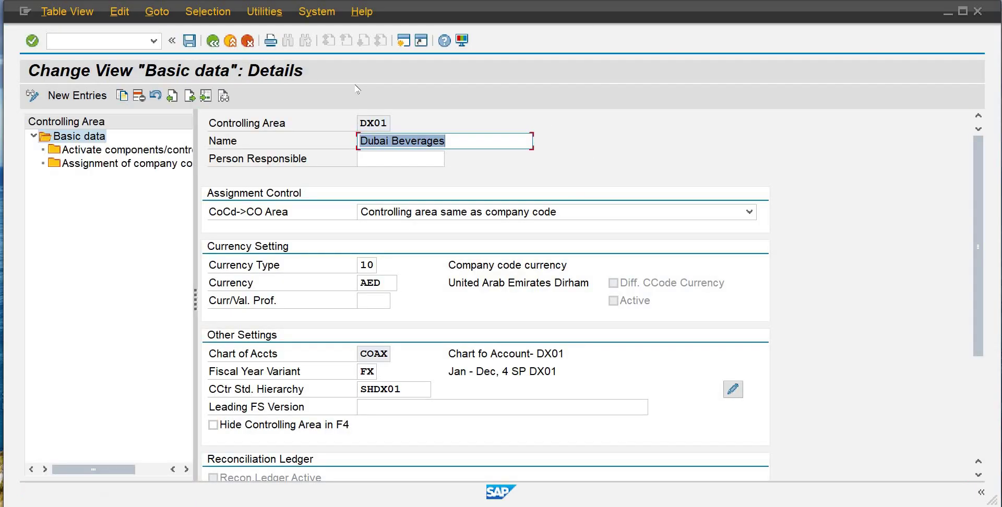
click(189, 41)
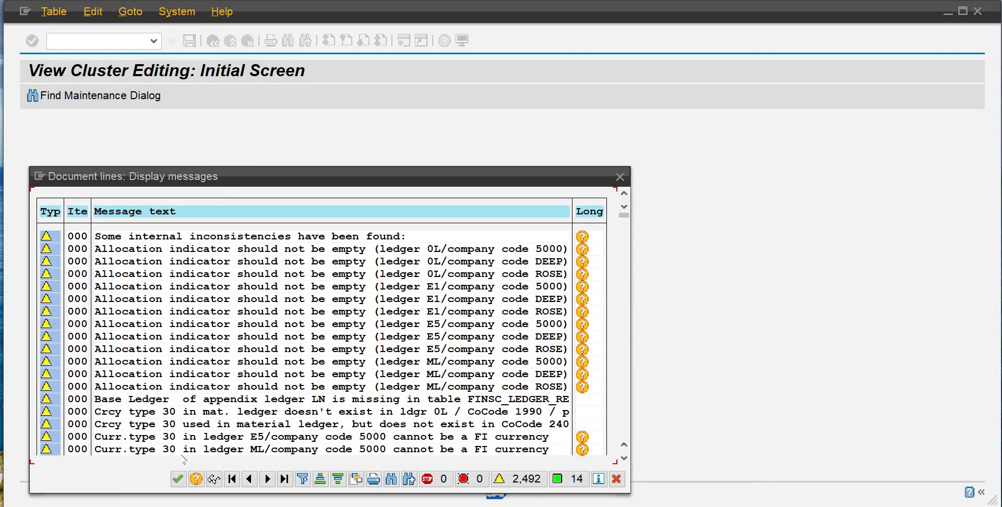
click(616, 479)
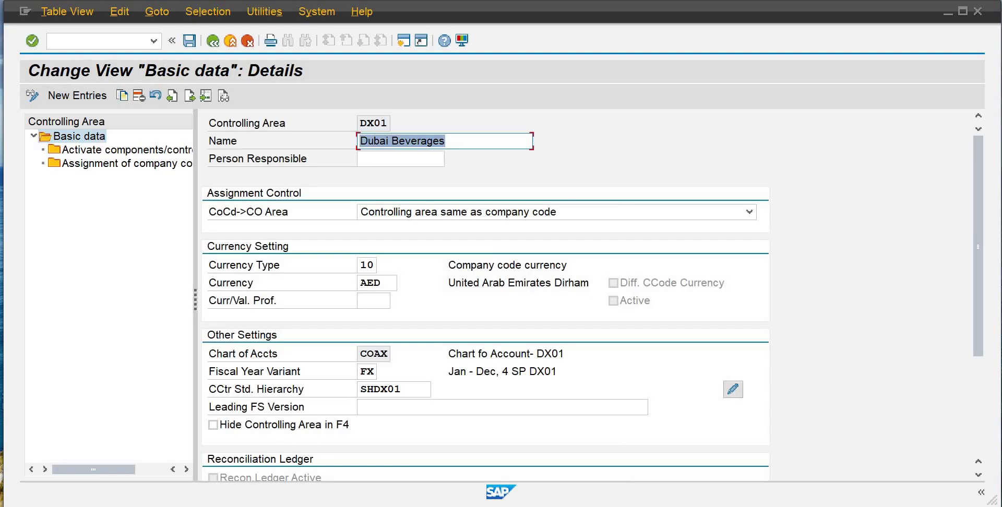
Leave the controlling area maintenance and close the activity selection to return to the implementation guide
click(212, 42)
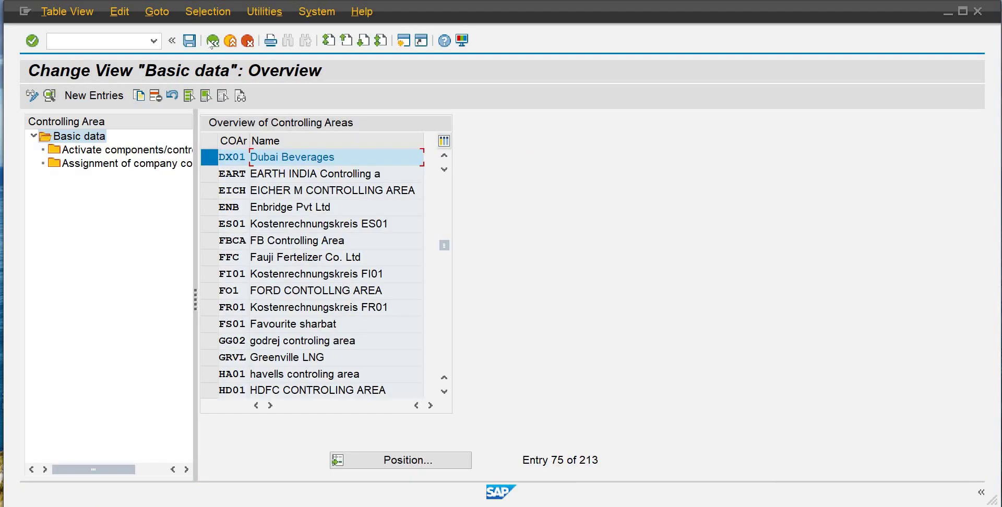
click(213, 42)
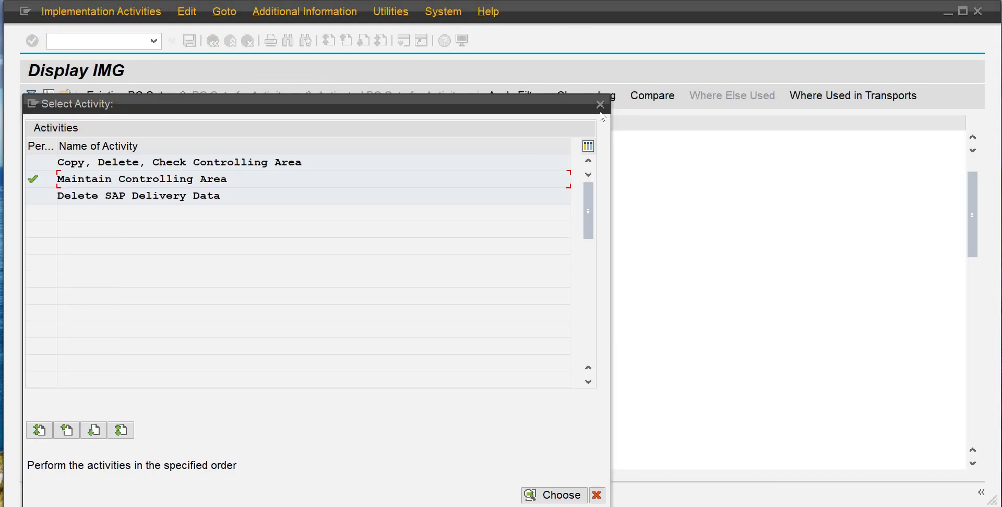
click(600, 104)
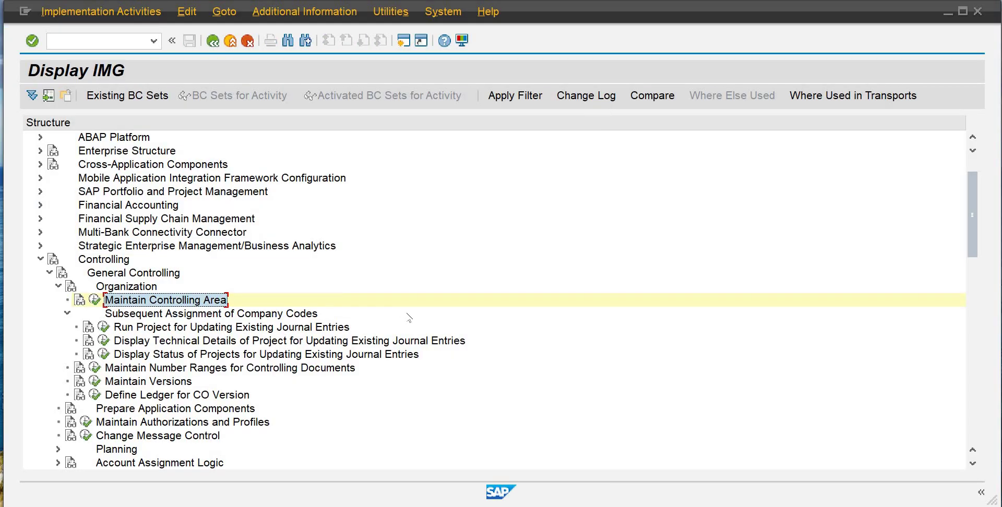
Collapse Organization and General Controlling in the guide and select Profit Center Accounting
click(57, 286)
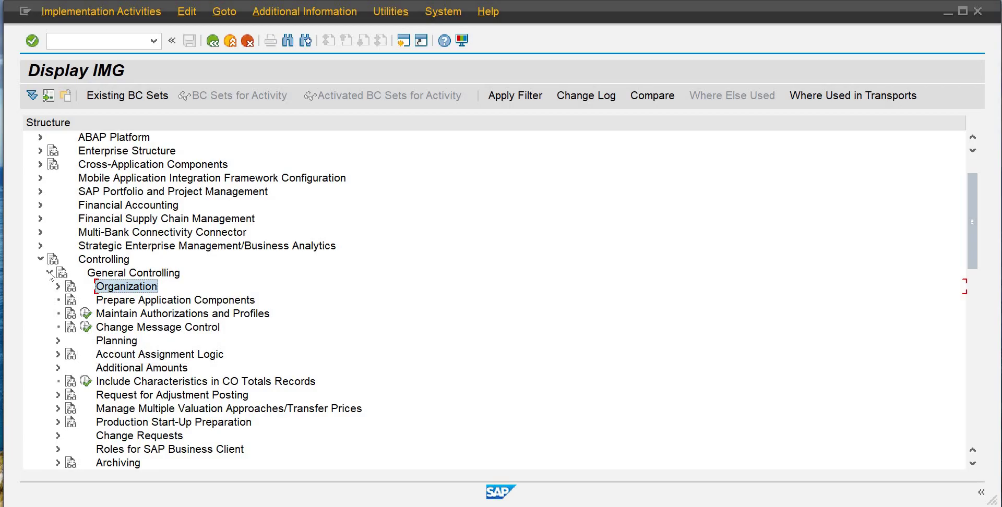
click(49, 272)
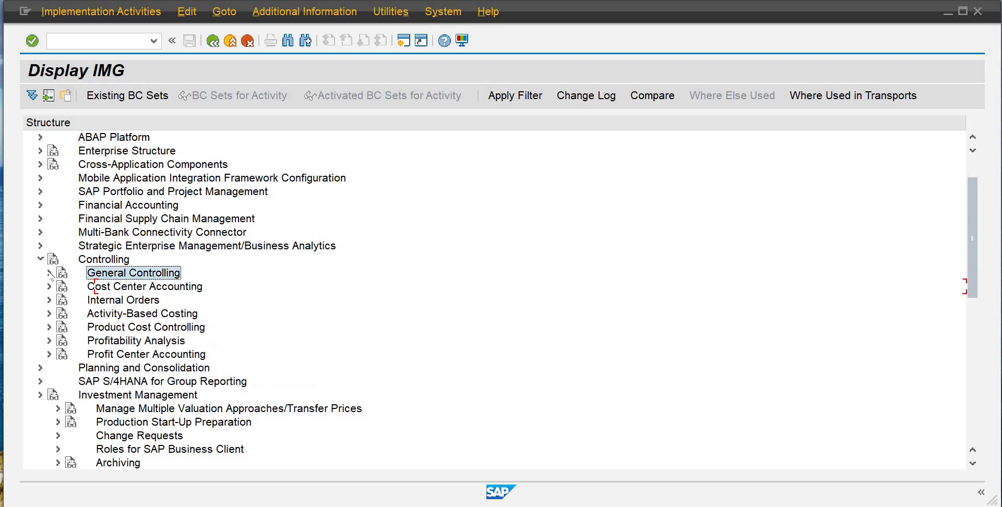
click(108, 356)
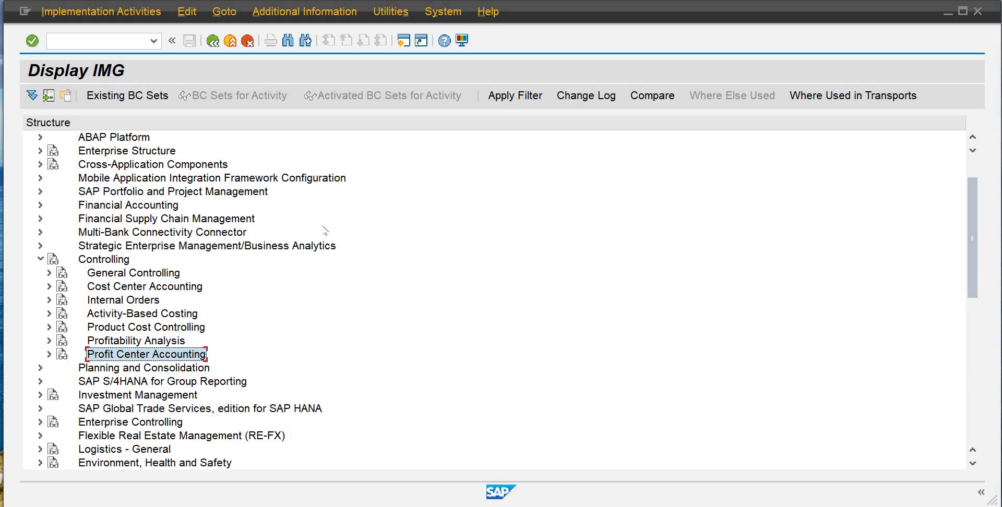
Open Maintain Controlling Area under General Controlling > Organization and position the controlling area list at DX01
click(48, 274)
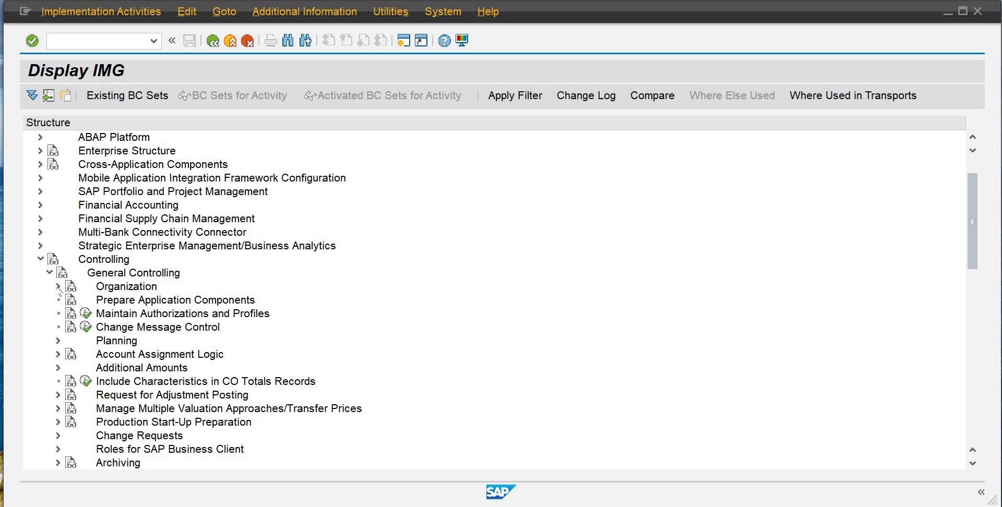
click(58, 287)
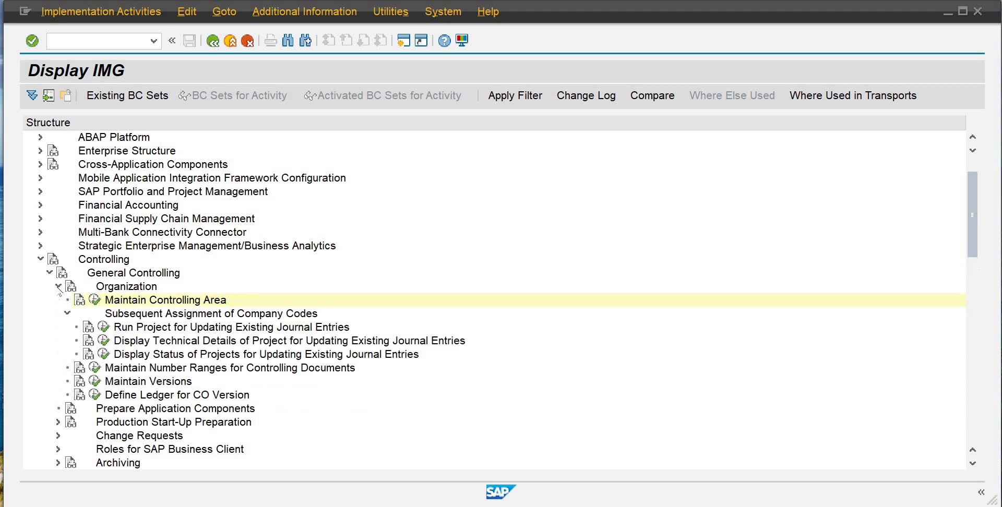
click(96, 300)
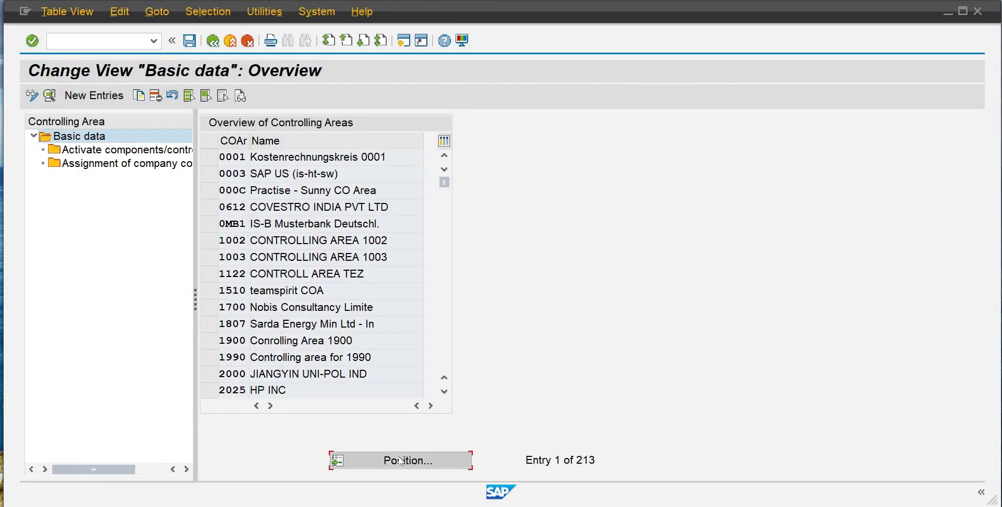
text(dw01)
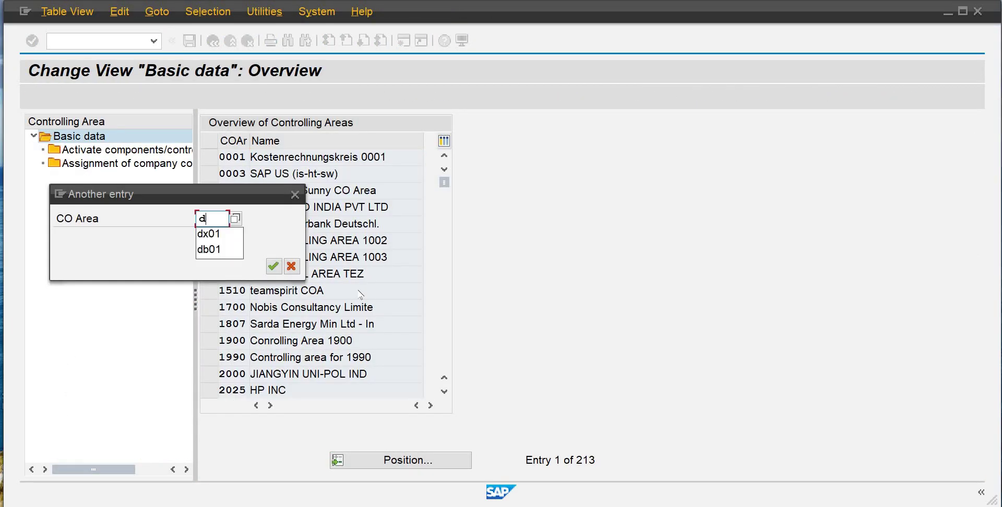
key(Return)
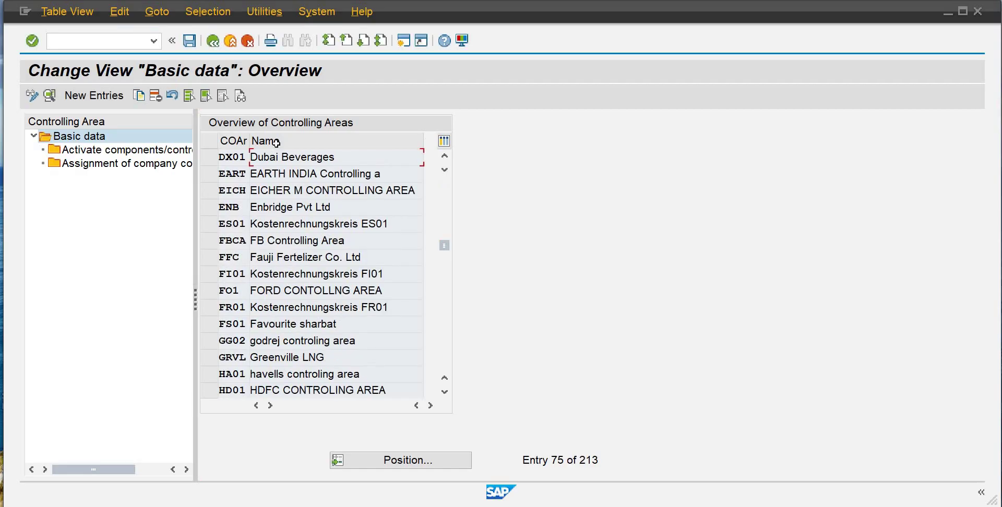
Review the activated components and control indicators of DX01, return to the implementation guide and collapse General Controlling
click(272, 154)
click(209, 159)
double_click(128, 151)
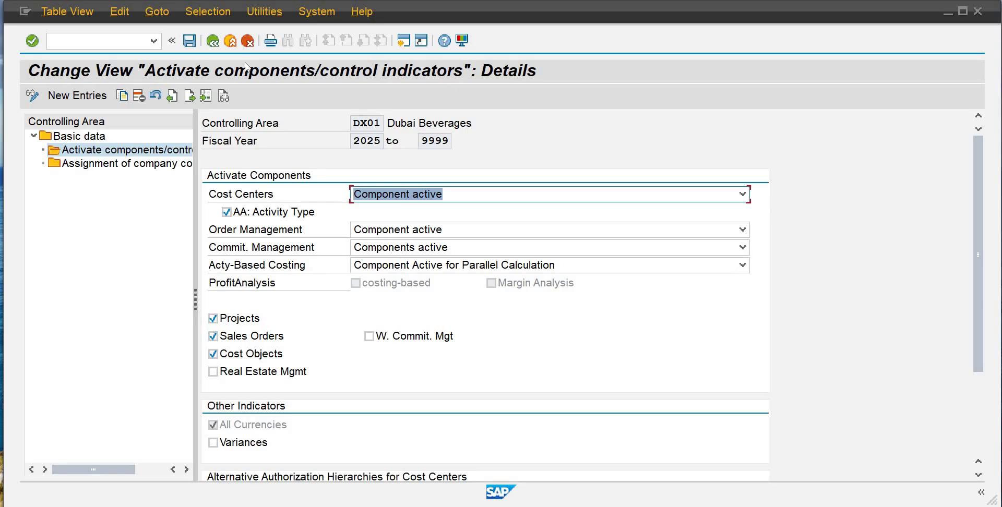
click(212, 42)
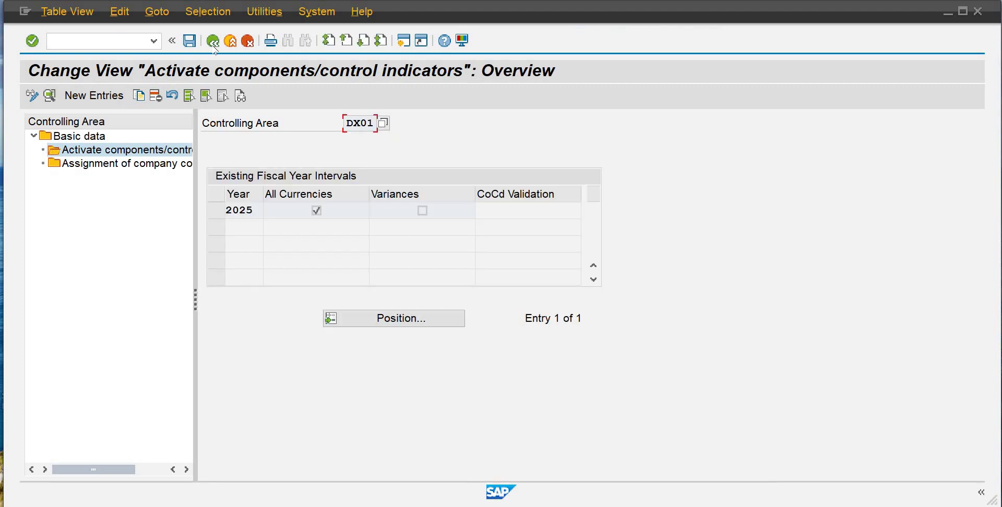
click(213, 42)
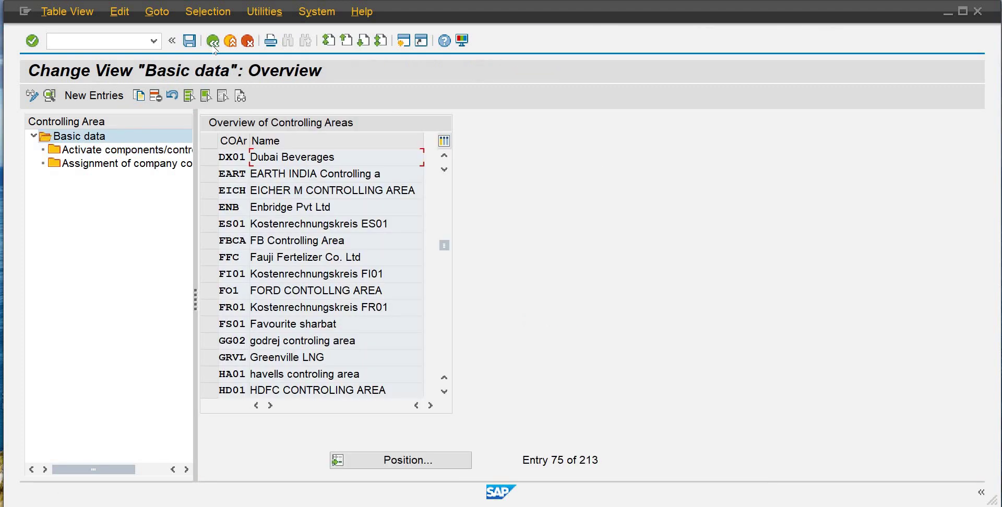
click(214, 46)
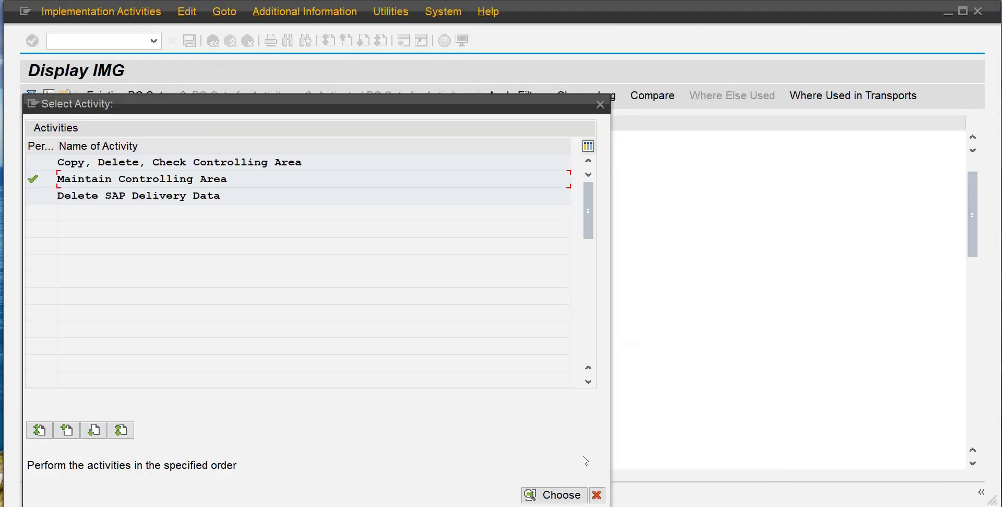
click(599, 497)
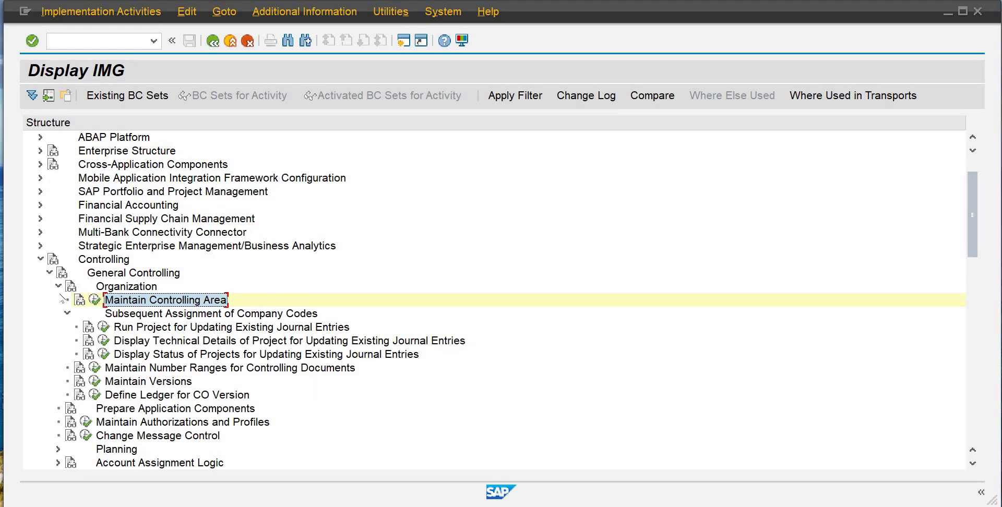
click(49, 273)
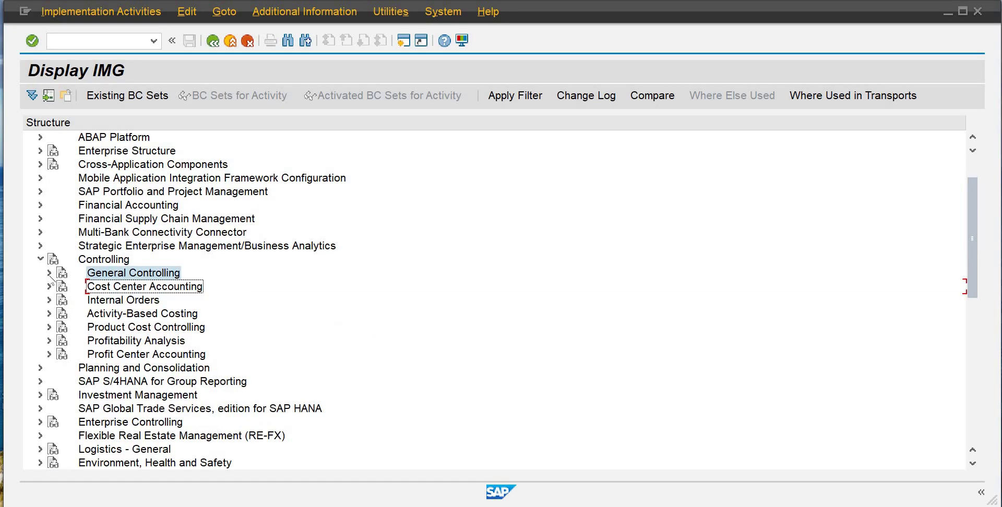
Run Set Controlling Area in the Profit Center Accounting basic settings and set the controlling area to DX01
click(121, 359)
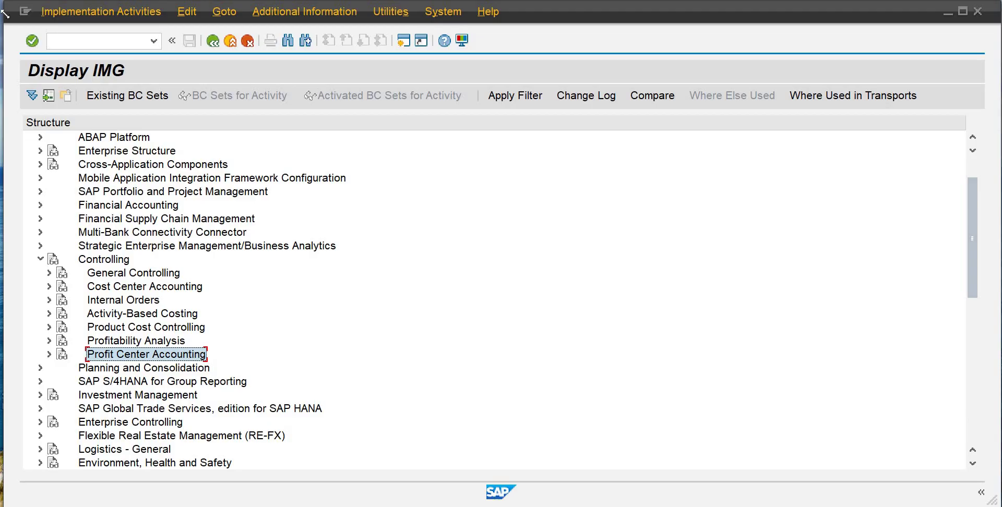
click(48, 355)
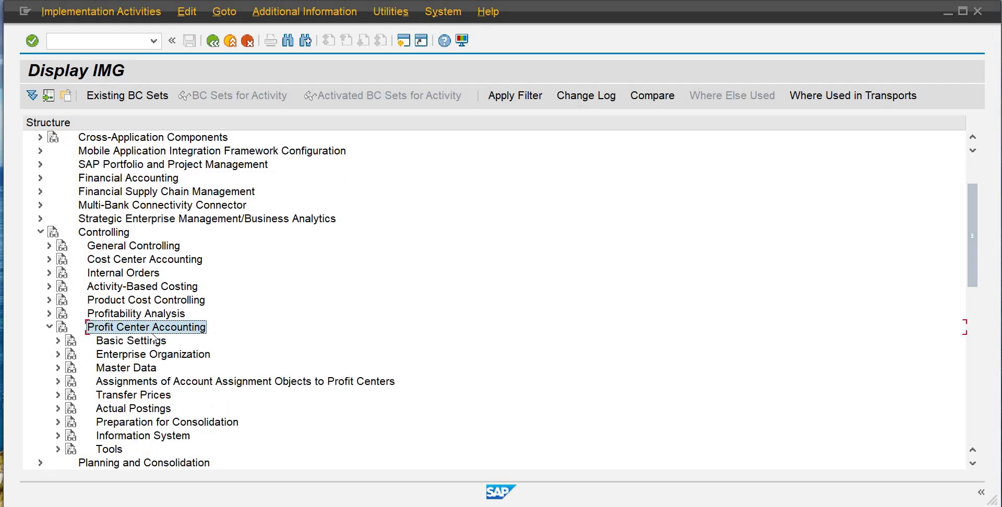
click(57, 342)
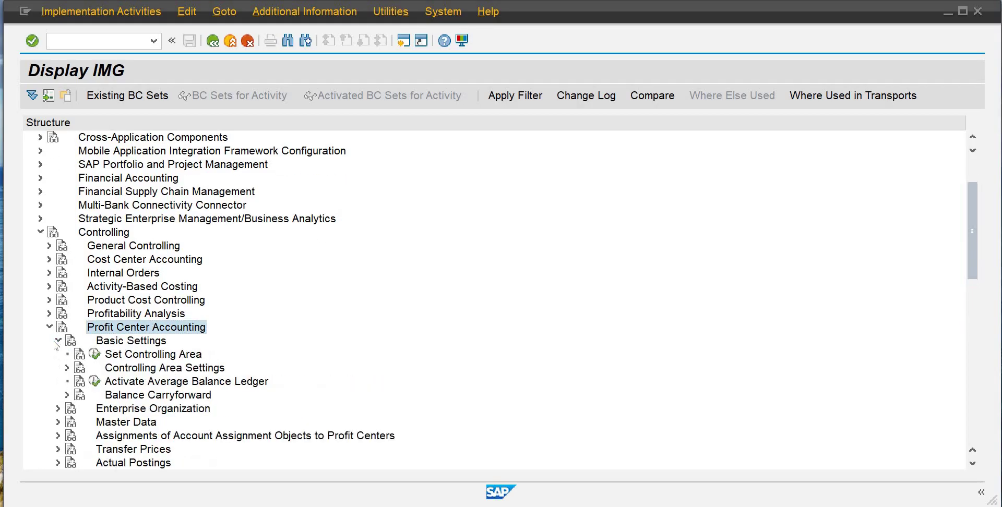
click(125, 357)
click(94, 355)
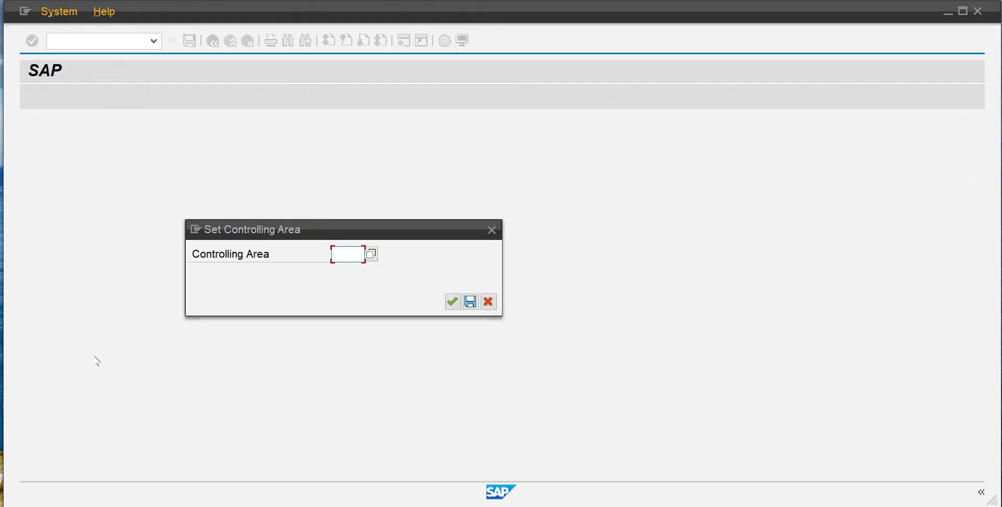
text(dx)
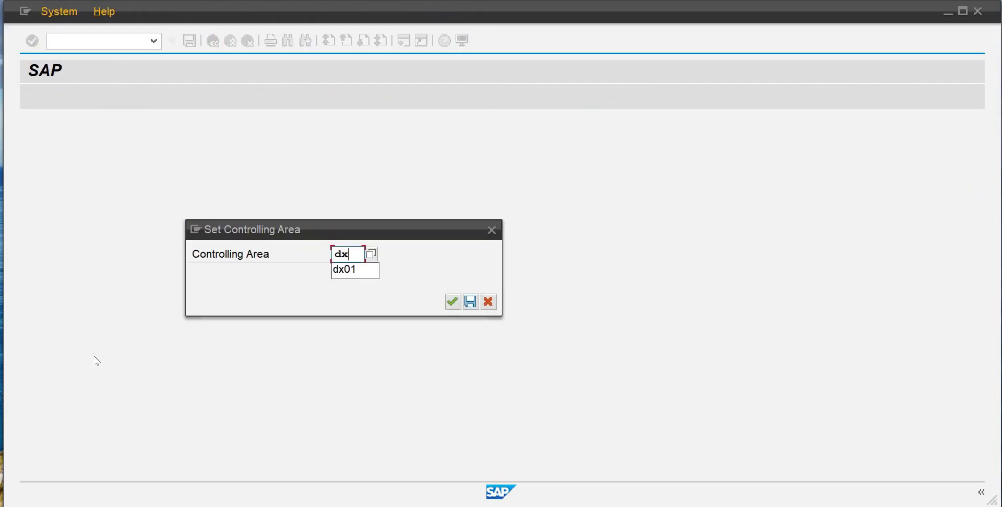
text(01)
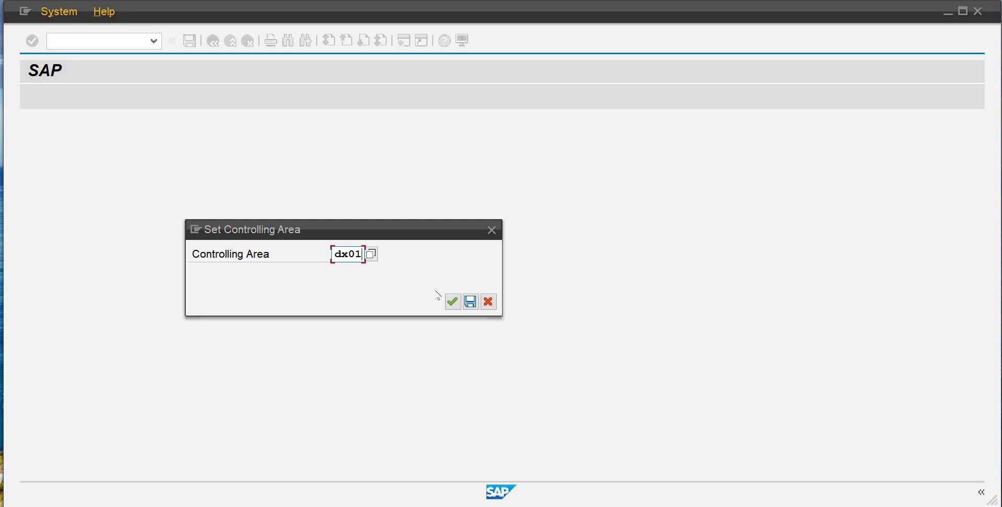
click(452, 307)
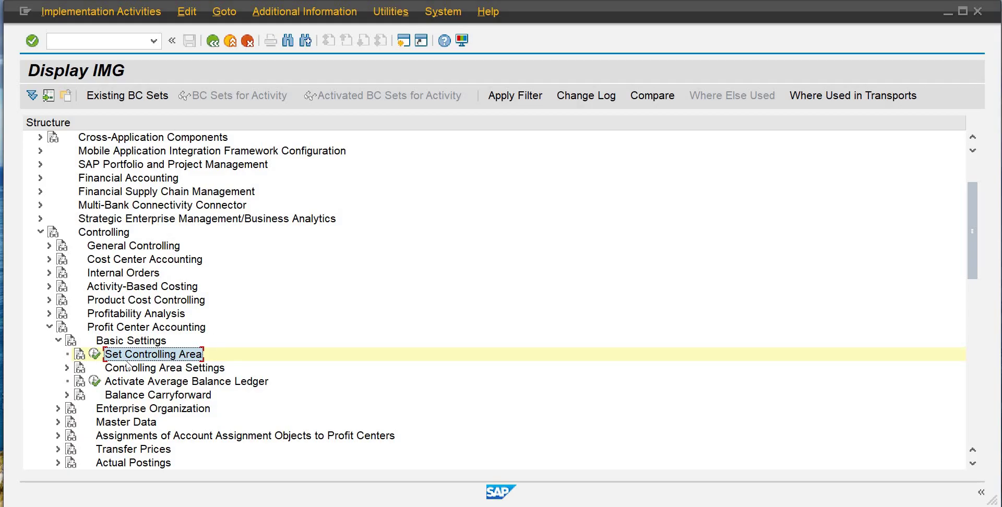
Open Maintain Controlling Area Settings for Profit Center Accounting and set the standard hierarchy to SHDX01
click(68, 368)
click(149, 371)
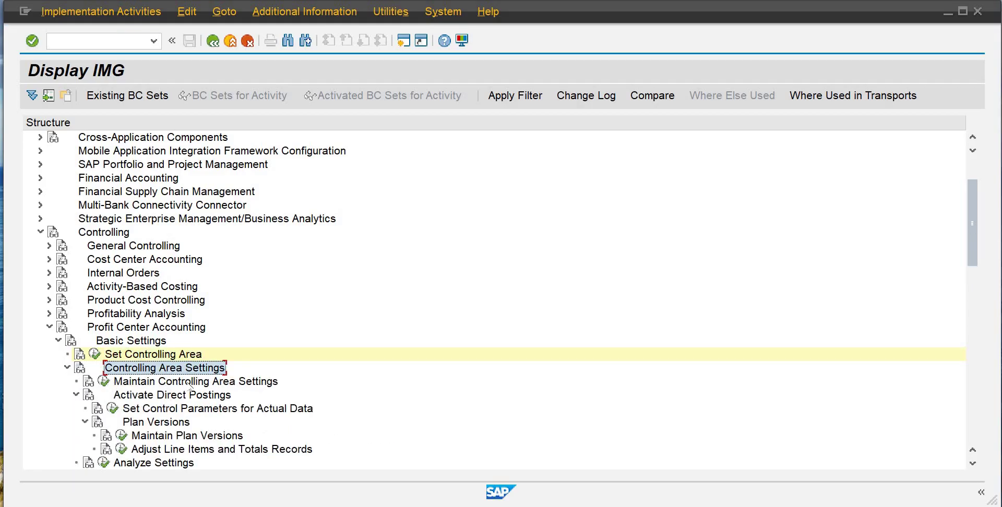
click(105, 384)
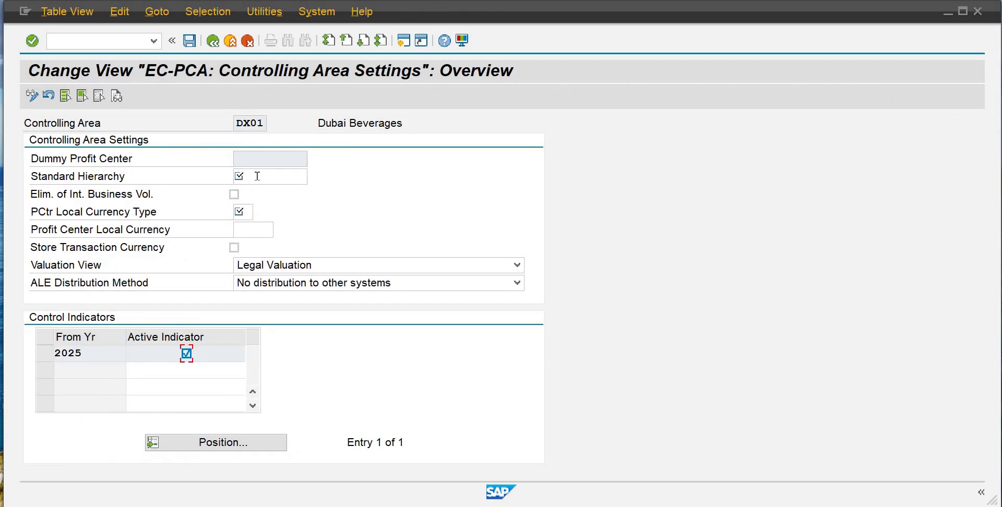
click(258, 176)
text(s)
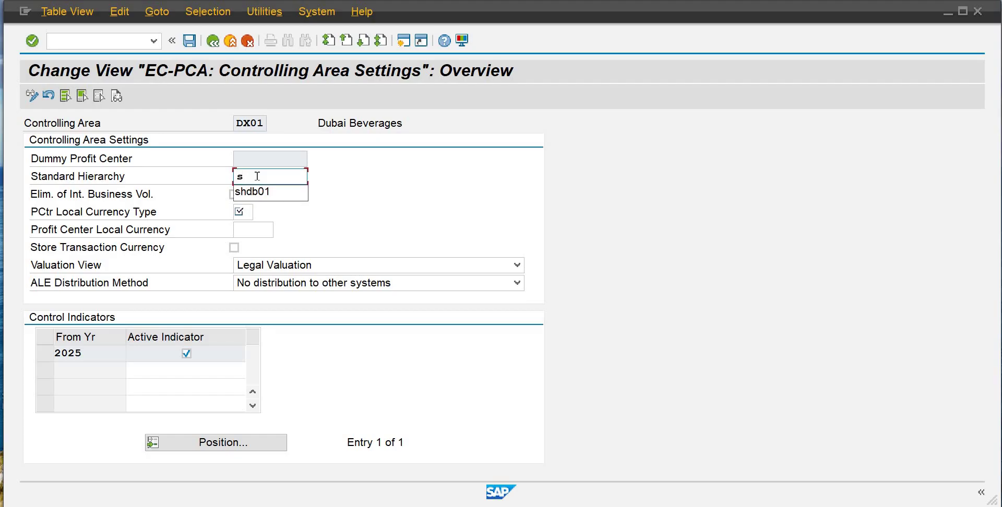
text(hdx01)
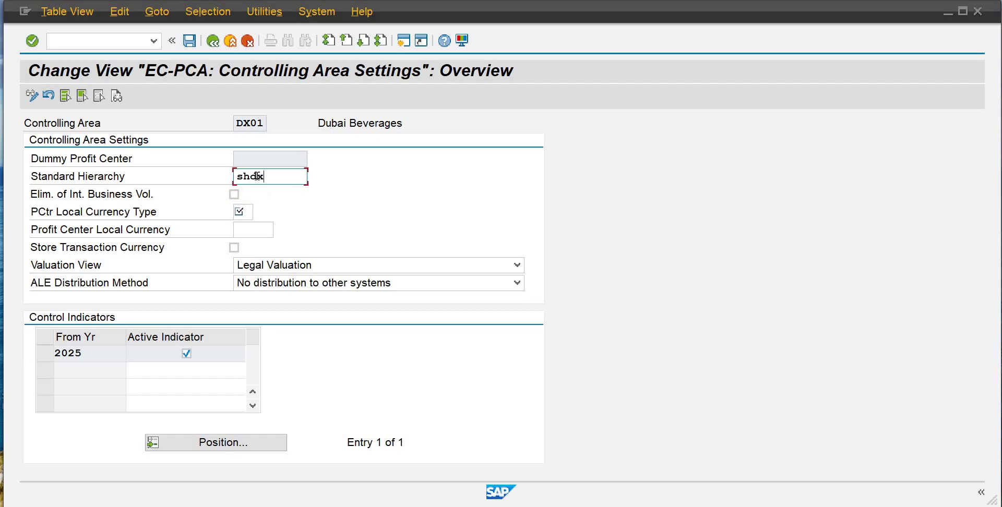
Set the profit center local currency type to 20, Controlling area currency, and validate the entry
click(257, 212)
click(259, 212)
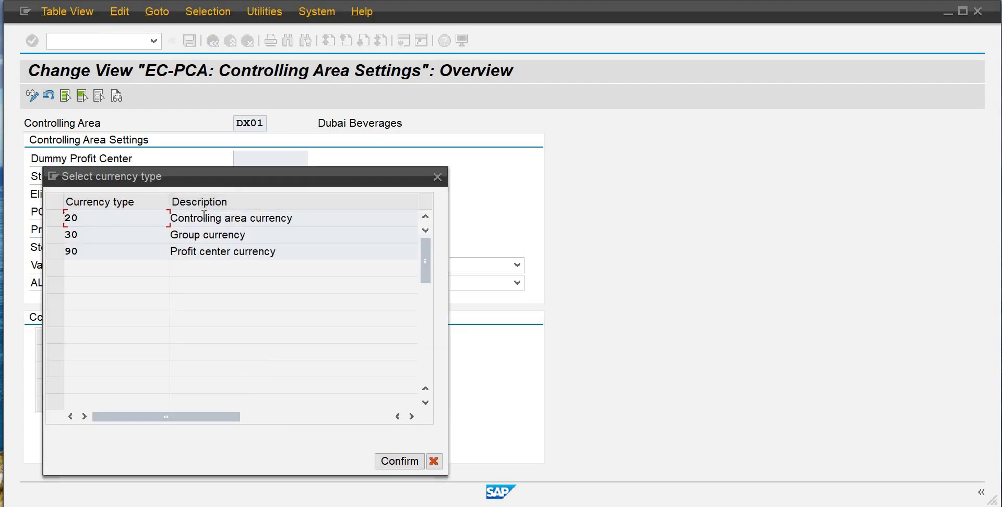
click(438, 177)
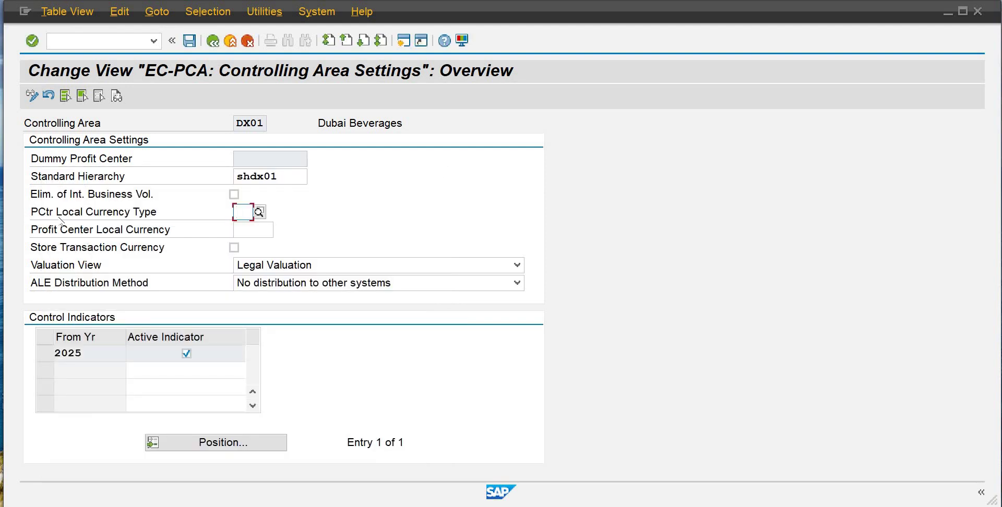
click(259, 212)
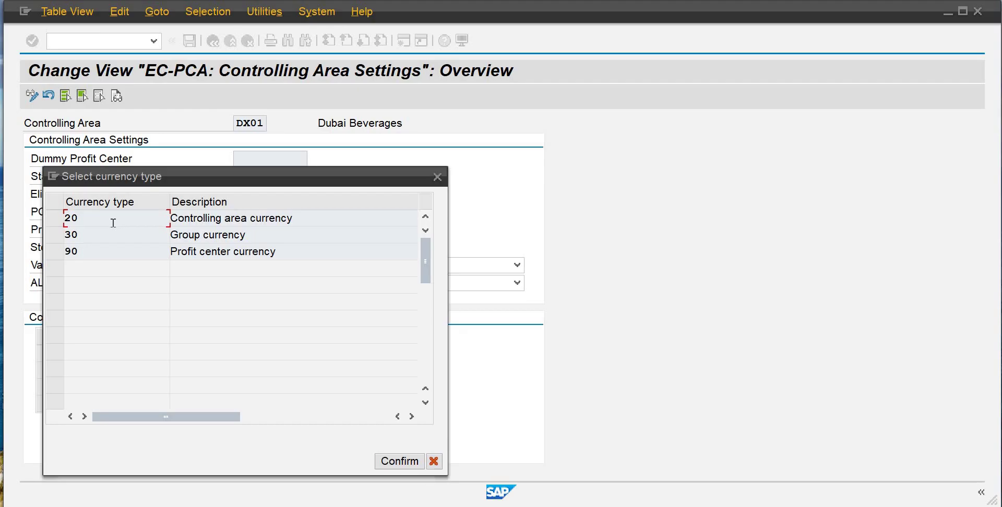
click(55, 219)
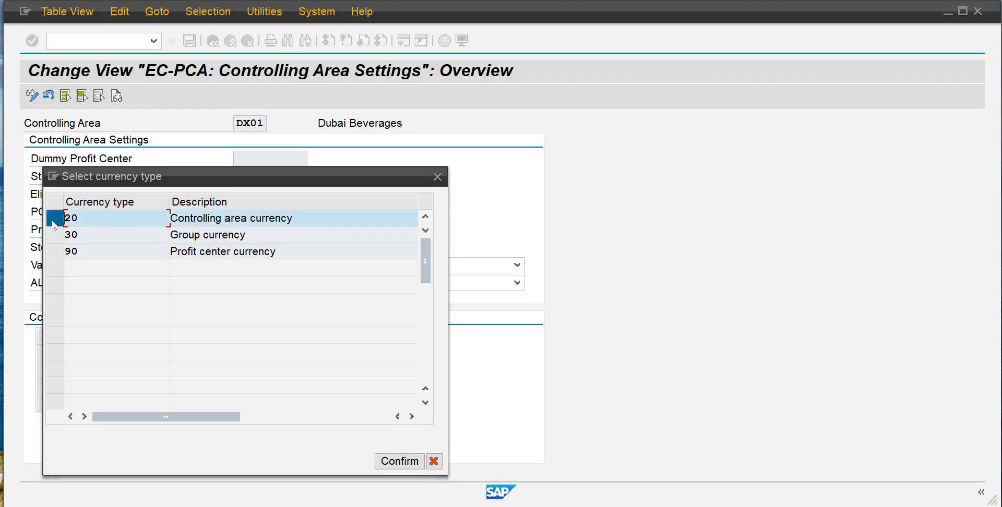
click(398, 462)
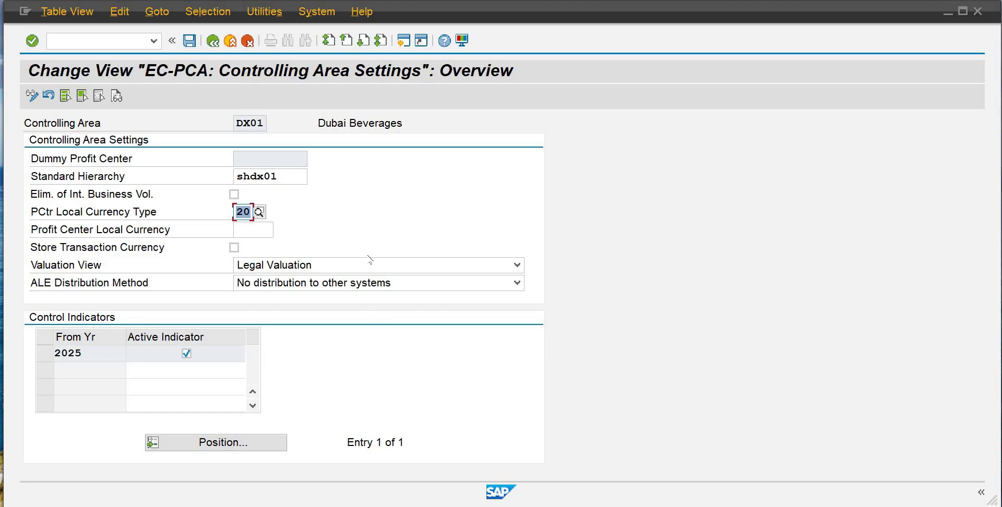
key(Return)
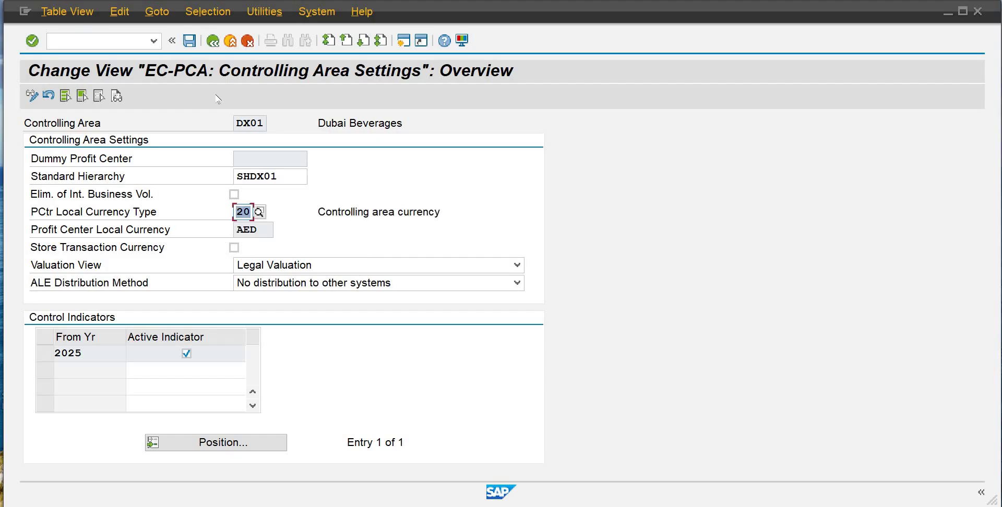
Save the EC-PCA controlling area settings, return to the implementation guide and collapse Basic Settings
click(190, 42)
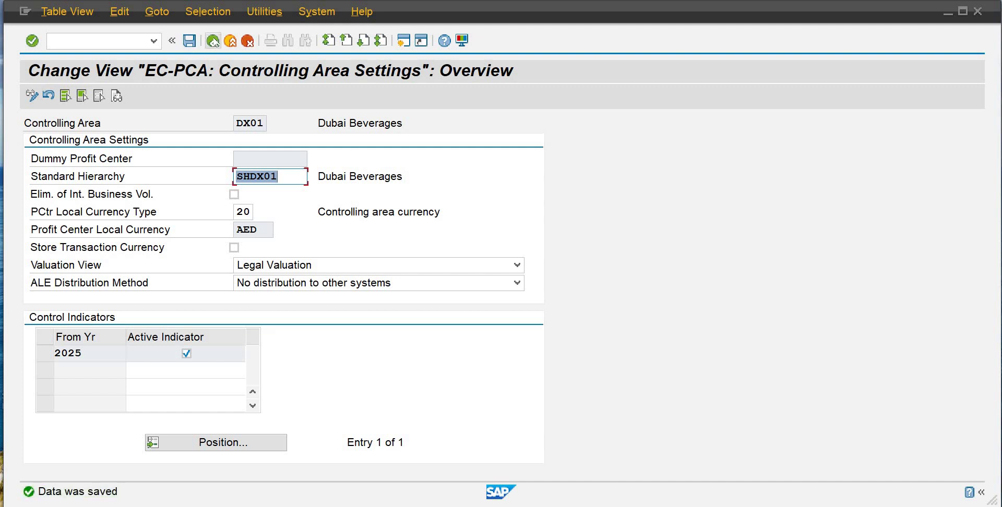
click(213, 42)
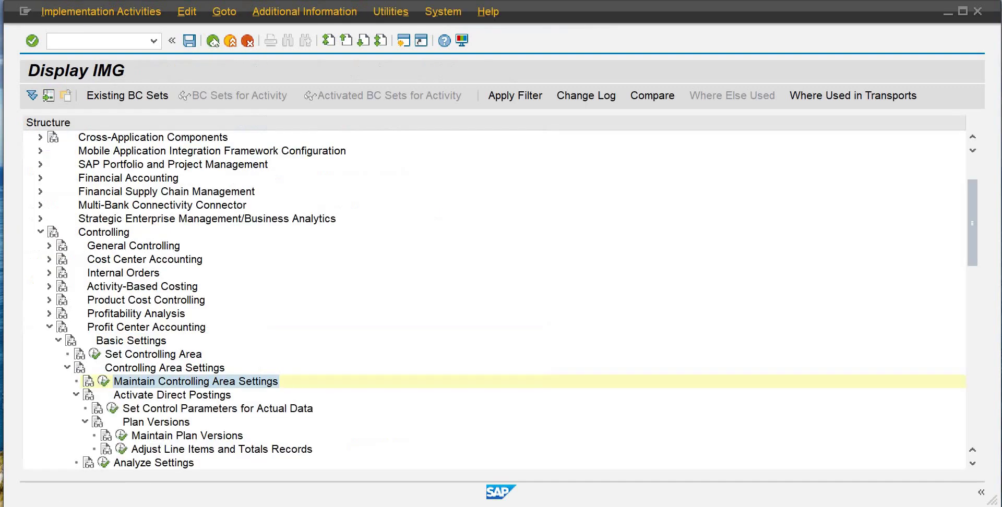
click(66, 368)
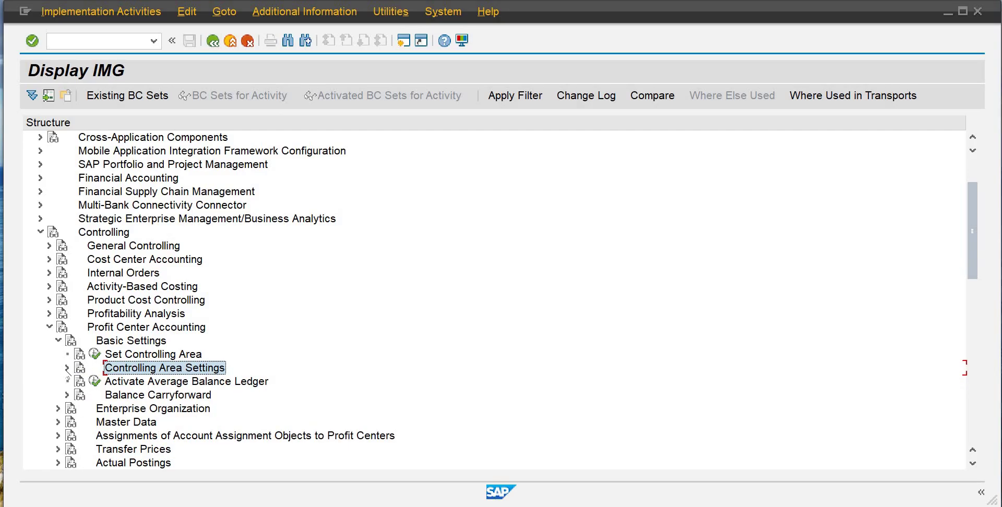
click(59, 341)
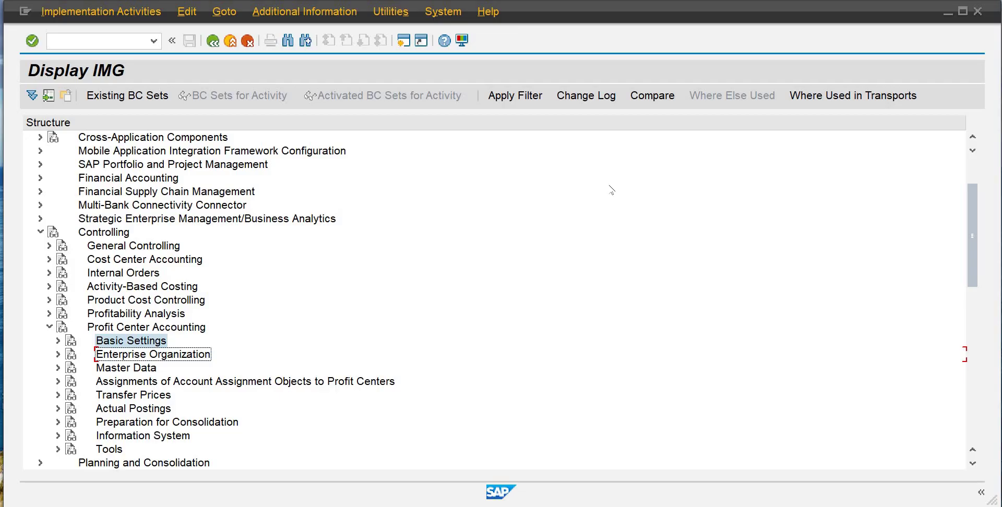
Run Define Profit Center from the Profit Center Accounting master data and choose the activity EC-PCA: Create profit center
drag(974, 239, 971, 270)
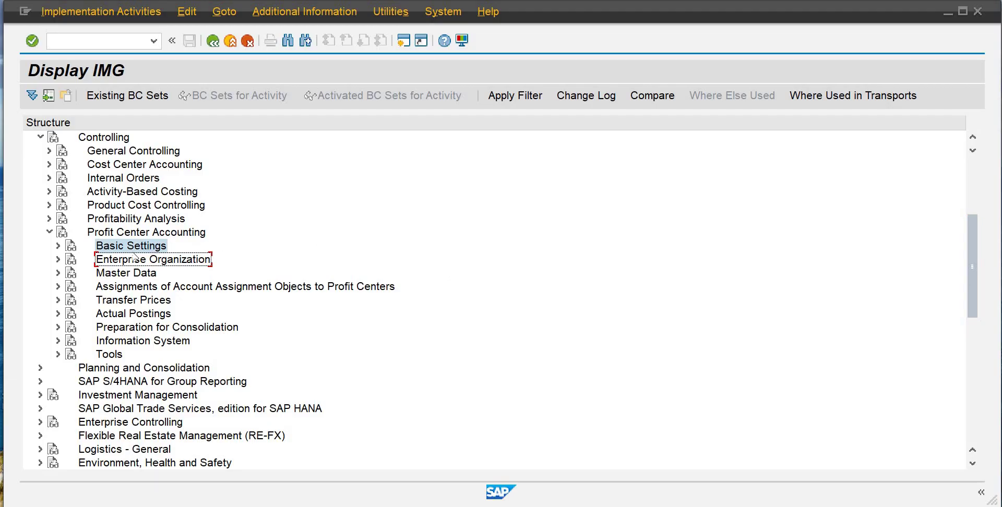
click(58, 273)
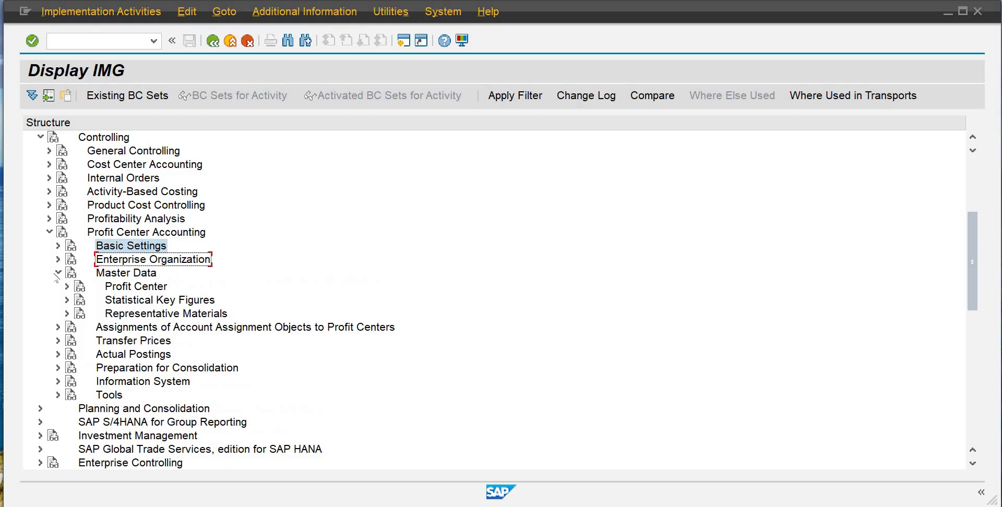
click(118, 287)
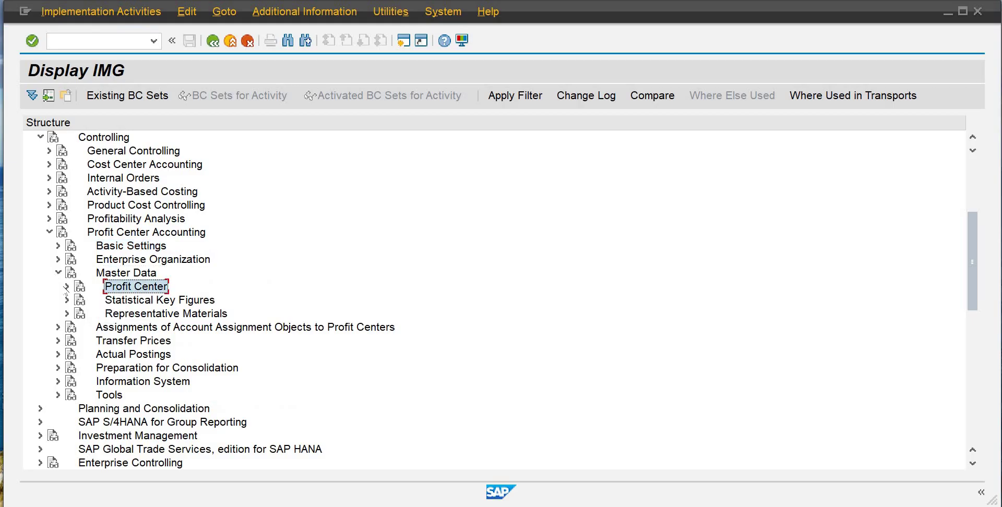
click(67, 286)
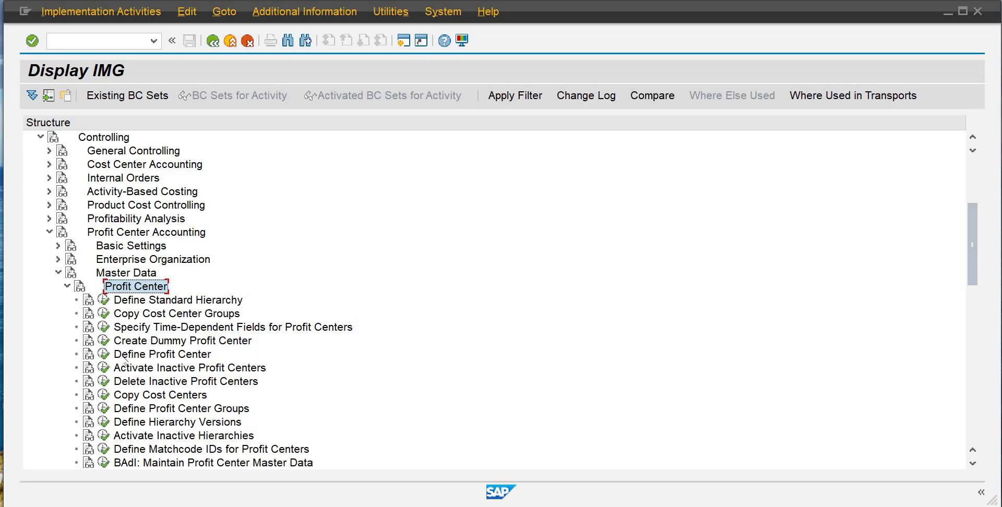
click(104, 355)
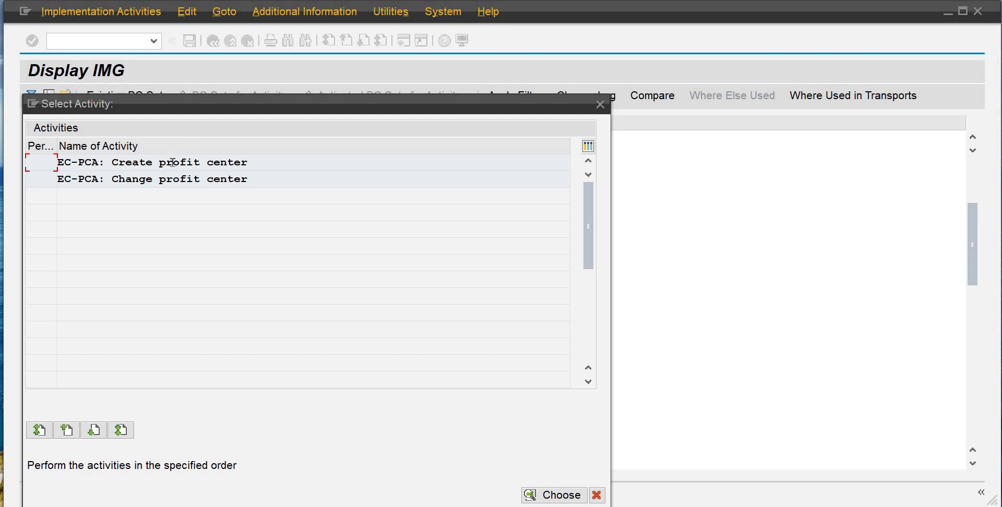
double_click(175, 163)
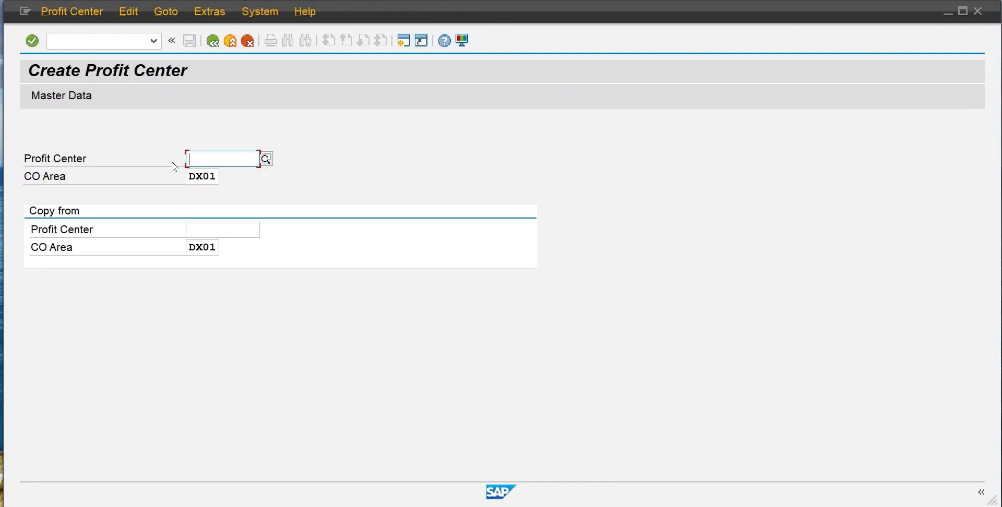
Enter profit center 9001 for CO area DX01 and open its master data
text(900)
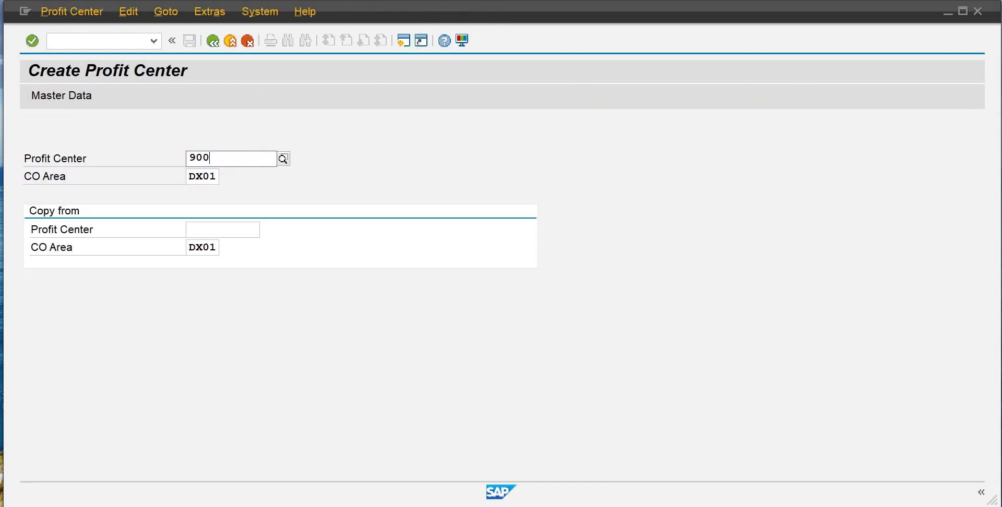
text(1)
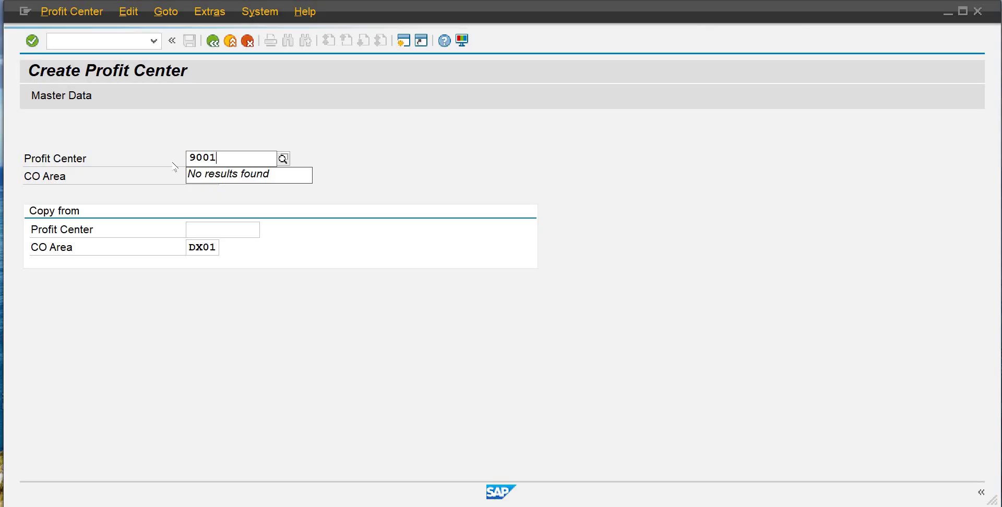
key(Tab)
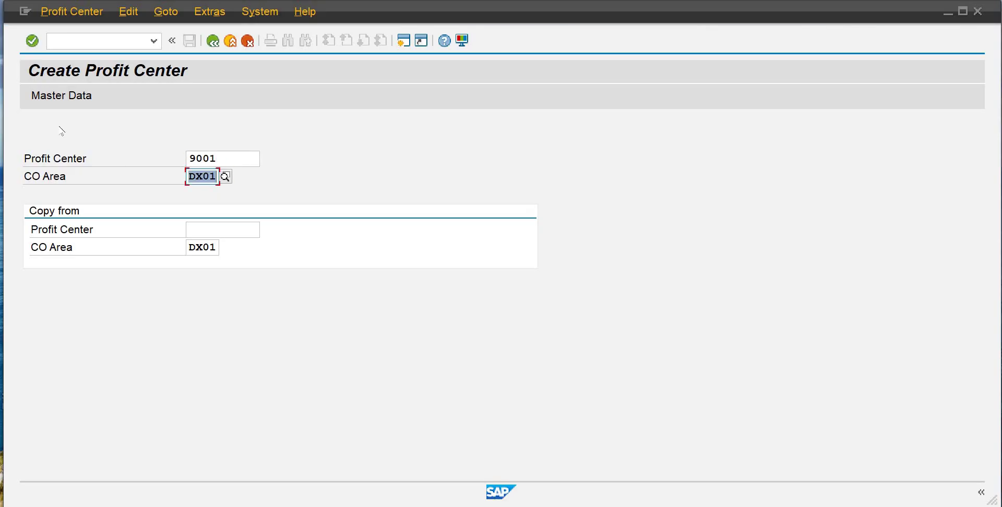
click(52, 96)
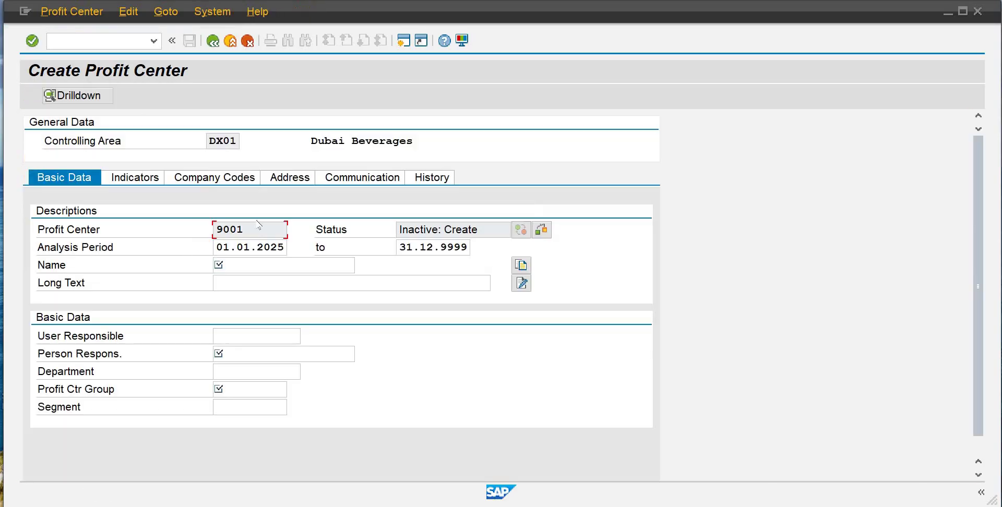
Name profit center 9001 Sales-Water and enter Sales Water as its long text
click(241, 270)
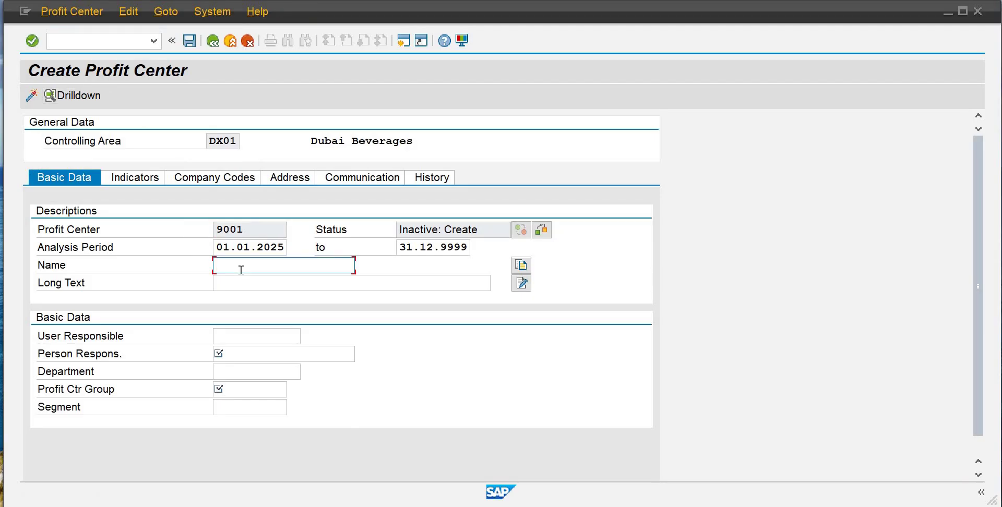
text(S)
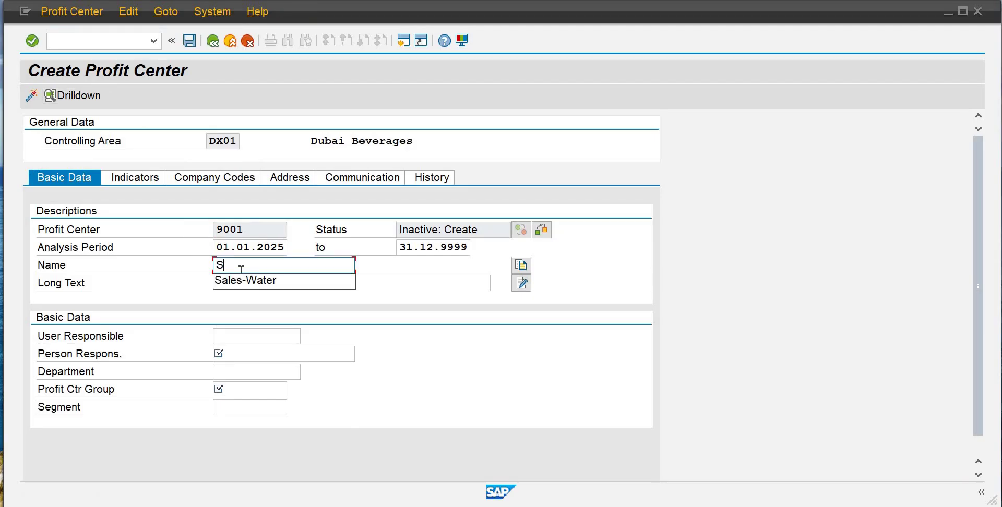
key(Down)
key(Return)
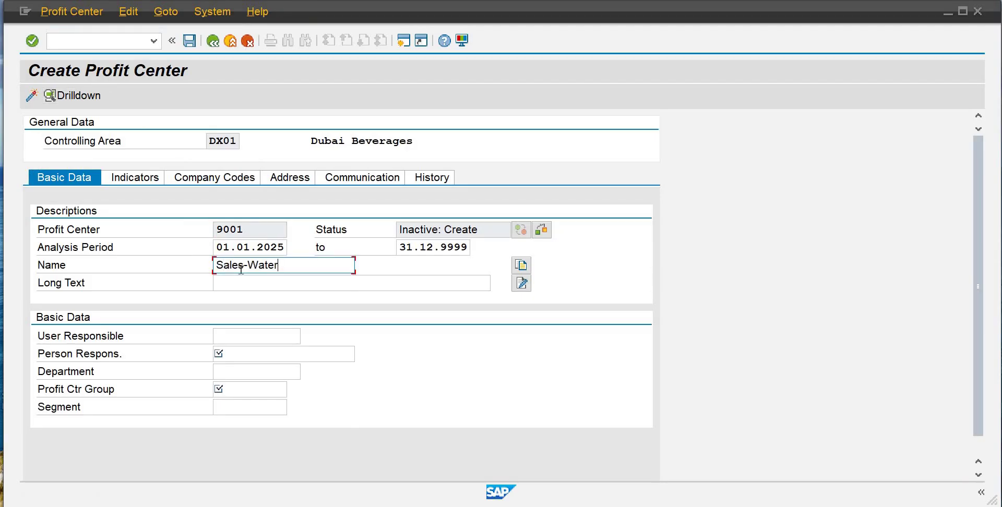
click(287, 281)
text(Sa)
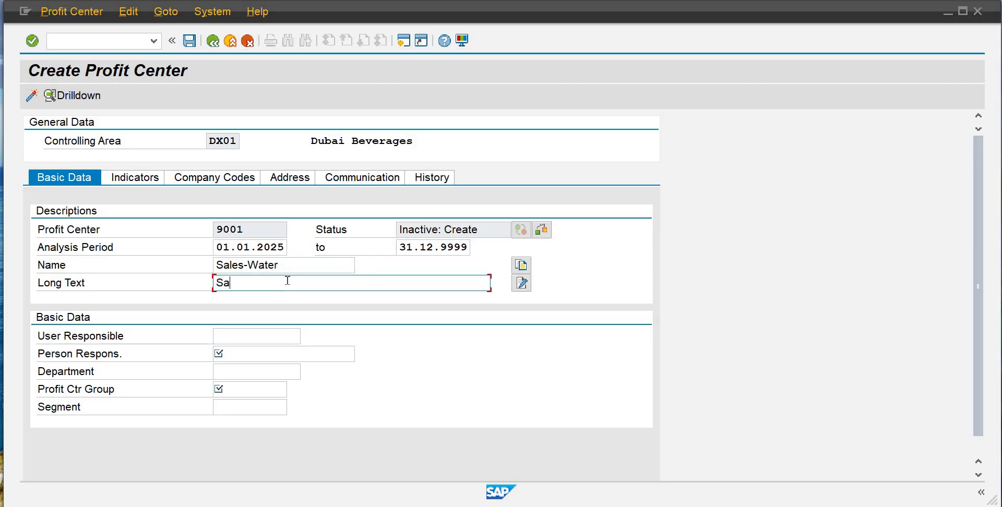
text(les Water)
key(Tab)
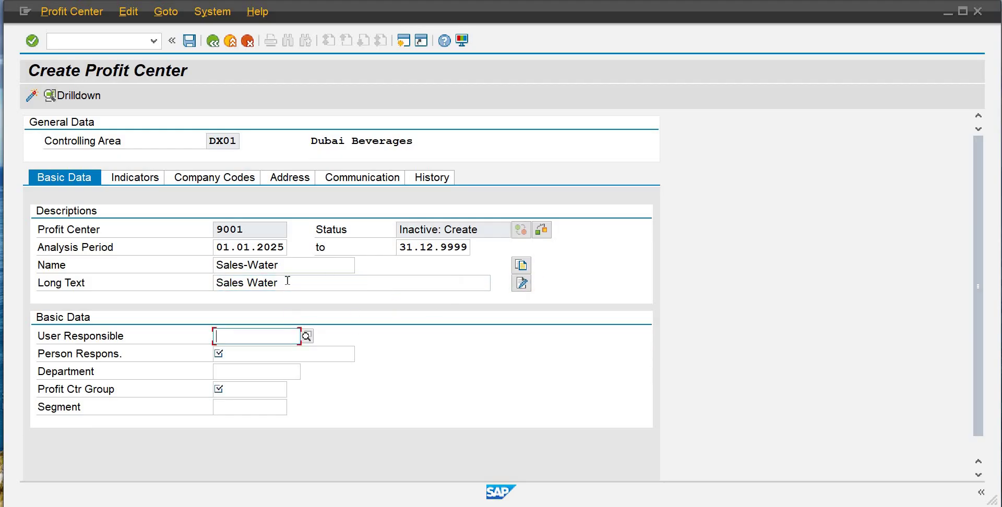
Set the user responsible to SAPIENCE, the person responsible to Sales Manager and the department to Sales
text(sapie)
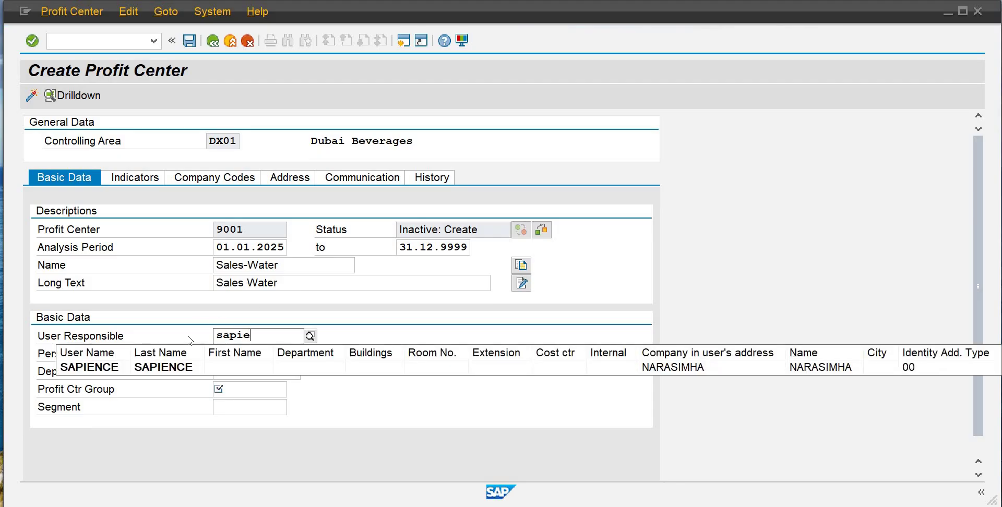
click(171, 369)
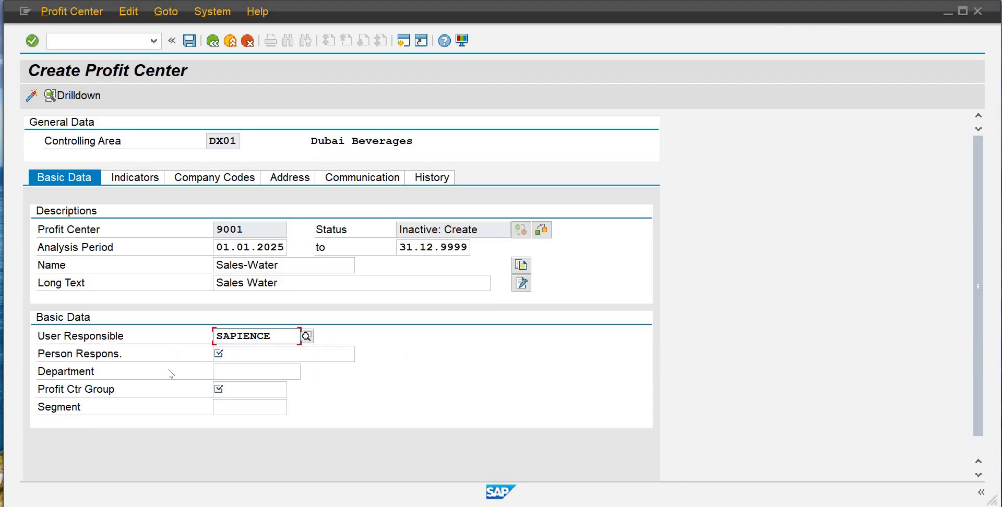
click(239, 355)
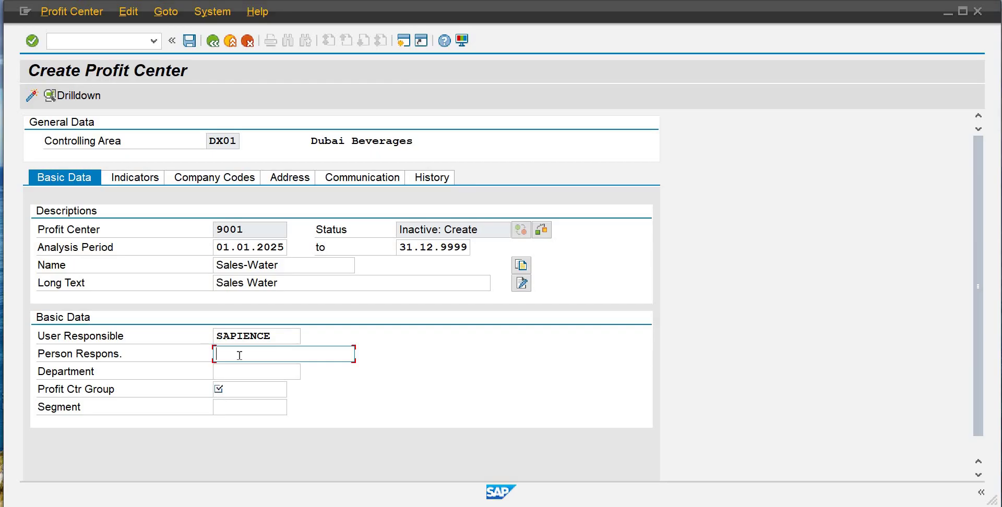
text(S)
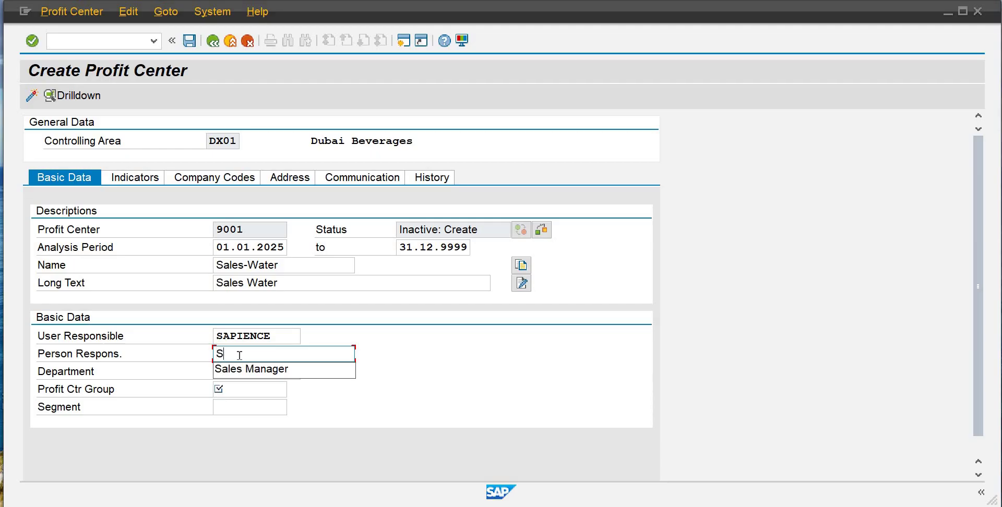
key(Down)
key(Return)
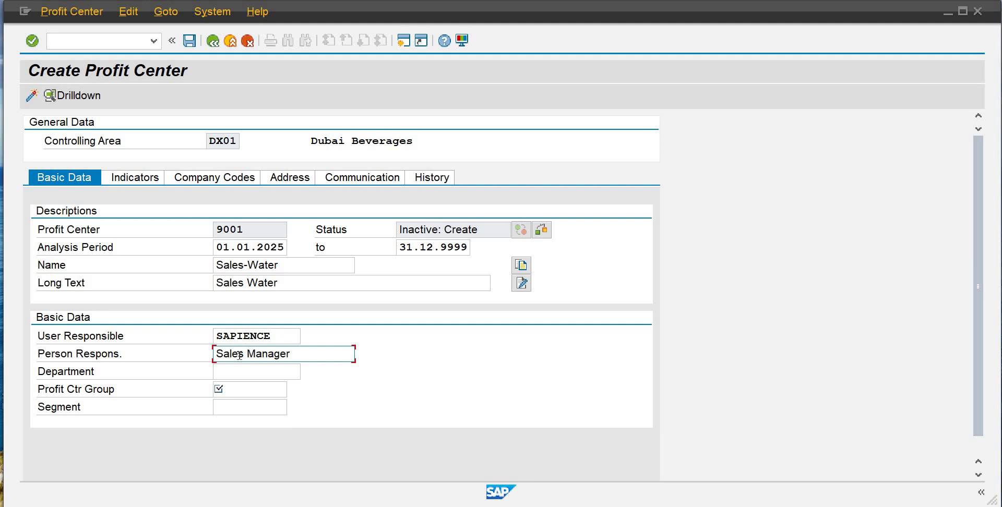
key(Tab)
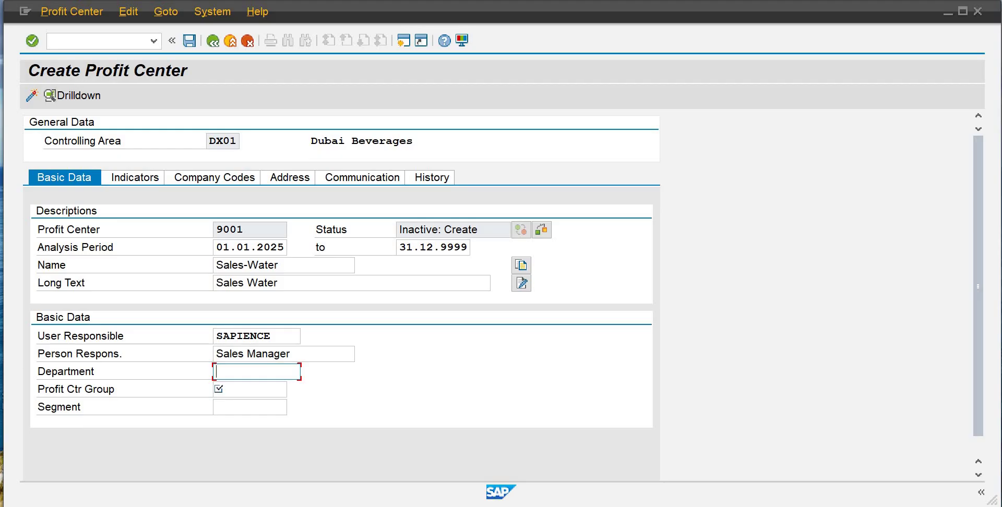
click(6, 8)
text(S)
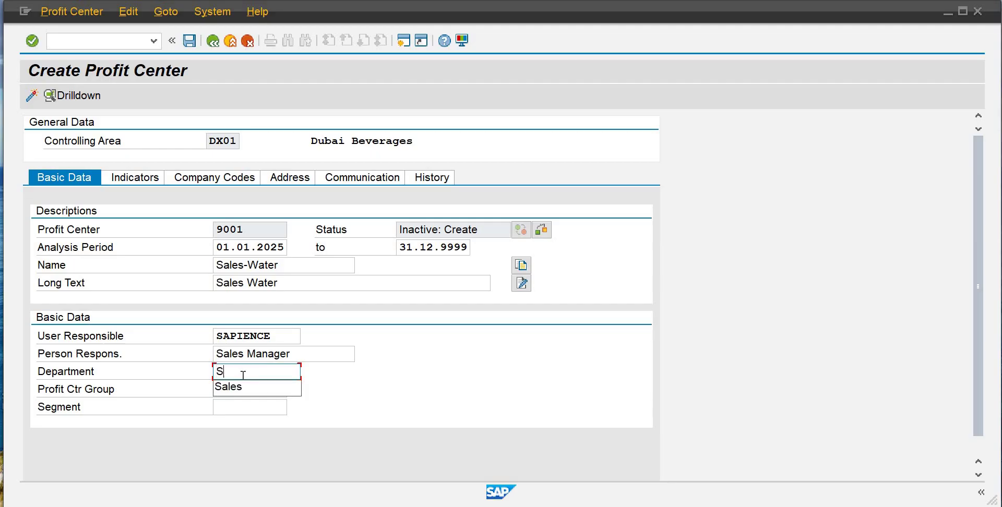
key(Down)
key(Tab)
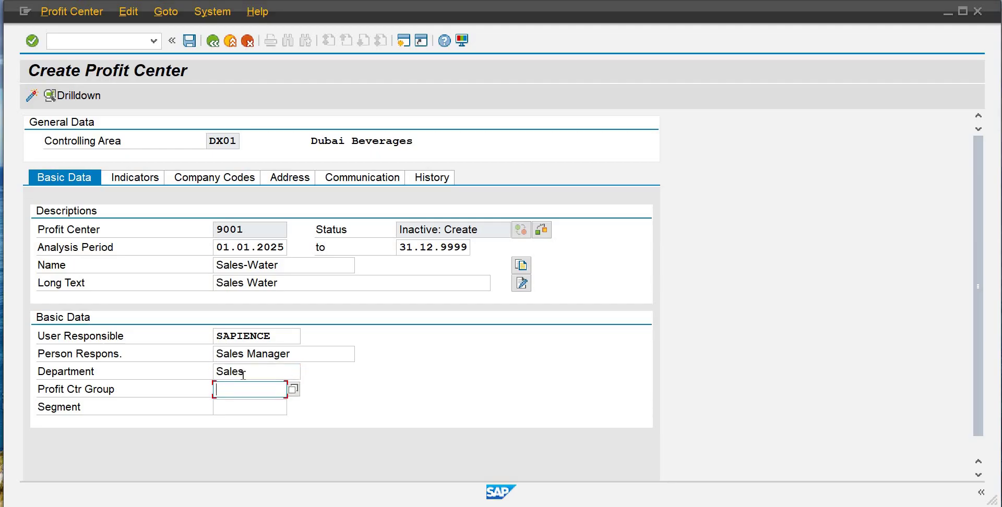
Assign the profit center to profit center group SHDX01 and segment SGDX
click(294, 389)
click(293, 391)
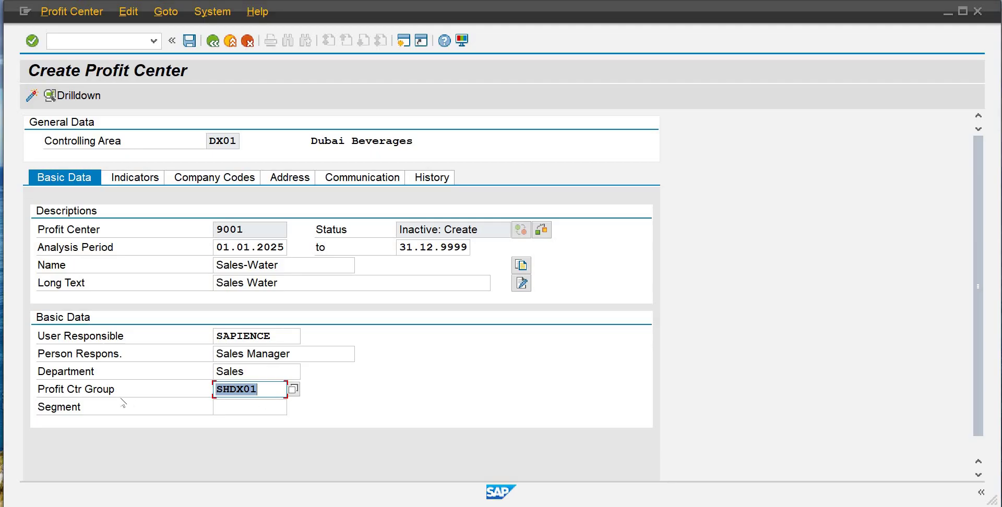
click(251, 412)
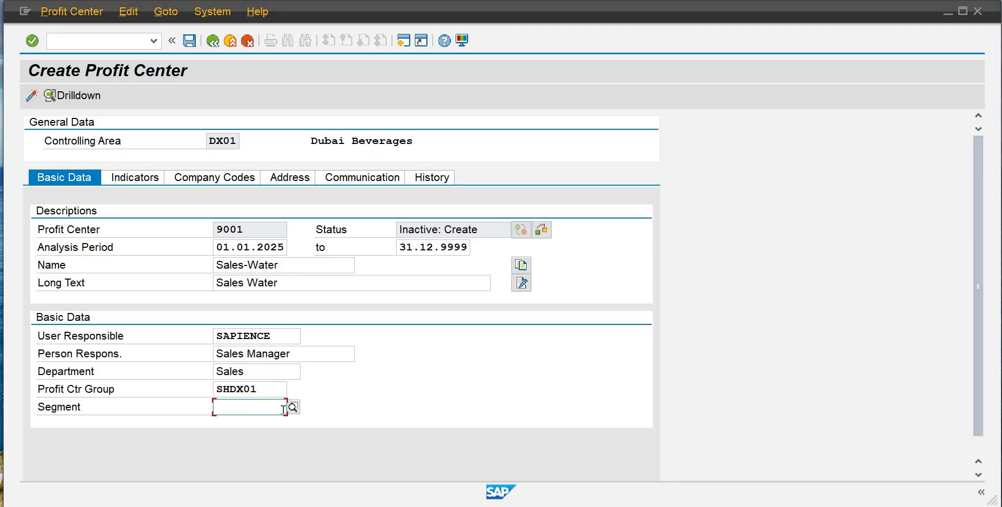
text(sgdx)
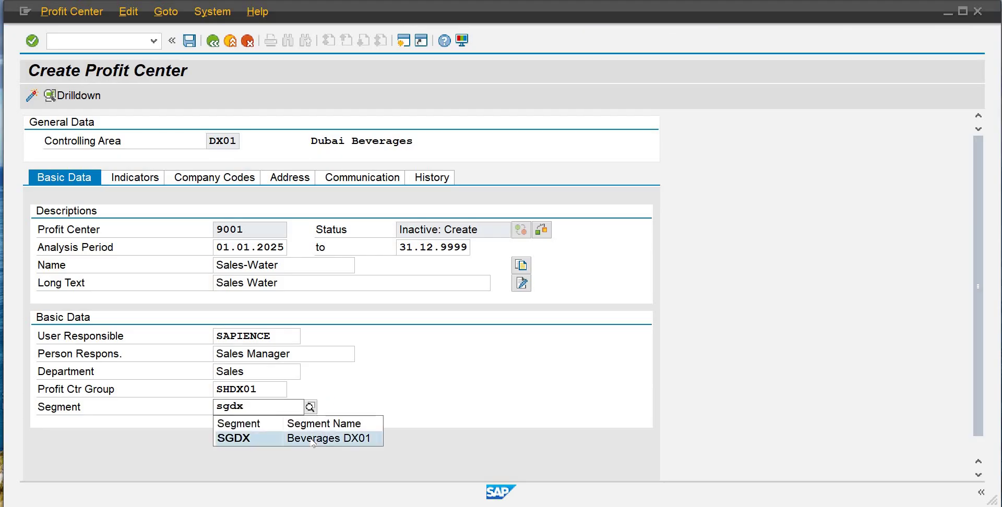
click(313, 441)
key(Return)
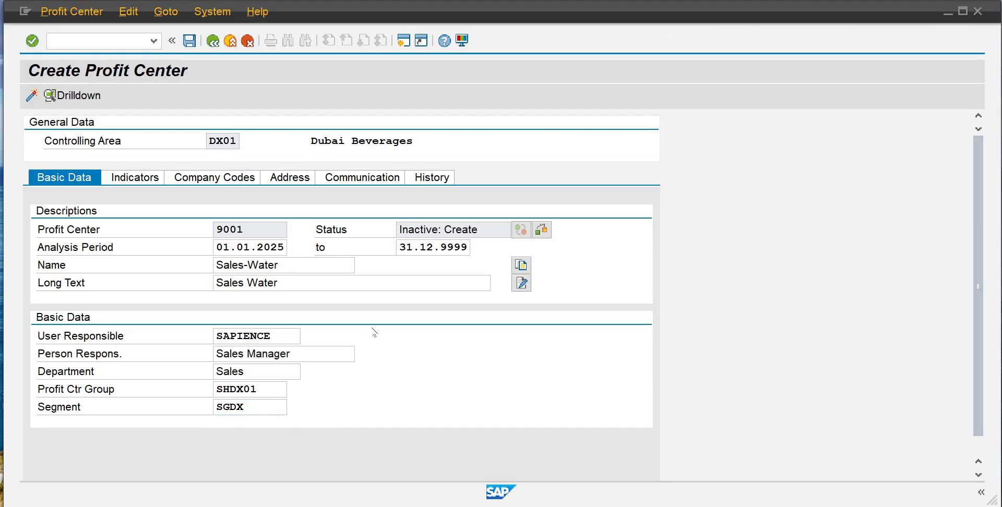
Save profit center 9001, activate it and leave the Create Profit Center screen
click(189, 41)
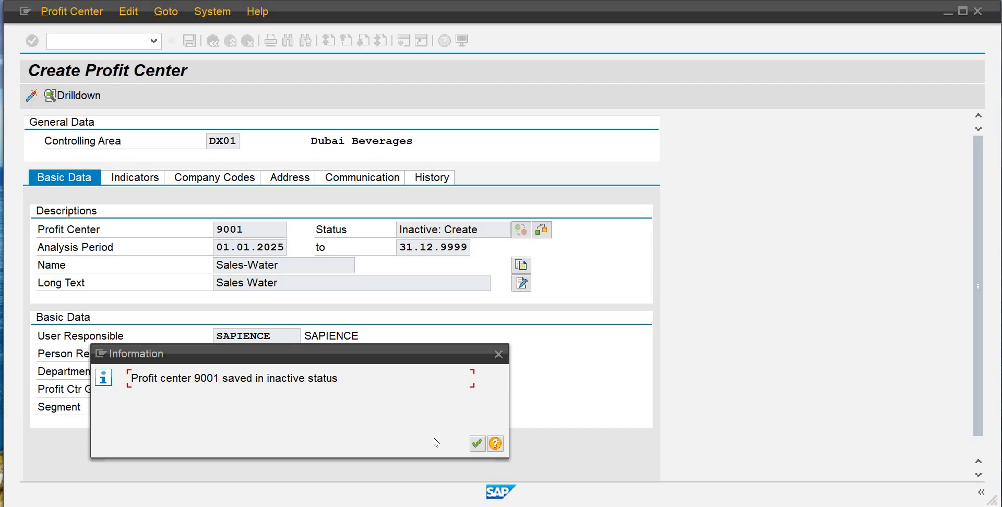
click(477, 444)
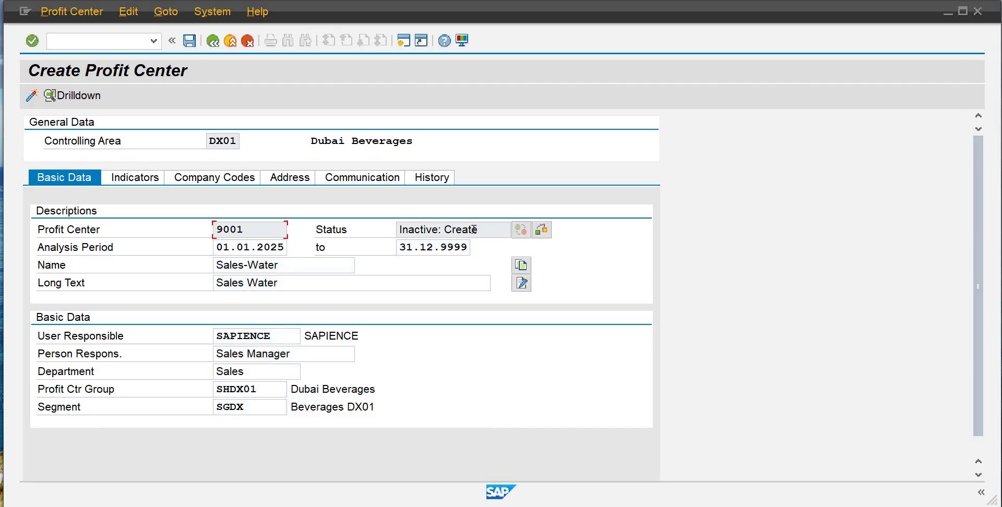
click(31, 96)
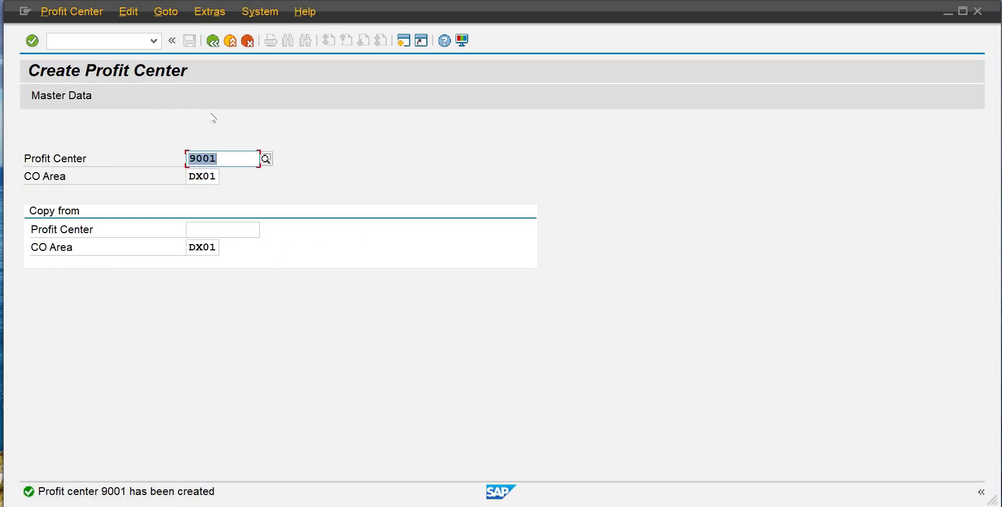
click(212, 41)
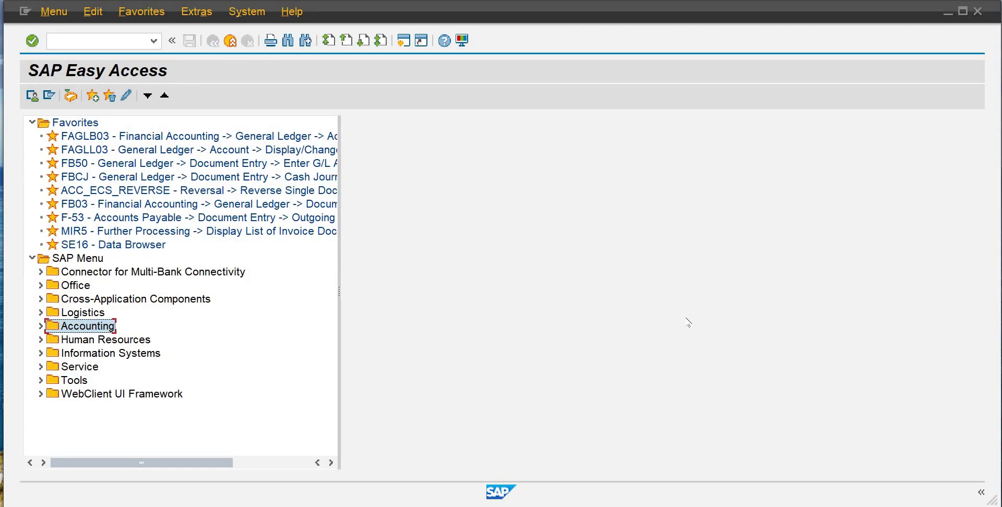
Open the Create Cost Center Group transaction (KSH1) from the Cost Center Accounting master data
click(41, 327)
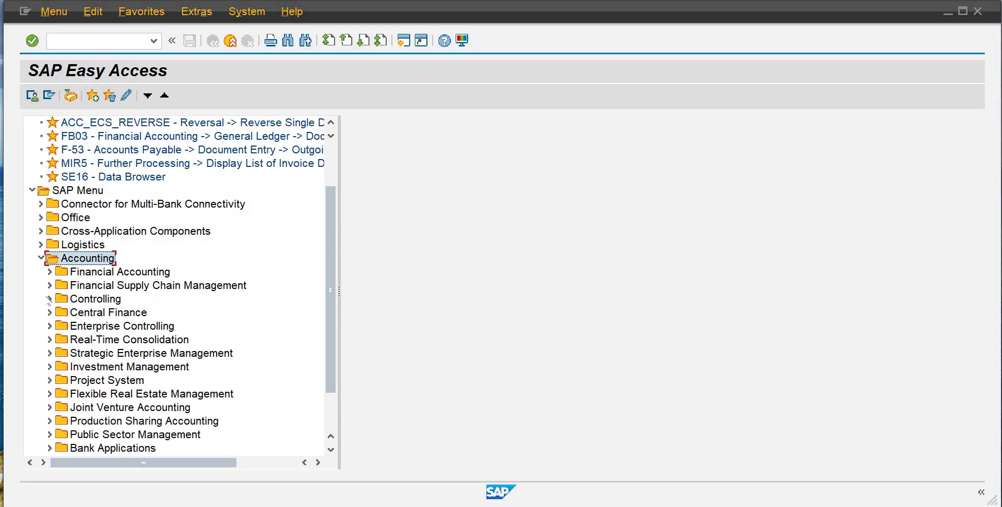
click(49, 299)
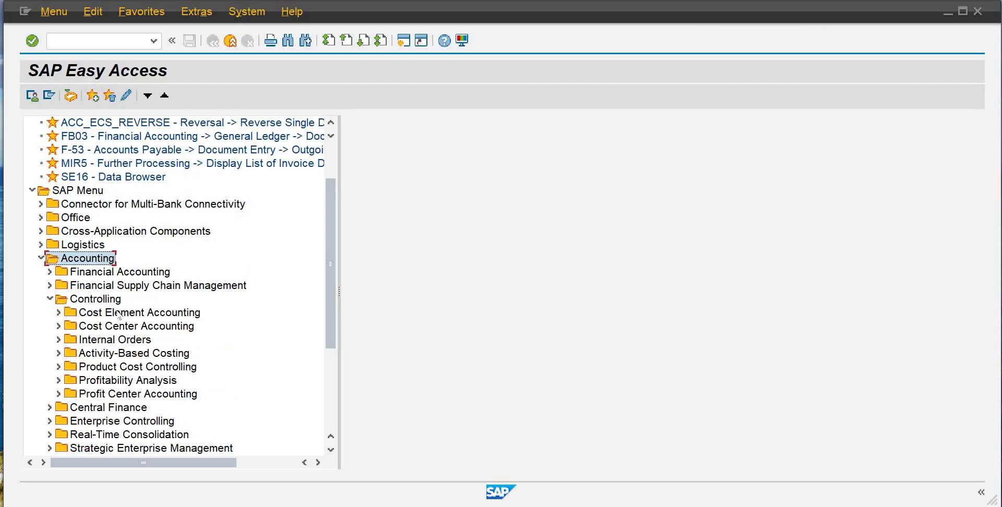
click(58, 326)
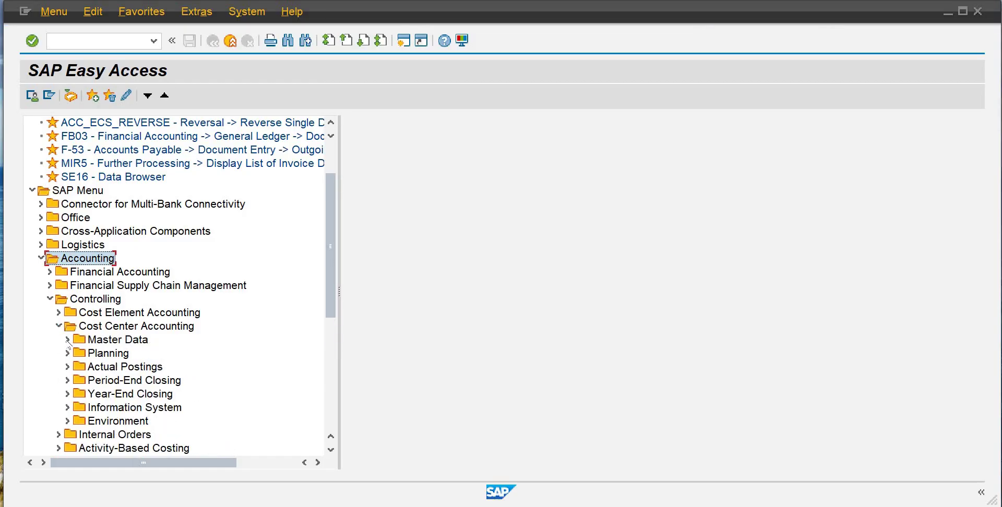
click(68, 339)
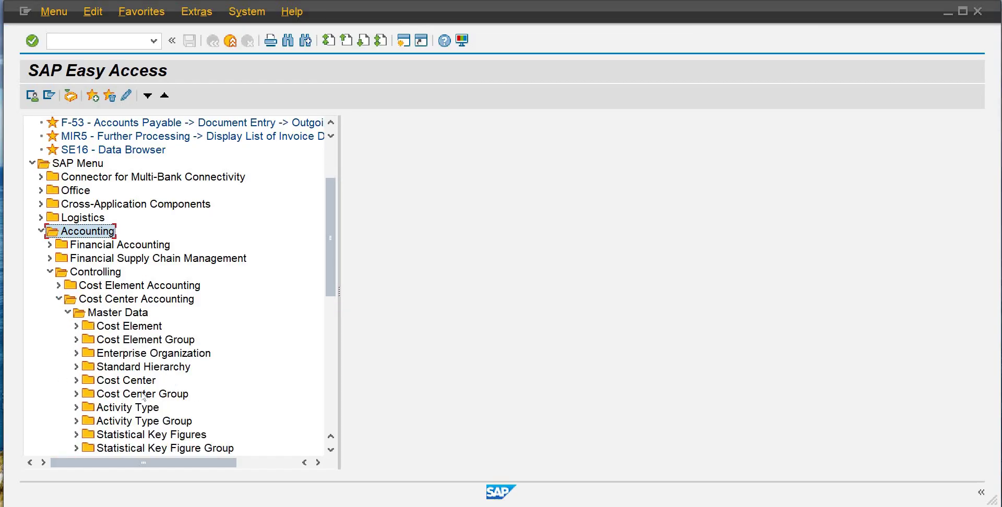
click(75, 395)
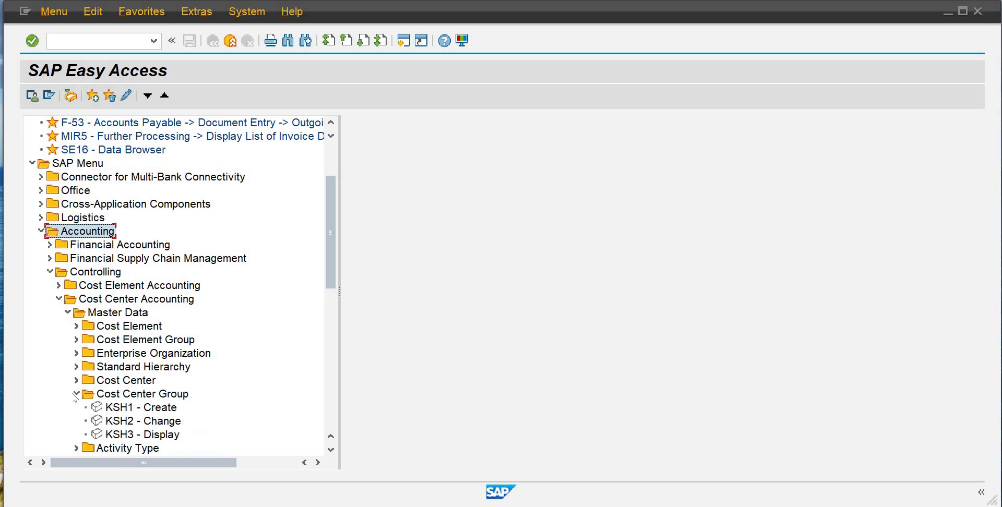
double_click(121, 409)
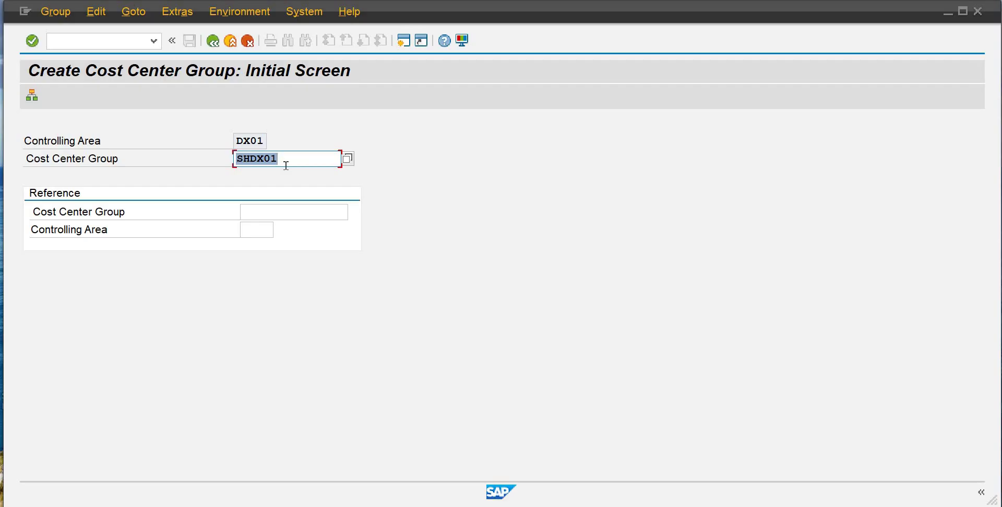
Create cost center group 2000 with the description Admninstration-DX01 in controlling area DX01 and save it
key(BackSpace)
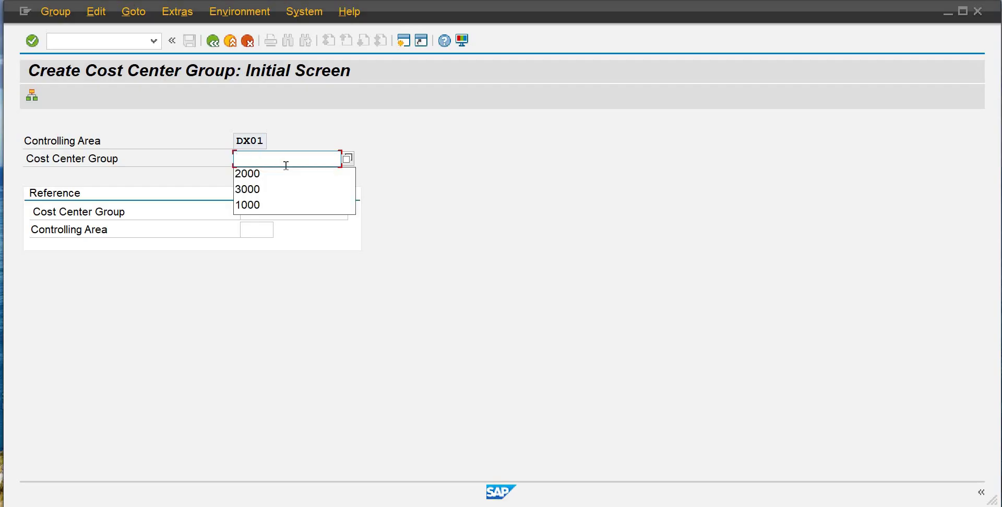
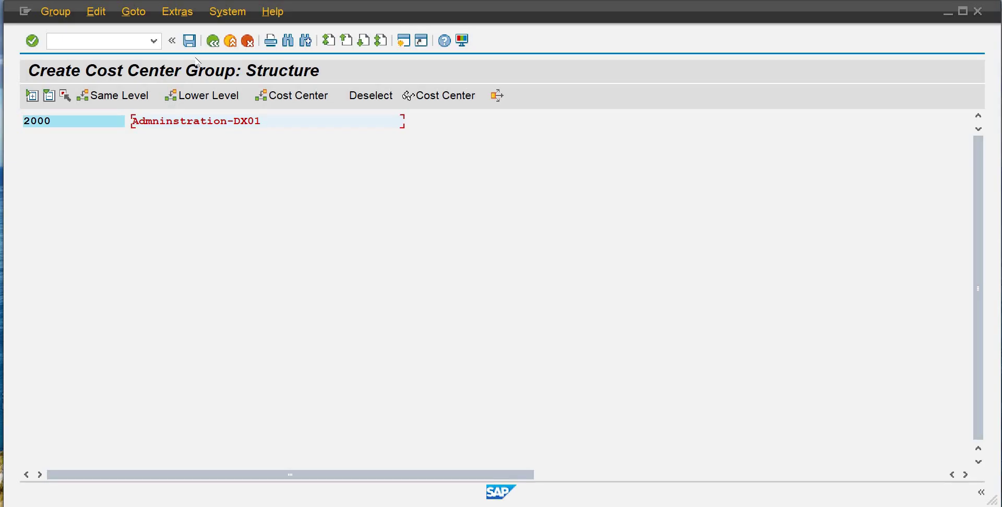
click(190, 42)
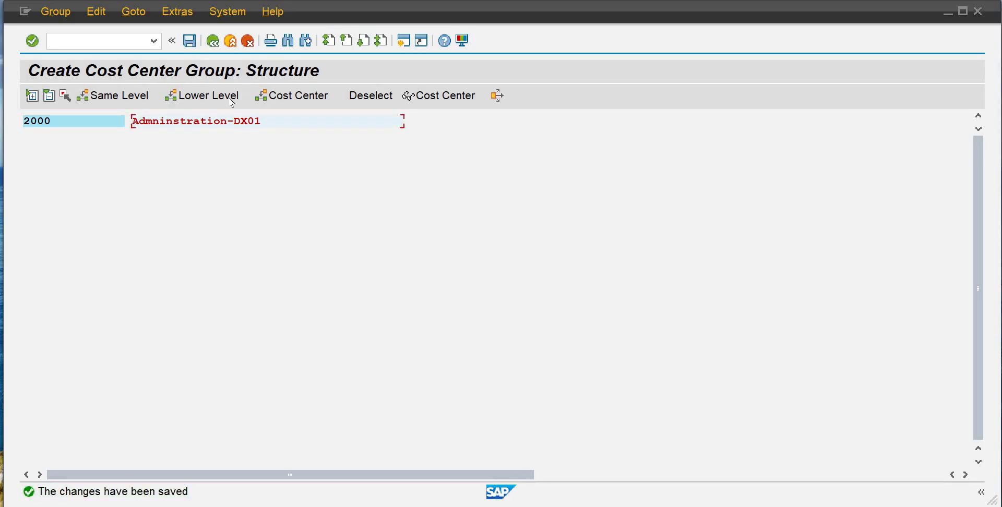
Replace the description of cost center group 2000 with Procurement-DX01
drag(270, 120, 115, 137)
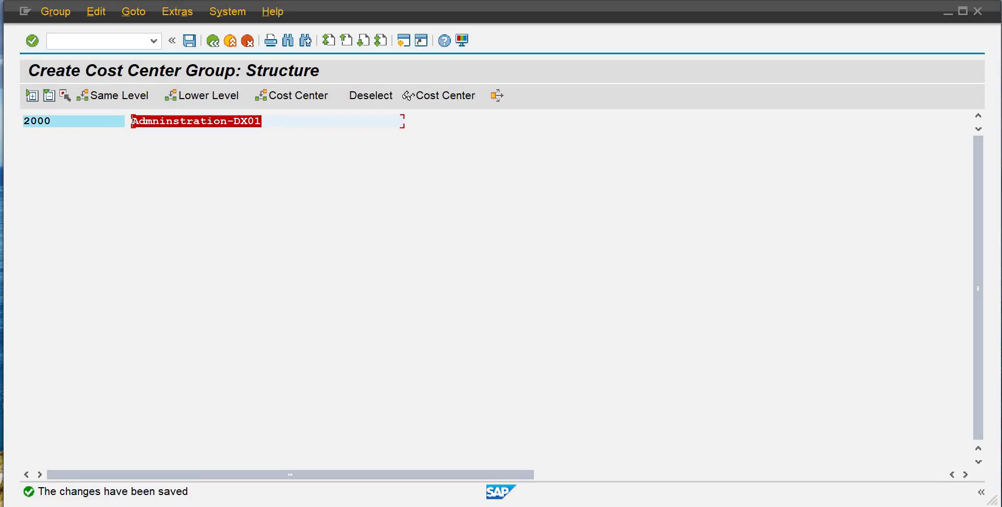
mouse_move(645, 505)
click(647, 462)
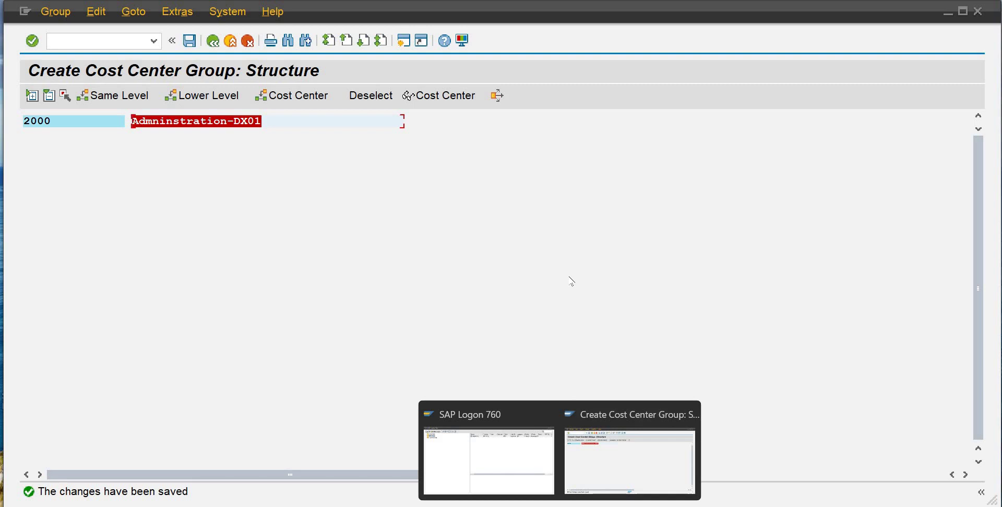
text(P)
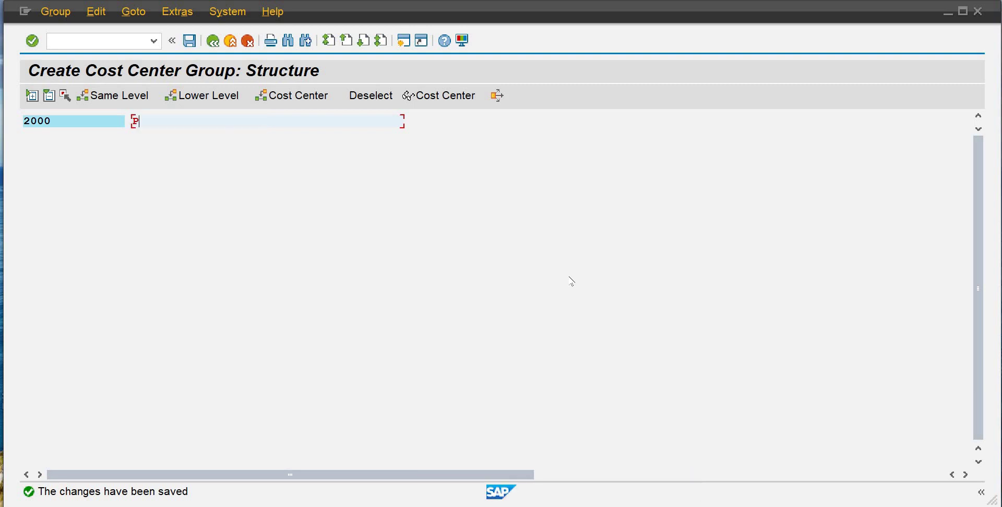
text(rocurement-DX)
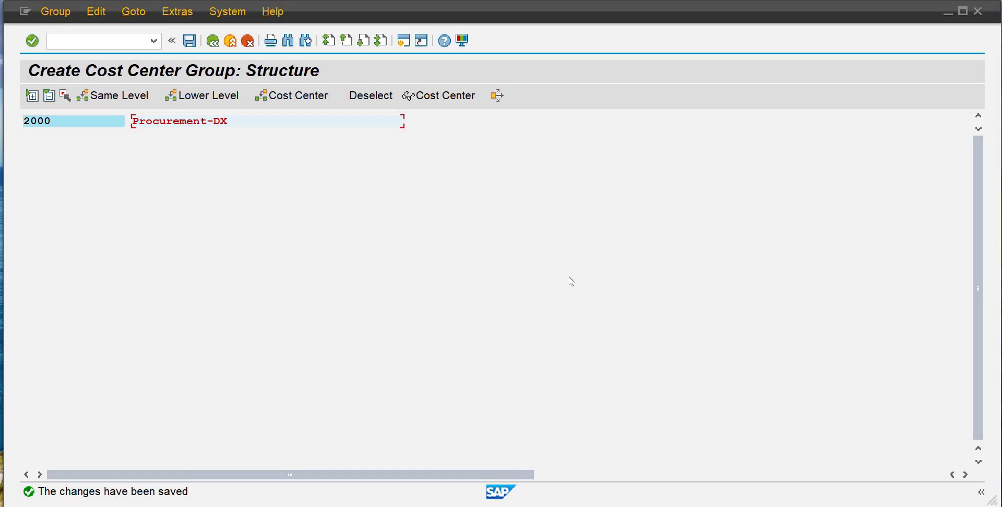
text(01)
key(Return)
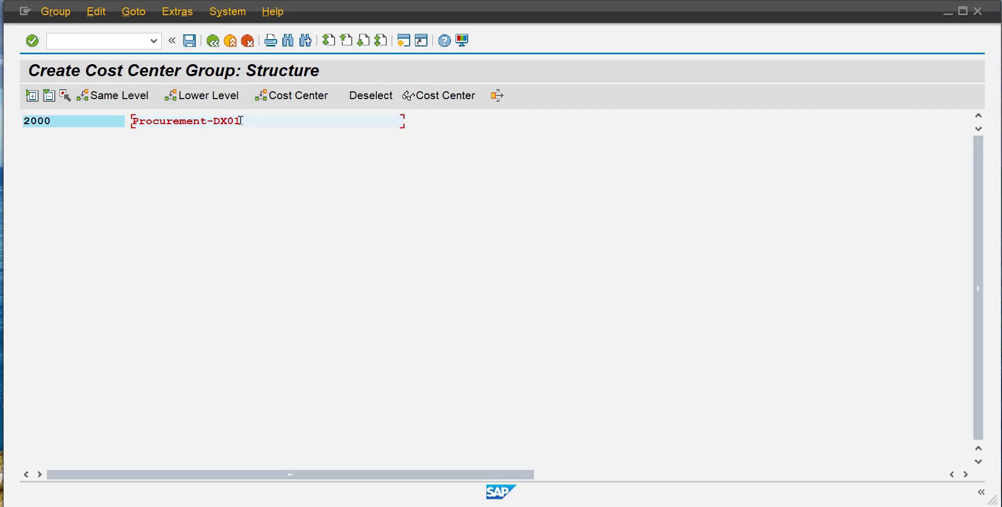
Set the description of cost center group 2000 to Administraion-Dx01, save it and return to the initial screen
click(77, 139)
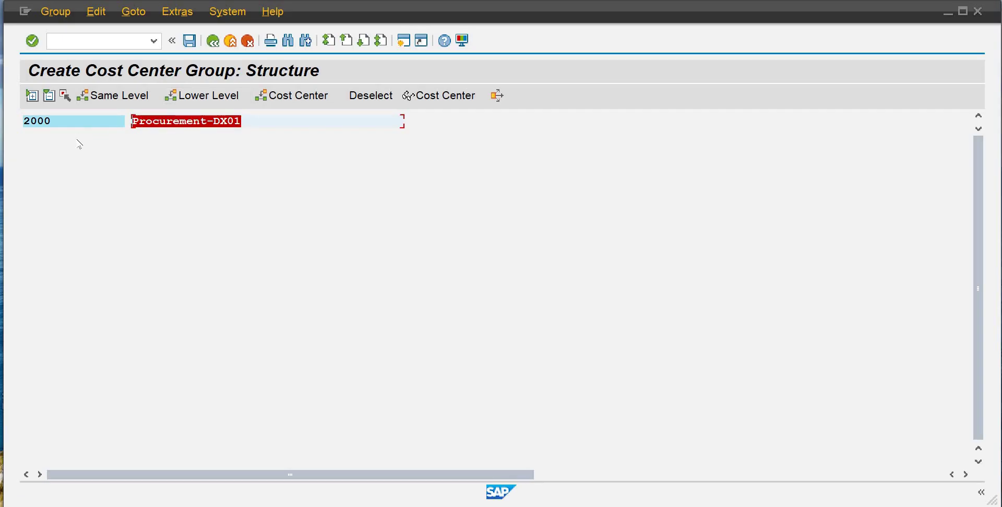
text(Adminis)
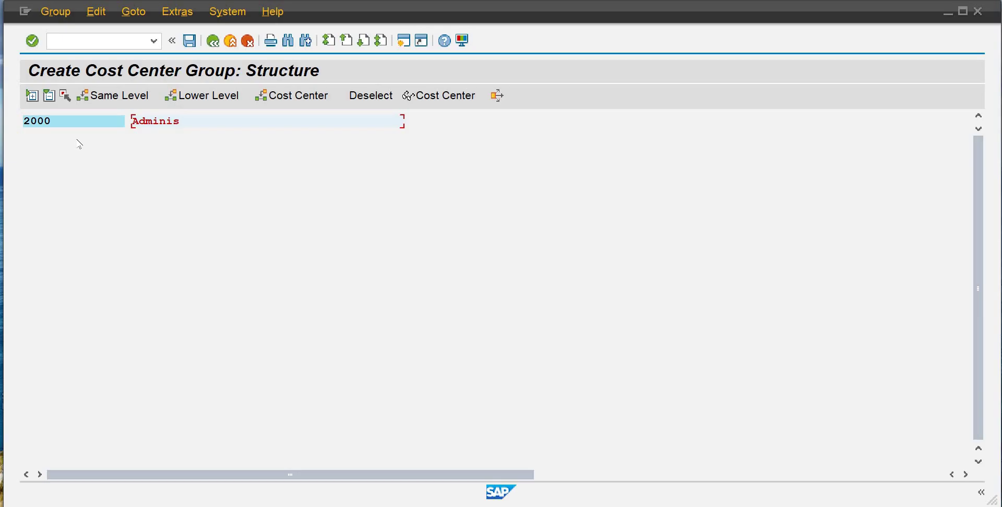
text(traion-Dx01)
click(189, 41)
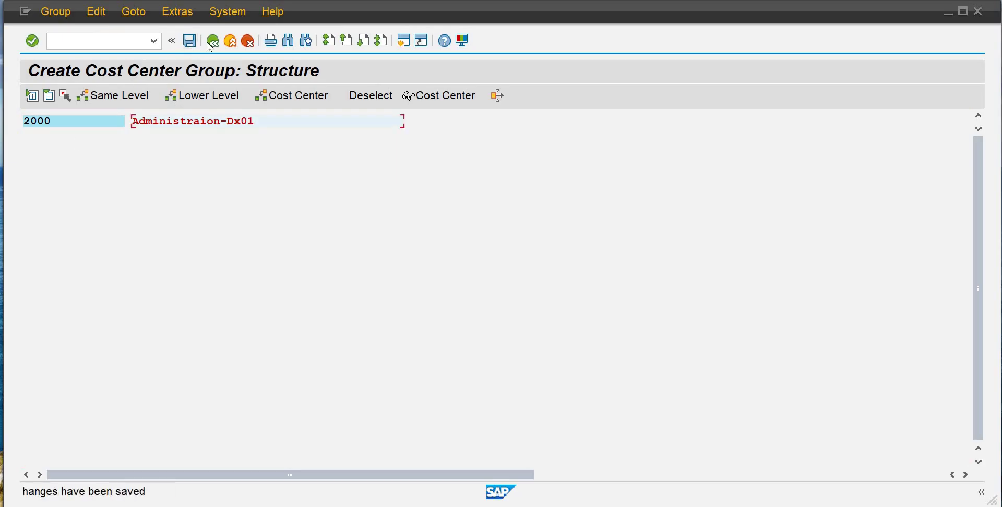
click(213, 42)
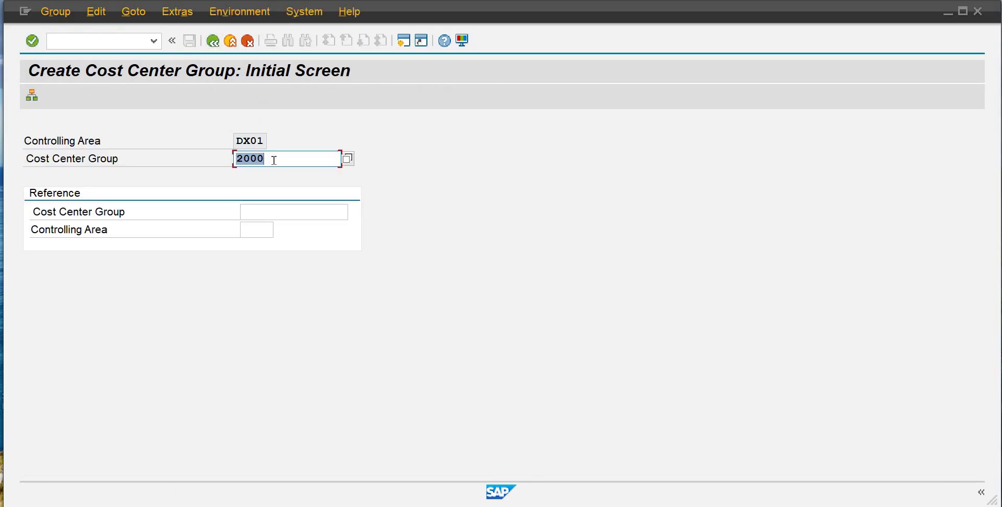
Create cost center group 3000 with the description Procurement-DX01, save it and return to the initial screen
text(3000)
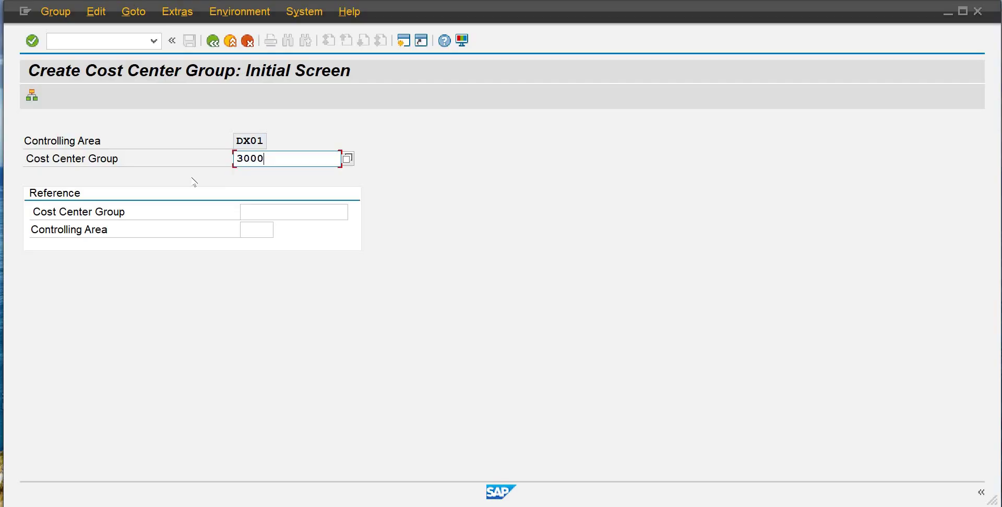
key(Return)
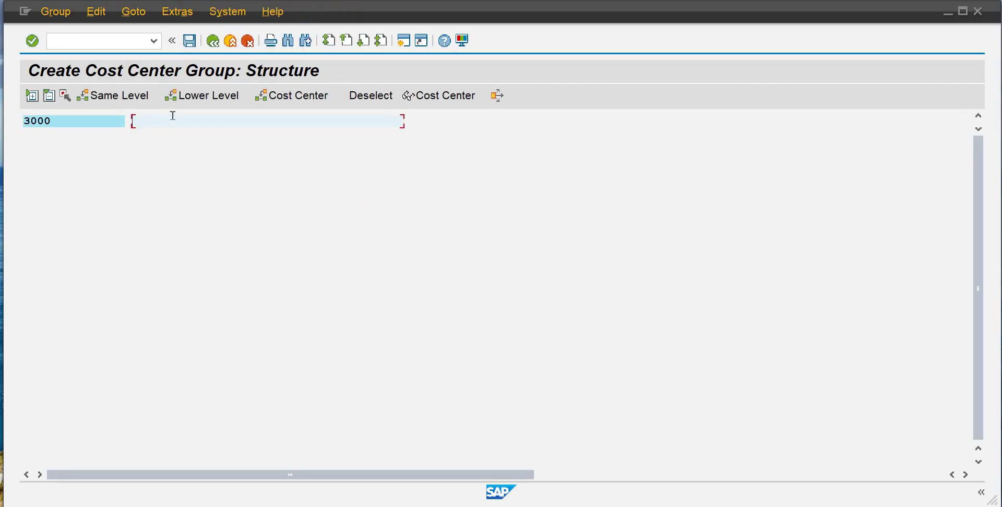
text(Pro)
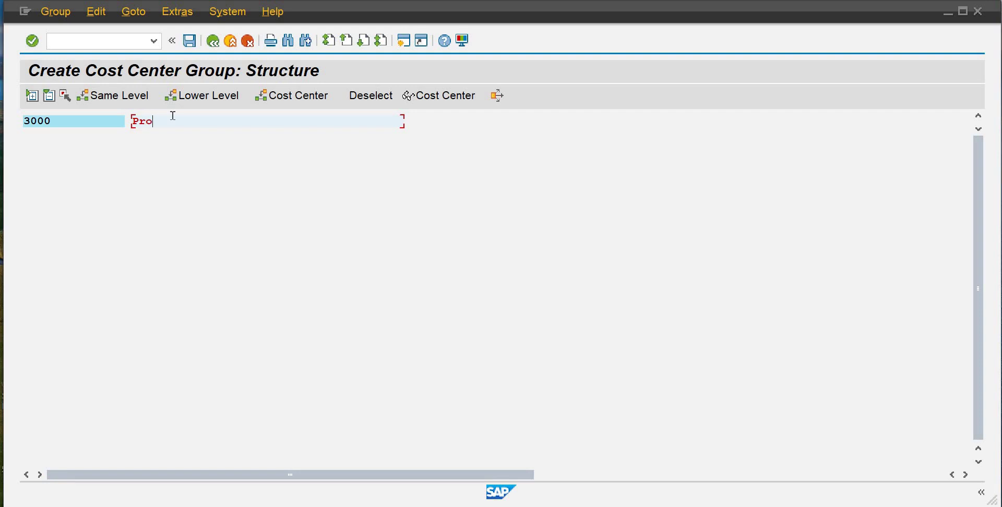
text(curement-DX01)
click(191, 47)
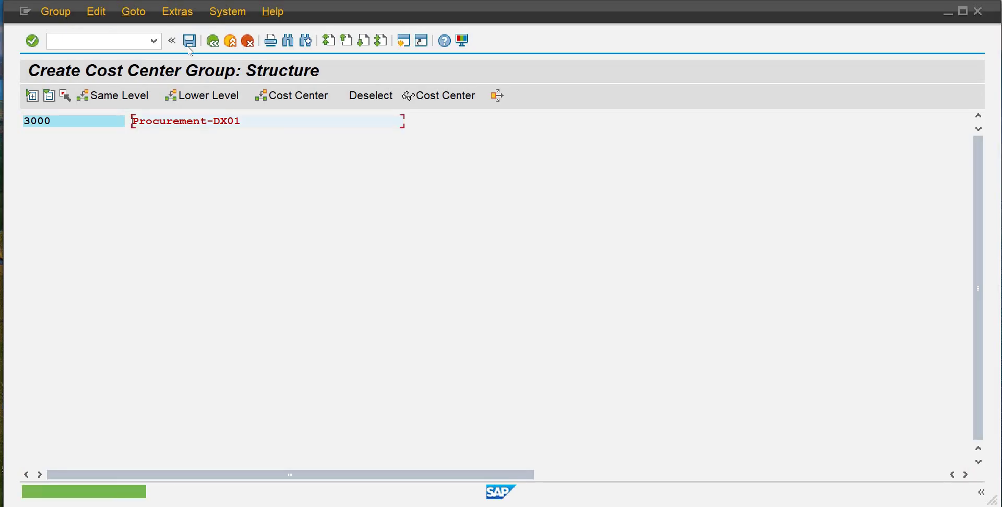
click(211, 41)
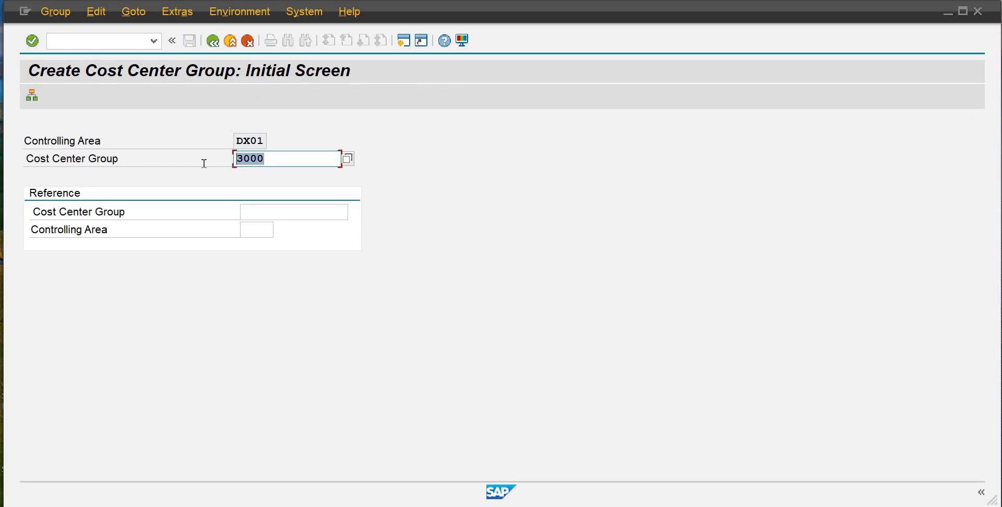
Create cost center group 4000 with the description Production-Dx01, save it and return to the initial screen
text(4000)
key(Return)
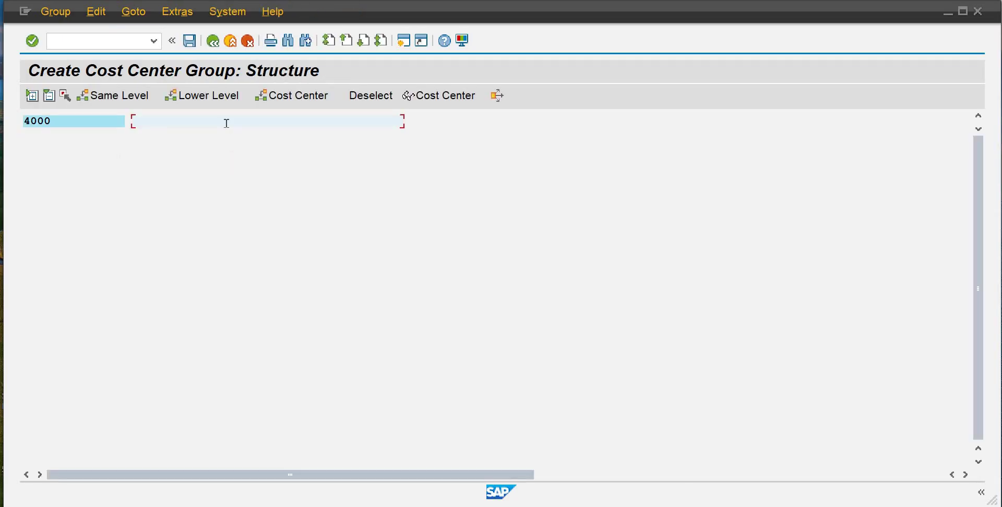
text(Production-Dx01)
click(189, 41)
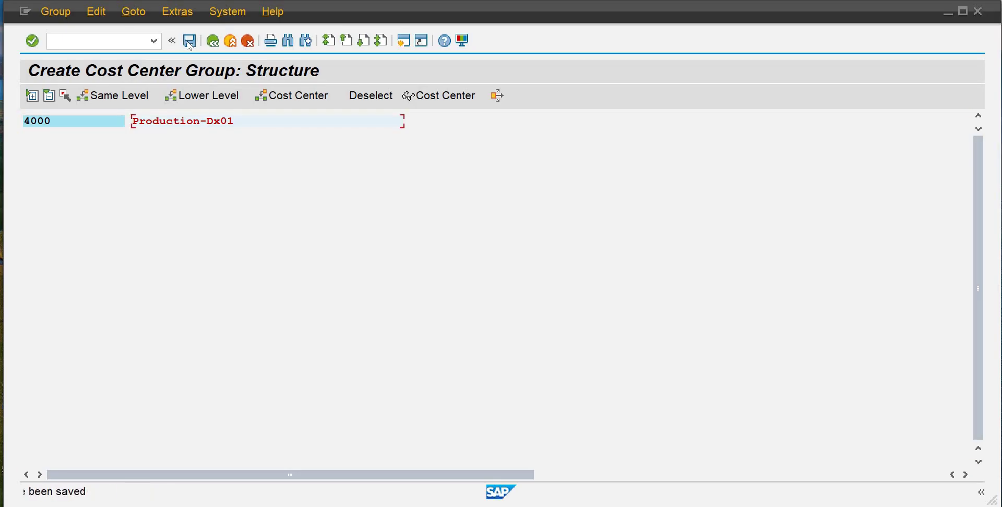
click(189, 42)
click(213, 41)
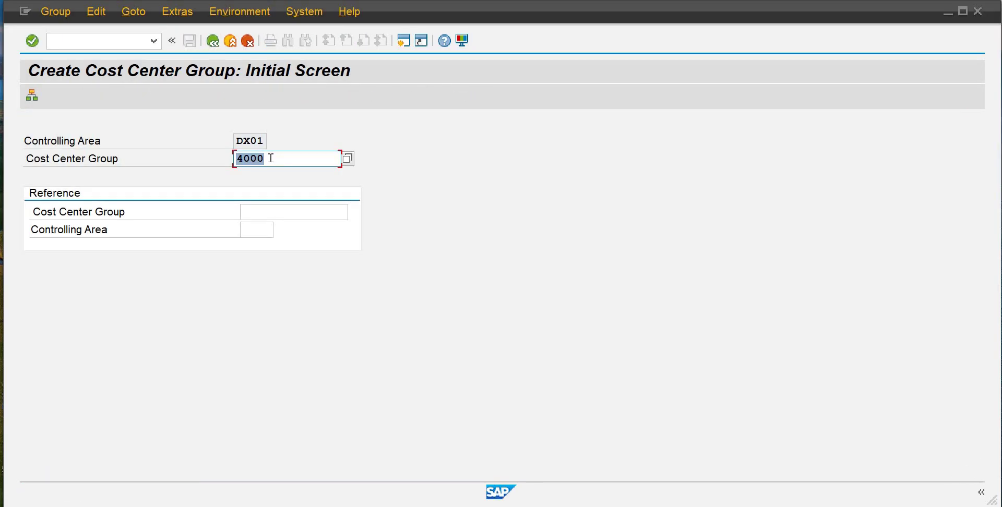
Create cost center group 5000 with the description Sales & Distribution-DX01, save it and return to the initial screen
key(BackSpace)
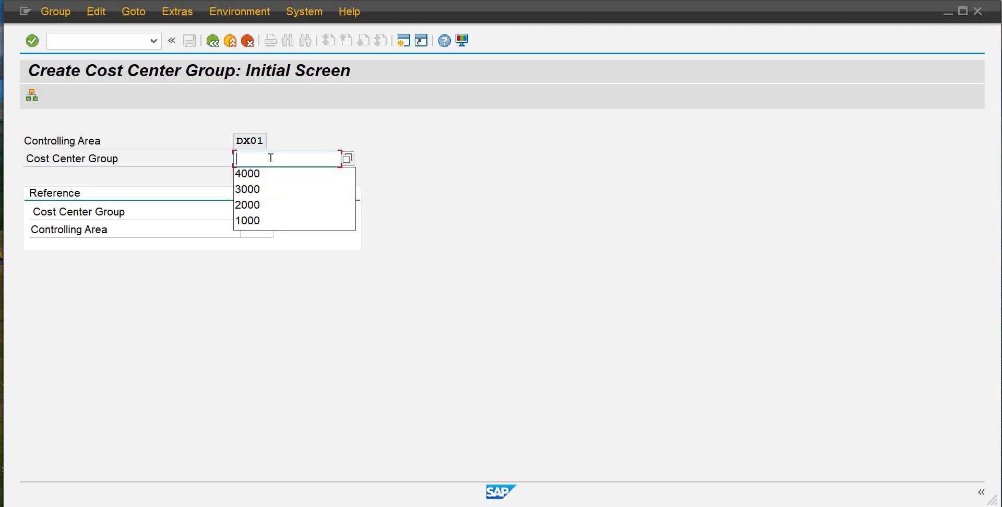
text(5000)
key(Return)
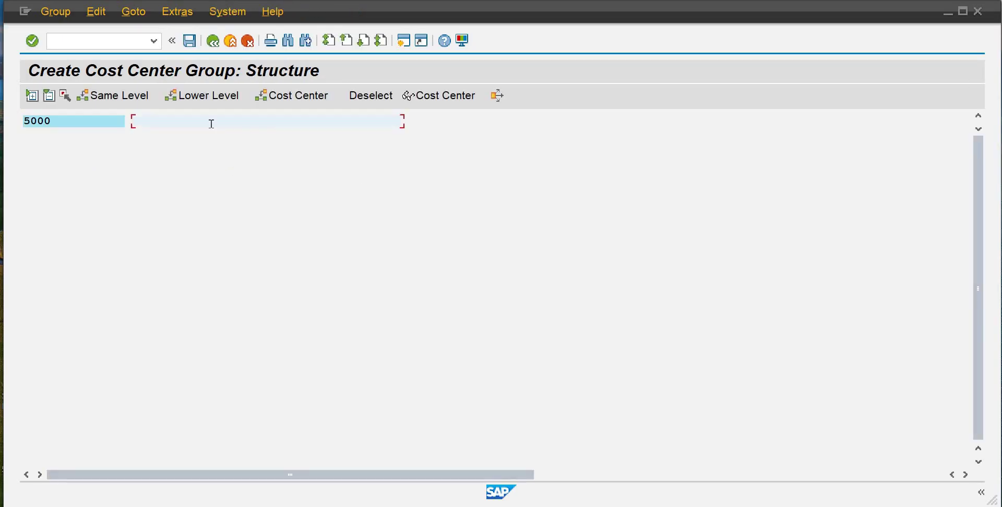
text(Sales & Distribution-DX01)
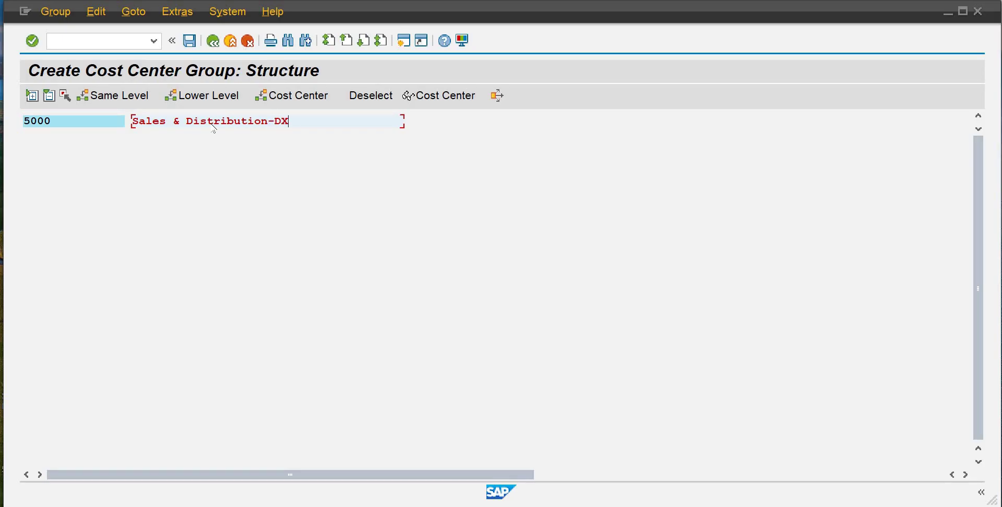
click(191, 44)
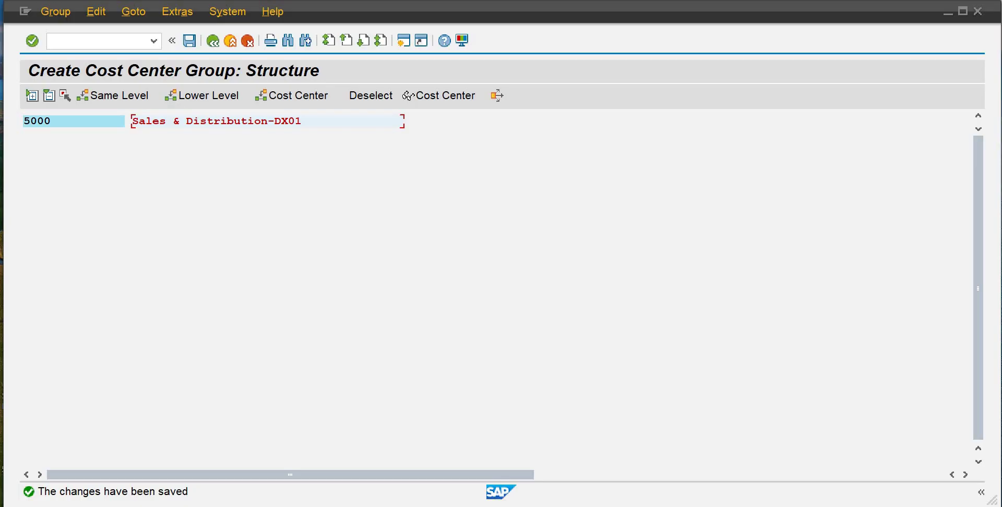
click(15, 2)
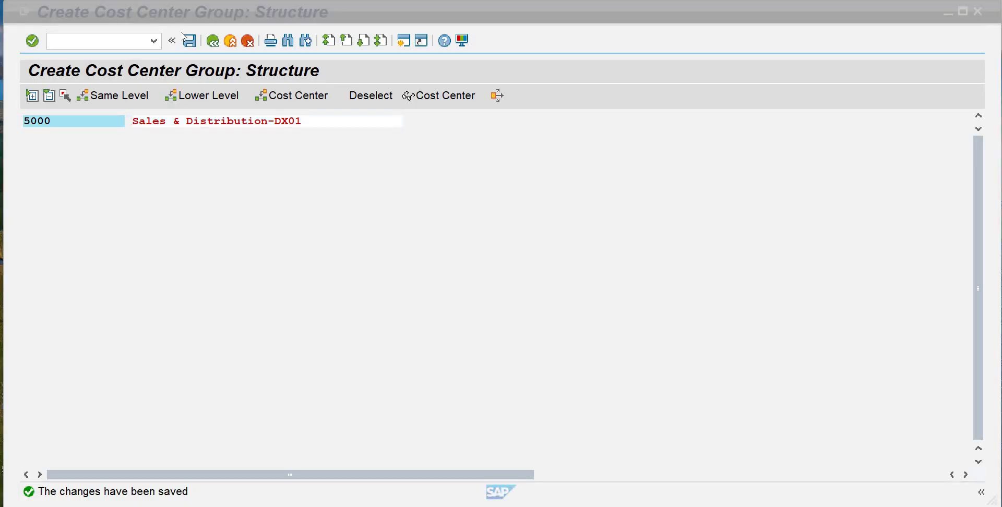
click(215, 43)
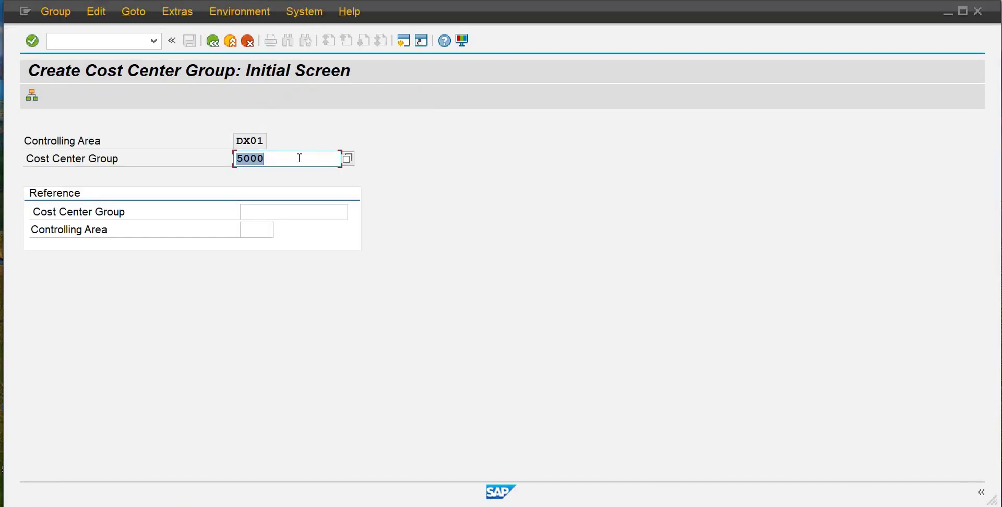
Create cost center group 6000 with the description R & D - Dx01, save it and return to the initial screen
text(6000)
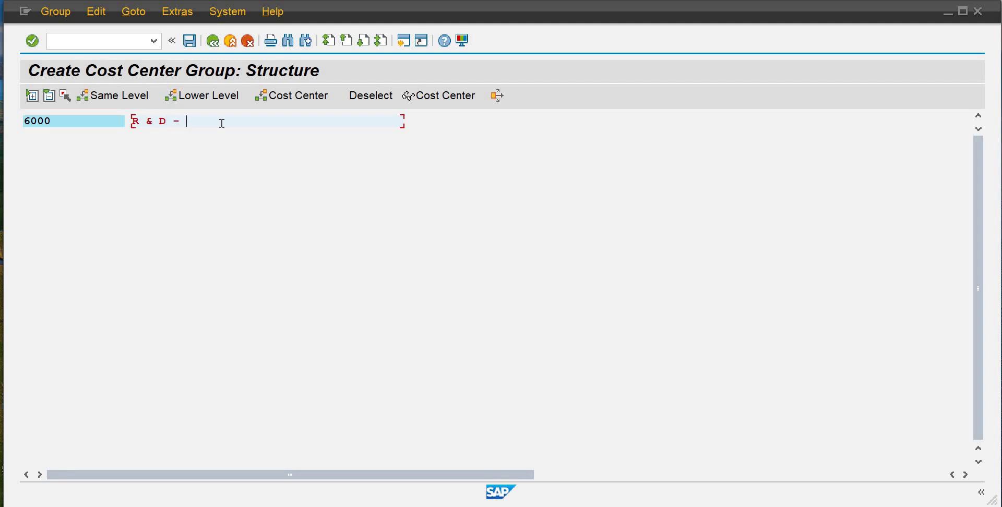
text(x01)
click(191, 41)
click(214, 41)
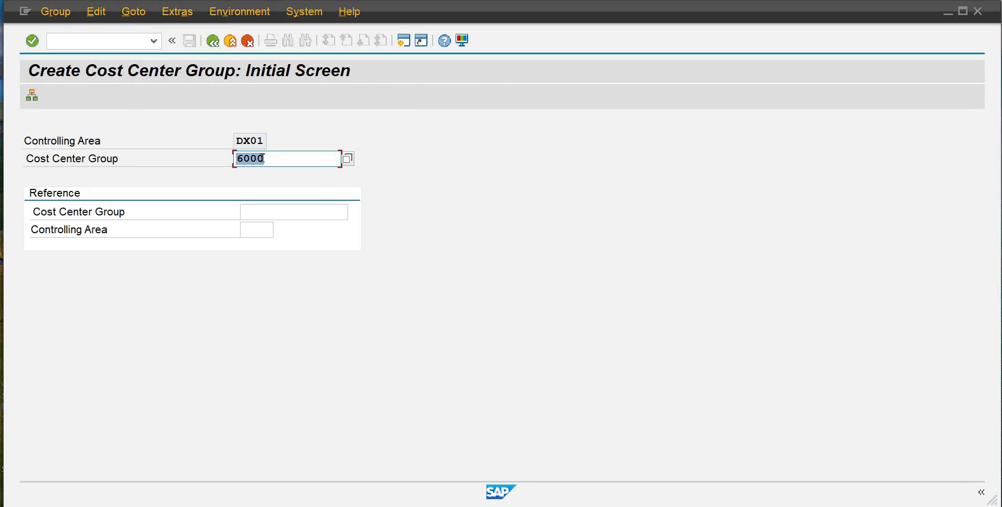
Create cost center group 7000 with the description Warehosue-Dx01 and save it
text(700)
key(Return)
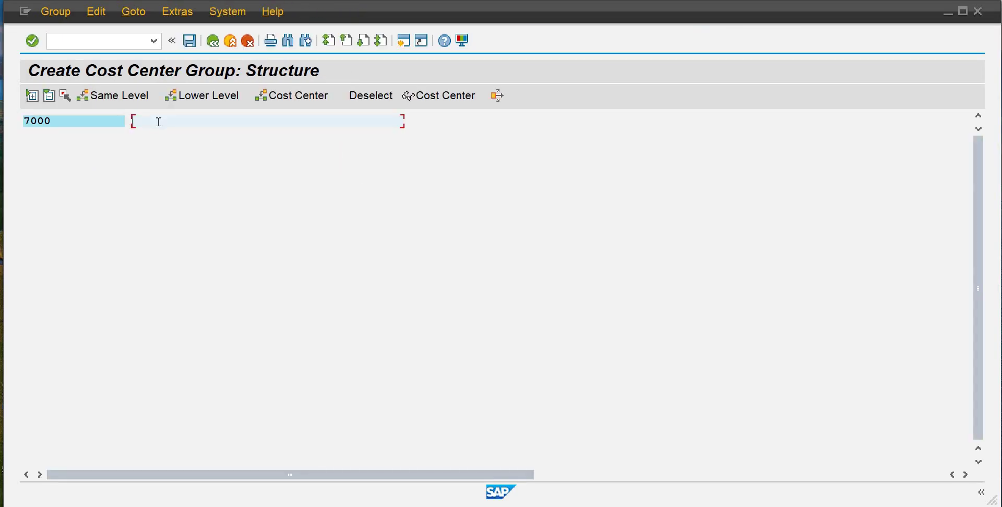
text(Warehosue-Dx01)
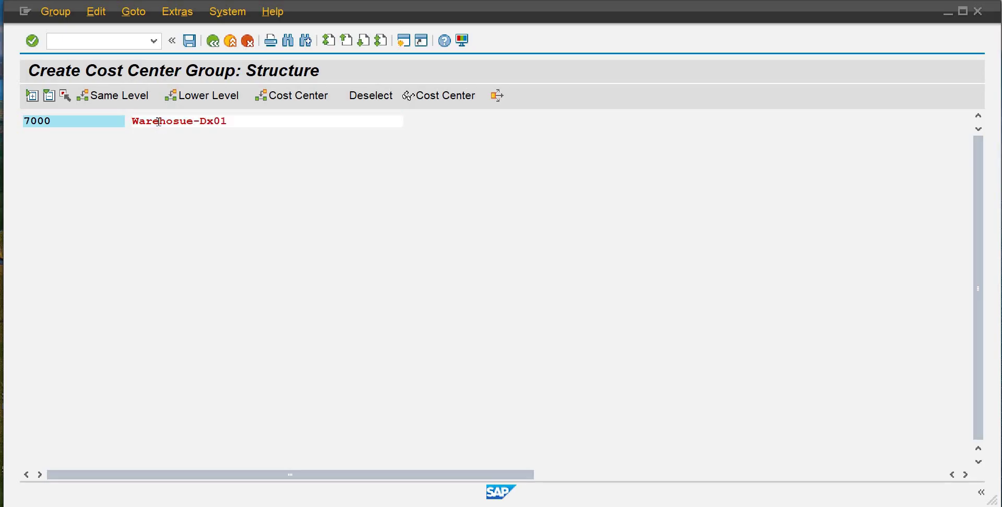
click(192, 45)
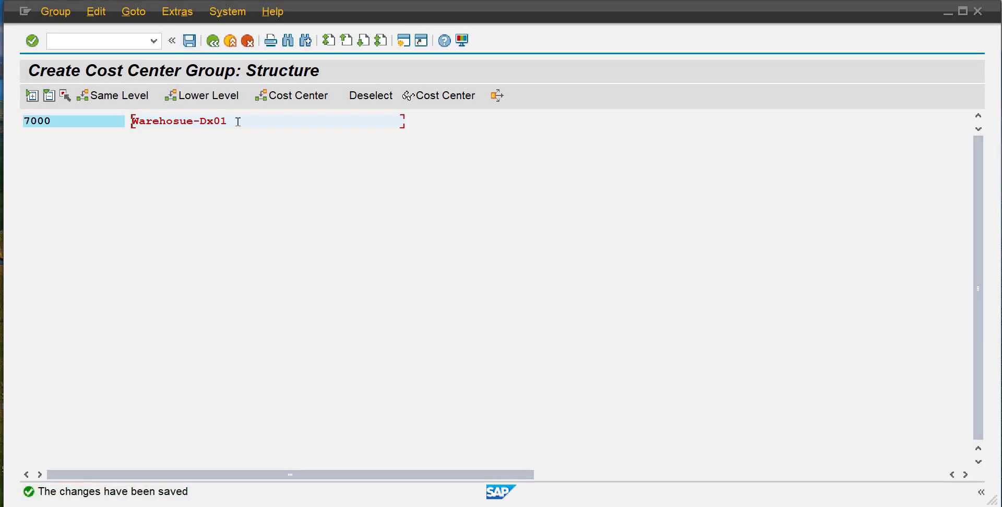
Correct the description of cost center group 7000 to Warehouse-DX01, save it and leave the group creation transaction
drag(230, 122, 96, 125)
text(Warehouse-DX01)
key(Return)
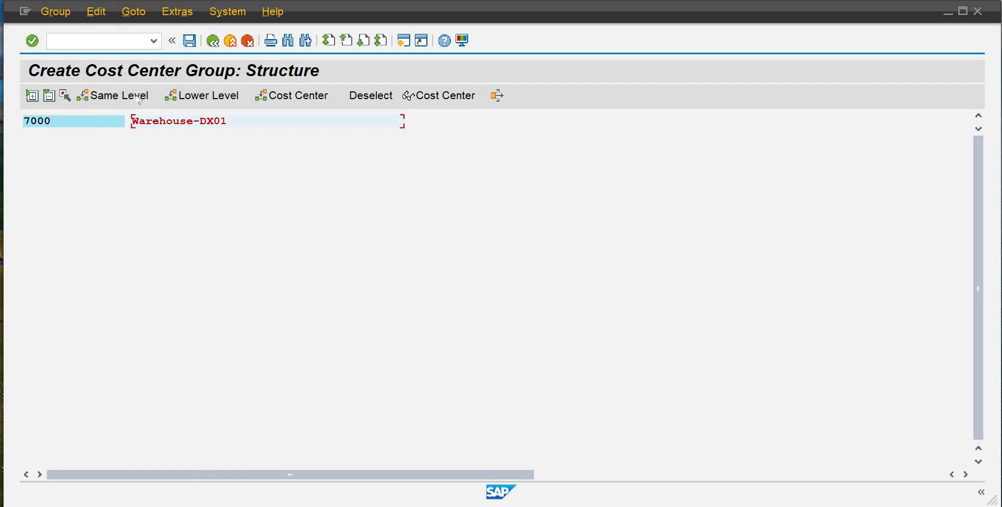
click(189, 41)
click(213, 41)
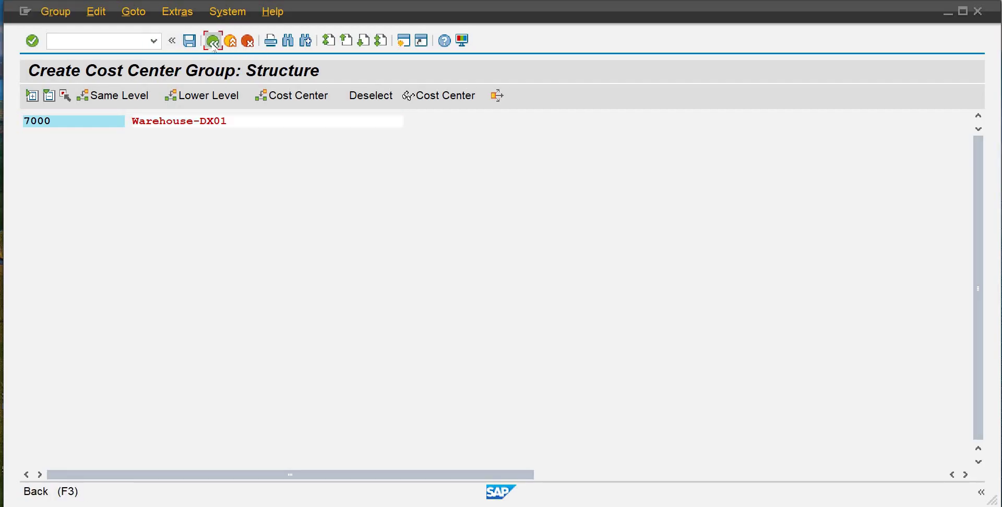
click(213, 41)
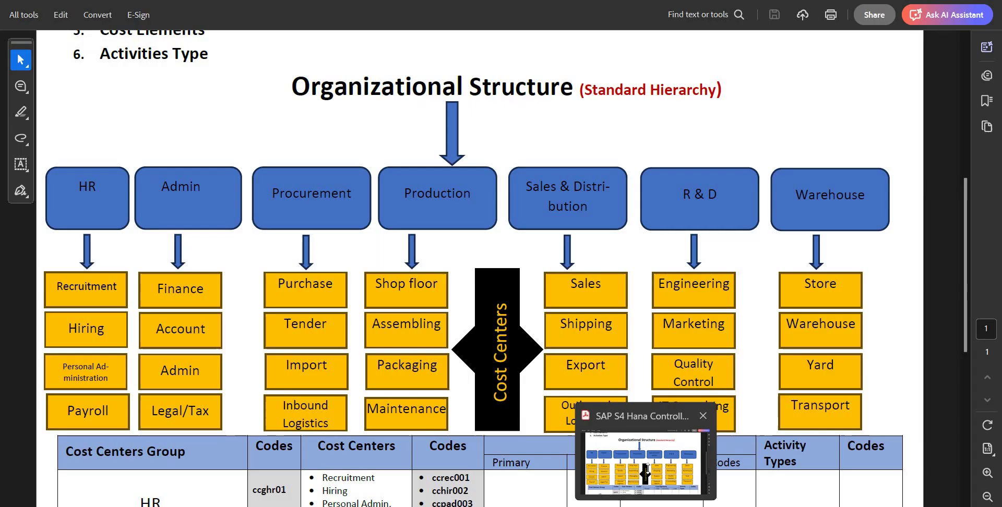
Open transaction KS01 for creating an individual cost center in the Cost Center Accounting master data
click(643, 460)
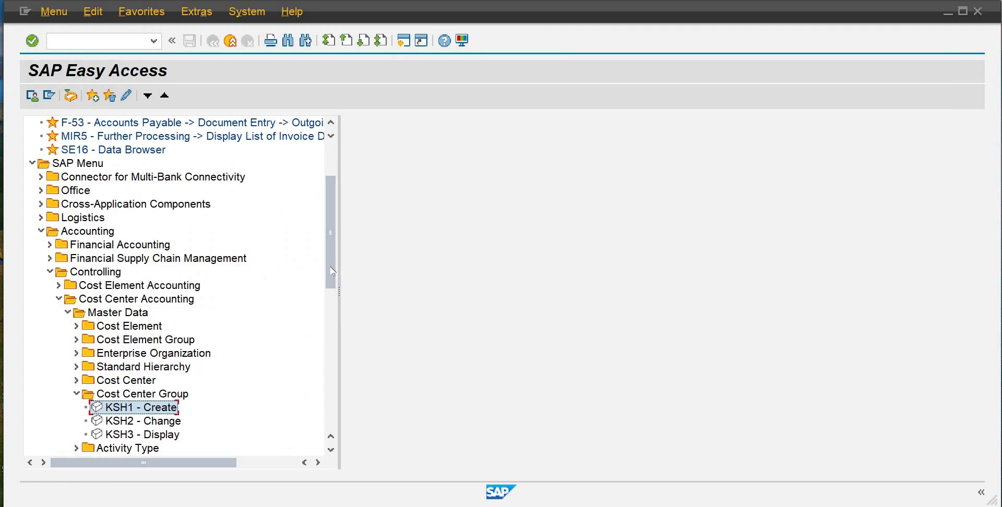
drag(332, 270, 330, 319)
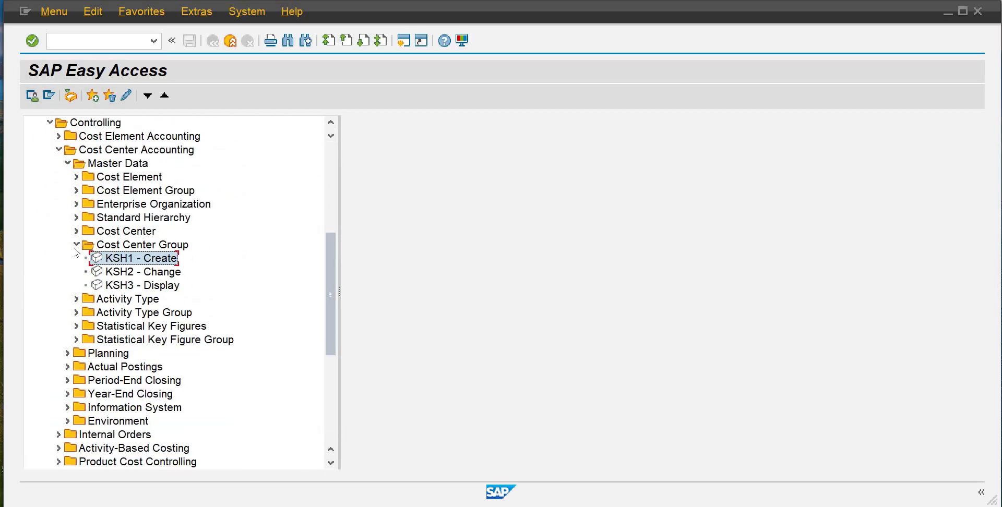
click(76, 244)
click(75, 231)
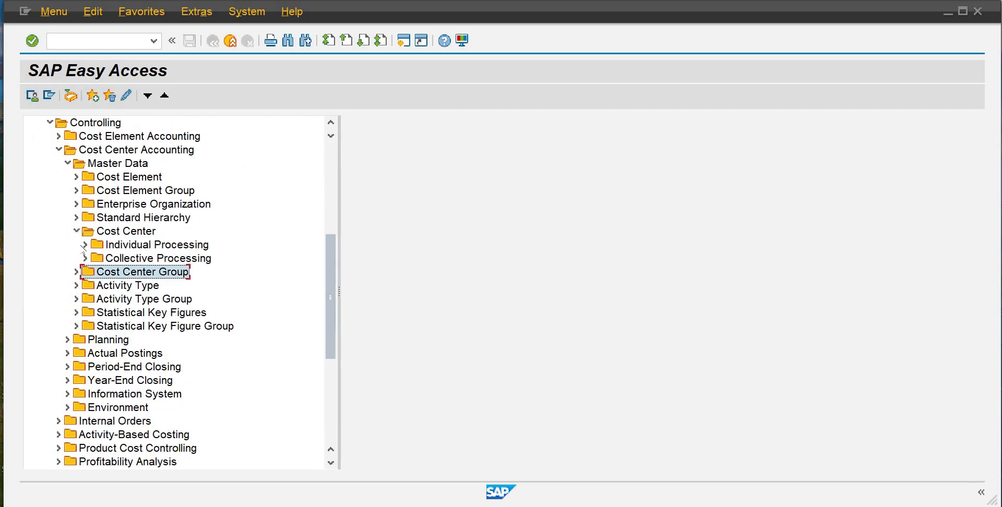
click(83, 244)
double_click(137, 259)
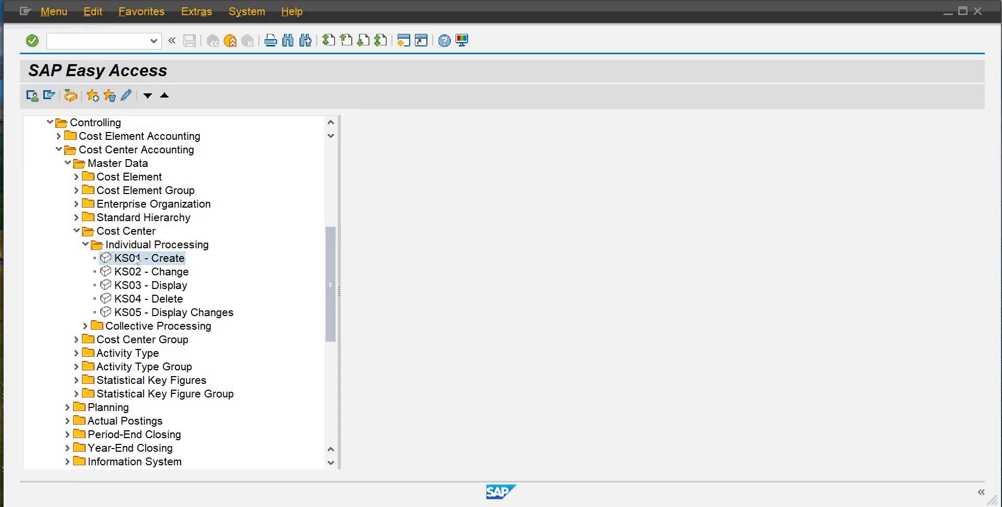
Start cost center 1001 in controlling area DX01, valid from 01.01.2025, and open its master data
text(10)
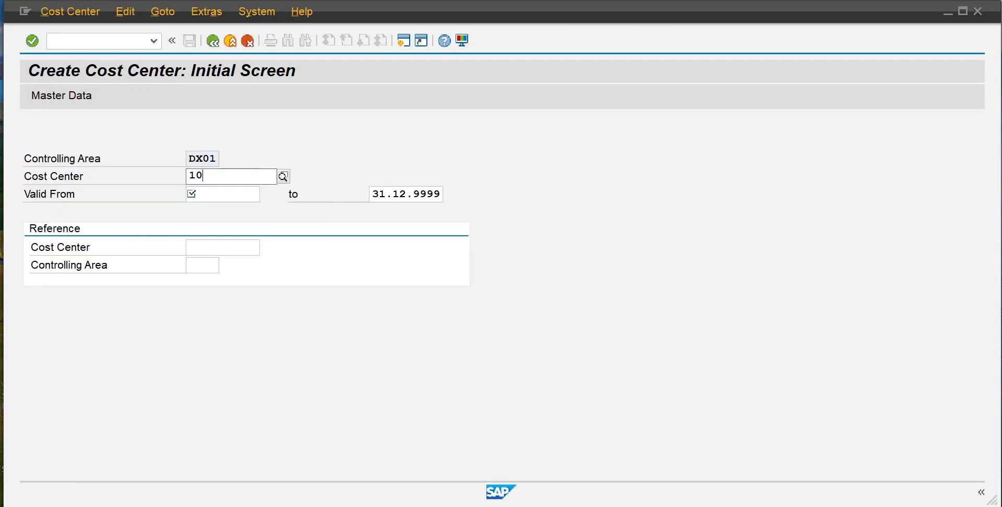
text(01)
key(Tab)
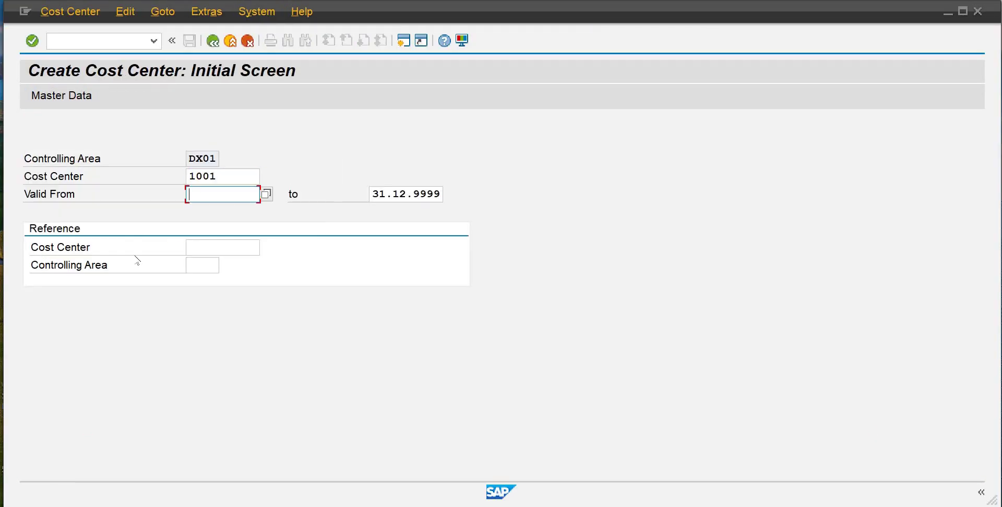
text(01)
key(Down)
key(Return)
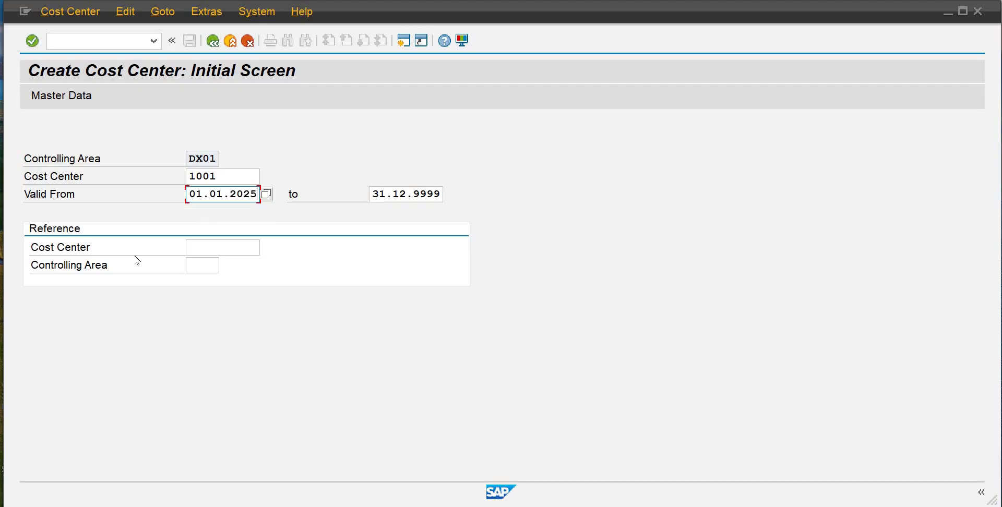
click(82, 95)
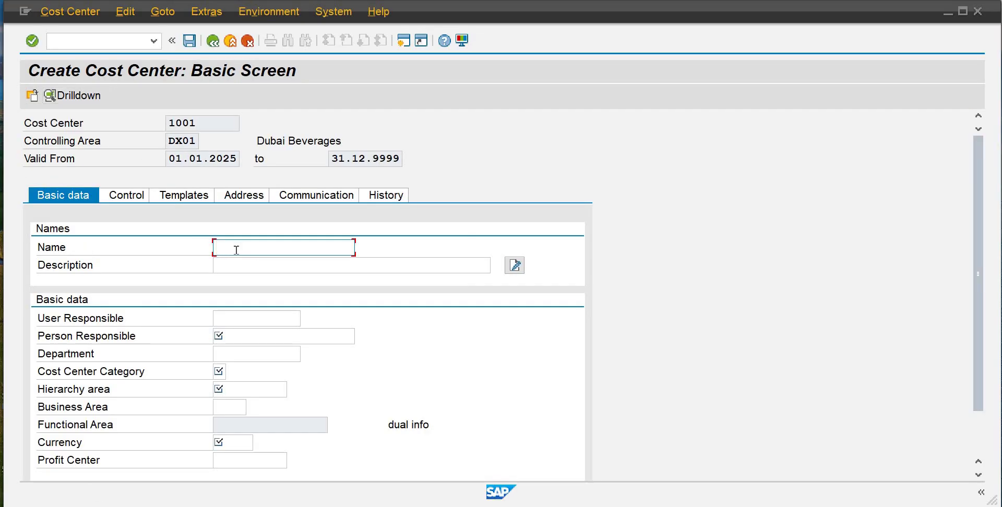
Name the cost center Recruitment and give it the description Recruitment-DX01
text(Rec)
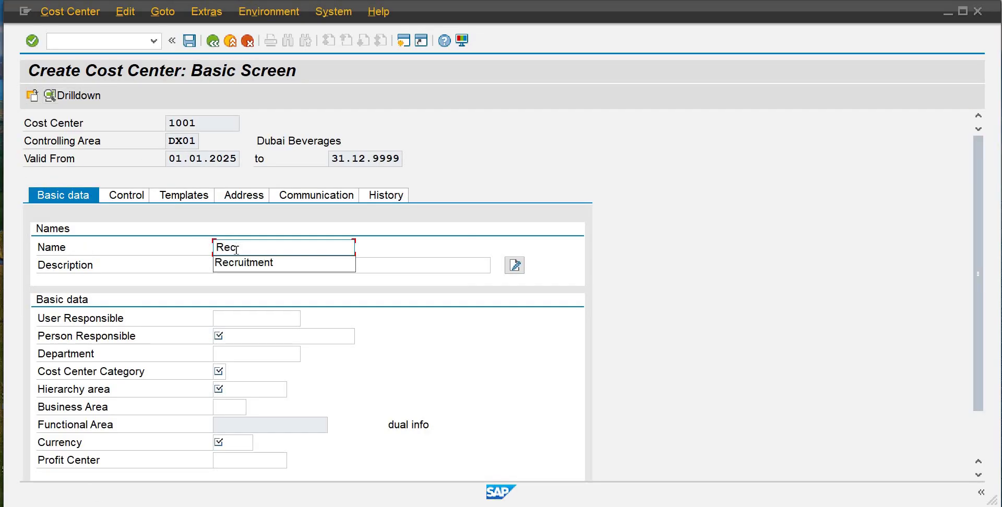
key(Down)
key(Tab)
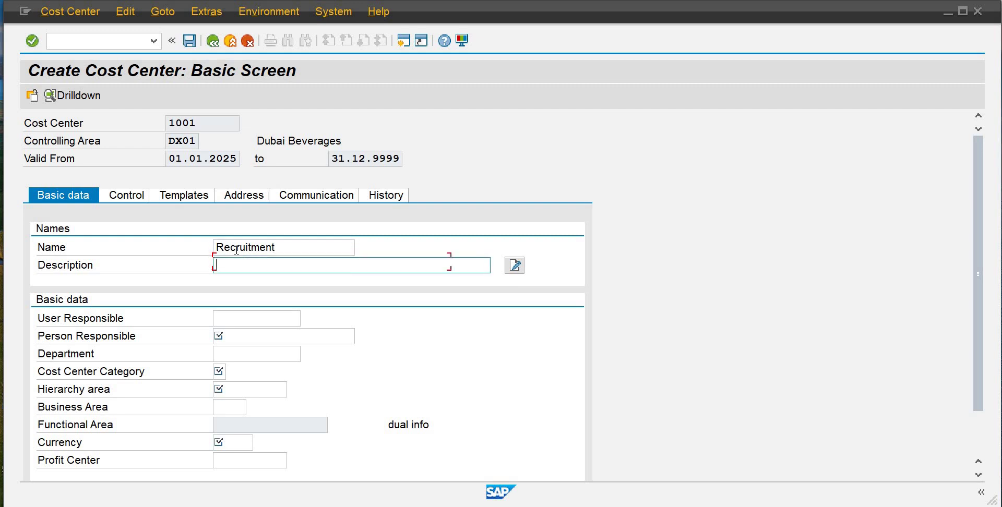
text(R)
key(Down)
key(Return)
text(-DX01)
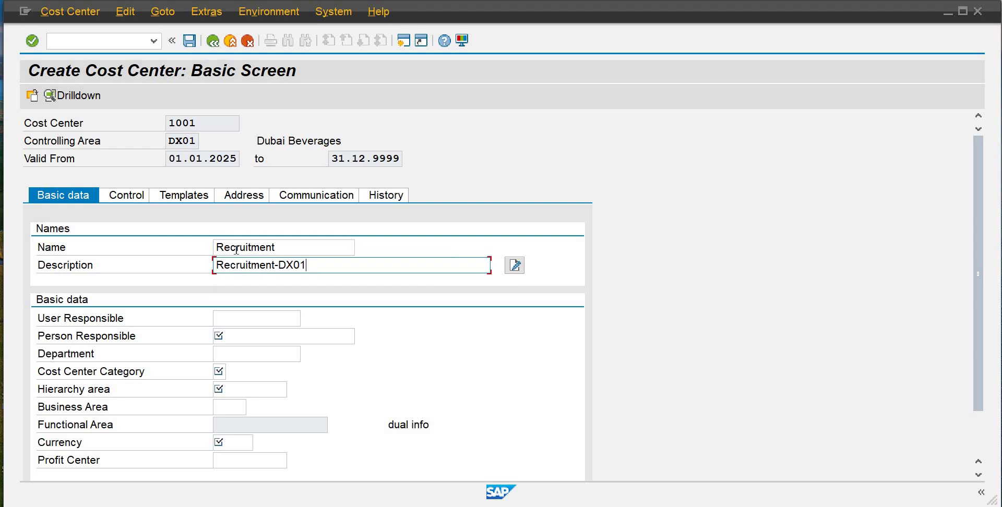
key(Tab)
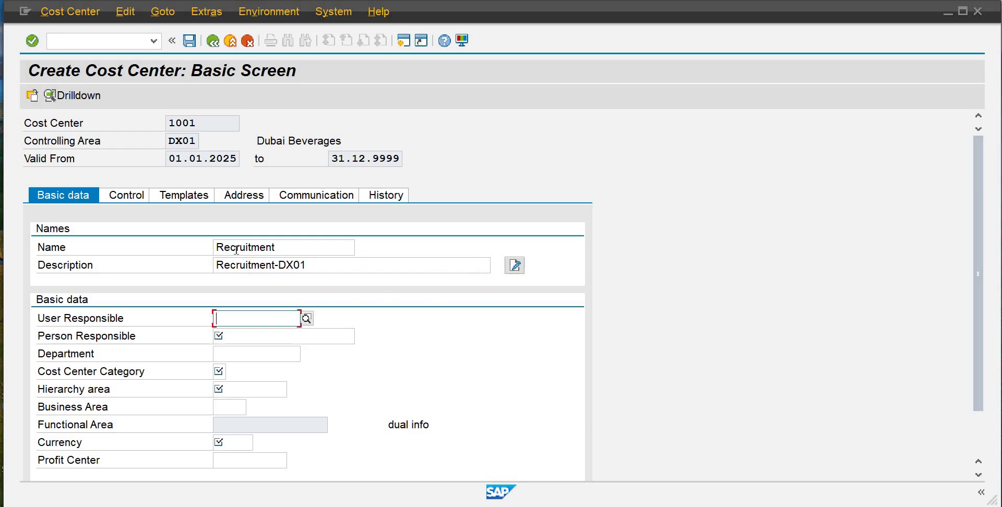
Set the user responsible to SAPIENCE and the person responsible to HR Manager
text(sa)
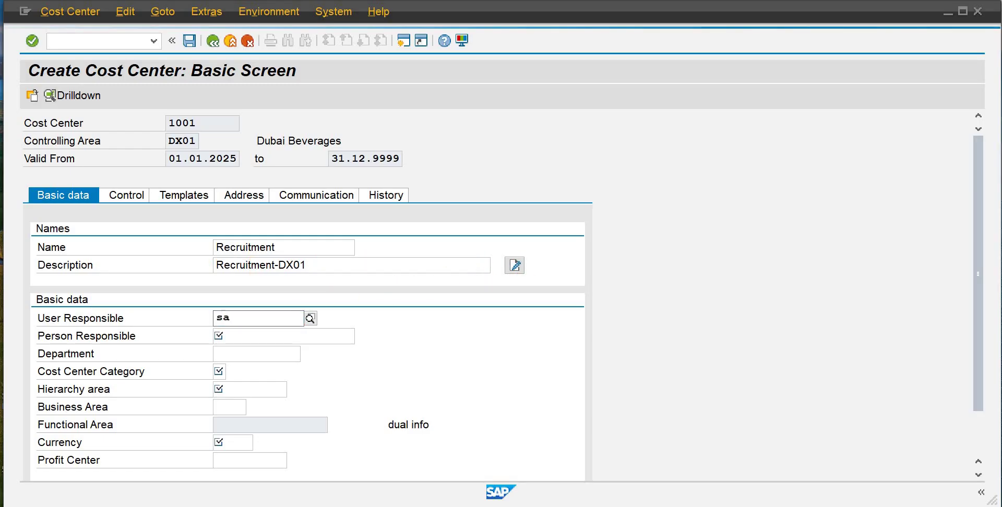
text(pience)
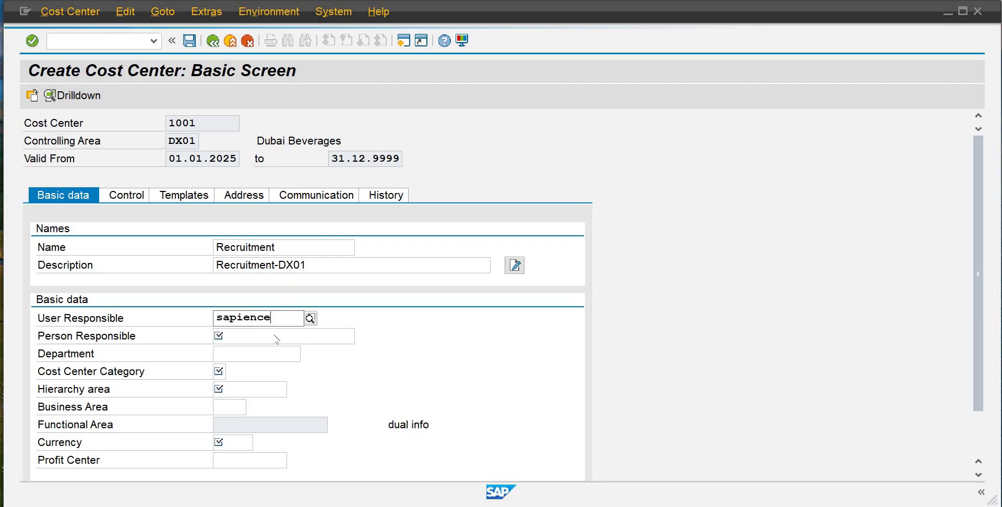
click(213, 352)
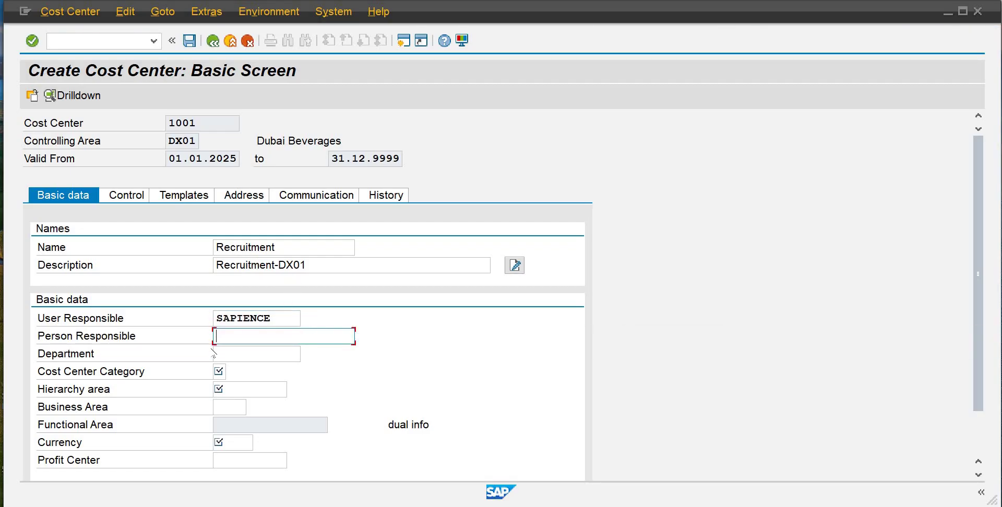
text(HR)
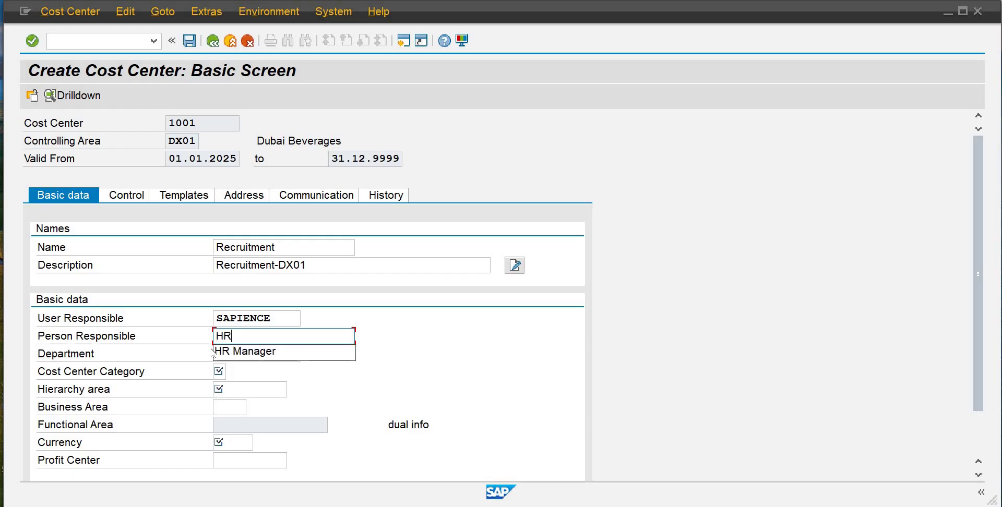
text( M)
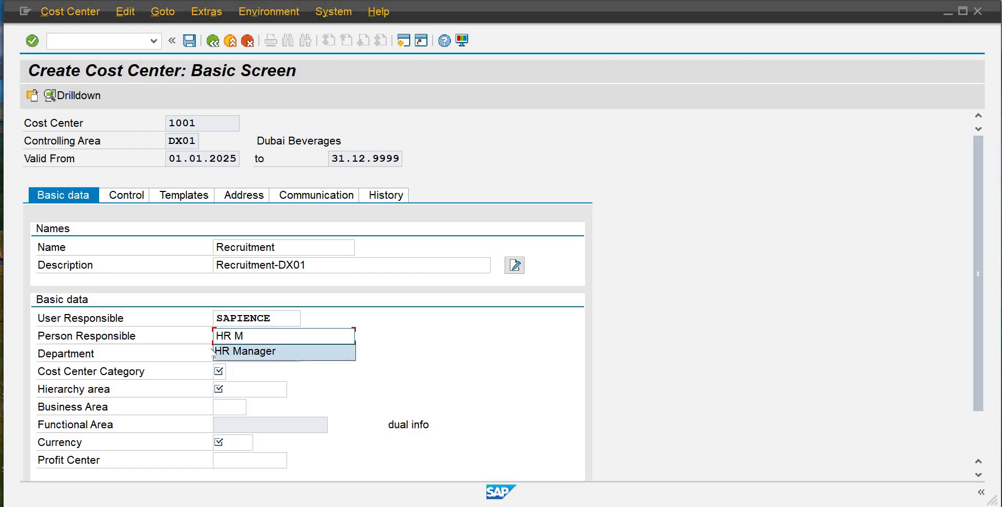
click(214, 352)
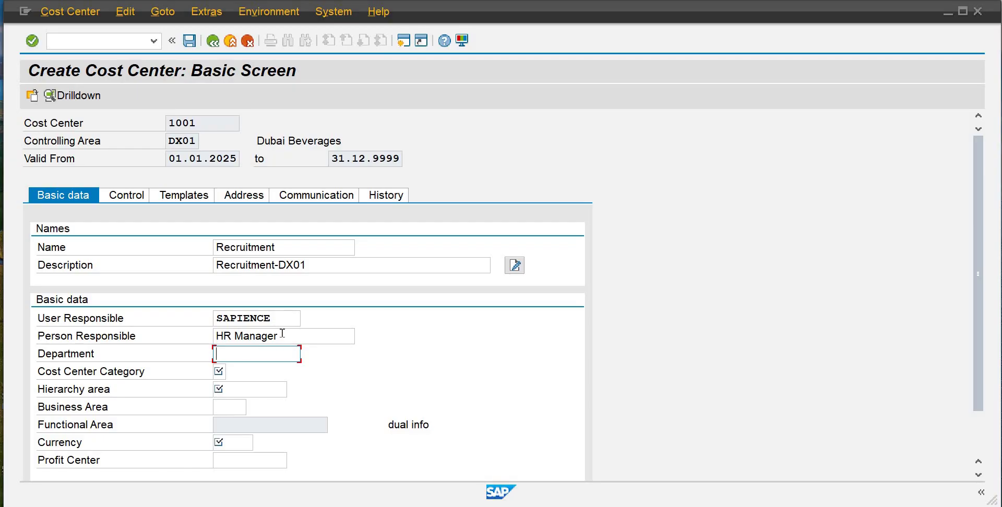
Change the person responsible to HR Director and enter HR as the department
drag(281, 335, 234, 336)
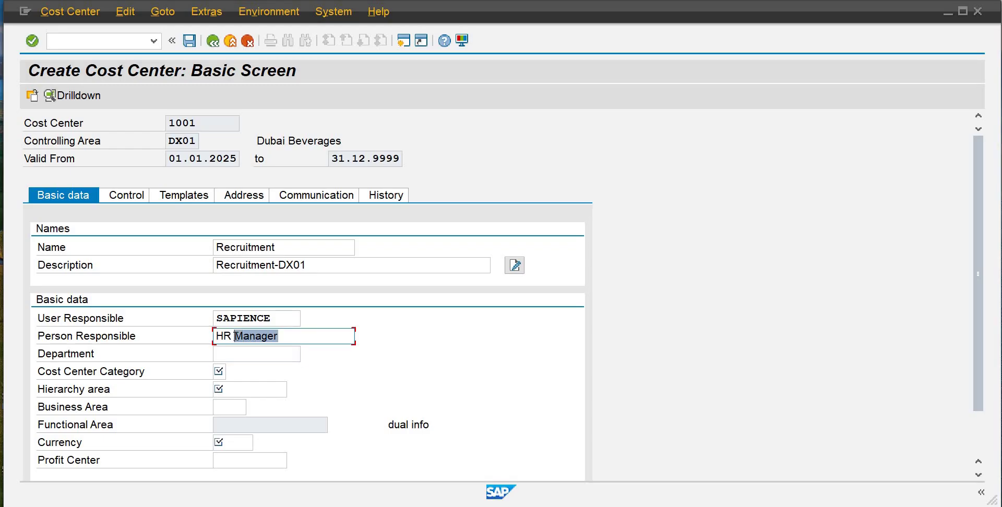
text(Direcot)
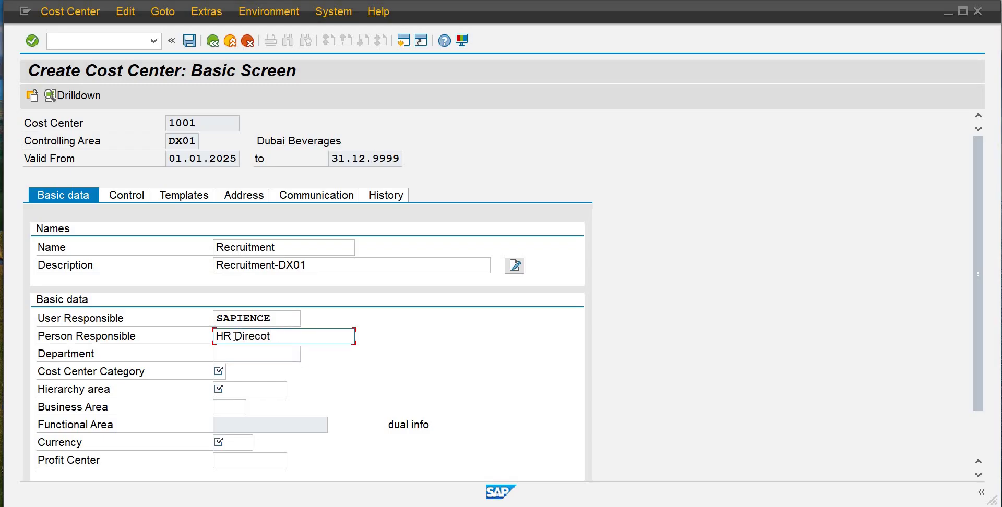
key(BackSpace)
key(BackSpace)
text(tor)
key(Tab)
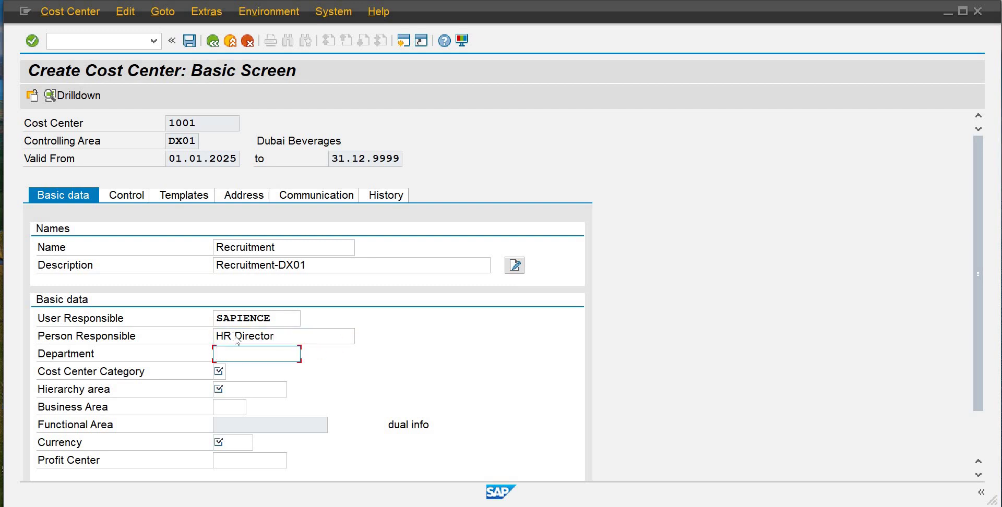
text(HR)
key(Tab)
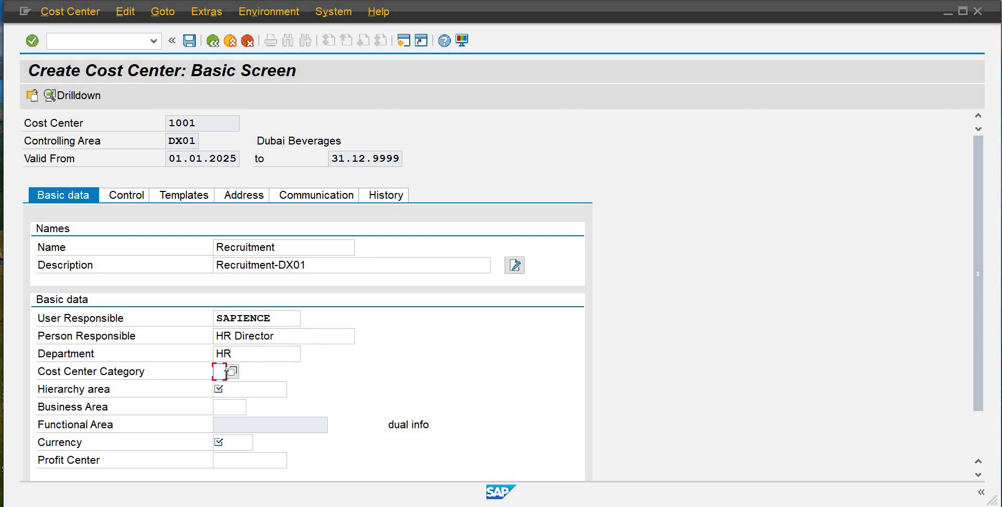
Assign cost center category R (Human resource) and hierarchy area SHDX01 to the cost center
click(233, 371)
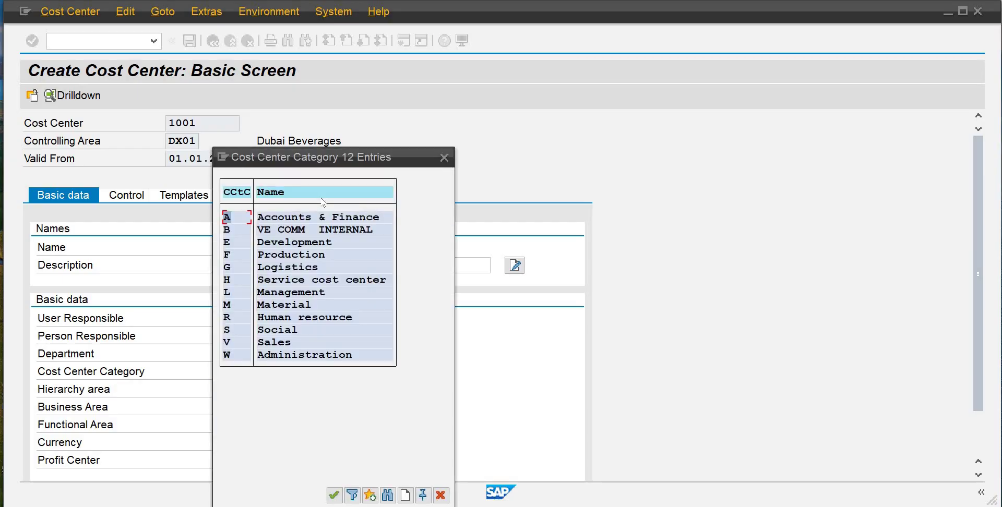
double_click(288, 317)
key(Tab)
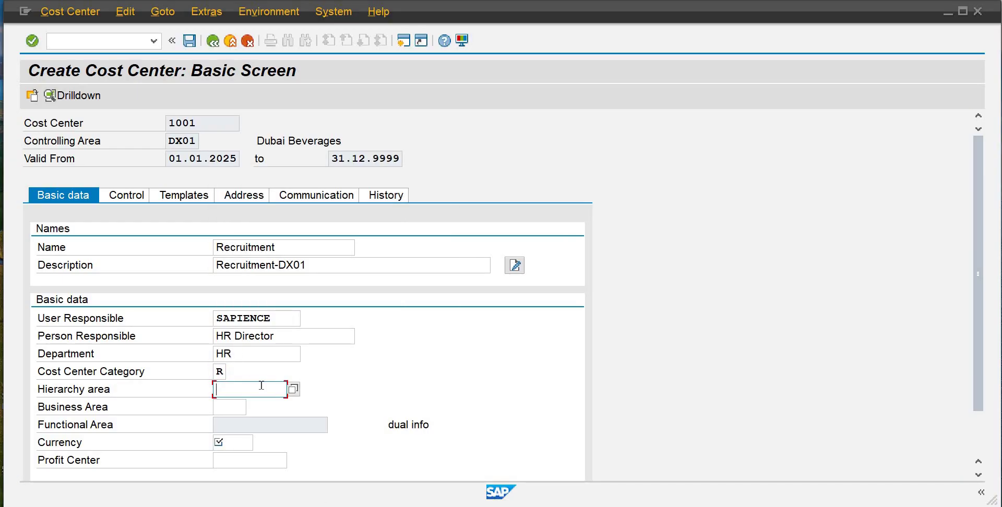
click(292, 389)
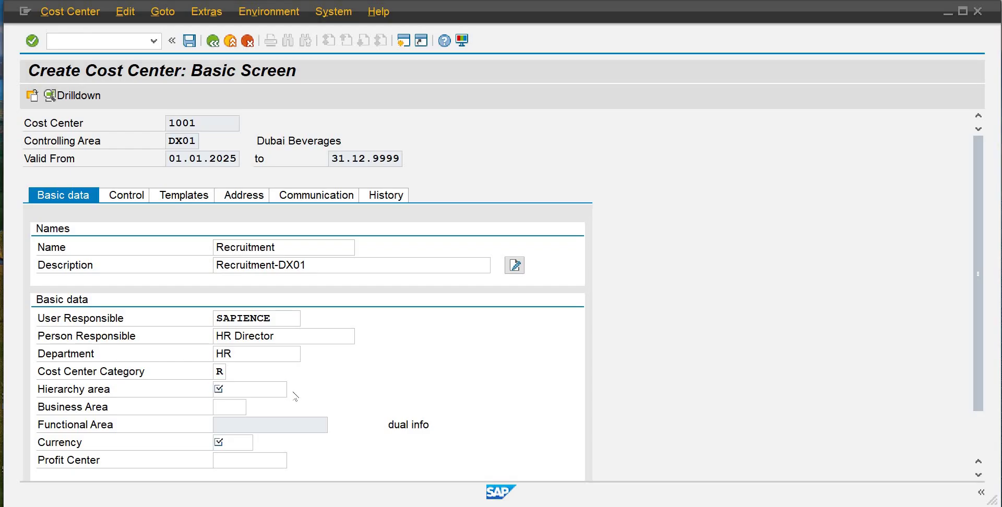
Assign business area BADX (Manufacturing DX01) and set the cost center's currency to AED
click(231, 412)
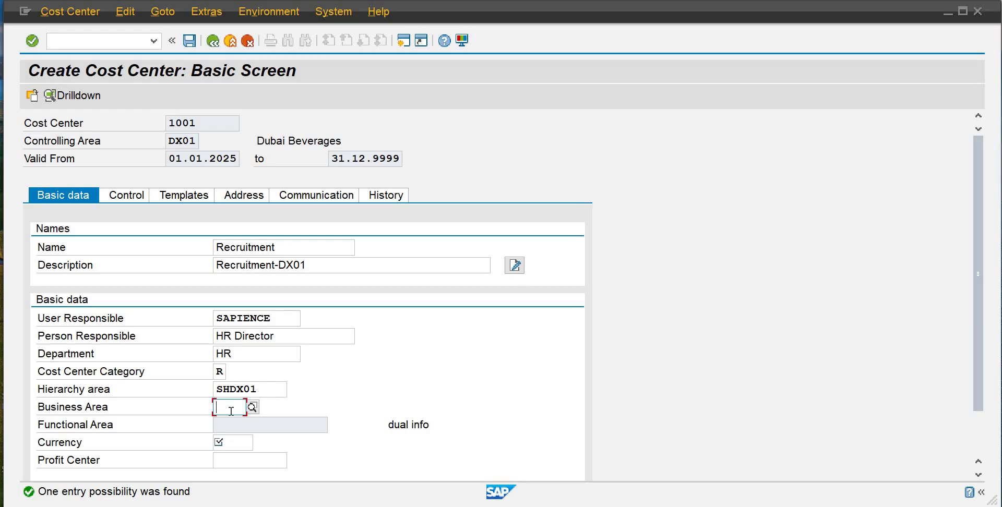
text(badx)
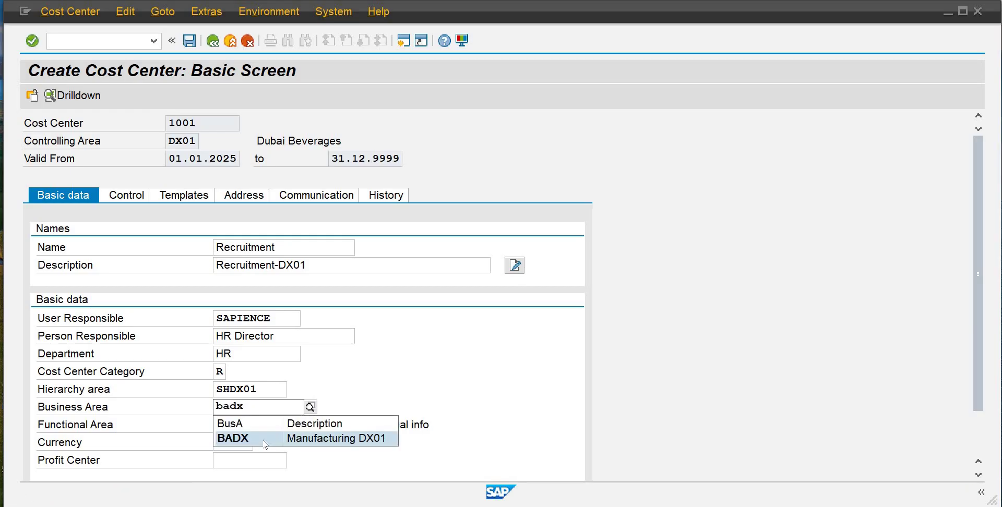
click(265, 439)
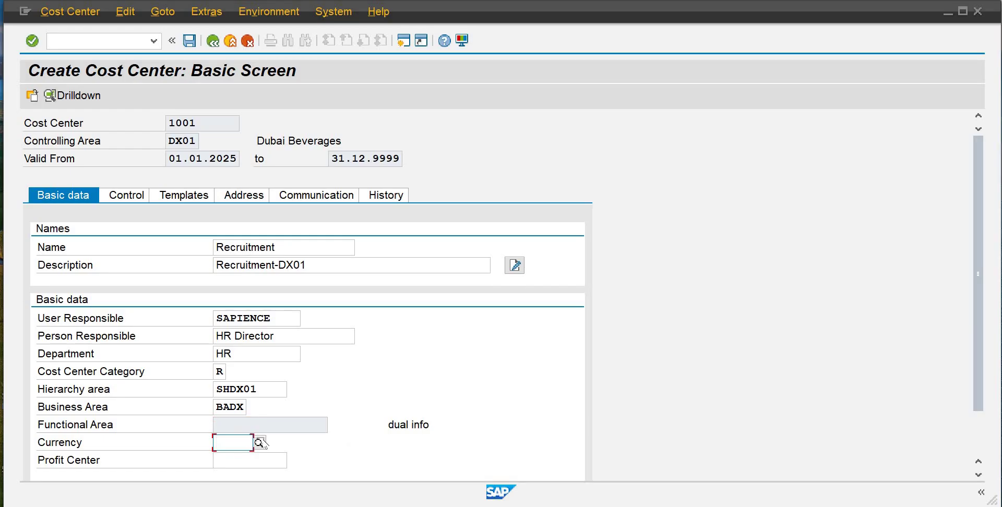
text(aed)
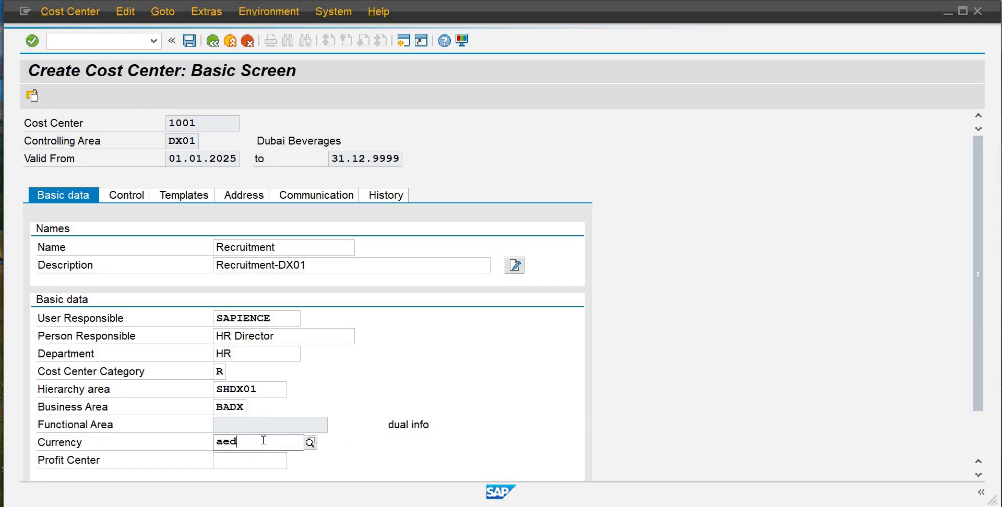
Assign profit center 9001 to the Recruitment cost center and save it
click(260, 475)
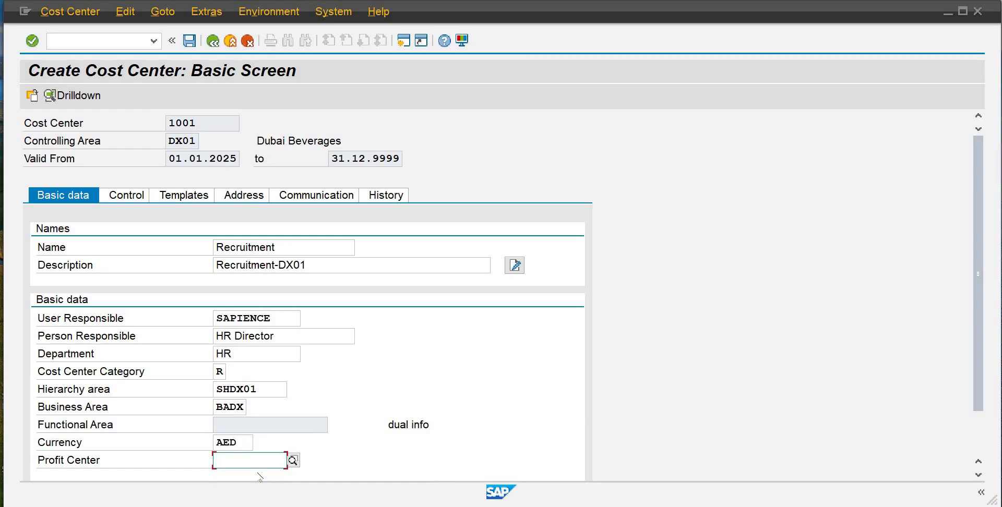
text(9)
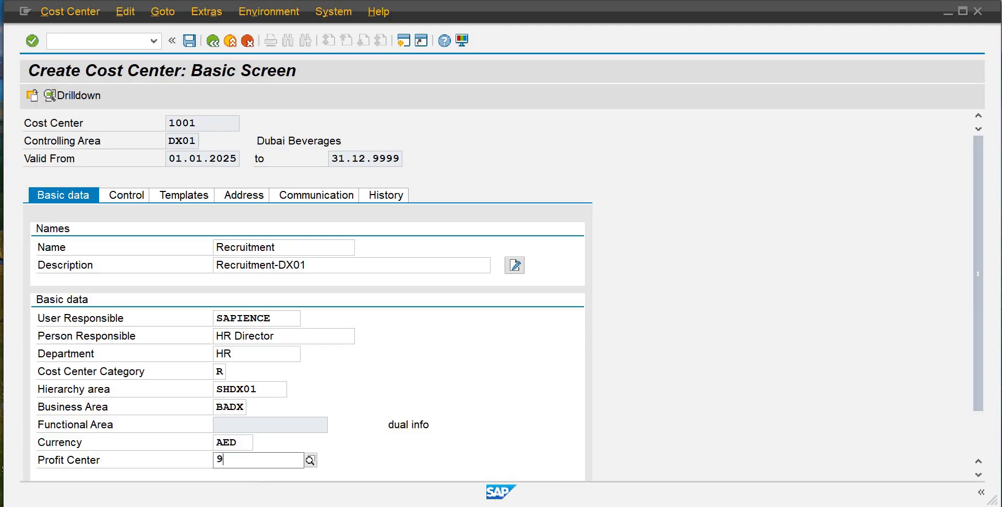
text(001)
click(282, 492)
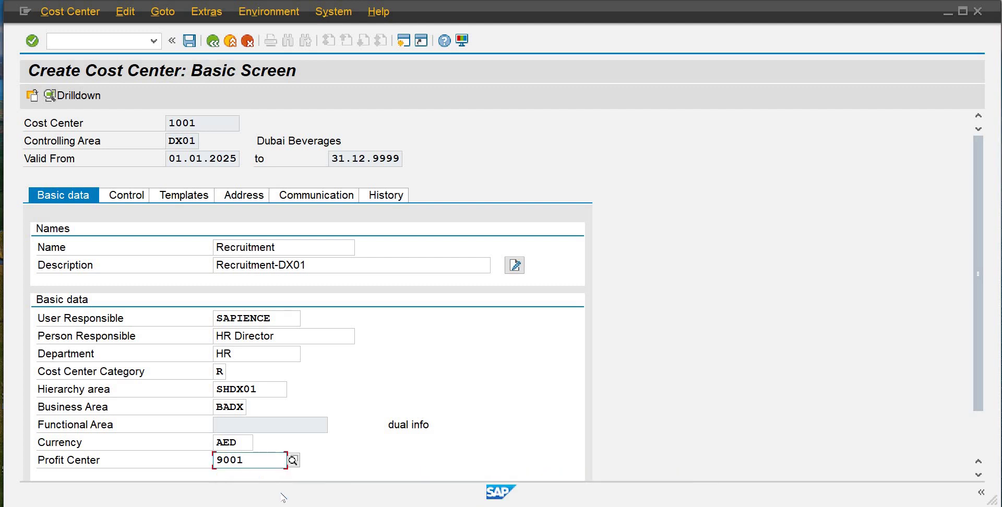
click(189, 40)
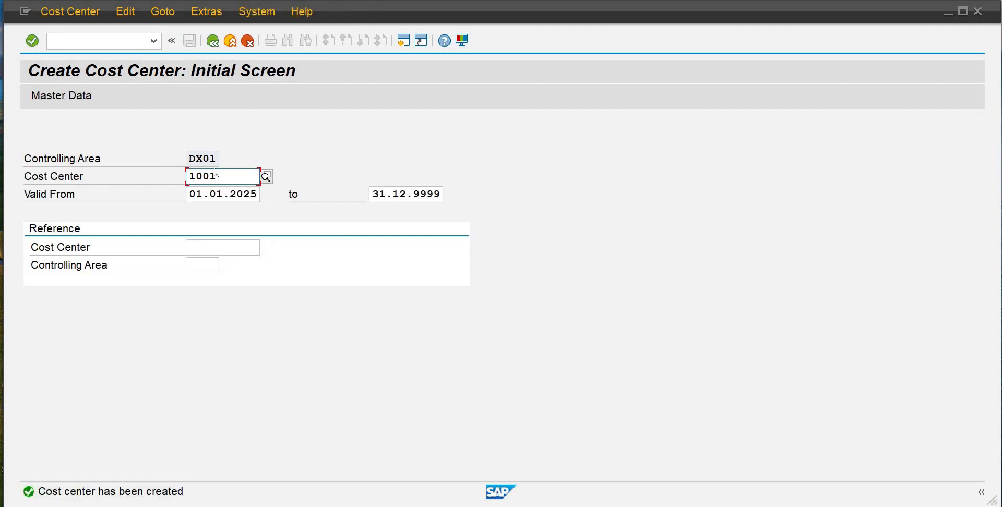
Start creating cost center 1002 in controlling area DX01 and open its master data
key(BackSpace)
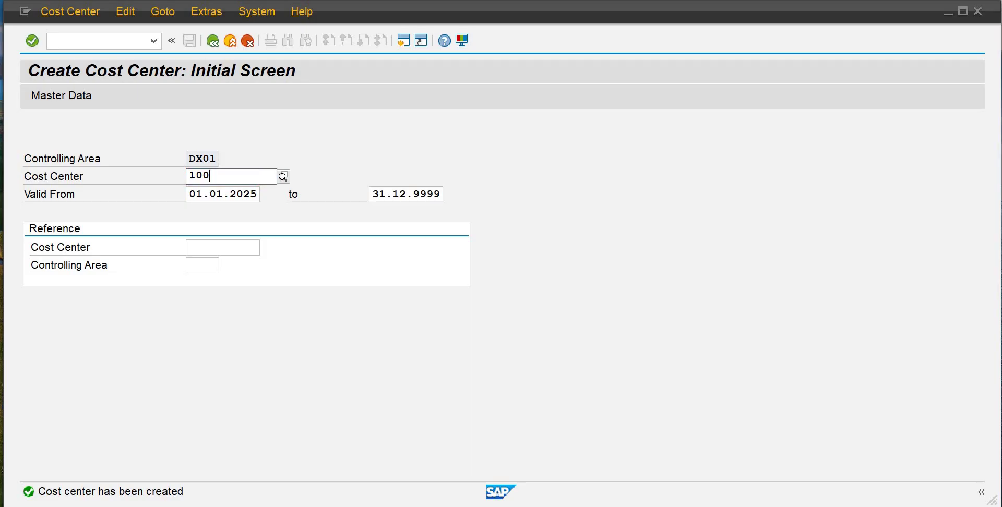
text(2)
key(Return)
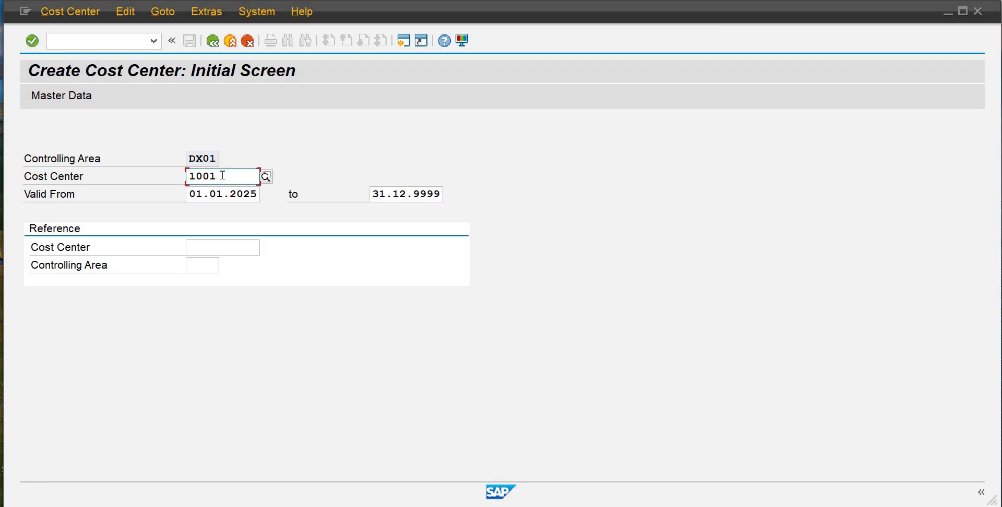
key(BackSpace)
text(2)
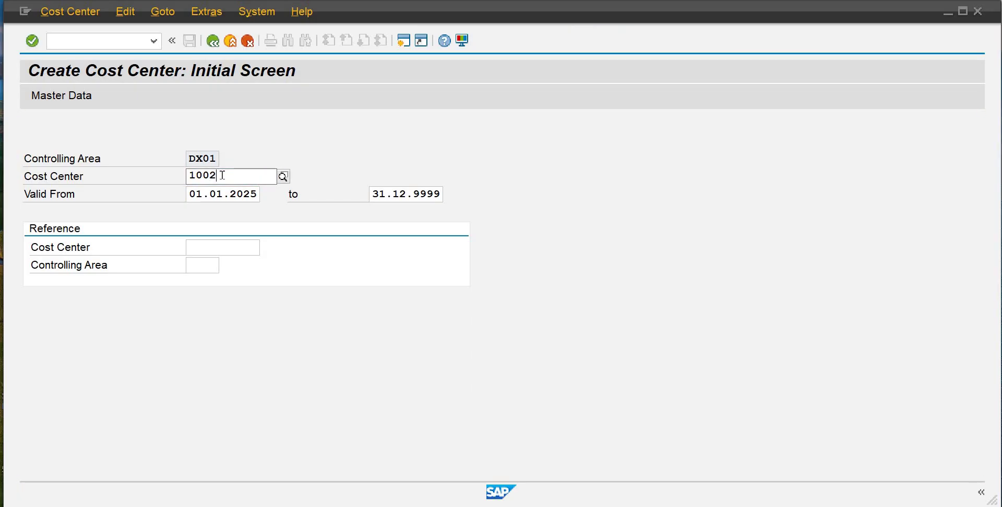
click(81, 100)
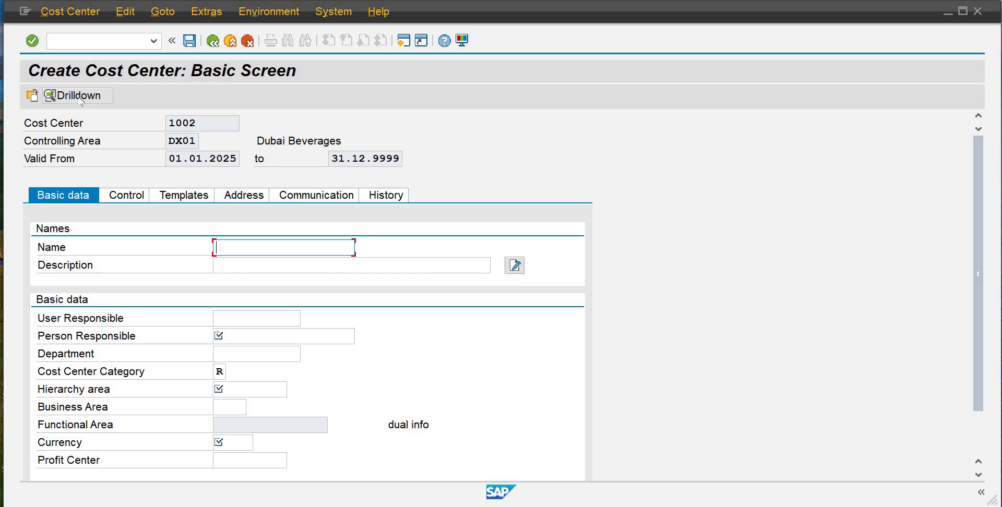
Enter Hiring as both the name and the description of cost center 1002
text(Hiring)
key(Tab)
text(Hi)
key(Down)
key(Return)
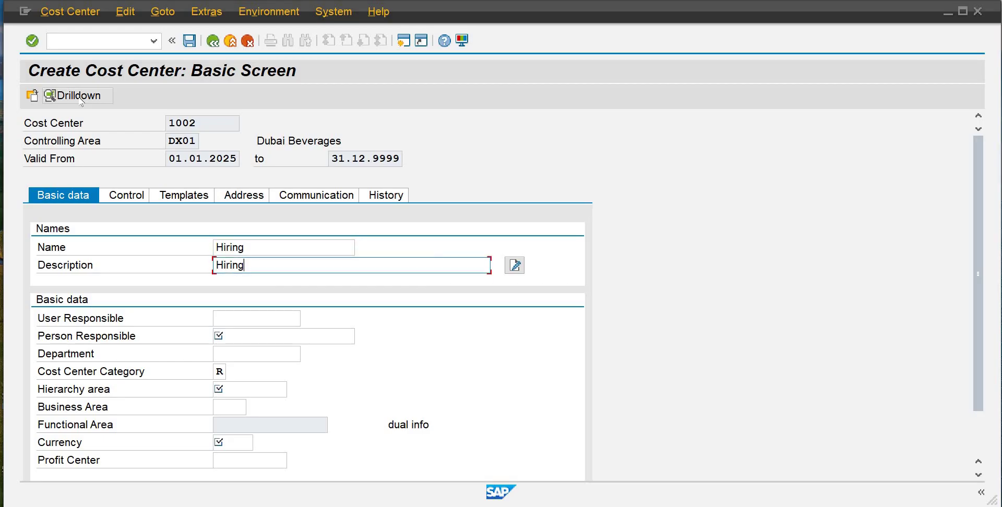
Set the user responsible for the Hiring cost center to sapience
key(Tab)
key(Tab)
text(sa)
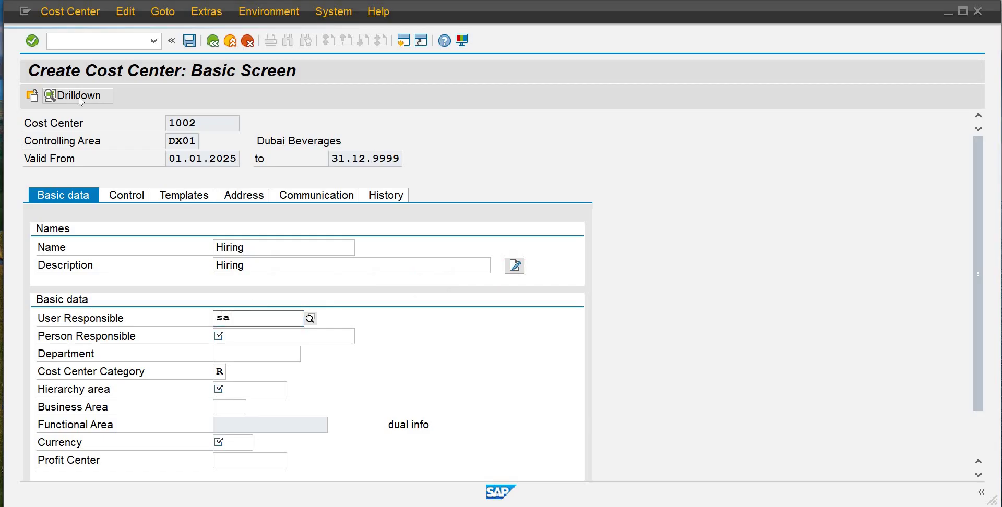
text(pience)
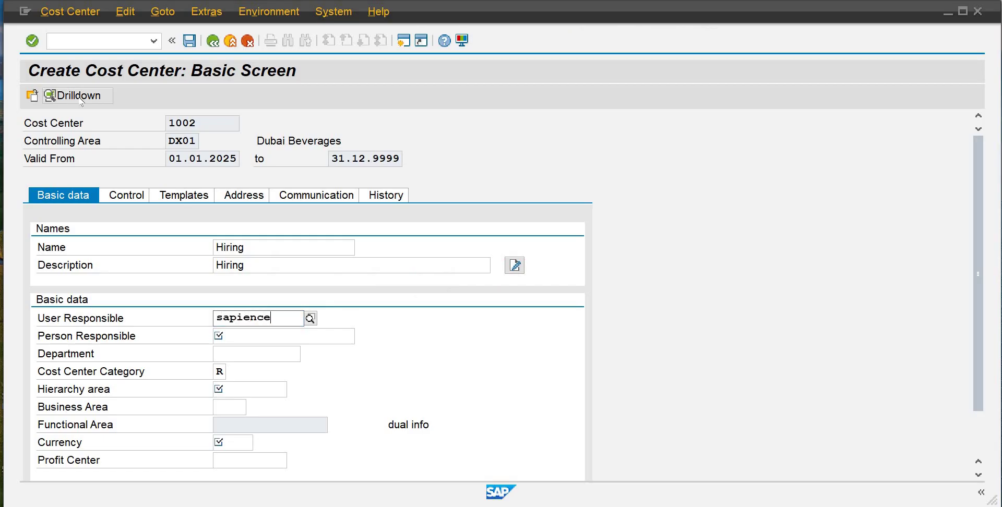
key(Tab)
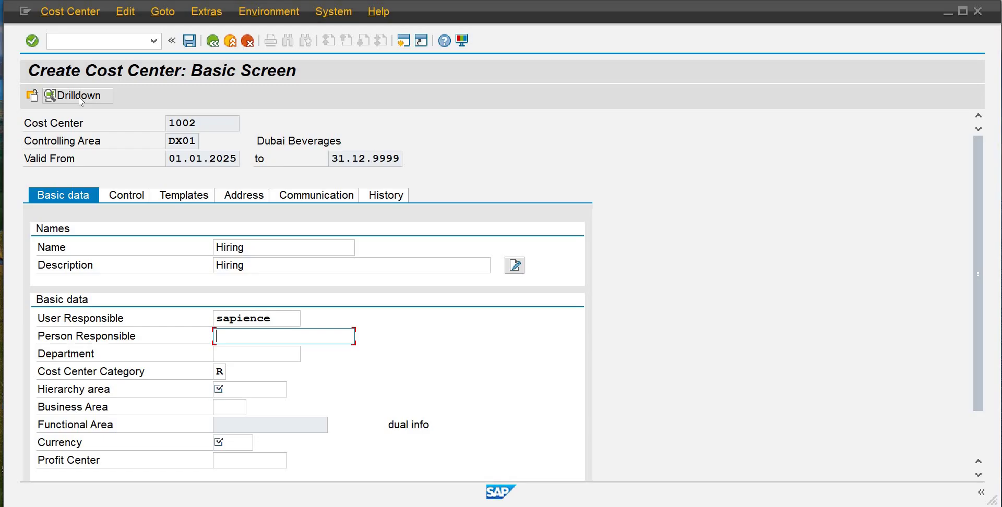
Set the person responsible to HR Director and the department to HR for the Hiring cost center
text(HR)
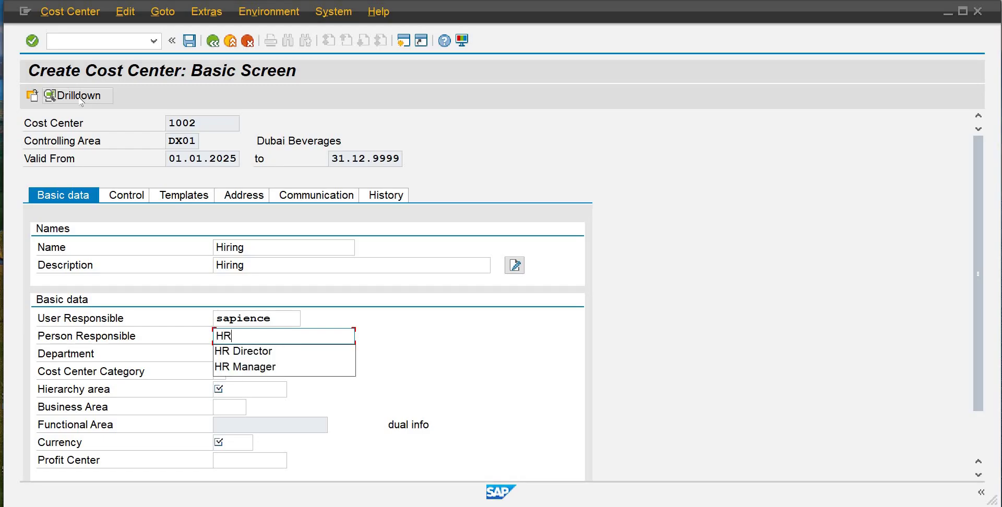
key(Down)
key(Tab)
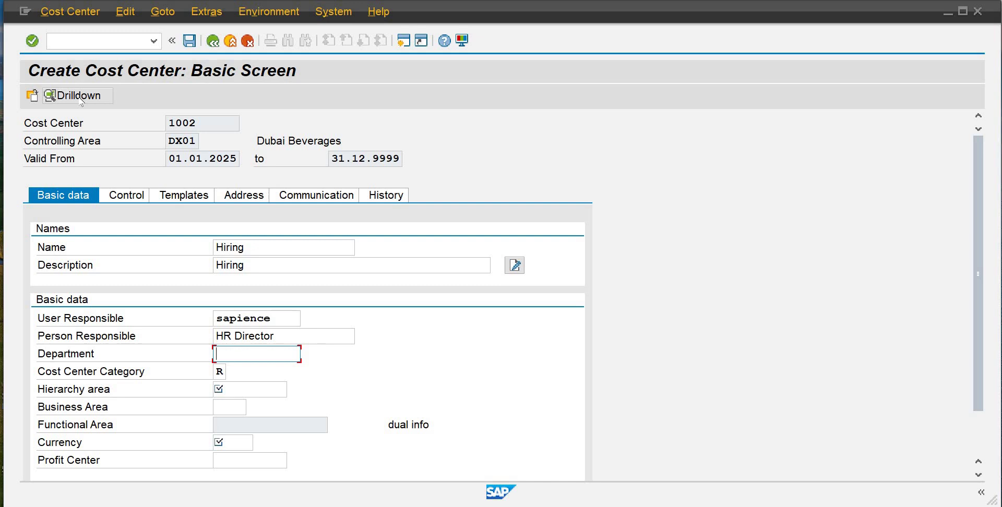
text(HR)
key(Tab)
Assign hierarchy area SHDX01 and business area BADX (Manufacturing DX01) to the Hiring cost center
key(Tab)
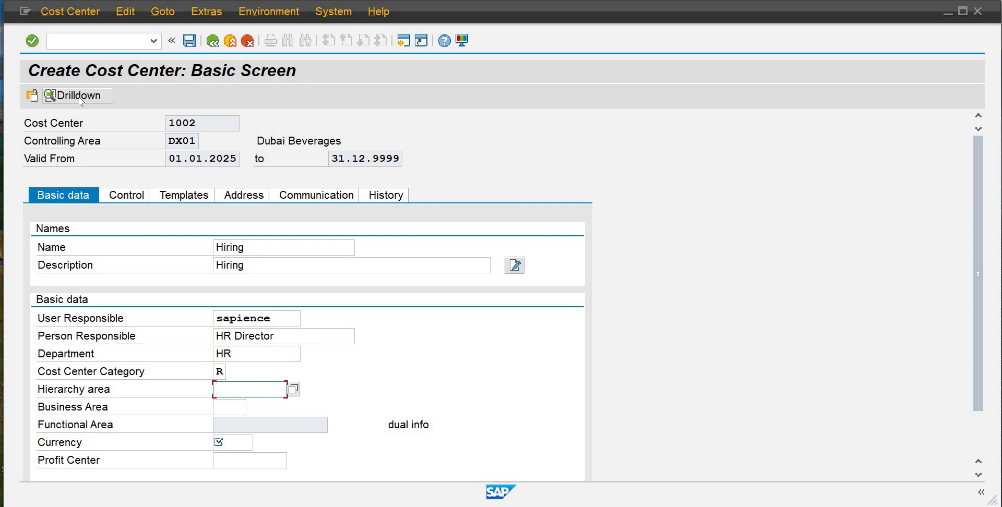
text(s)
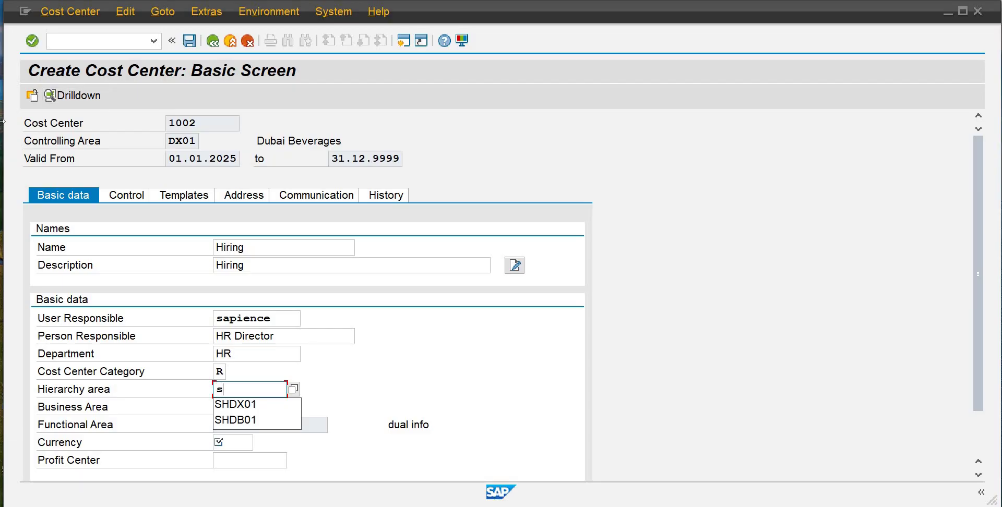
key(BackSpace)
click(293, 389)
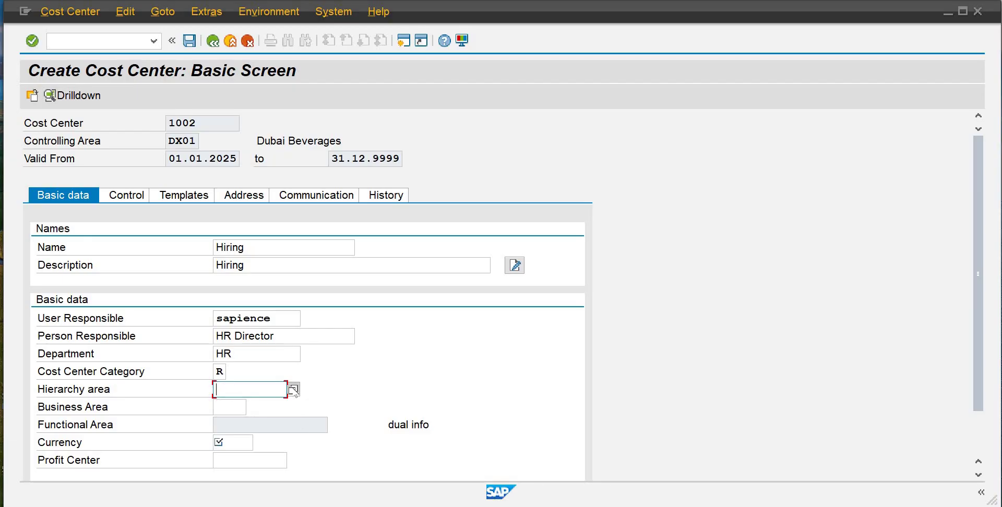
click(240, 405)
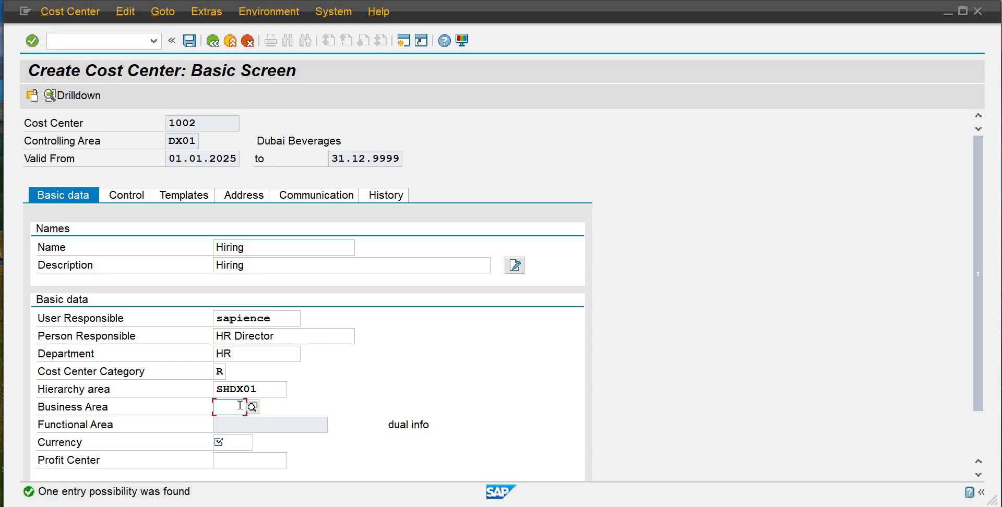
text(badx)
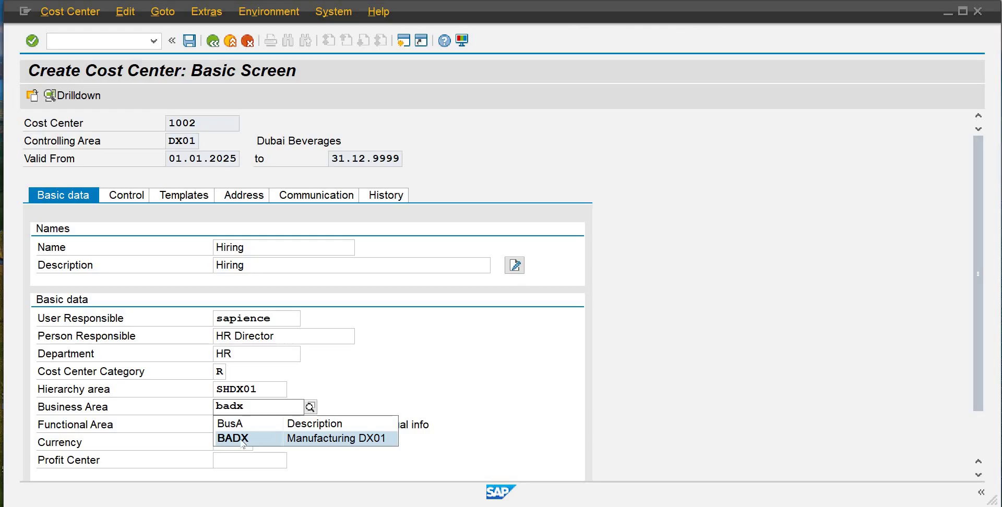
click(243, 439)
Set the currency of the Hiring cost center to AED
click(231, 441)
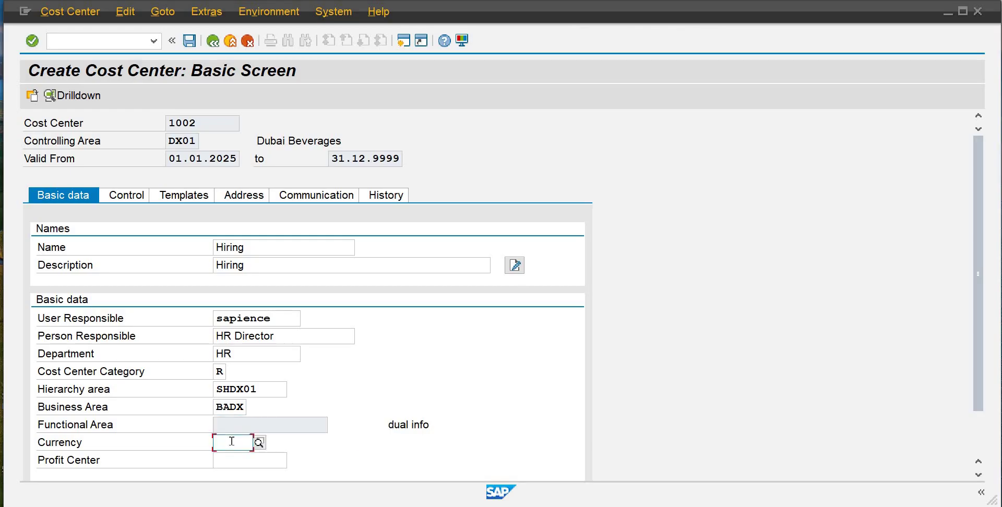
text(aed)
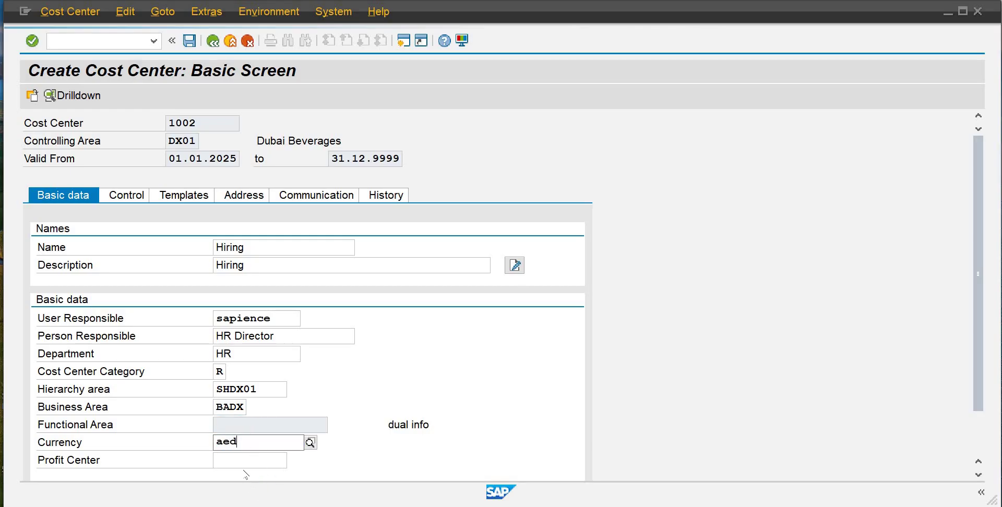
click(242, 474)
Assign profit center 9001 to the Hiring cost center and save it
click(233, 458)
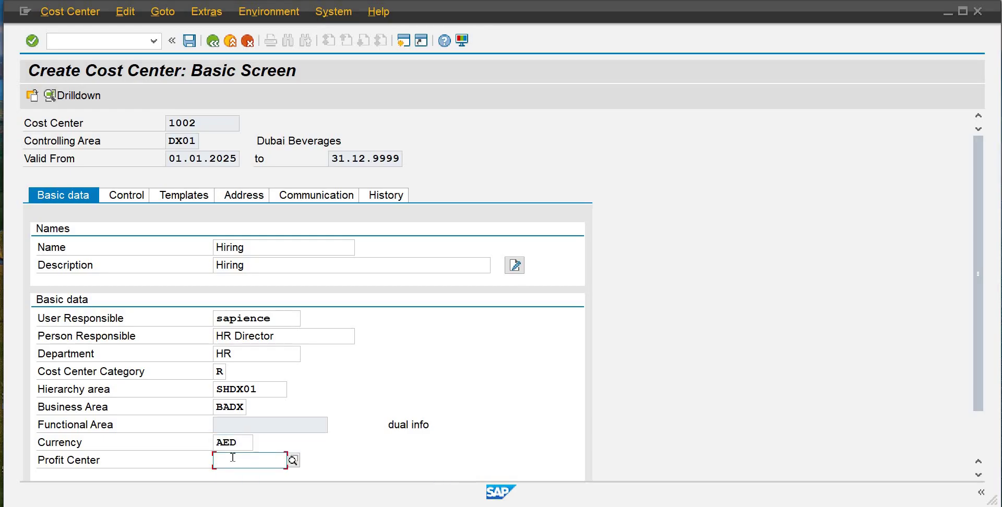
text(900)
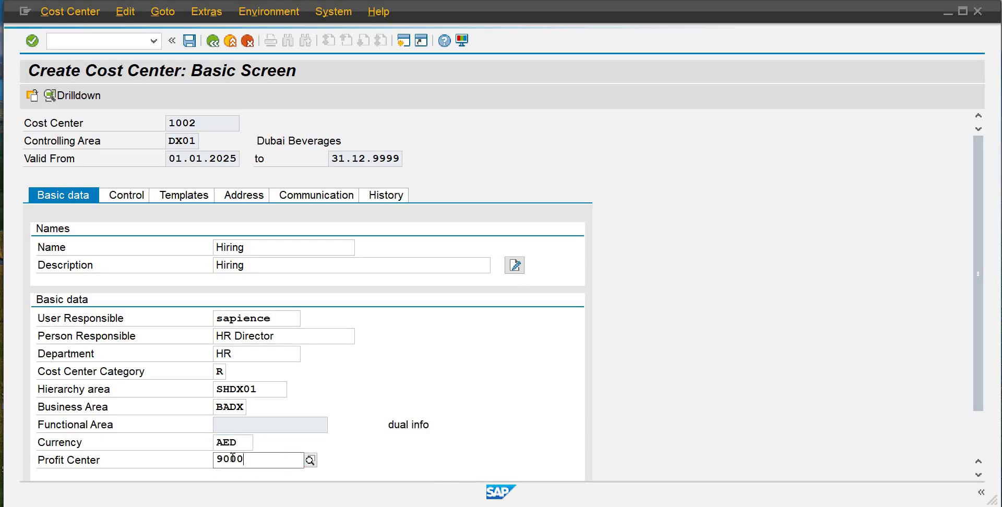
text(1)
key(Return)
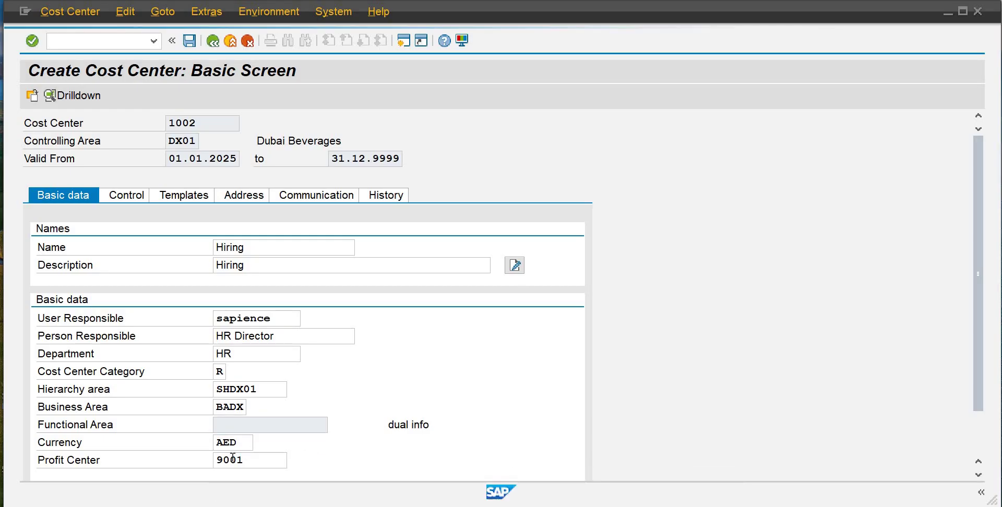
text(900)
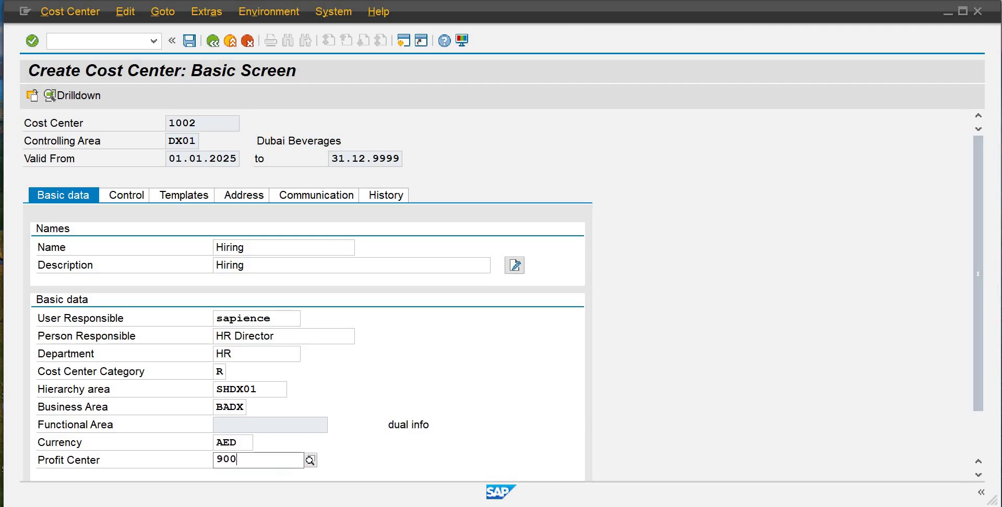
click(272, 492)
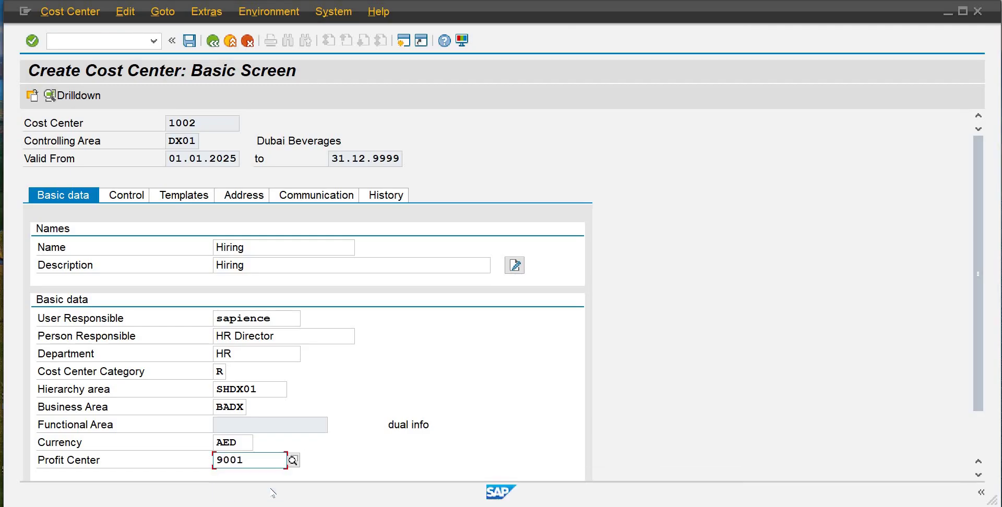
click(187, 44)
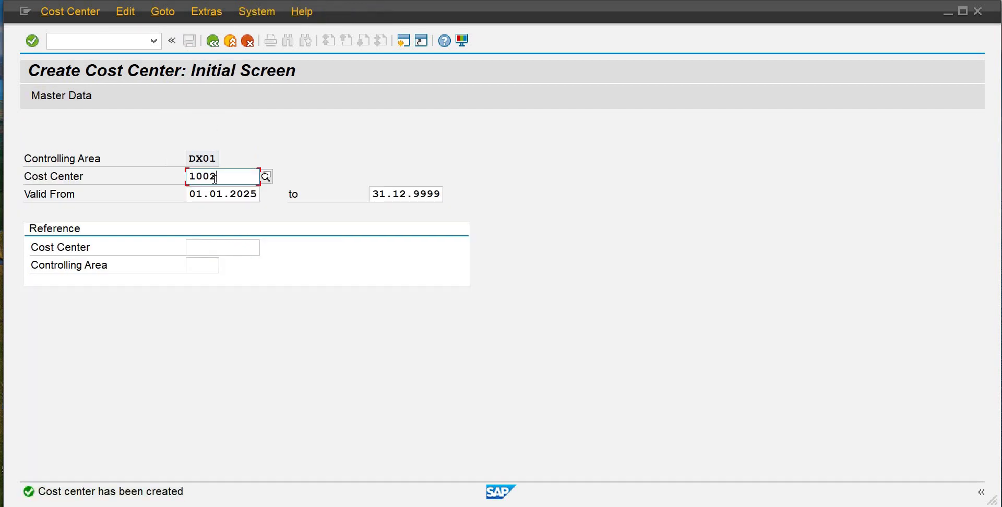
Start creating cost center 1003 in controlling area DX01 and open its master data
key(BackSpace)
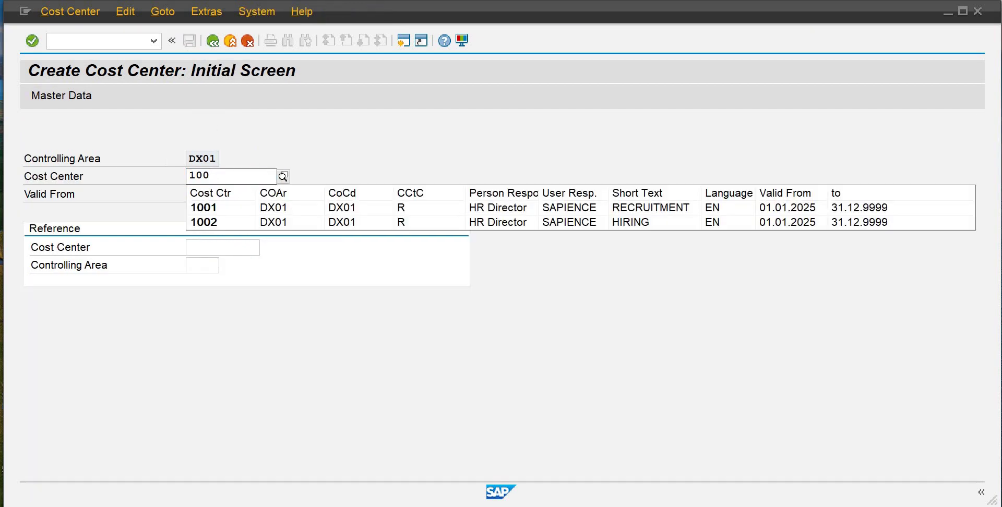
text(3)
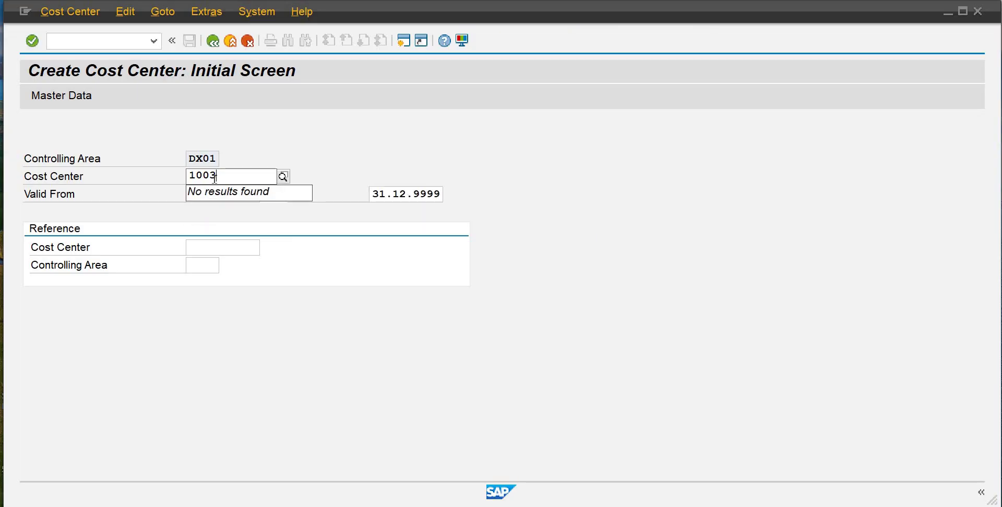
click(83, 98)
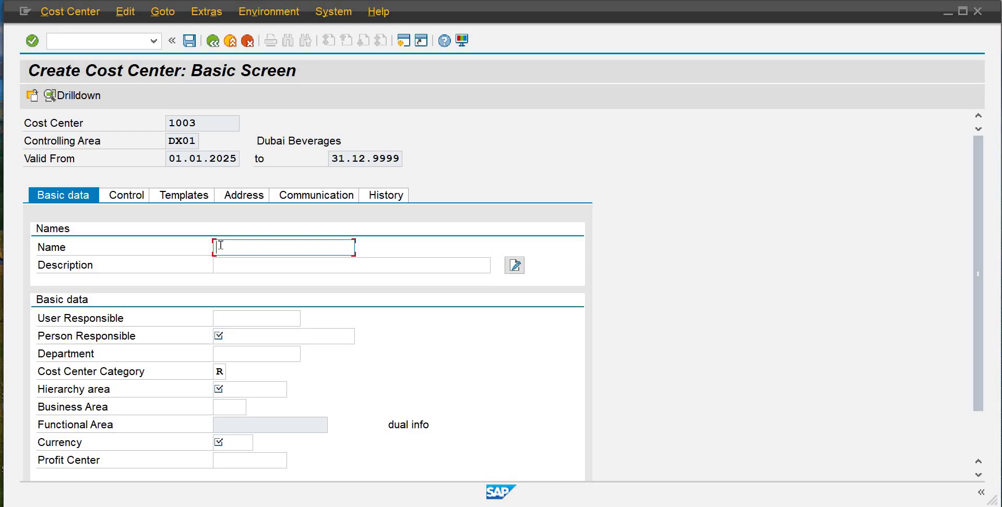
Name cost center 1003 PA-HR-Dx01
text(Pers)
key(BackSpace)
key(BackSpace)
key(BackSpace)
key(BackSpace)
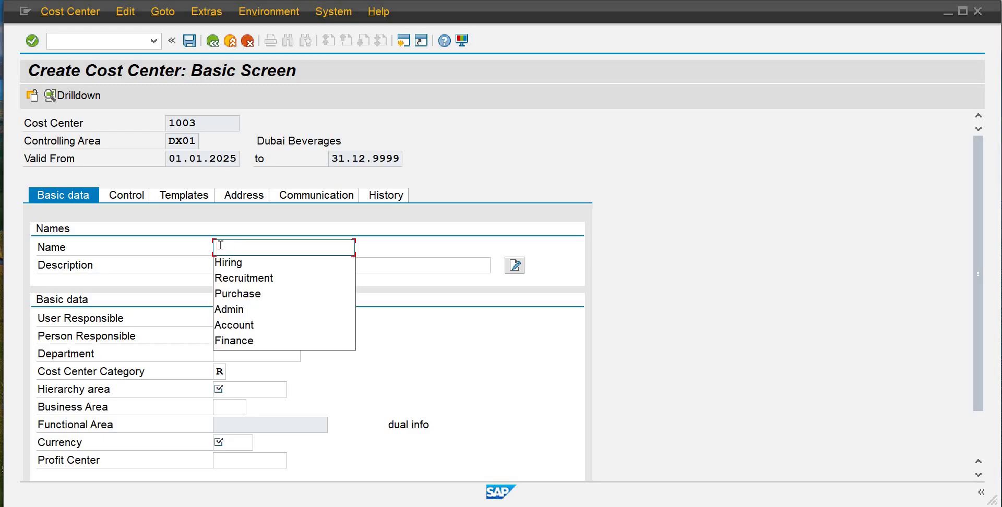
text(PA)
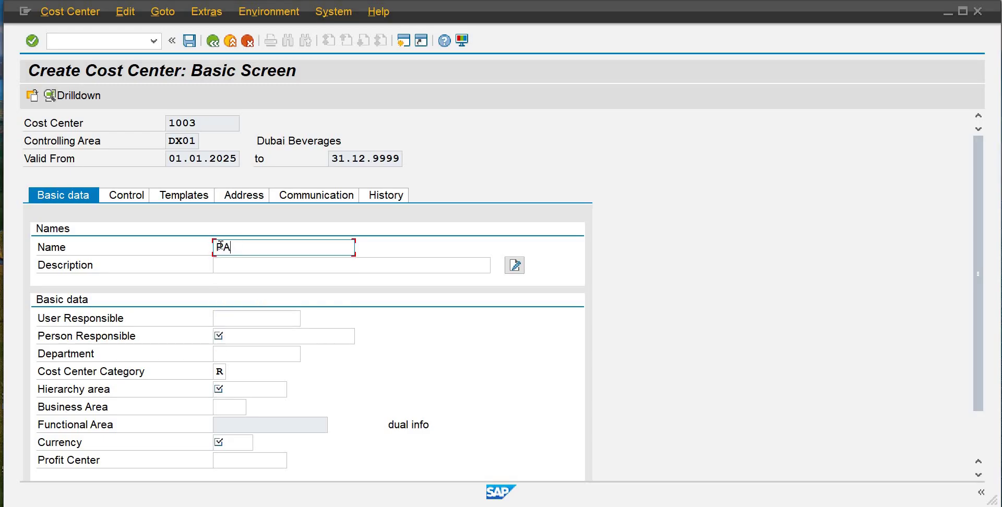
text(-HR-Dx01)
key(Tab)
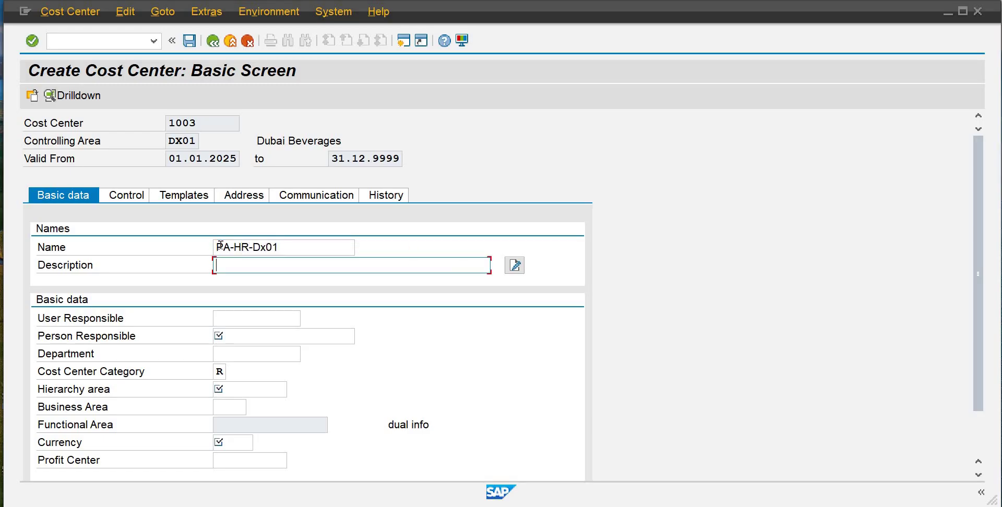
Set the description of cost center 1003 to Personal Administration-DX01
text(per)
key(BackSpace)
key(BackSpace)
key(BackSpace)
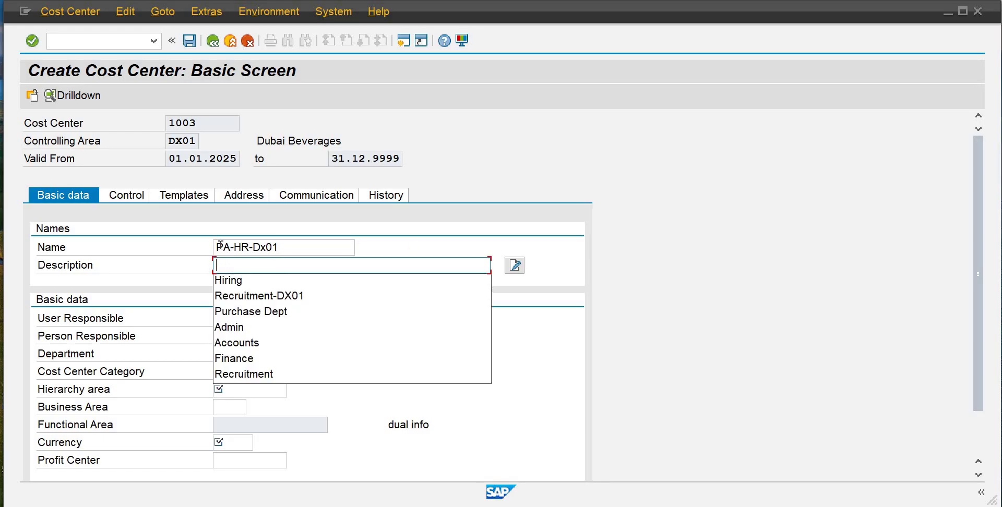
text(Personal)
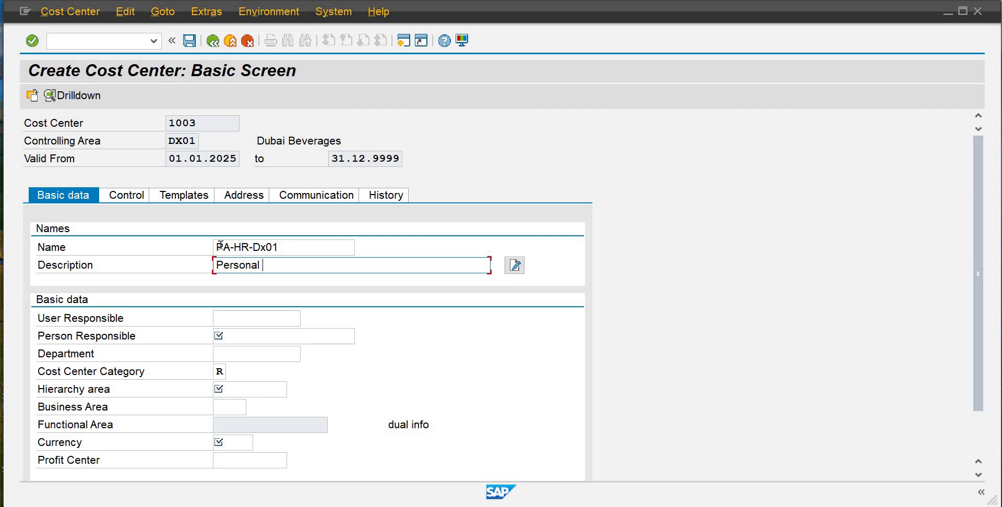
text(Administration -DX1)
key(Tab)
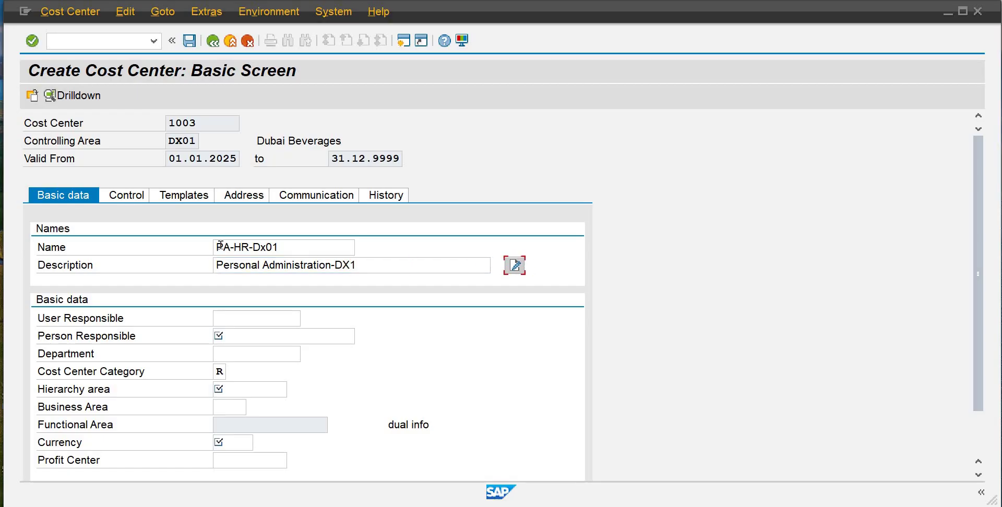
click(381, 261)
key(BackSpace)
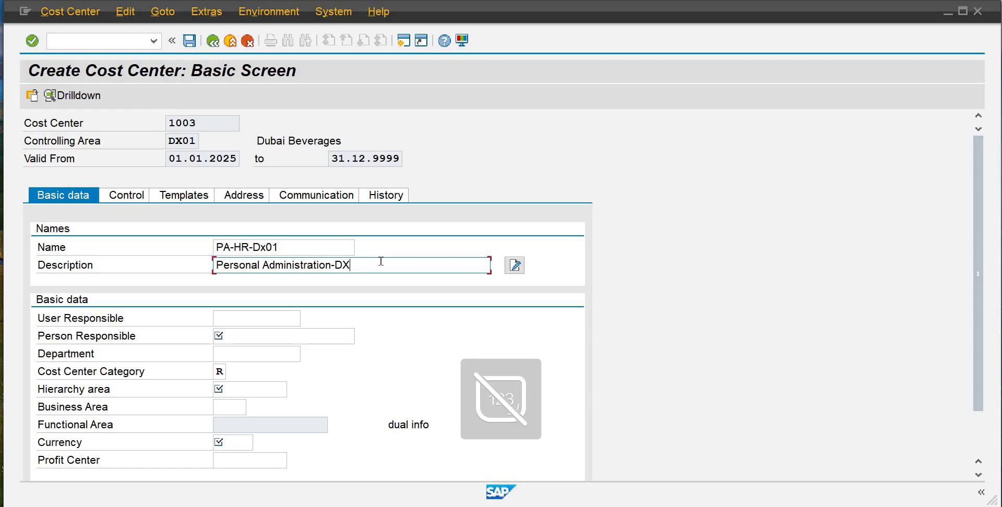
key(Tab)
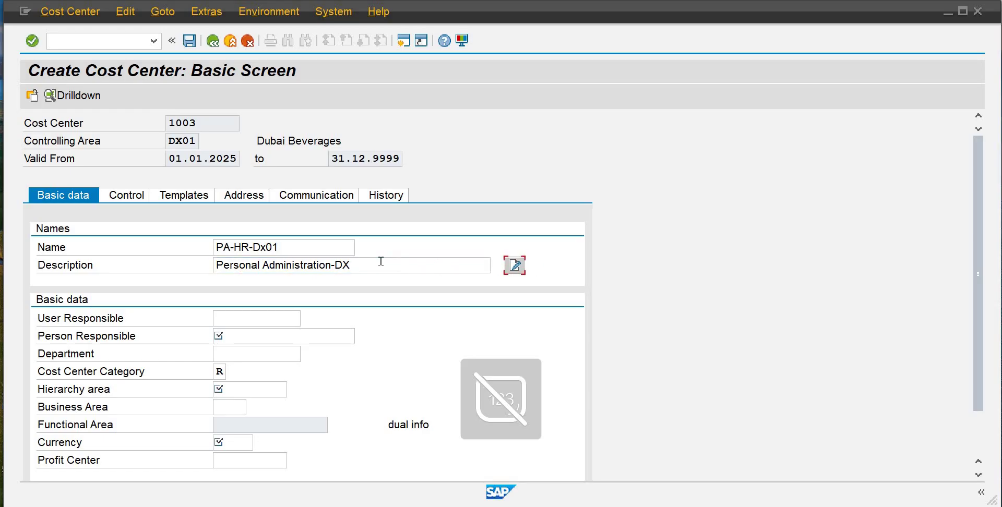
click(381, 261)
text(01)
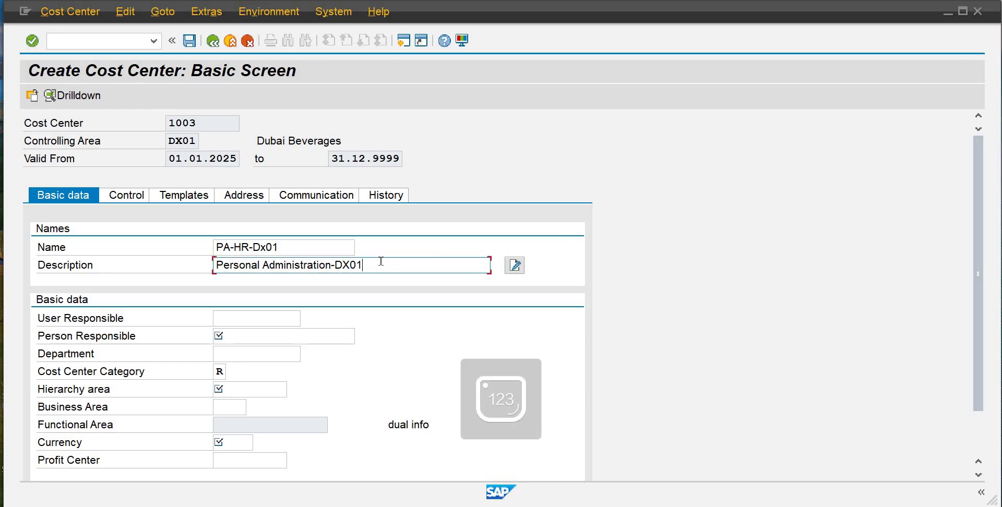
click(259, 266)
drag(222, 266, 215, 266)
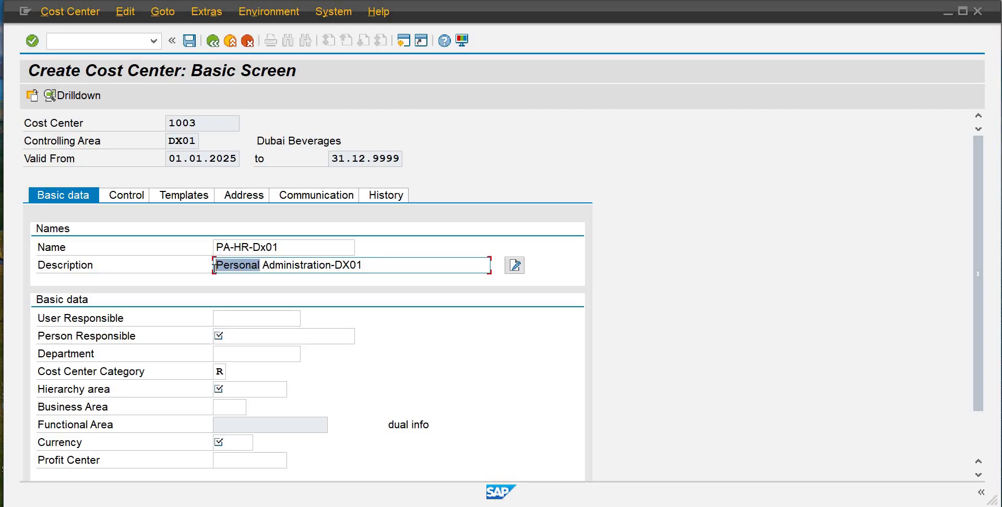
Assign Sapience as the user responsible for cost center 1003
click(227, 319)
text(Sapi)
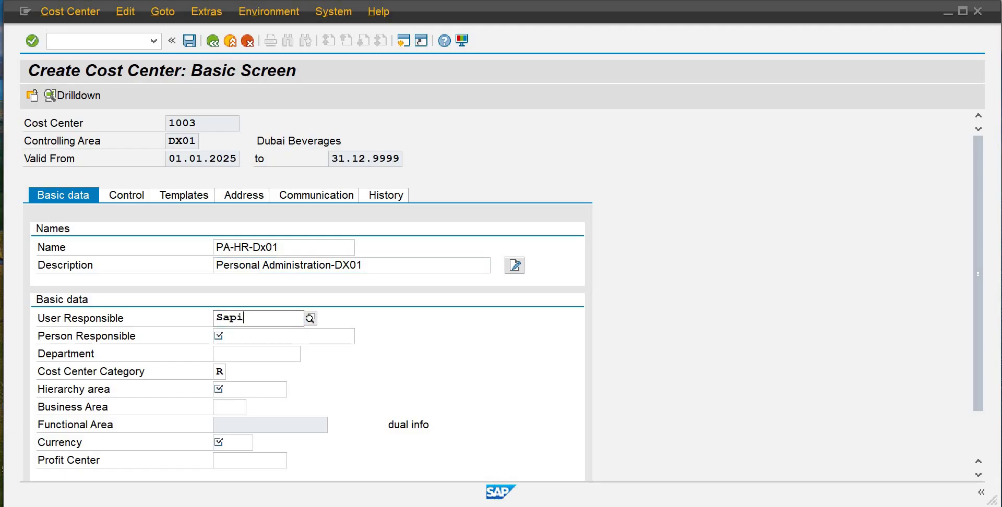
text(ence)
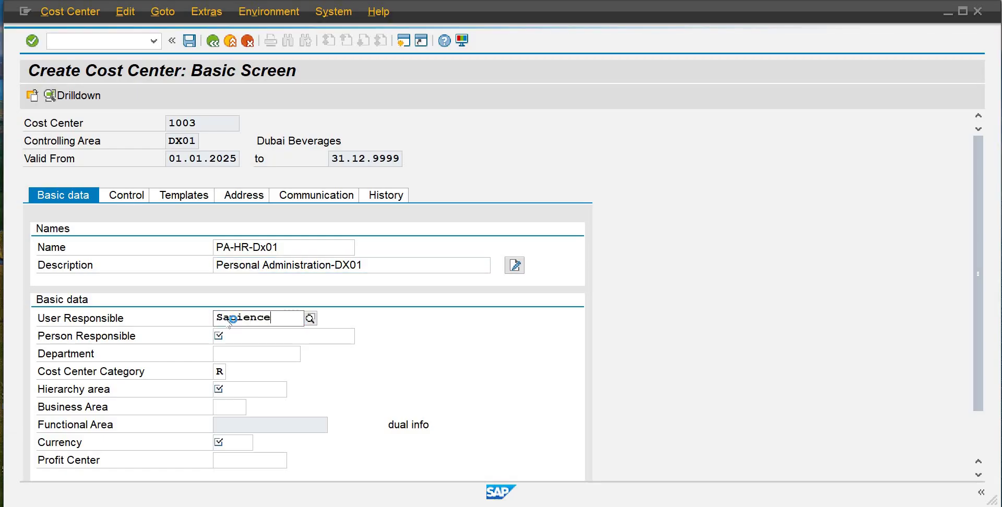
key(Return)
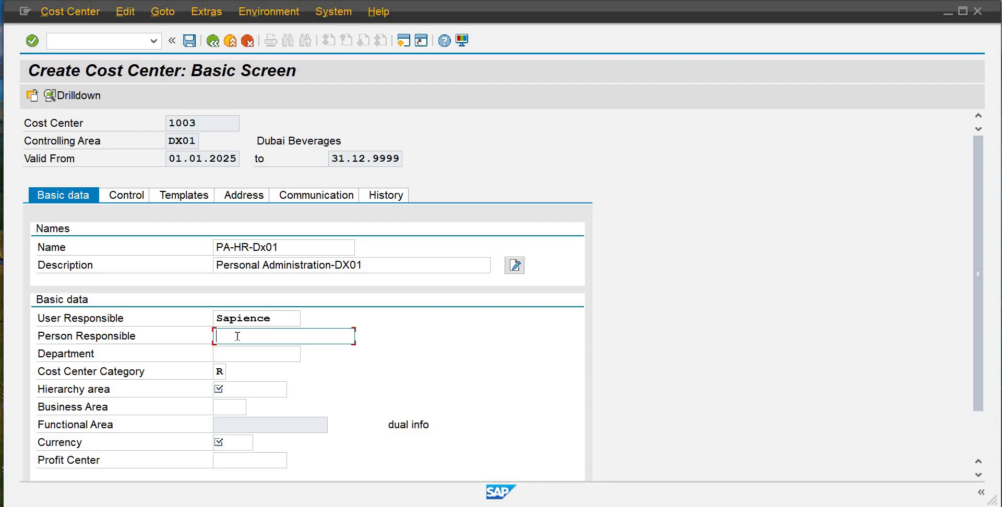
Set the person responsible for cost center 1003 to HR Director and its department to HR
text(H)
key(Down)
key(Tab)
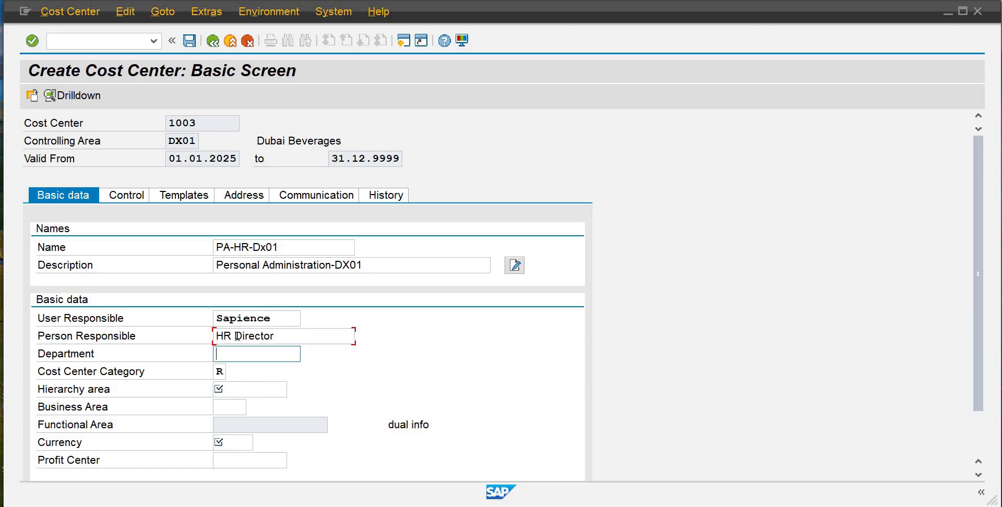
text(H)
key(Down)
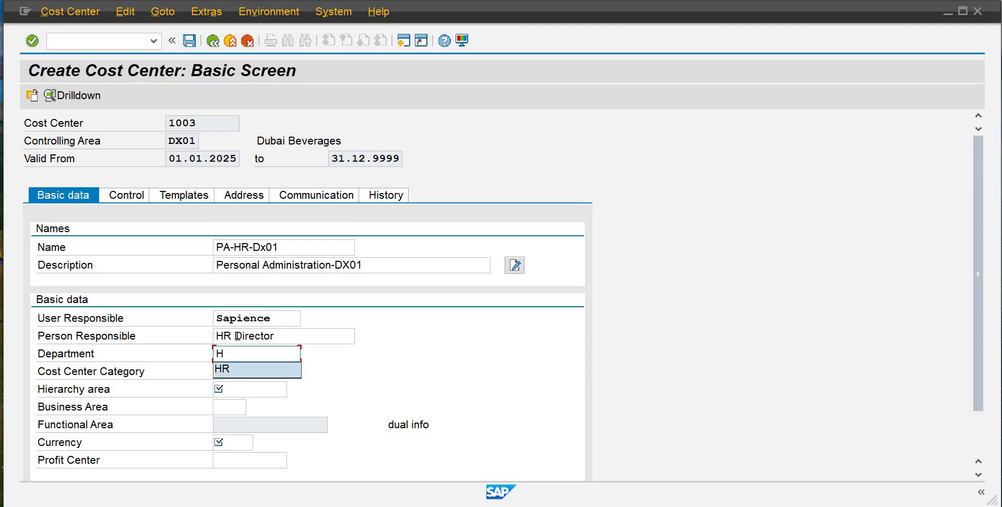
key(Tab)
key(Tab)
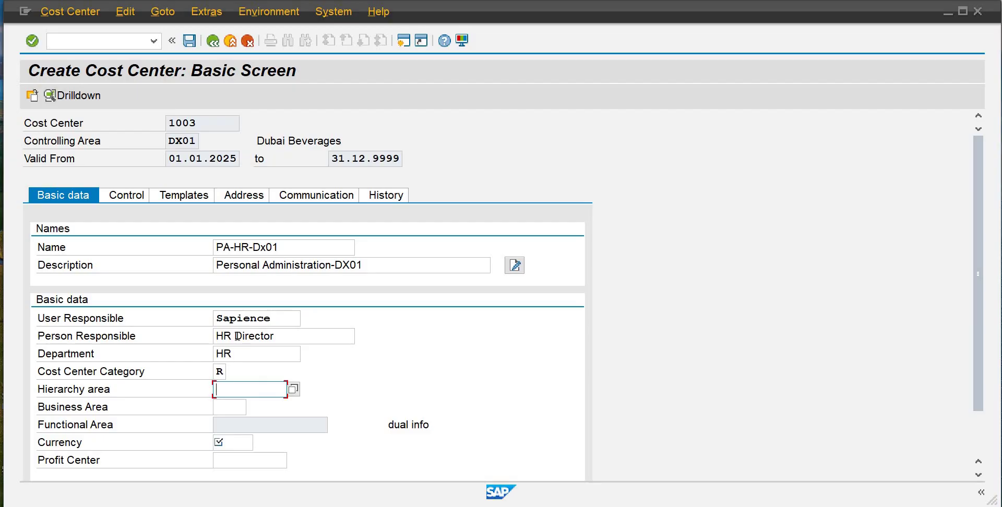
Assign hierarchy area SHDX01 to cost center 1003
text(H)
key(BackSpace)
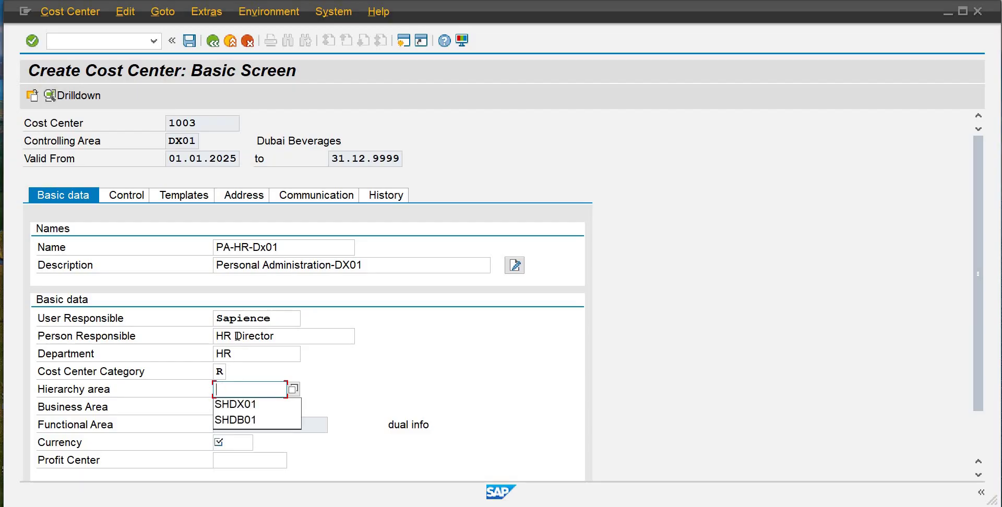
key(Down)
key(Return)
key(Tab)
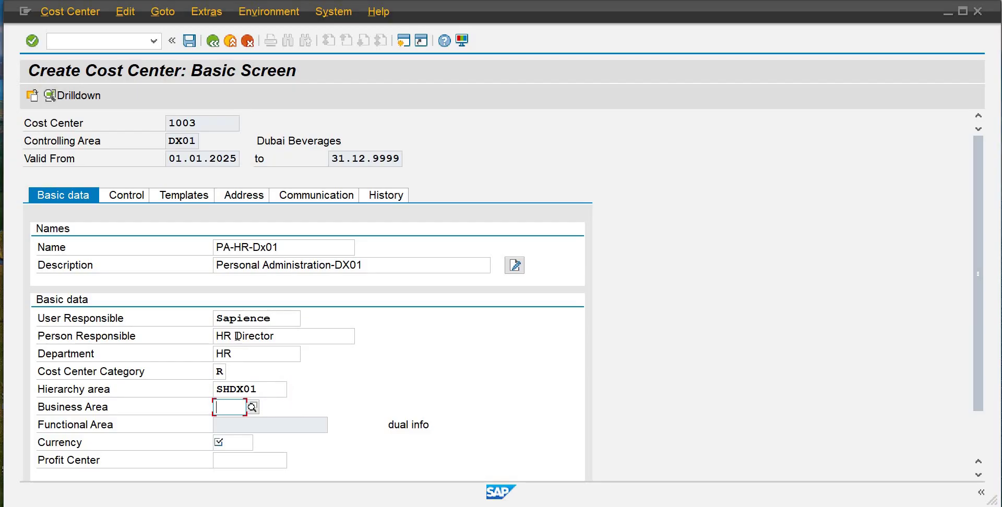
Assign business area BADX to cost center 1003
text(aed)
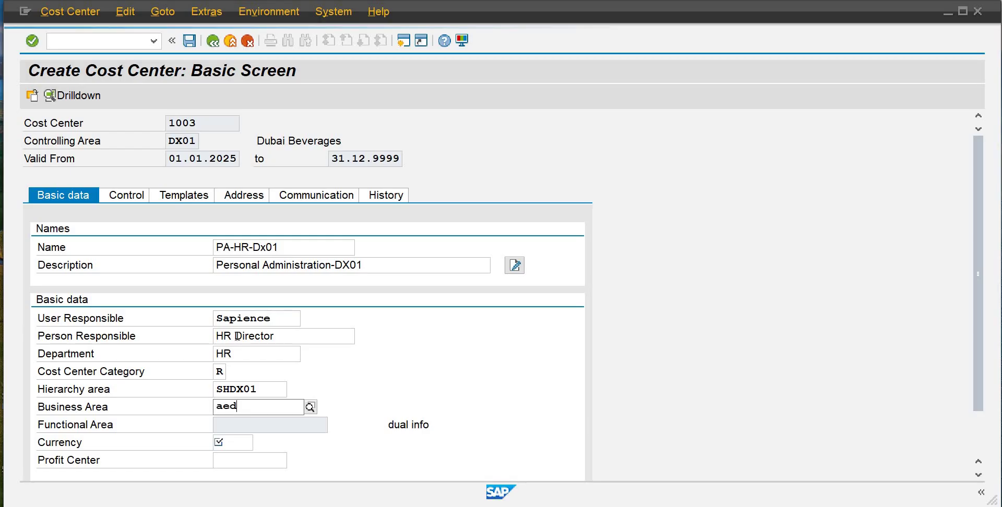
key(BackSpace)
key(BackSpace)
key(BackSpace)
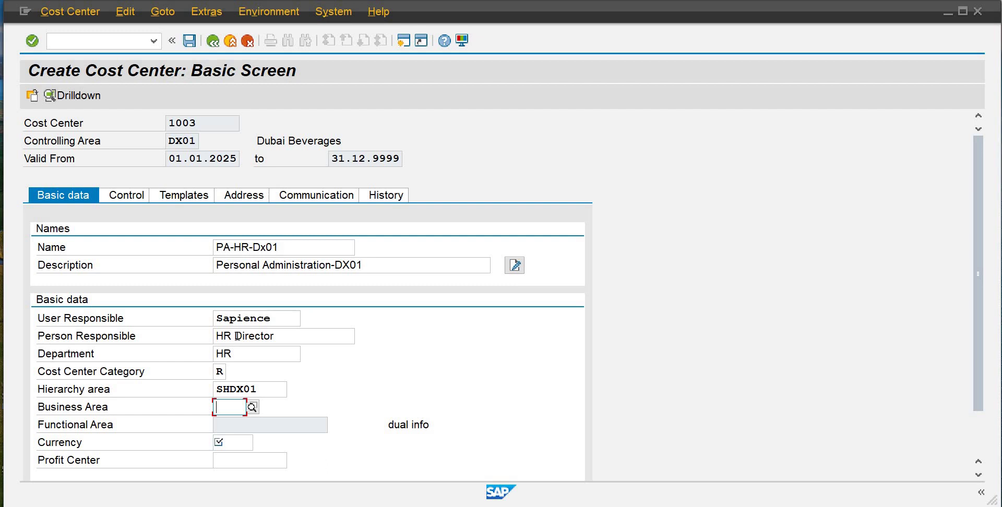
text(BAd)
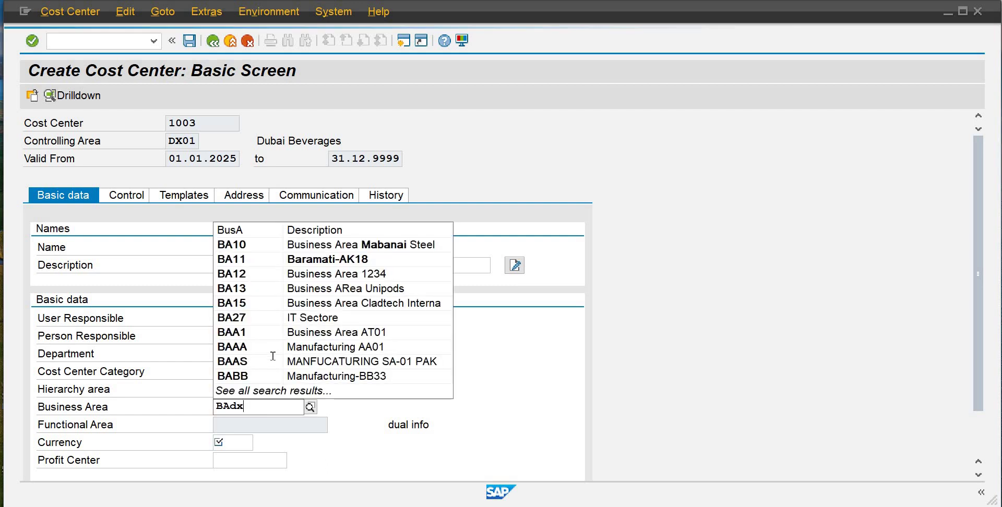
text(x)
Set the currency of cost center 1003 to AED
click(243, 439)
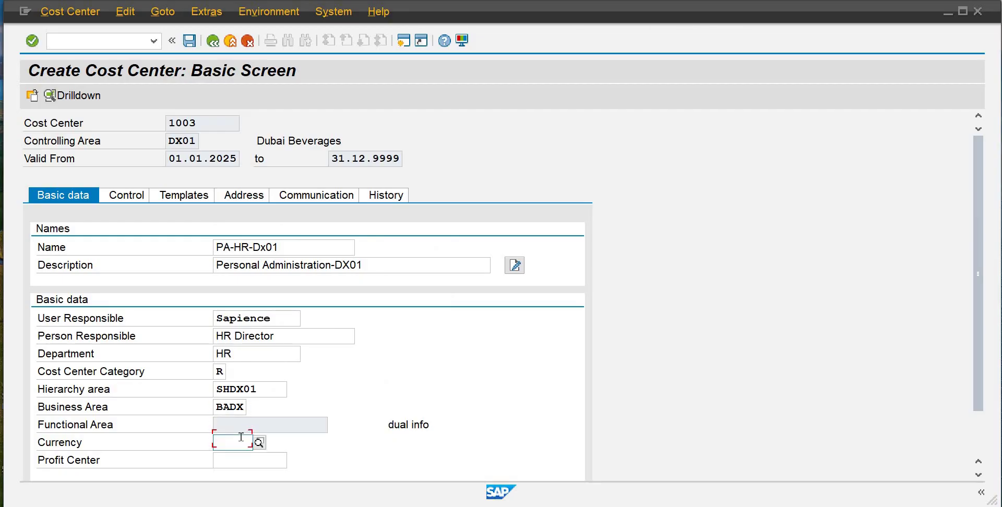
text(AED)
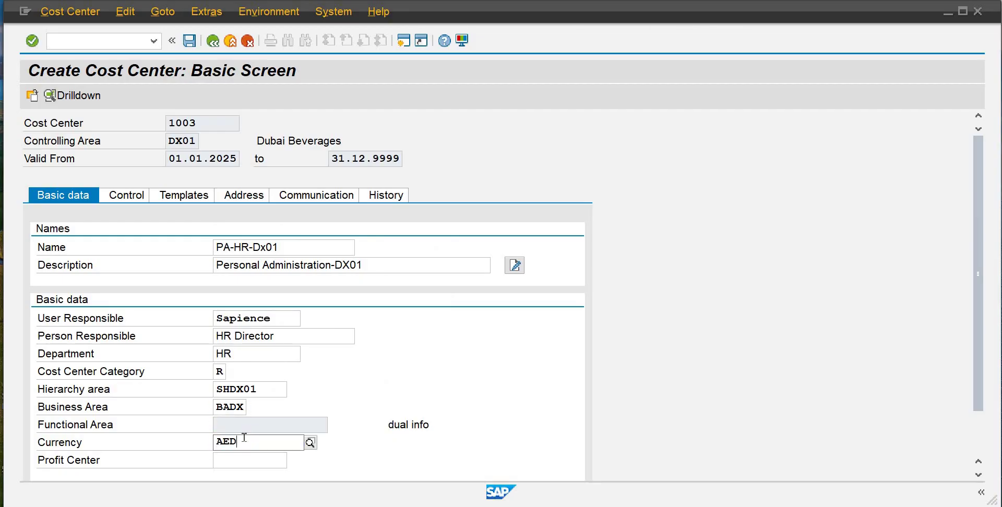
click(244, 474)
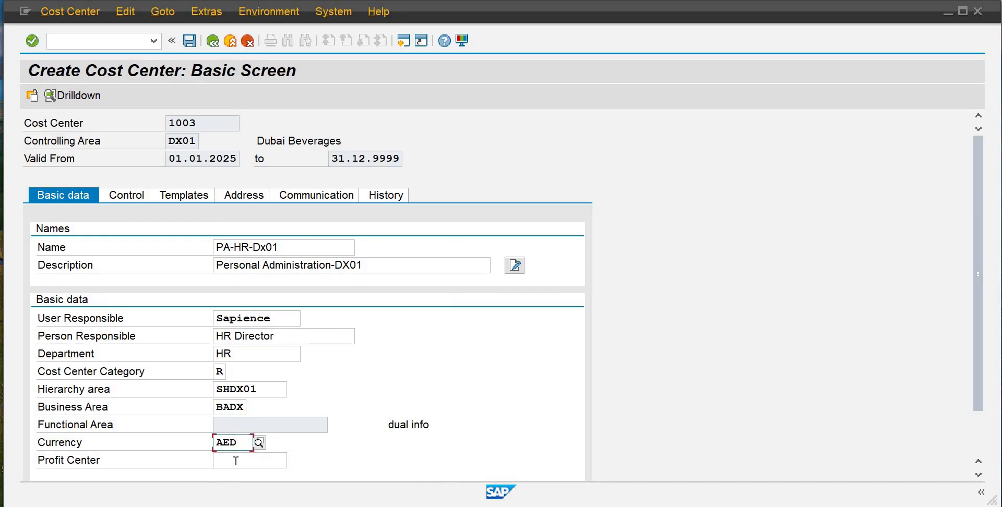
Assign profit center 9001 to cost center 1003 and save it
click(238, 459)
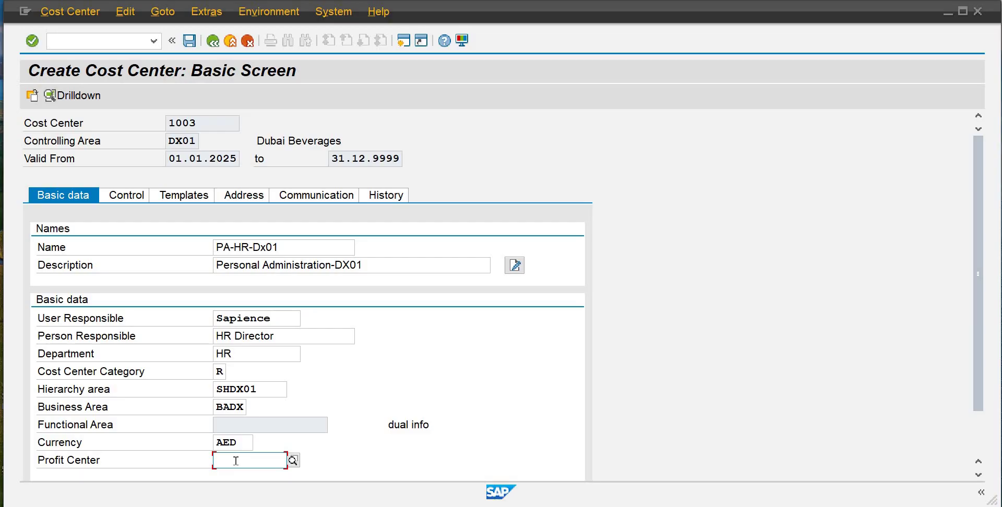
text(9001)
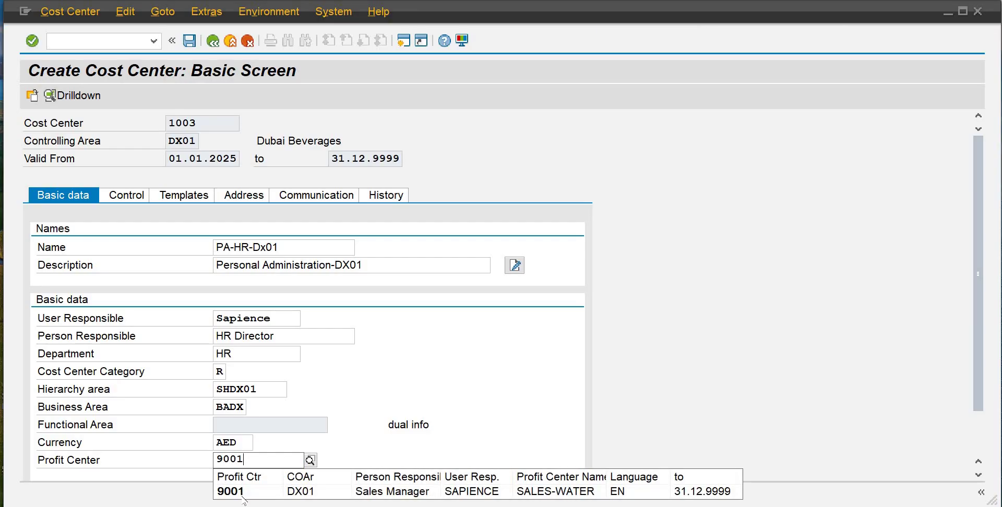
click(242, 492)
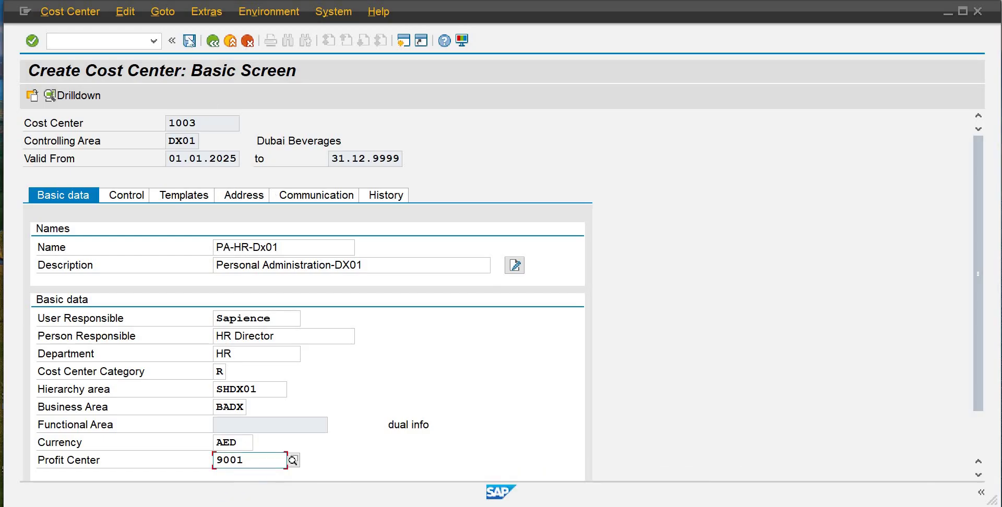
click(190, 42)
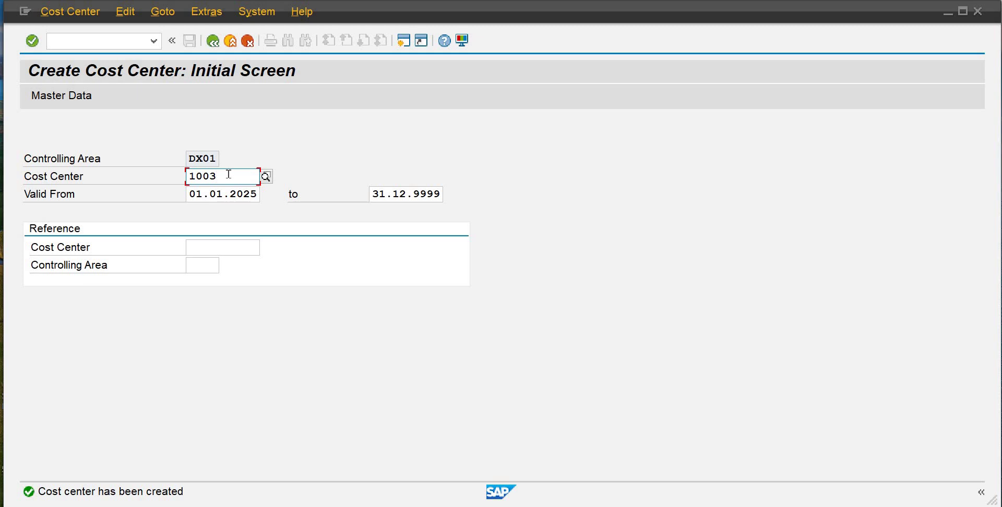
Start creating cost center 1004 in controlling area DX01 and open its master data
key(BackSpace)
text(4)
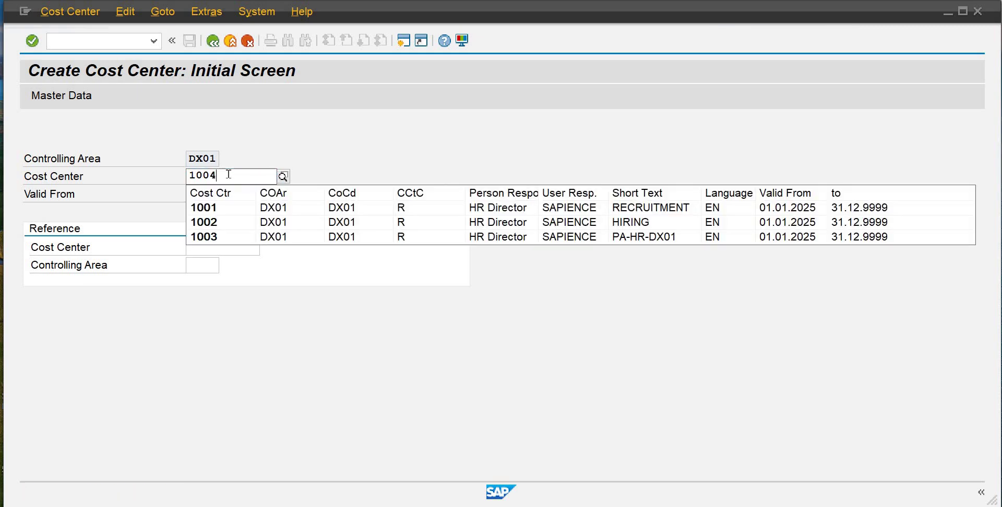
click(142, 118)
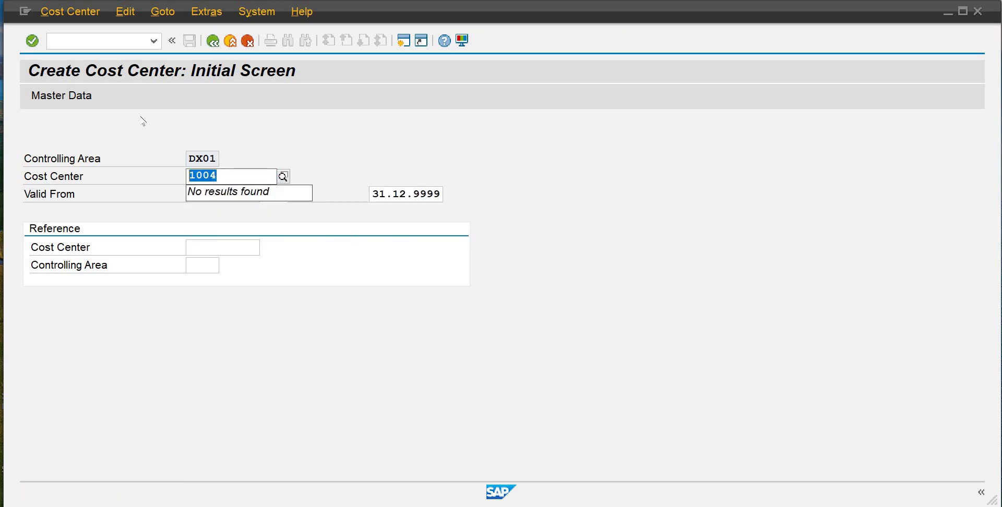
click(78, 95)
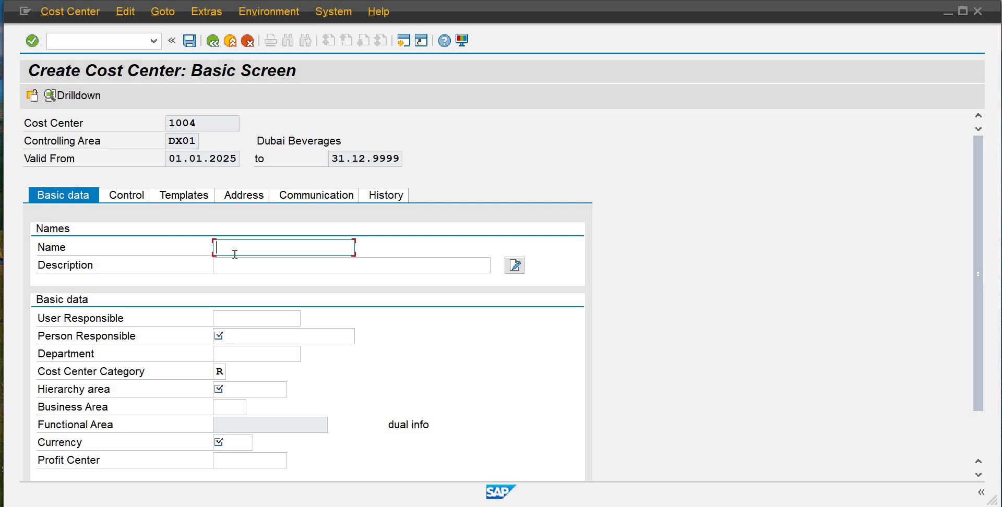
Name cost center 1004 Payroll and describe it as Payroll-Dx01
text(Payroll)
key(Tab)
text(Pay)
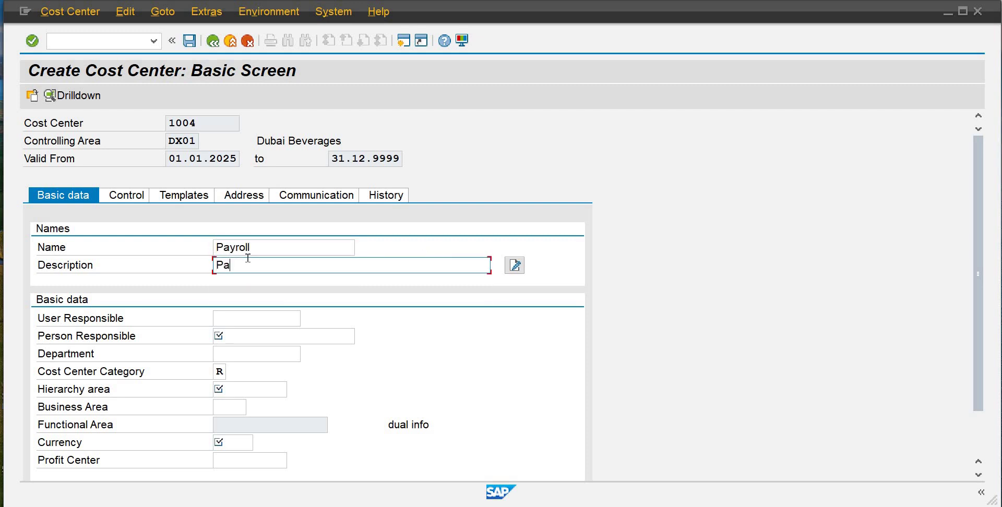
text(rol)
text(-)
key(BackSpace)
text(;l-Dx01)
key(Tab)
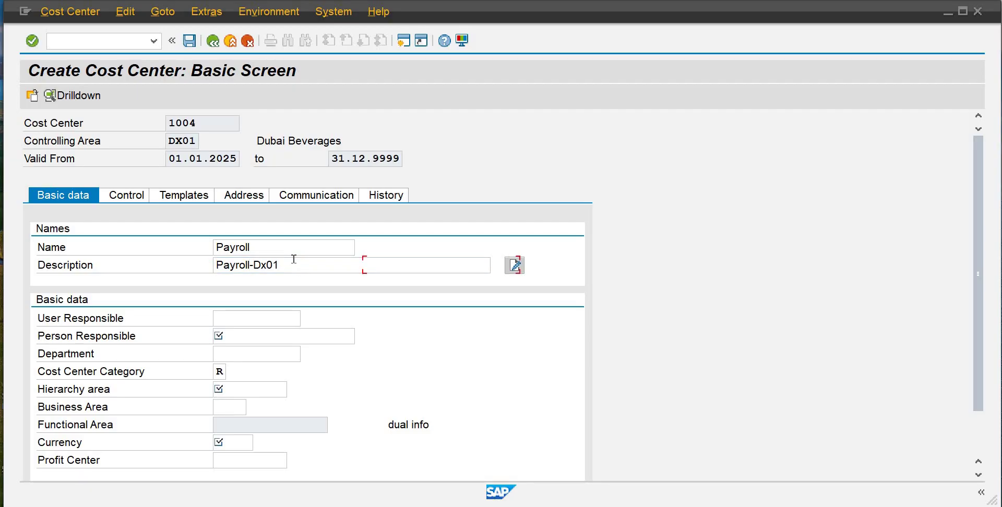
Assign sapience as the user responsible for the Payroll cost center
click(257, 323)
text(sapi)
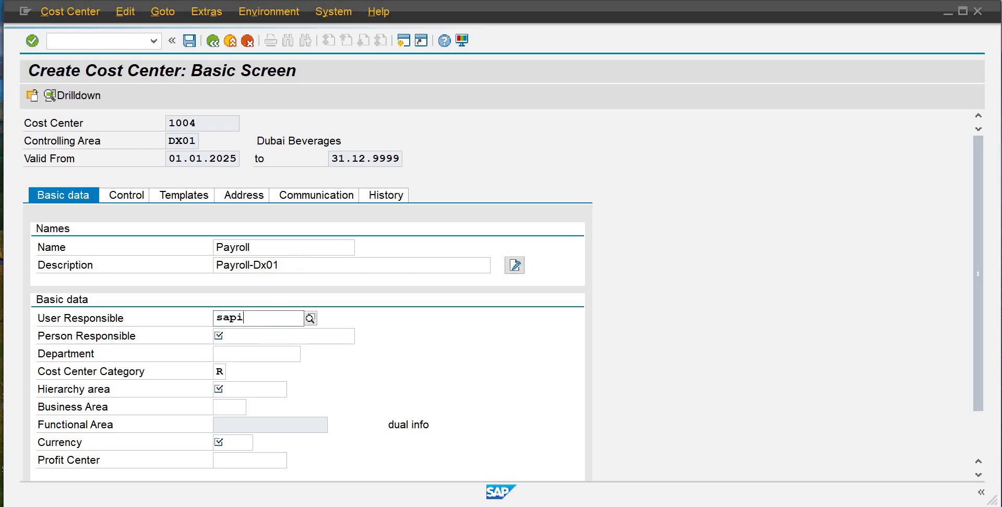
text(ec)
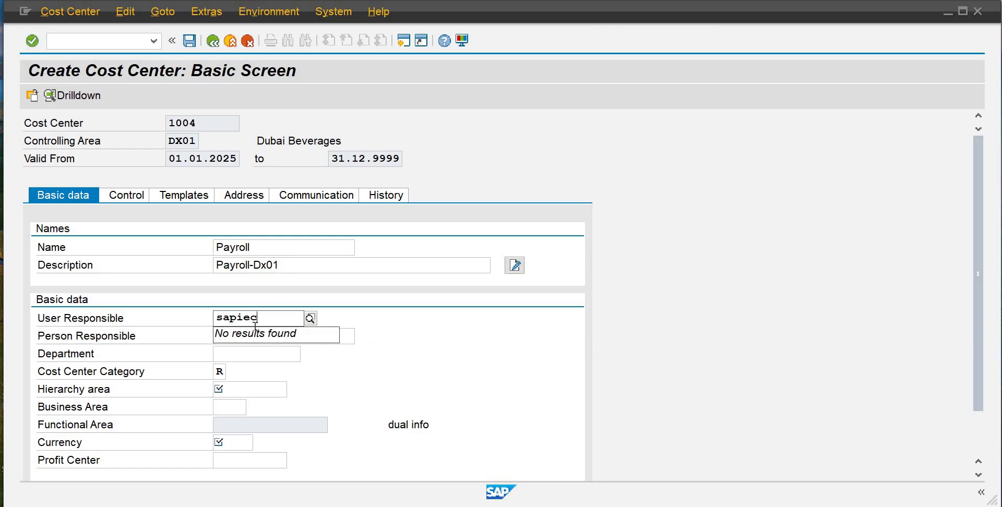
key(BackSpace)
text(nce)
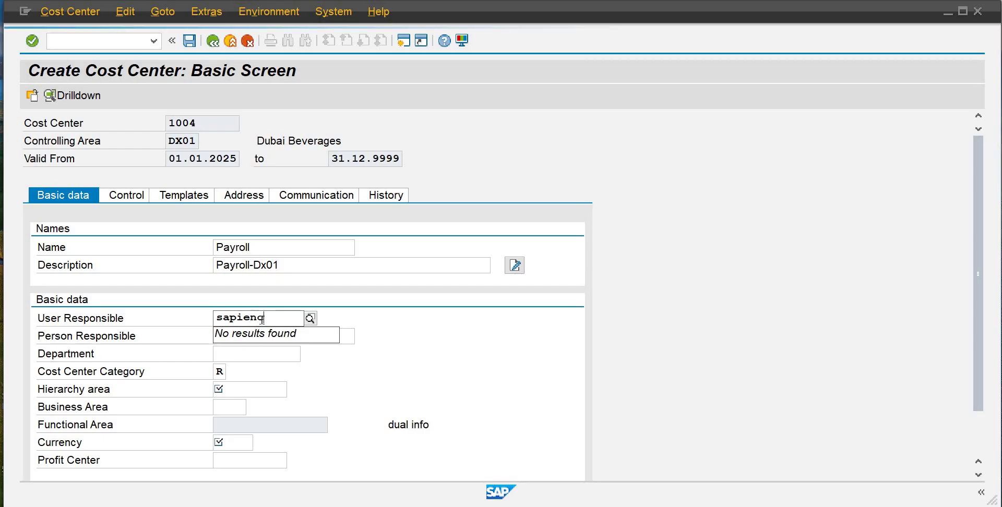
key(Tab)
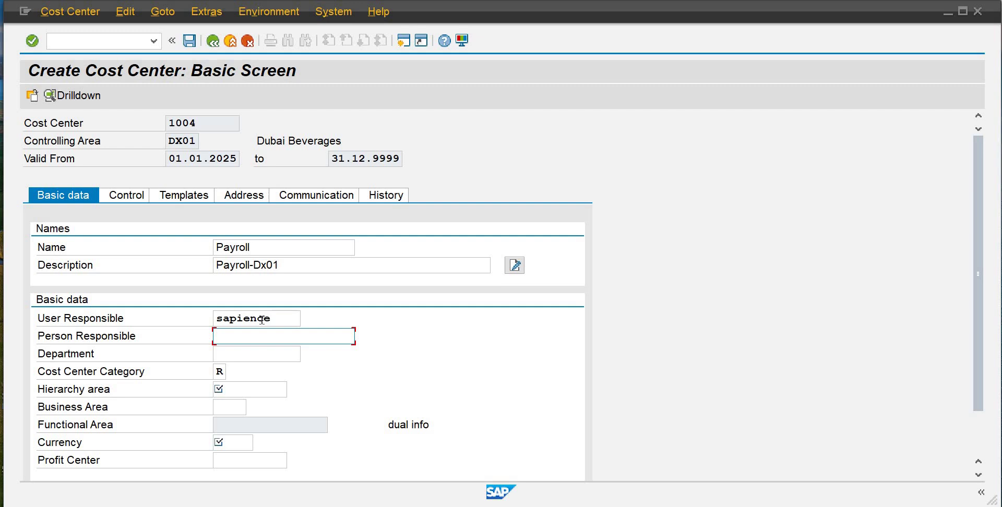
Set the person responsible for the Payroll cost center to HR Director
text(S)
key(BackSpace)
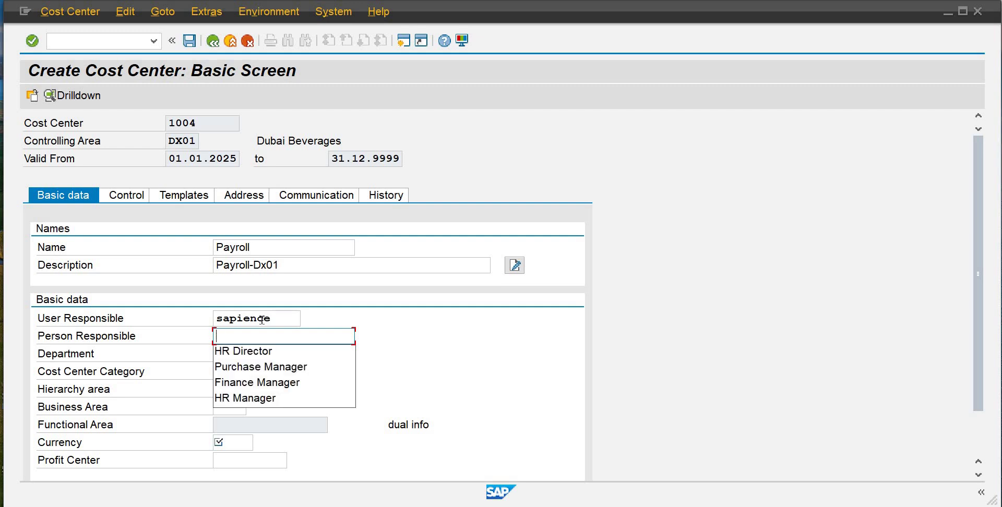
key(Down)
key(Return)
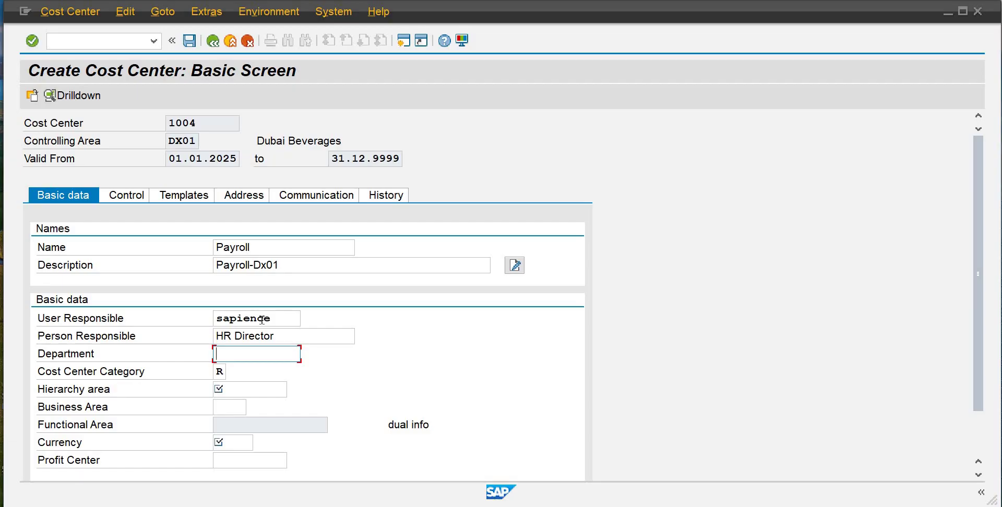
Set the Payroll cost center's department to HR and its cost center category to R
text(h)
key(Down)
key(Return)
text(R)
key(Tab)
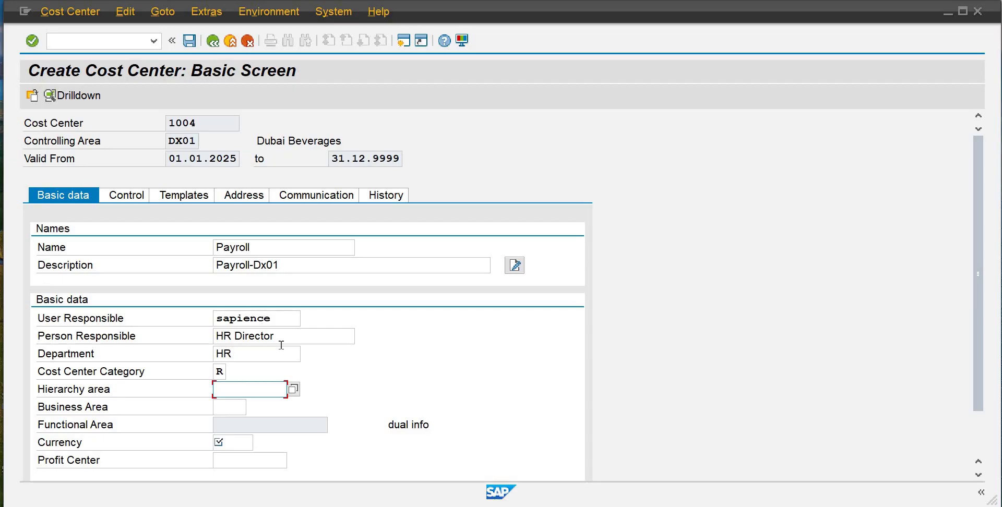
Assign hierarchy area SHDX01 and business area BADX to the Payroll cost center
click(292, 389)
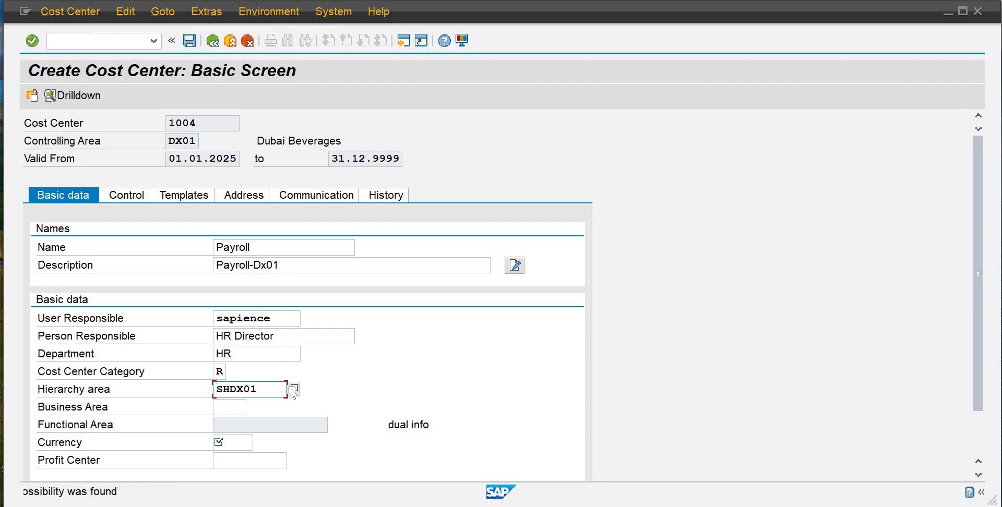
click(240, 404)
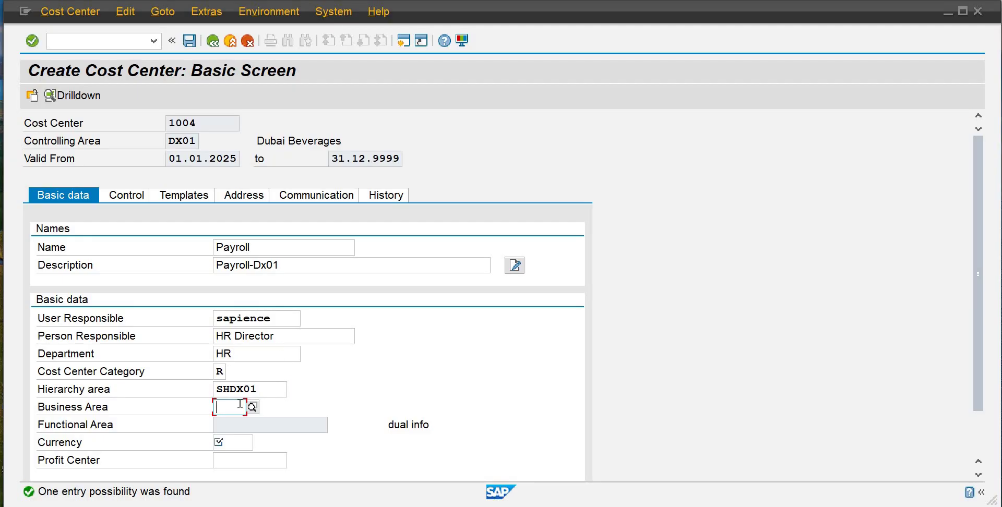
text(badx)
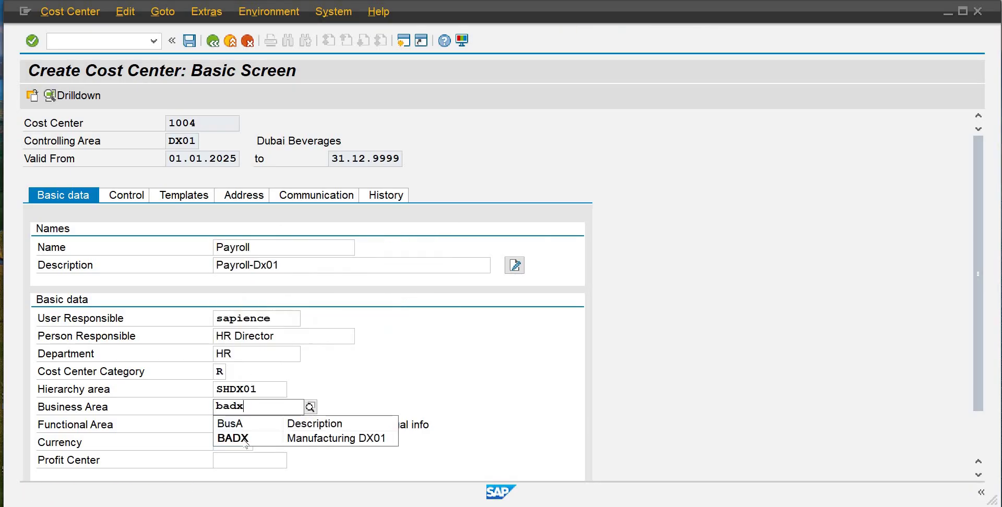
click(233, 438)
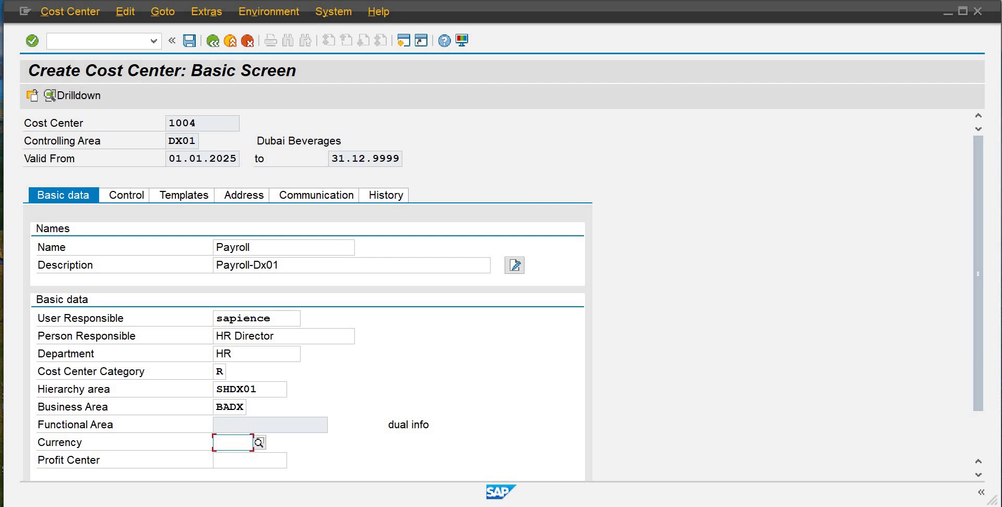
Enter pkr as the Payroll cost center's currency and assign profit center 9001
text(pkr)
key(Tab)
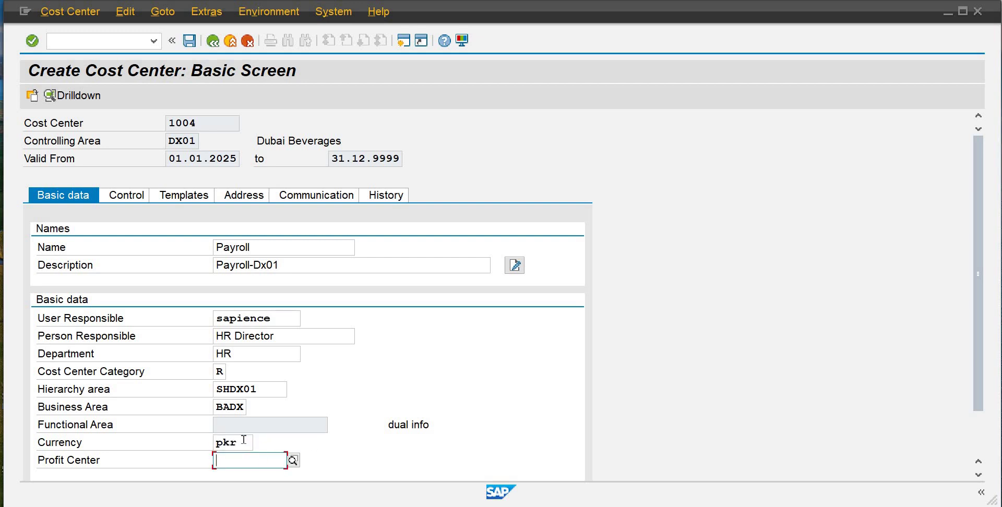
text(9001)
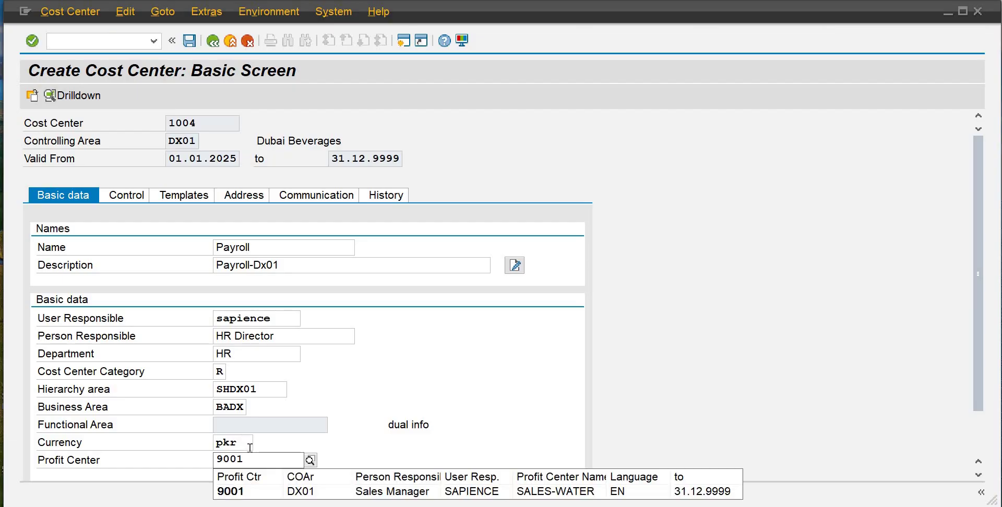
Change the currency of cost center 1004 to AED and save the cost center
click(245, 445)
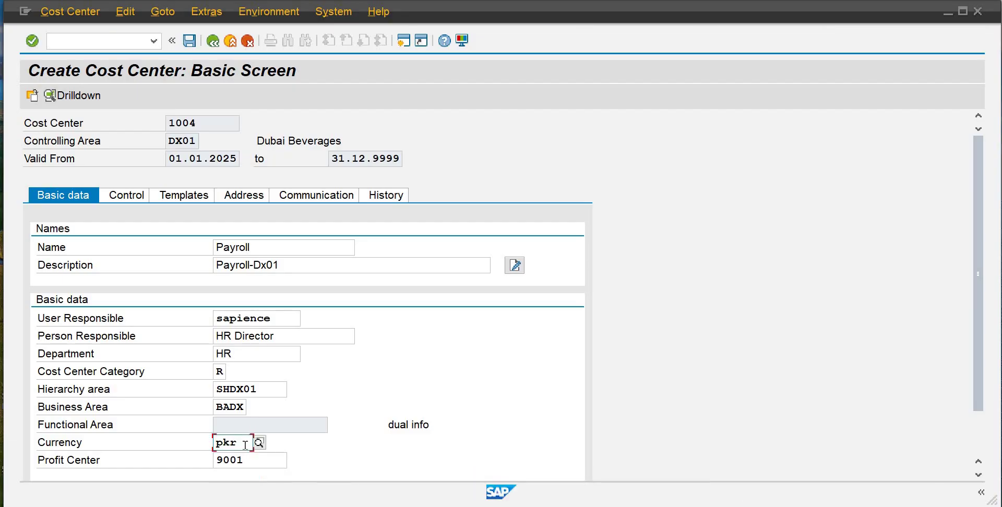
key(BackSpace)
key(BackSpace)
key(BackSpace)
text(Aed)
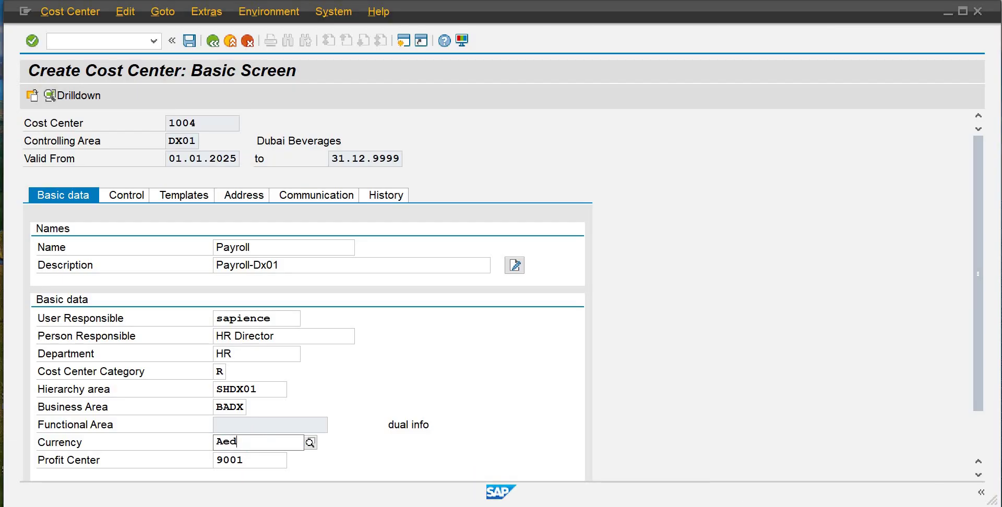
click(245, 474)
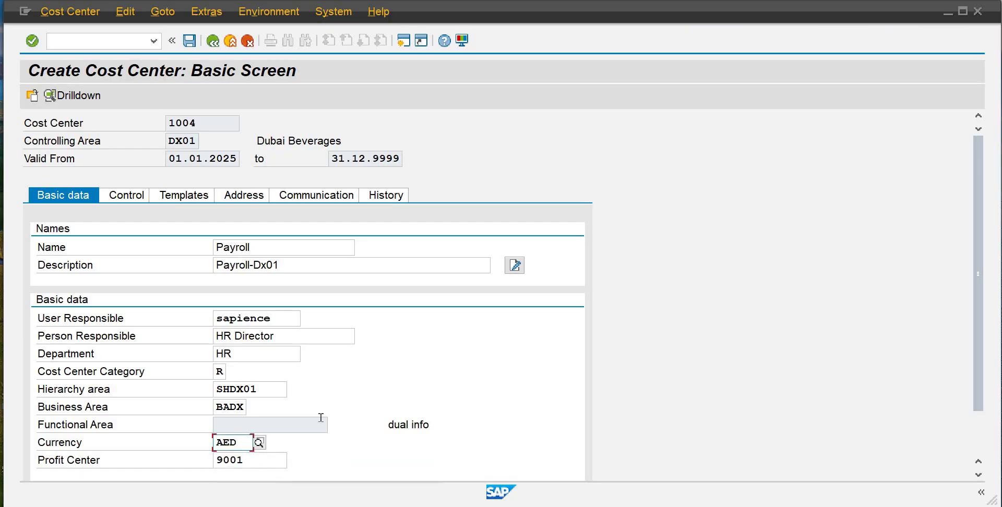
key(Return)
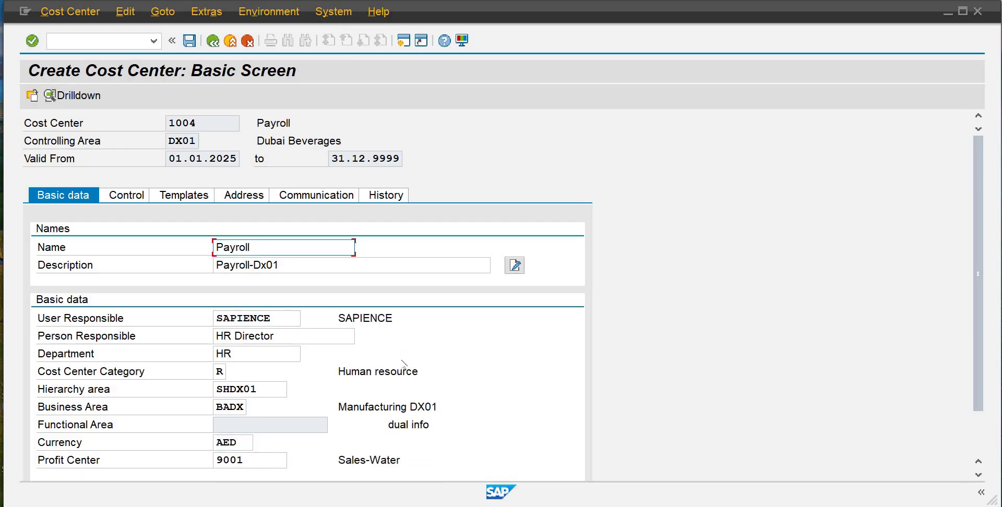
click(190, 42)
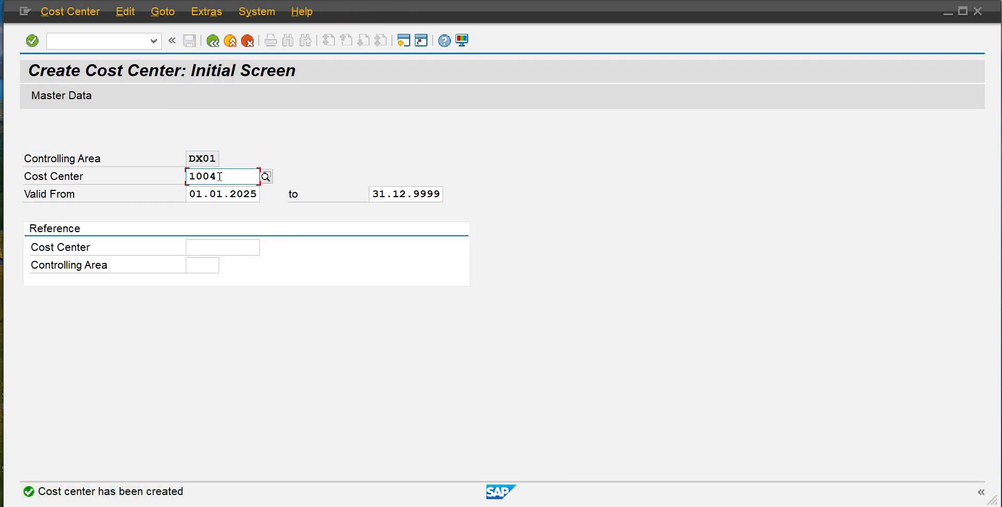
Start creating cost center 2001 in controlling area DX01 and open its master data
key(BackSpace)
key(BackSpace)
key(BackSpace)
key(BackSpace)
text(2001)
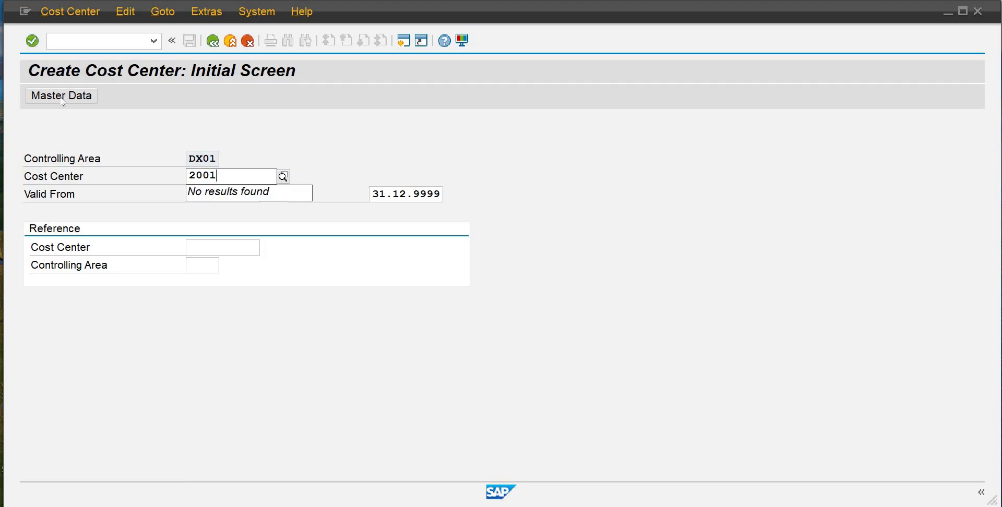
click(62, 96)
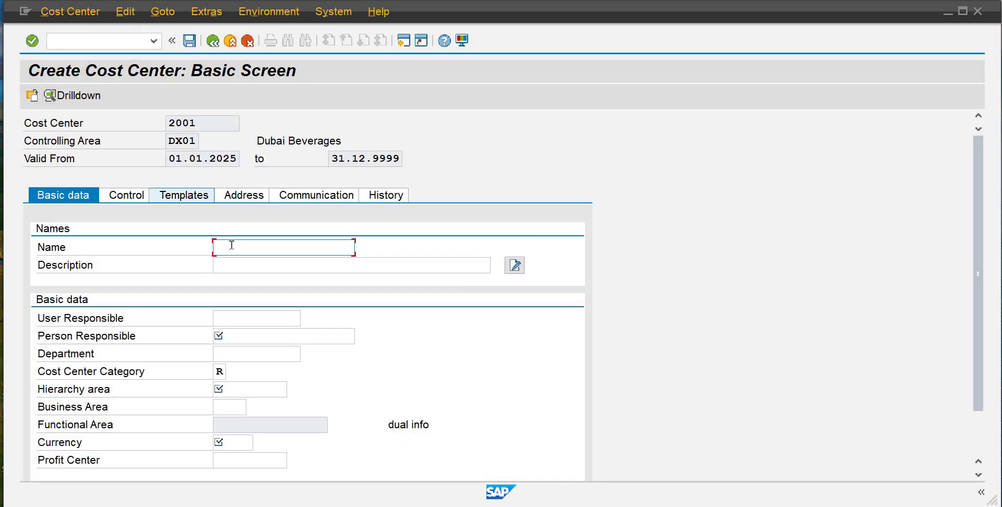
Name cost center 2001 Finance and enter Finance as its description
text(Fina)
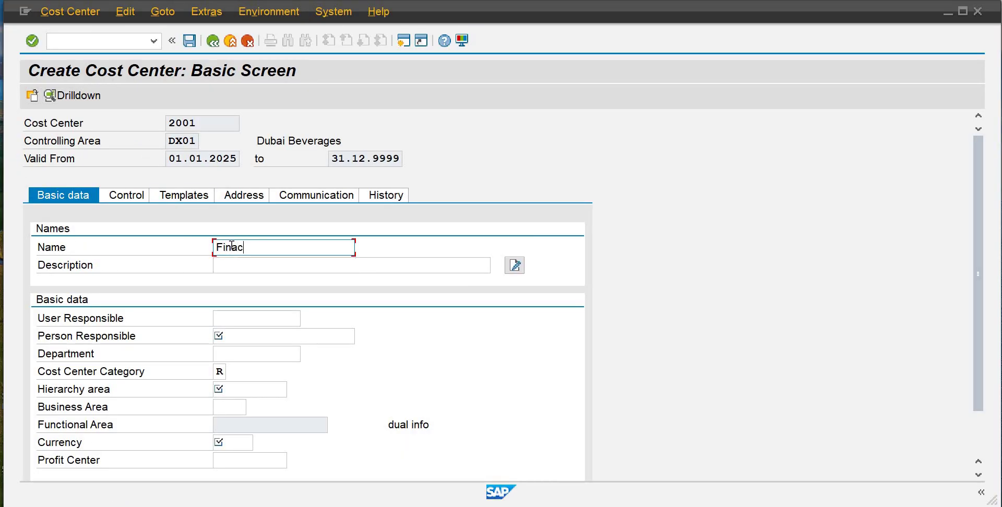
key(Down)
key(Tab)
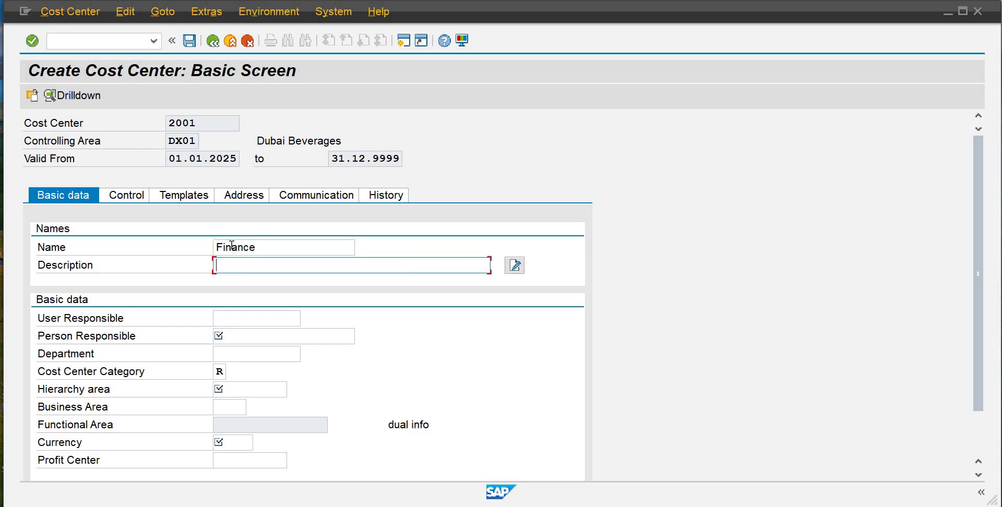
text(Finance)
key(Tab)
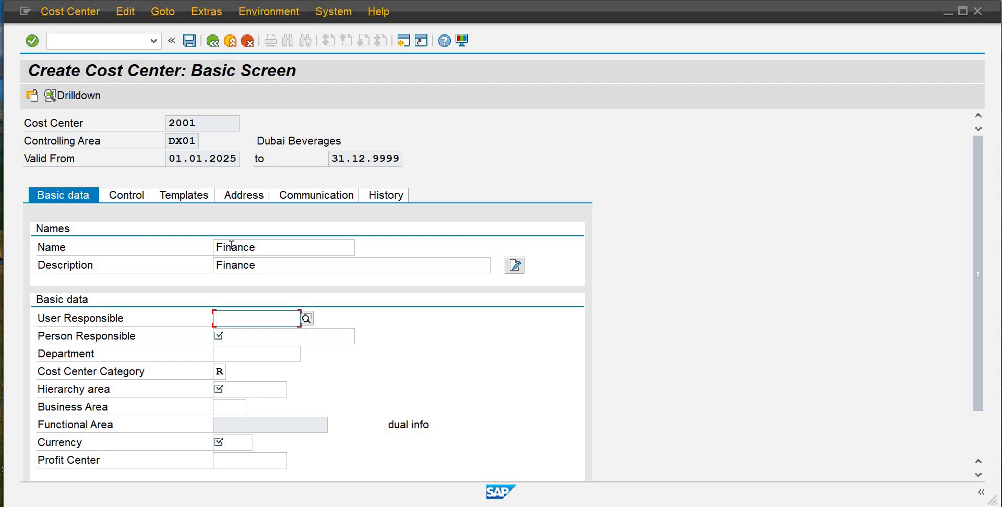
Assign SAPIENCE as the user responsible and Finance Manager as the person responsible for the Finance cost center
text(sa)
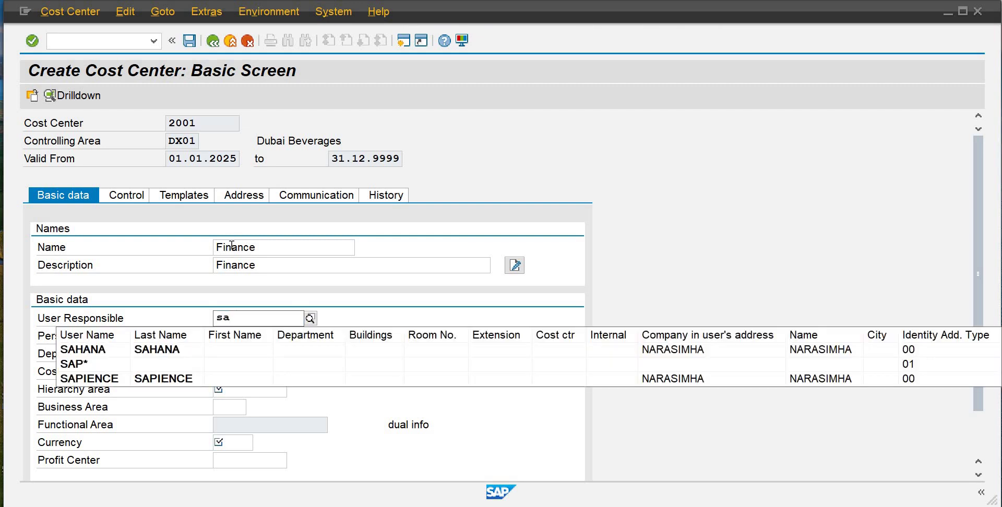
click(189, 379)
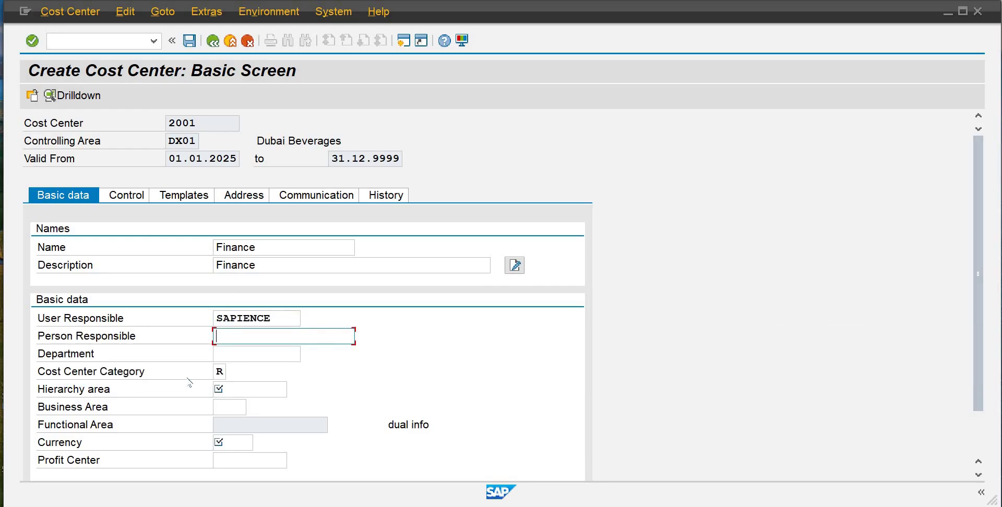
text(F)
key(Down)
key(Tab)
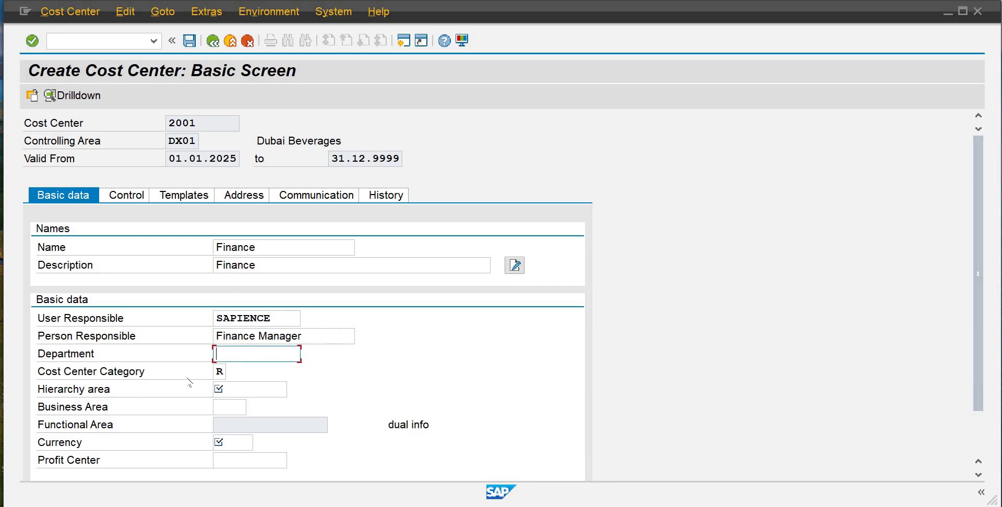
Set the department to Finance and the cost center category to A (Accounts & Finance) for cost center 2001
text(F)
key(Down)
key(Tab)
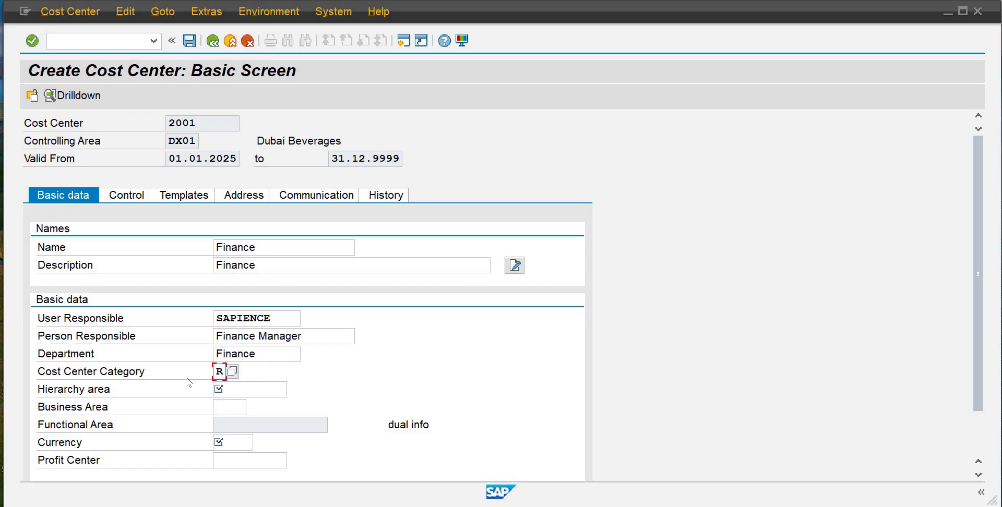
click(233, 372)
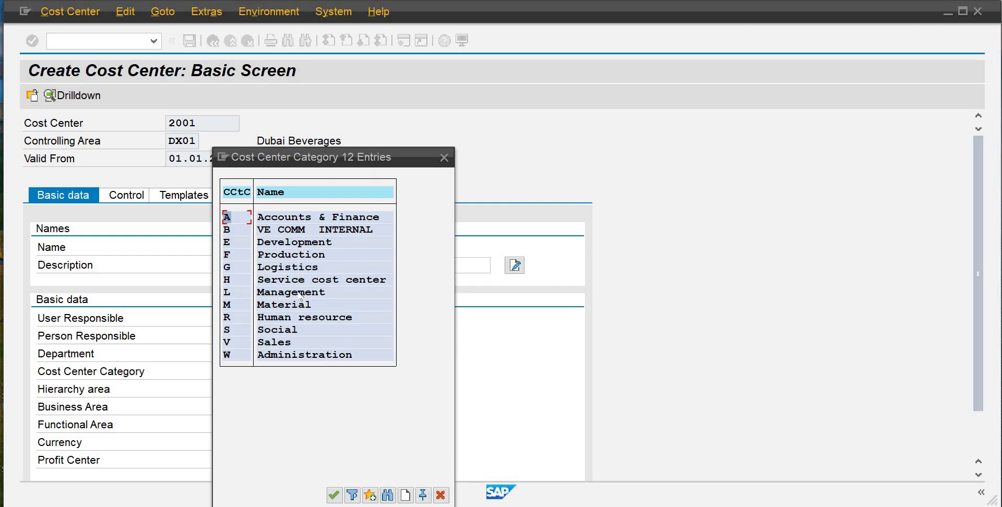
double_click(312, 222)
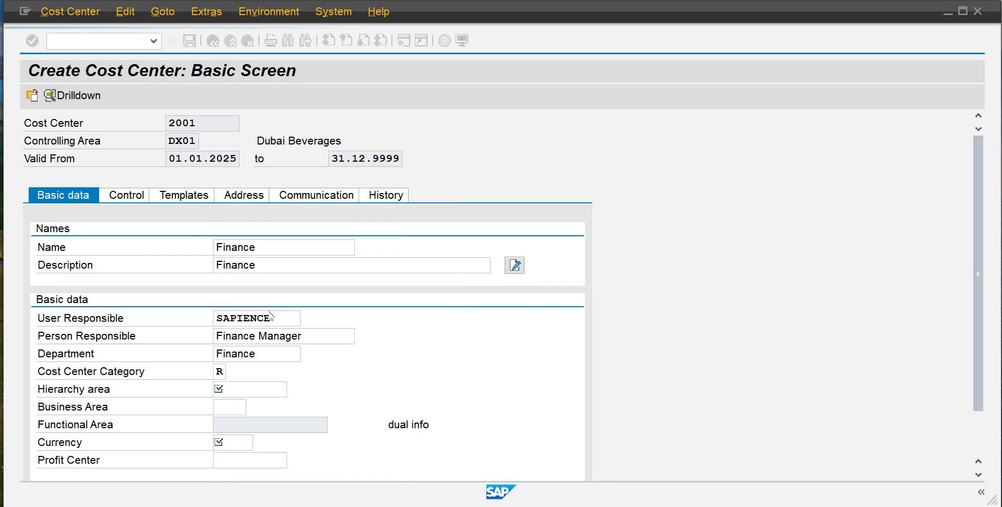
Assign hierarchy area SHDX01 and business area BADX to the cost center
click(233, 390)
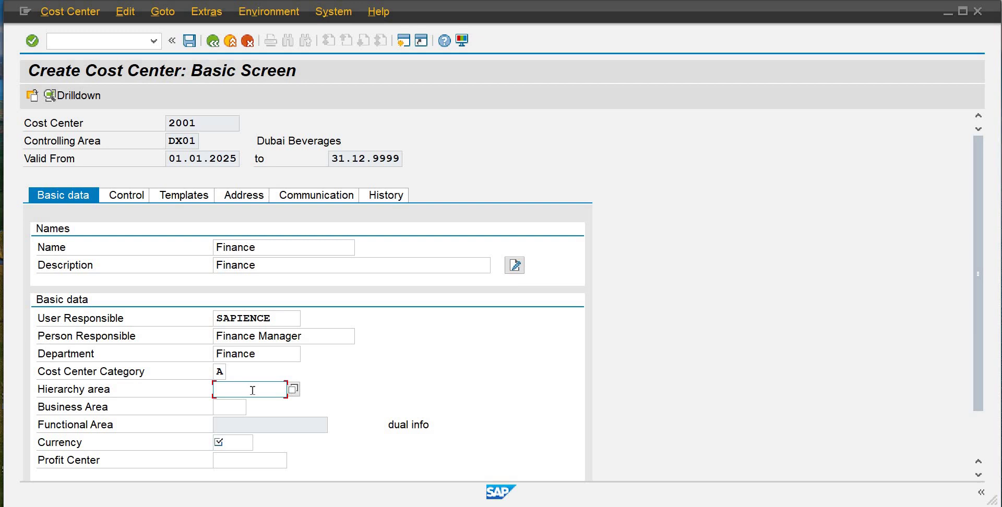
click(294, 390)
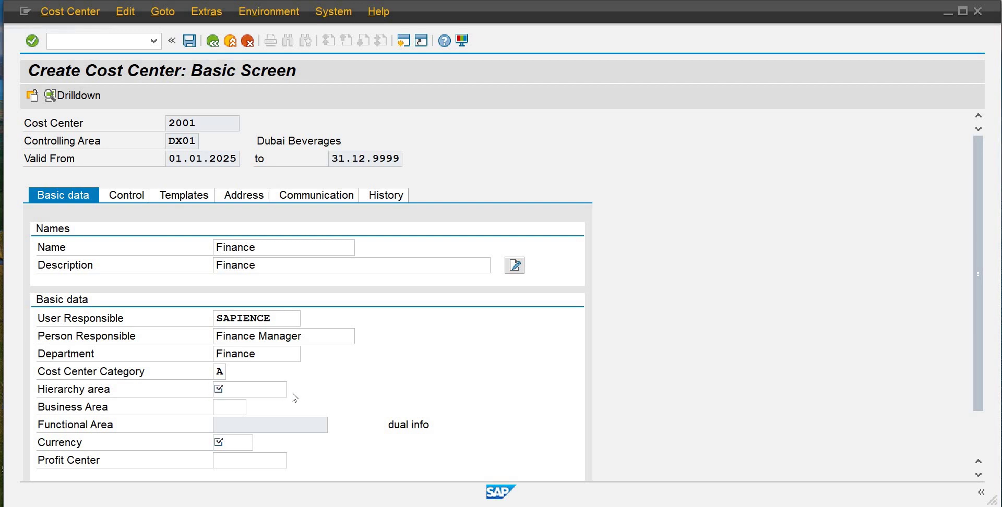
click(241, 408)
text(badx)
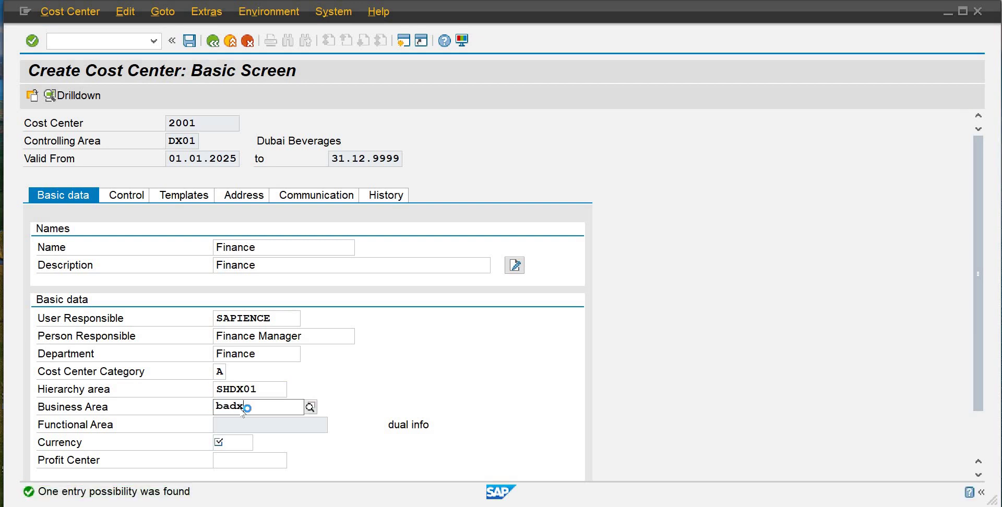
key(Tab)
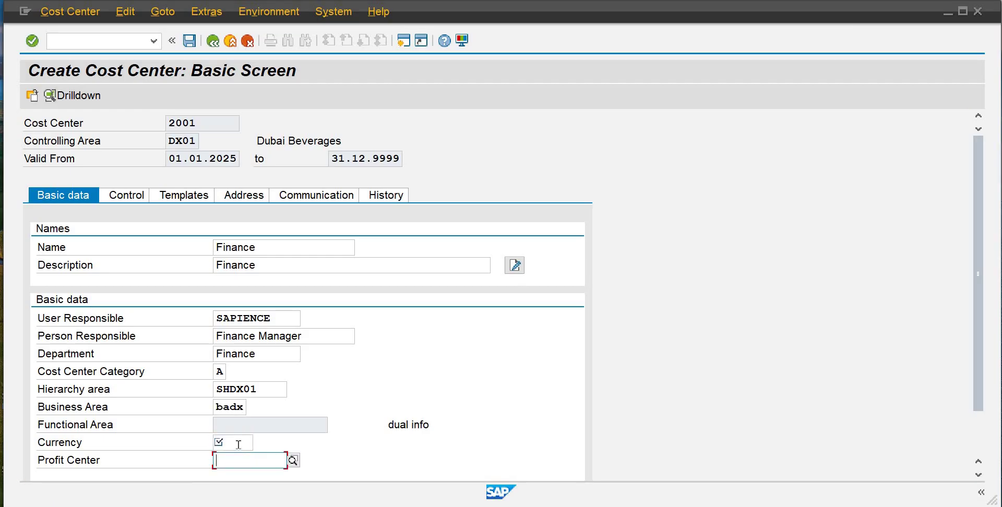
Set the currency to AED and the profit center to 9001, save the cost center and leave the creation transaction
click(238, 444)
text(aed)
key(Tab)
text(900)
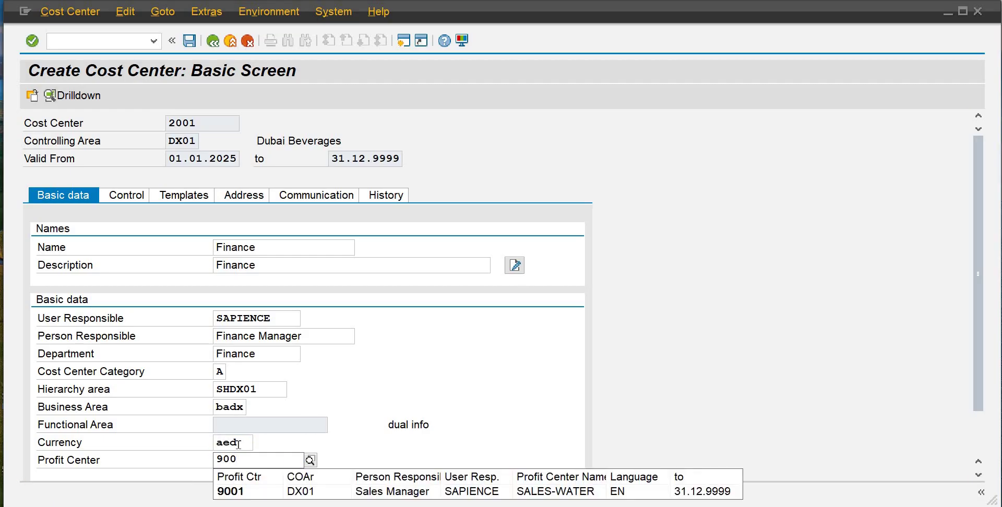
text(1)
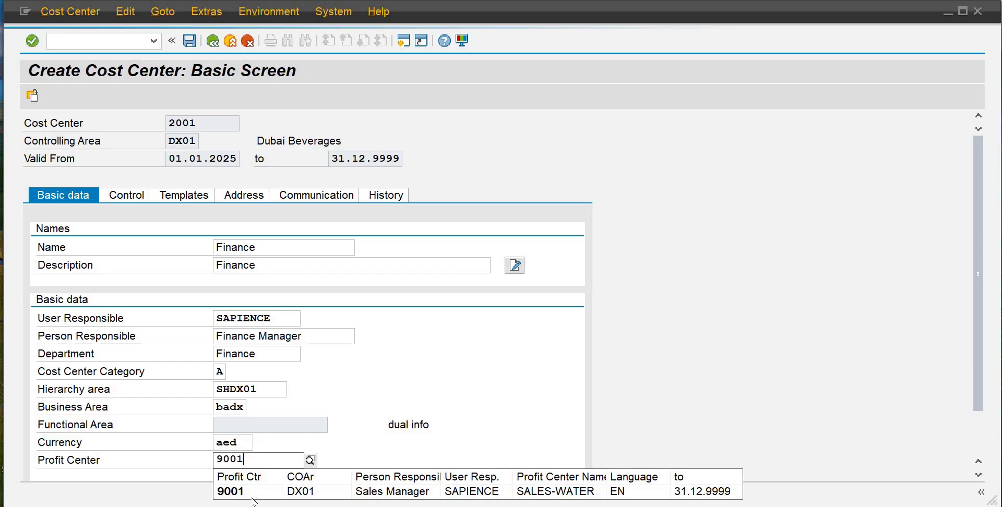
click(249, 493)
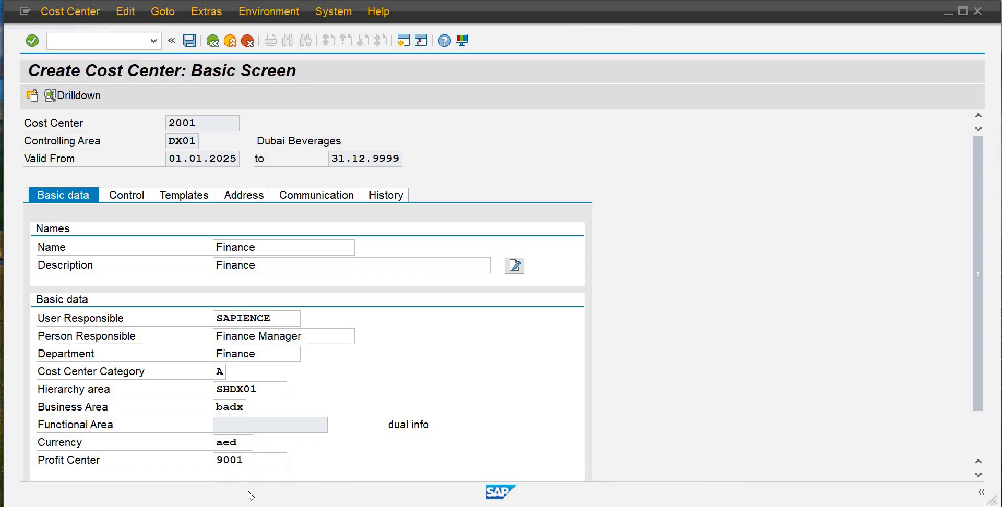
key(Return)
click(189, 41)
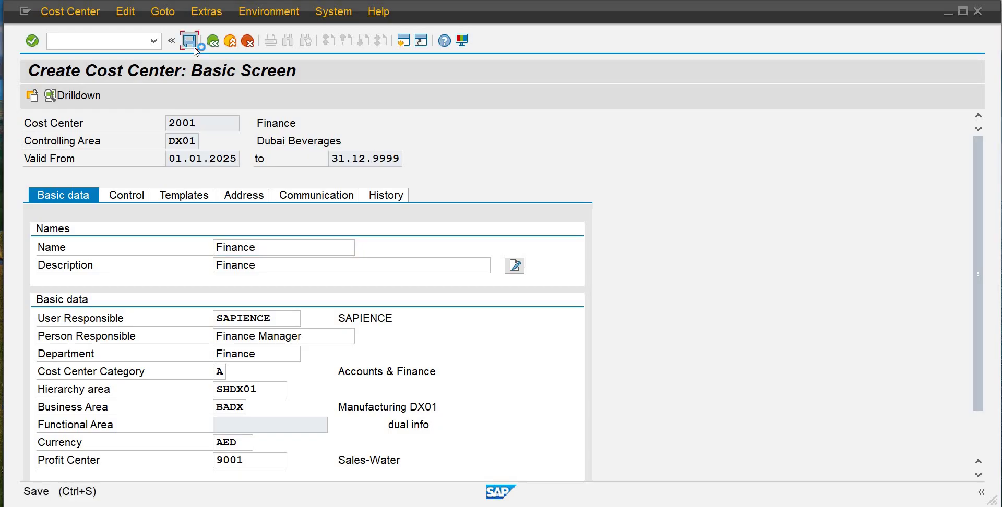
click(211, 47)
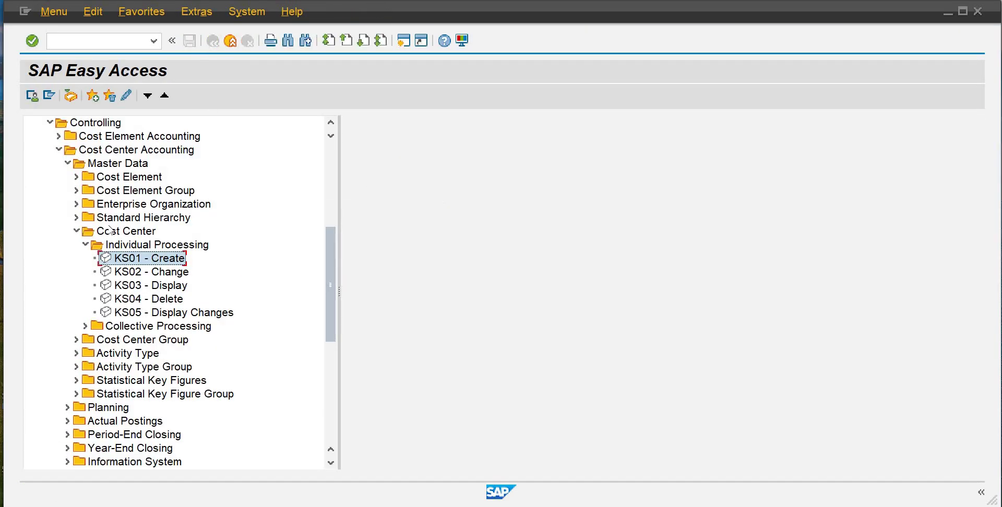
Open cost center group 1000 for changing through transaction KSH2
click(85, 245)
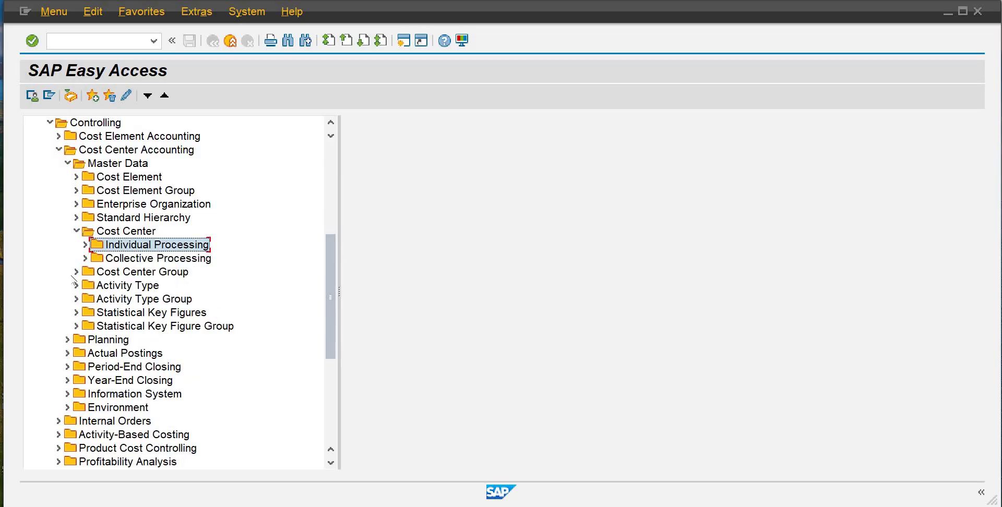
click(77, 272)
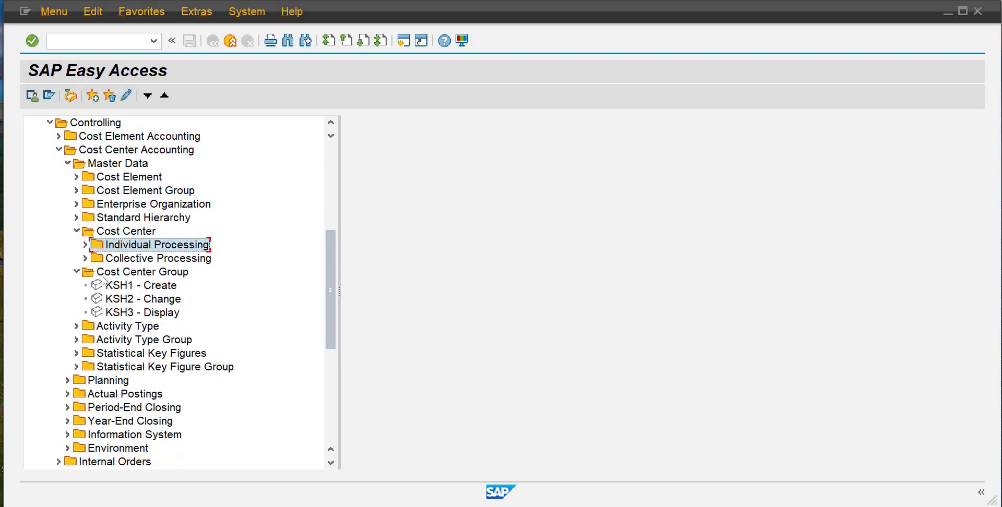
double_click(127, 305)
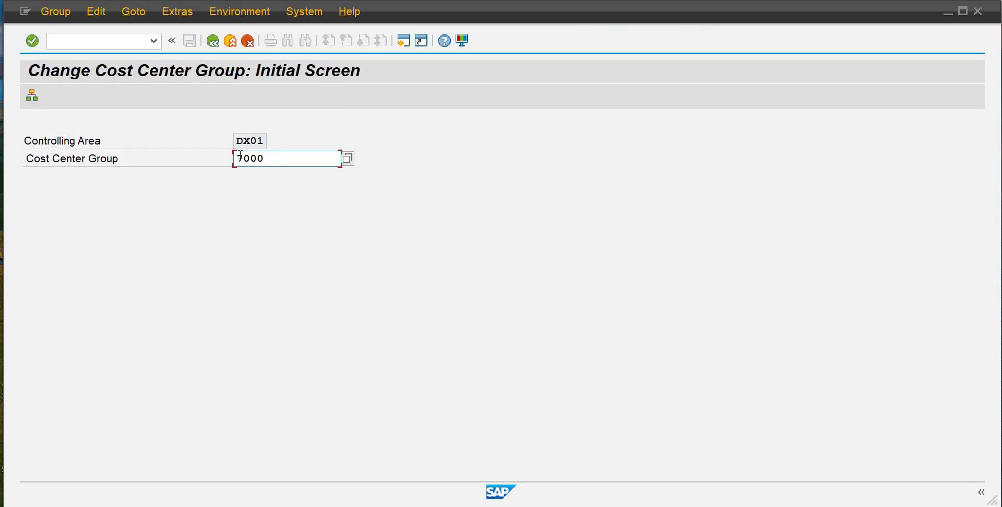
drag(241, 156, 171, 152)
text(100)
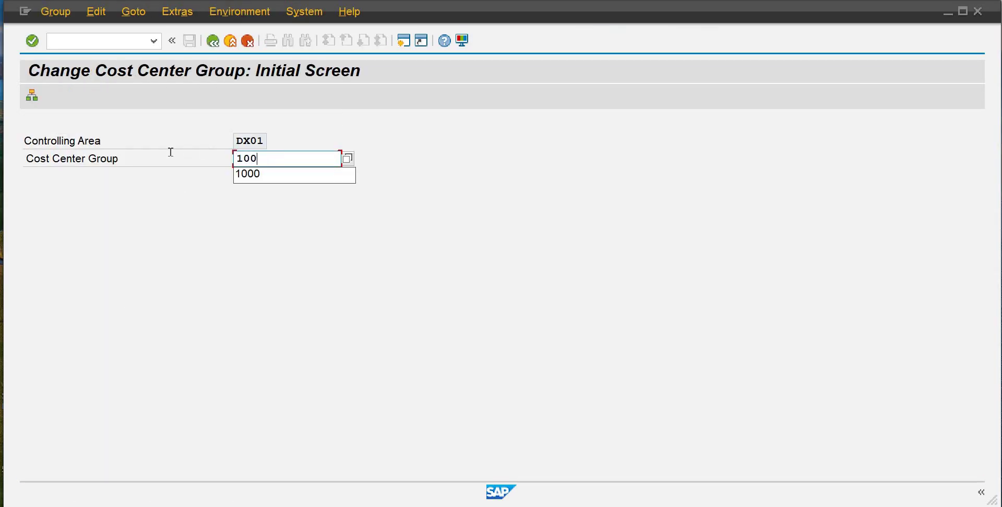
text(0)
key(Return)
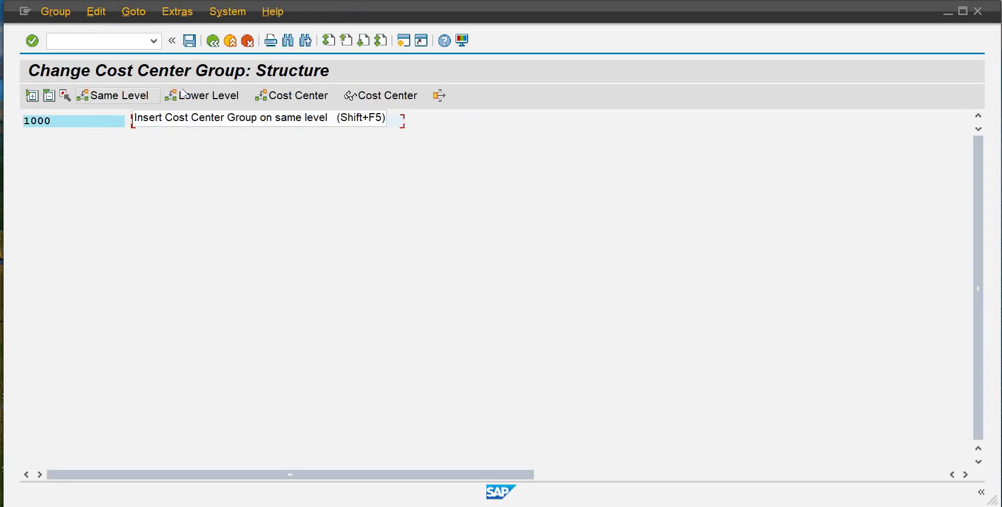
Insert cost center 1001 under group 1000, picking it from the value list restricted to company code DX01
click(288, 96)
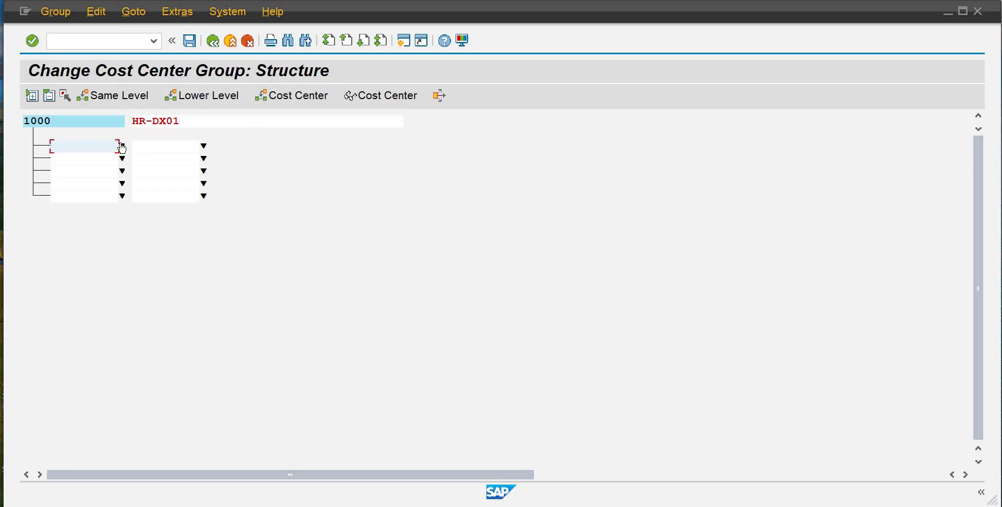
click(121, 146)
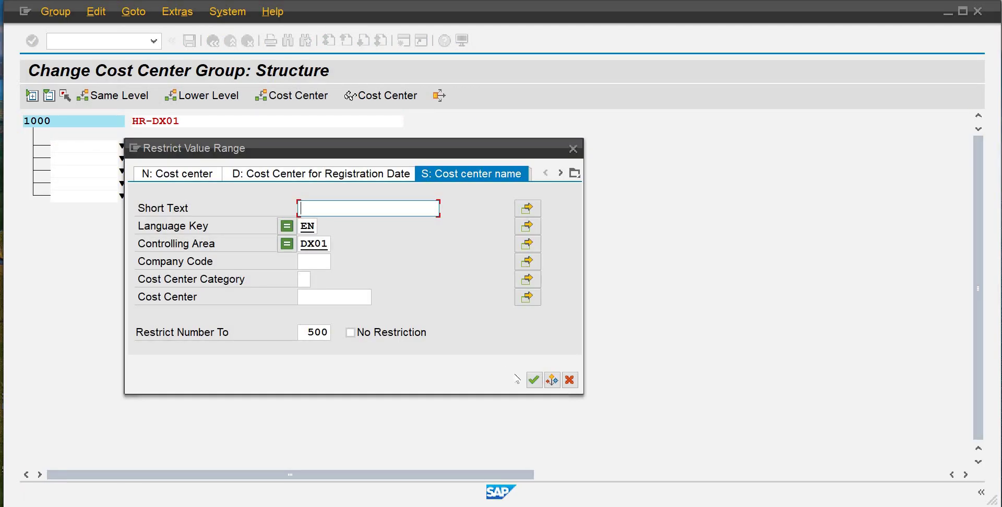
click(315, 259)
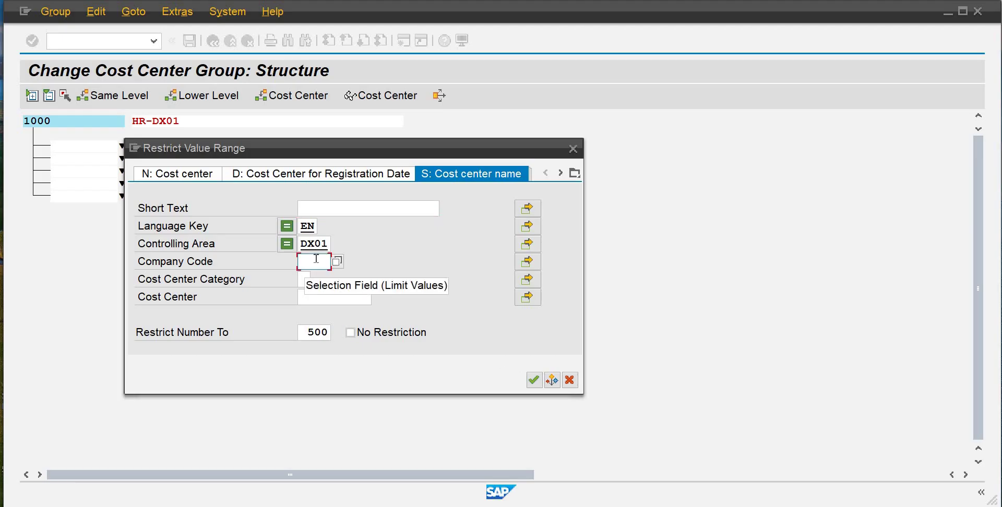
text(dx01)
key(Return)
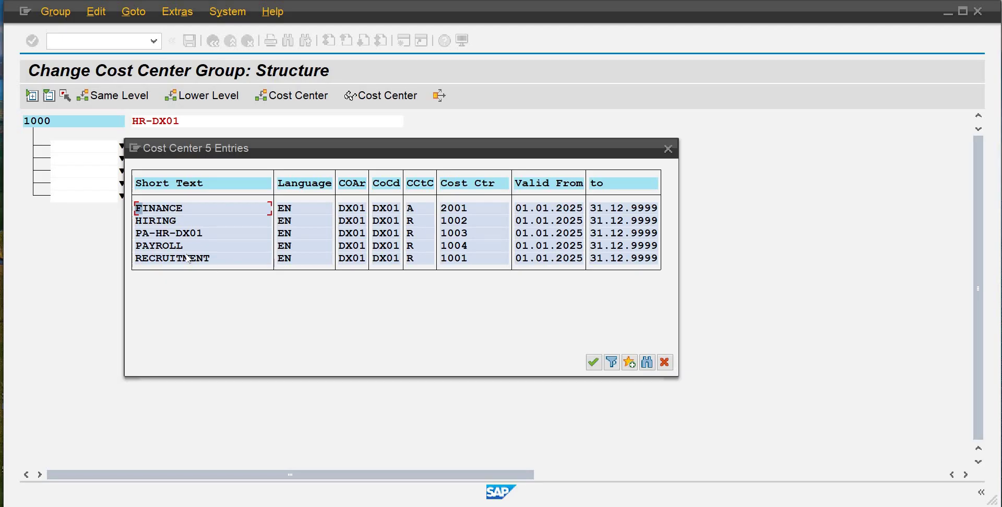
click(593, 362)
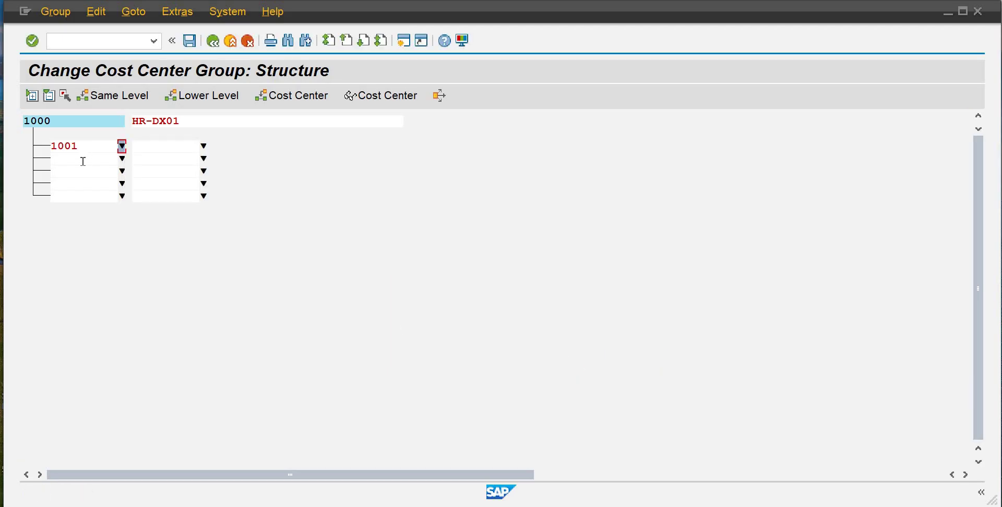
Add cost centers 1002, 1003 and 1004 to group 1000 and save the group
click(83, 162)
text(1002)
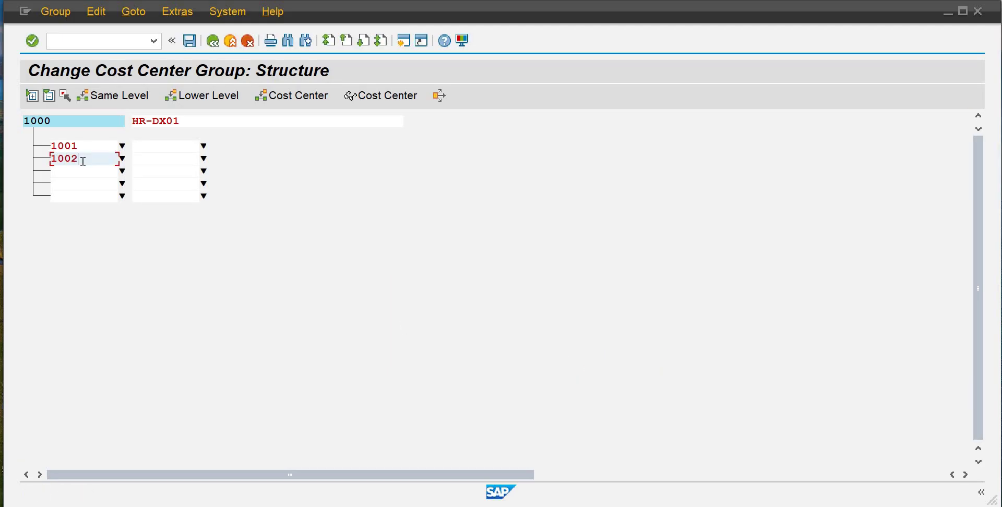
key(Tab)
key(Tab)
text(1)
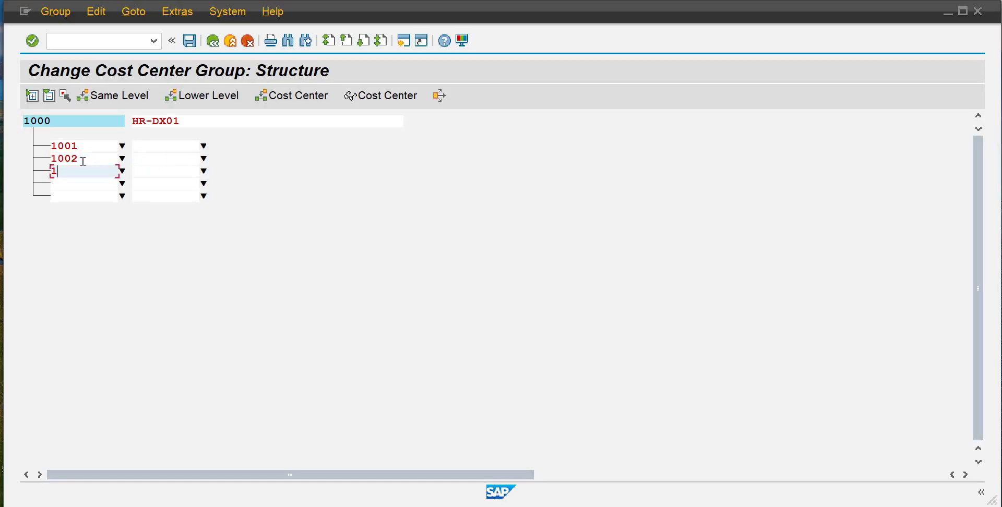
text(003)
key(Tab)
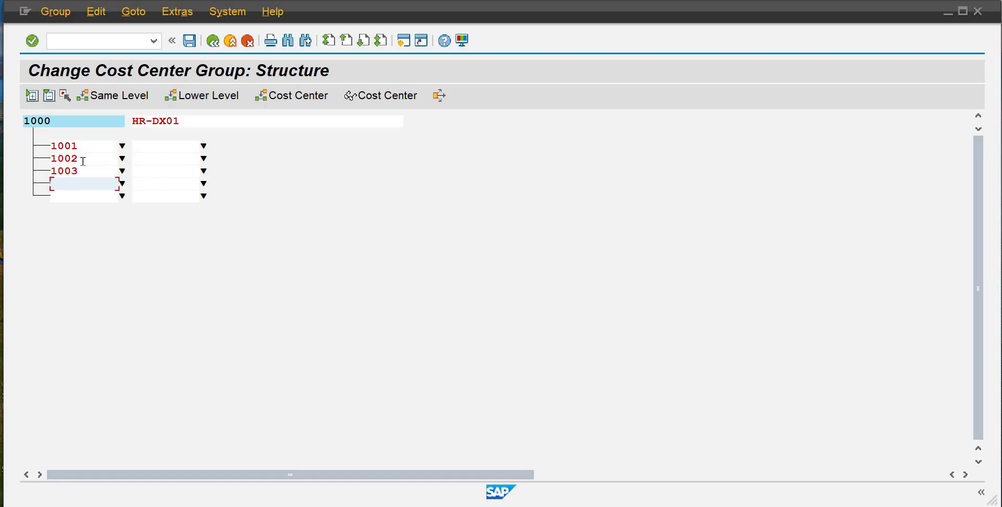
text(1004)
key(Return)
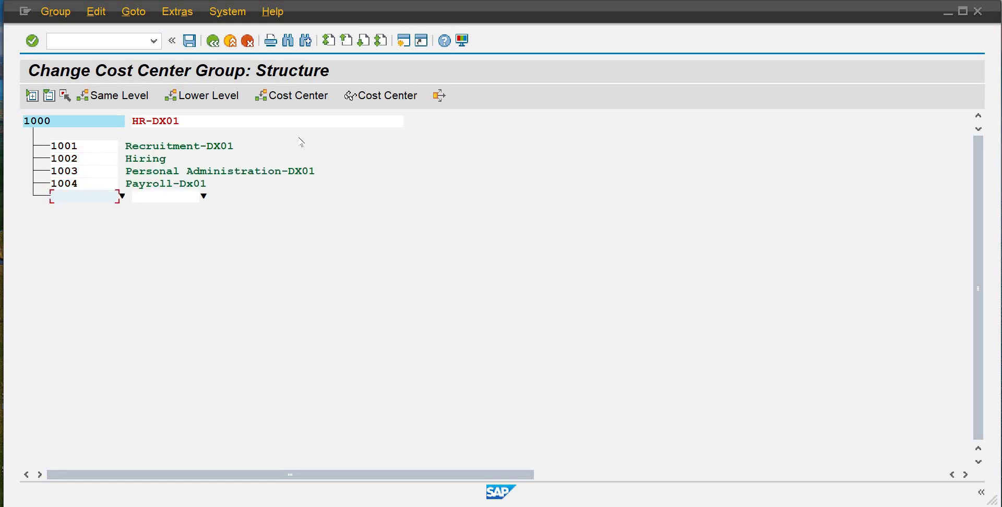
click(188, 41)
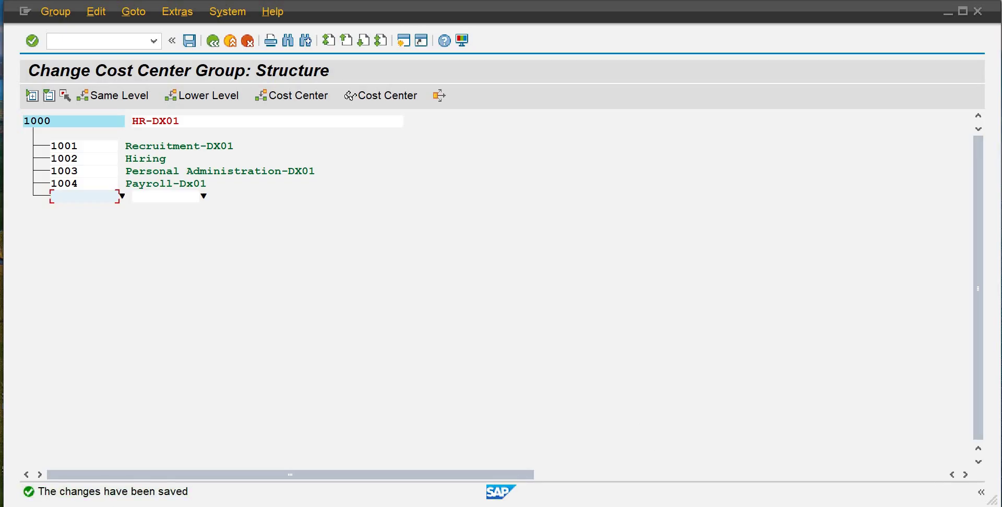
Switch to the PDF, review the standard hierarchy chart of departments and cost centers, and return to the cost center group
mouse_move(646, 506)
click(640, 460)
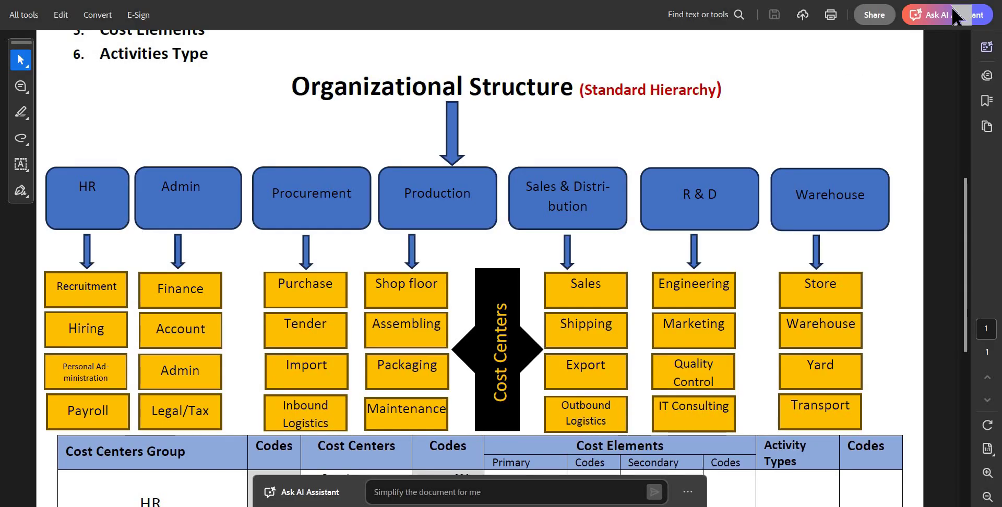
click(965, 0)
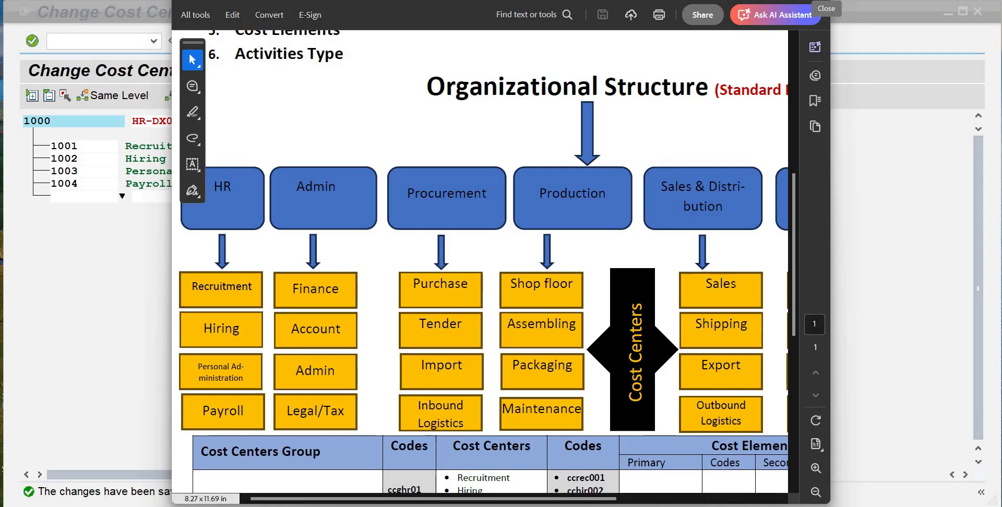
click(820, 5)
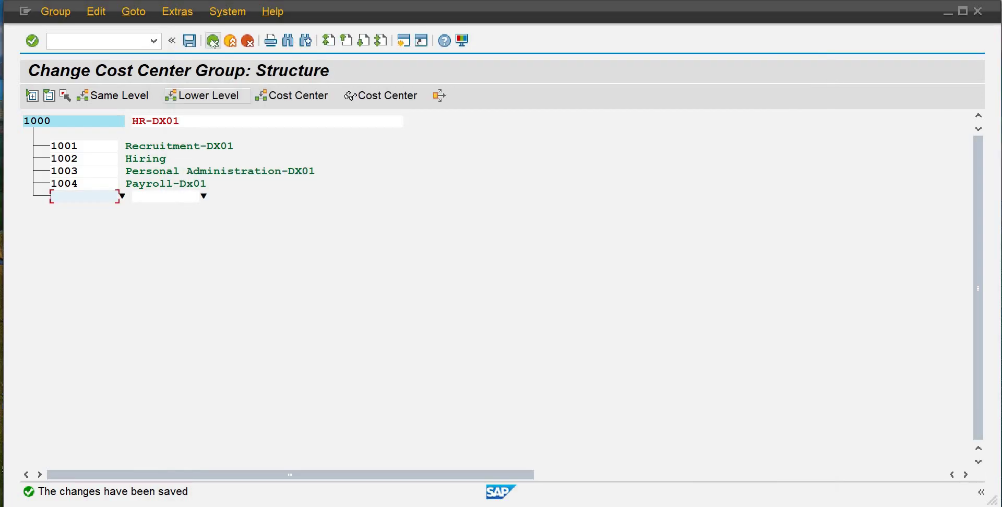
Return to the SAP Easy Access menu and collapse the Cost Center Accounting and Accounting folders
click(212, 41)
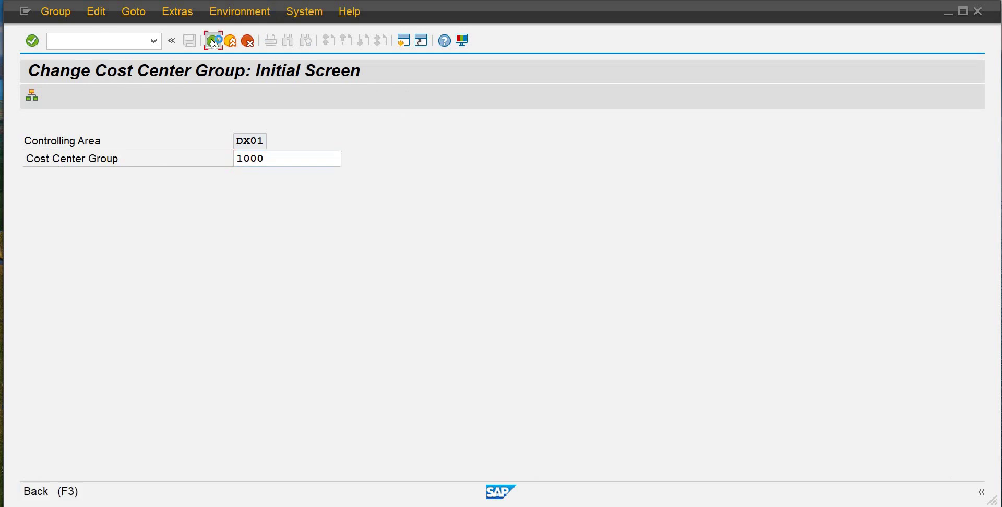
click(213, 41)
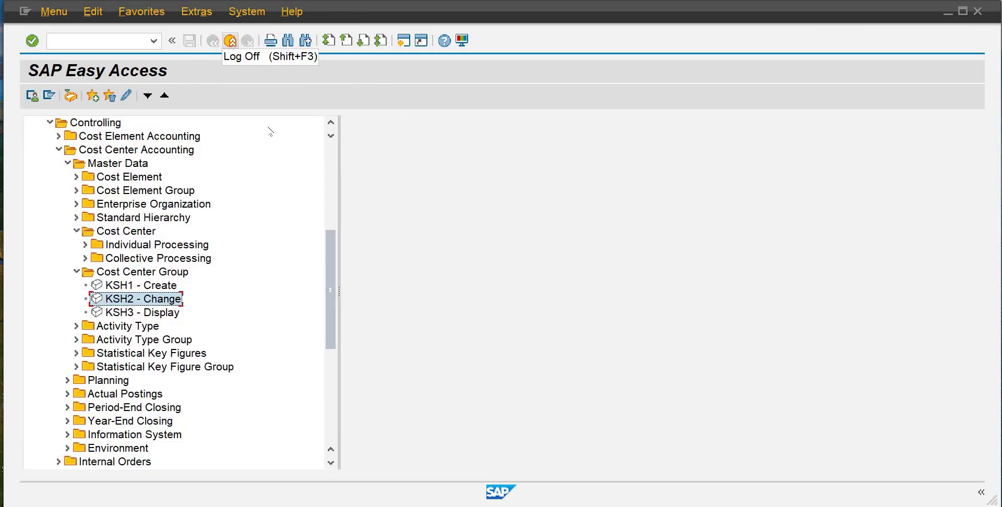
scroll(328, 175, up, 6)
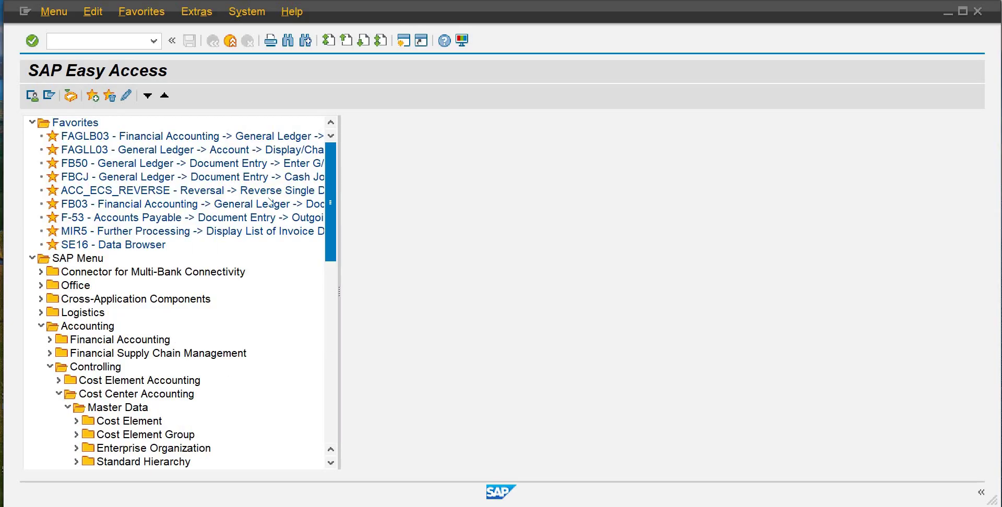
click(58, 396)
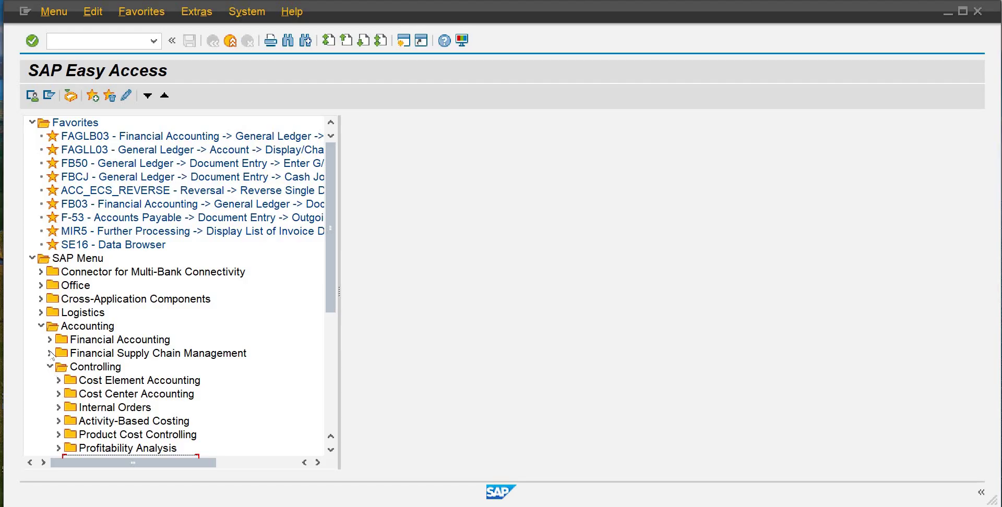
click(41, 326)
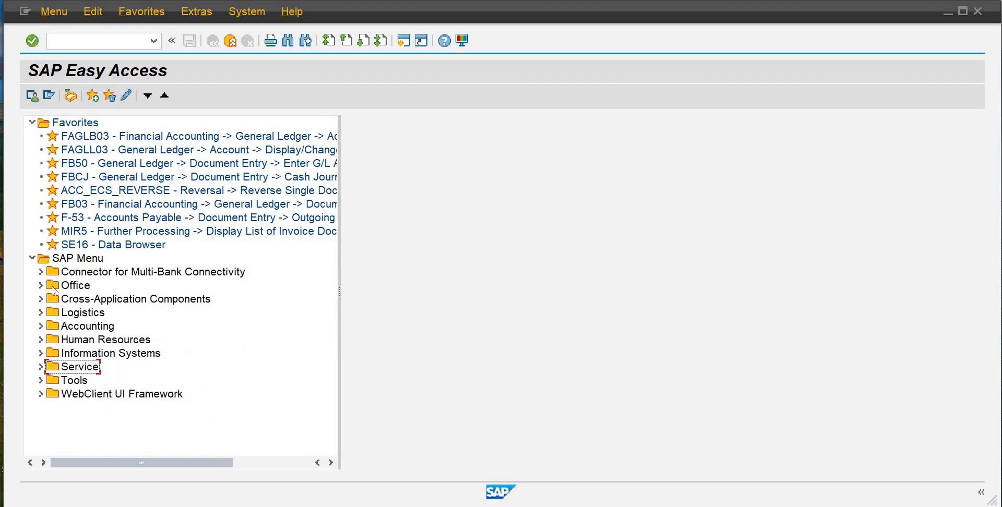
Open transaction FS00 and change its settings to display accounts in the navigation tree
click(69, 44)
text(fs00)
key(Return)
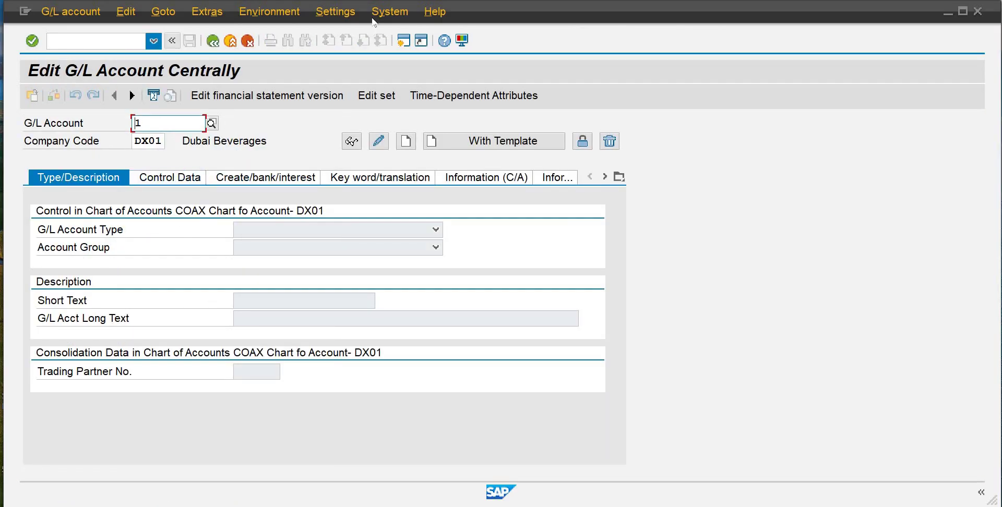
click(353, 10)
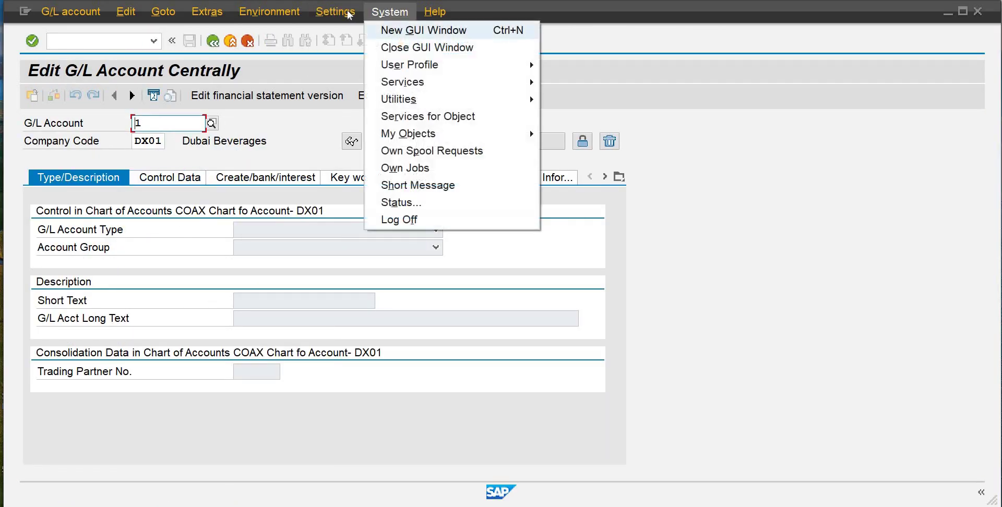
click(353, 32)
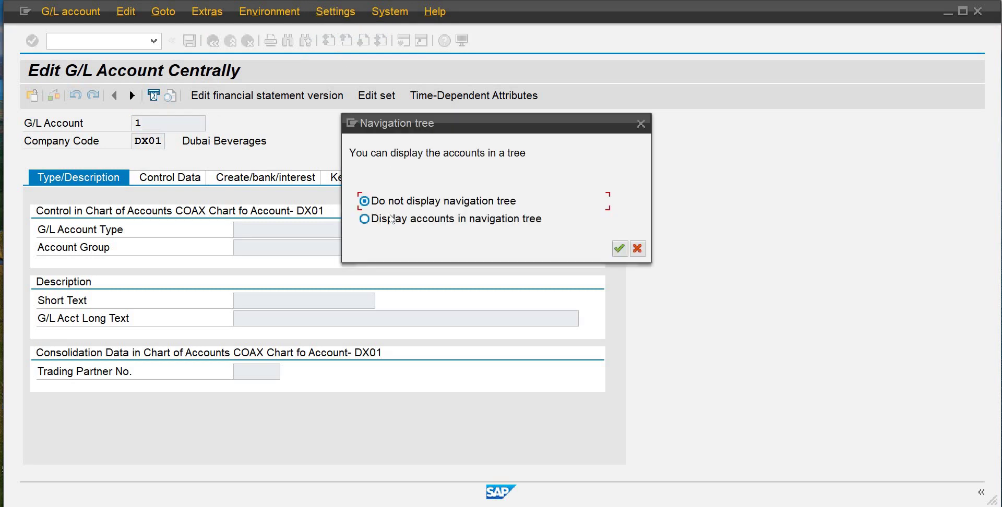
click(442, 217)
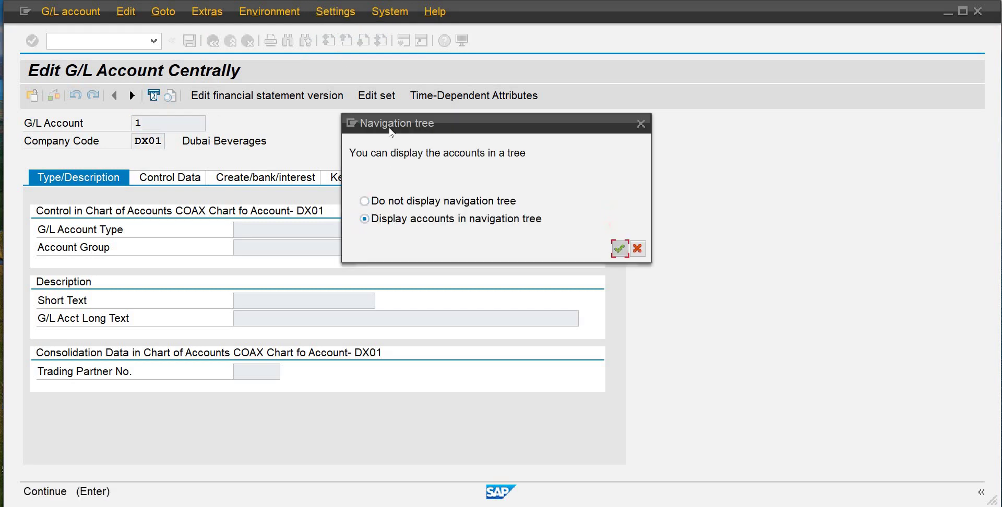
click(618, 247)
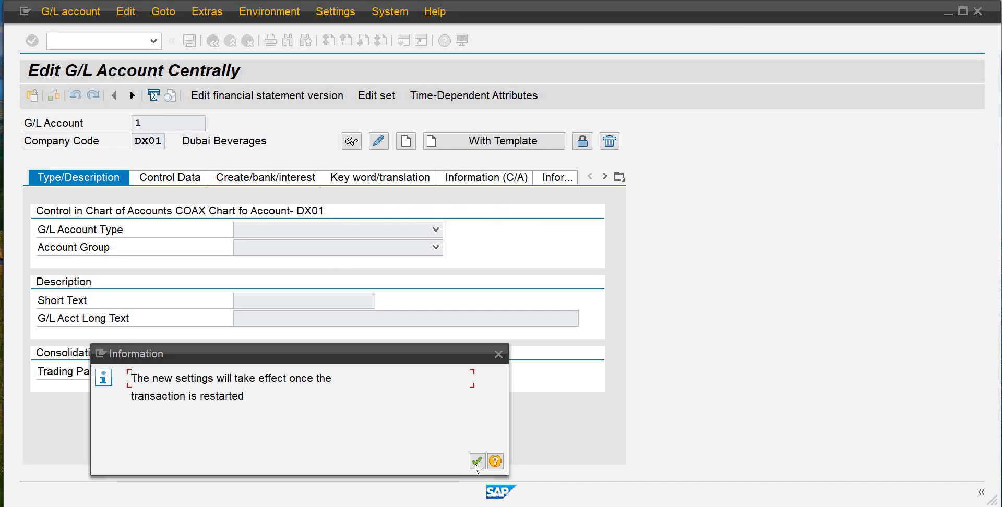
click(476, 462)
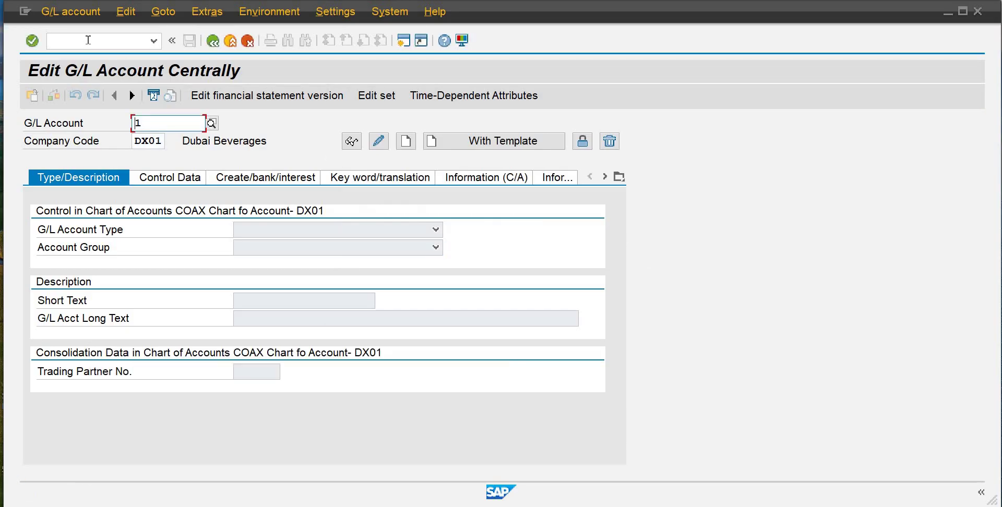
Restart the G/L account maintenance transaction with /nfs00 to apply the new display setting
click(88, 40)
text(/nfs)
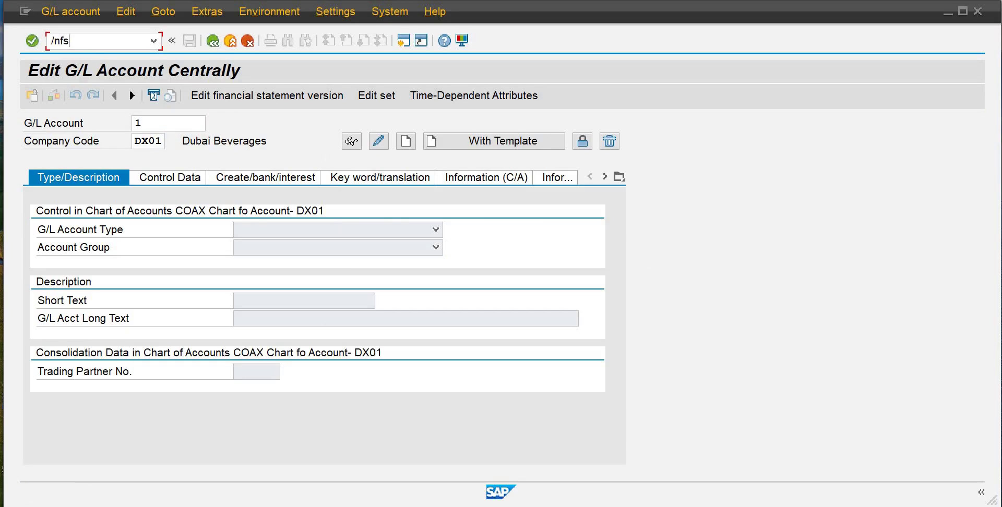
text(00)
key(Return)
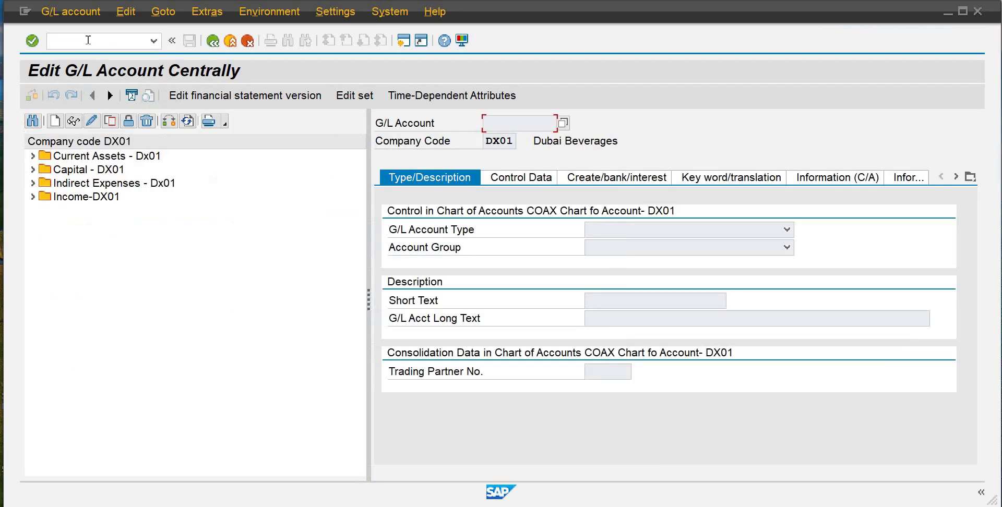
Examine the accounts under the Indirect Expenses - Dx01 and Income-DX01 groups
click(31, 184)
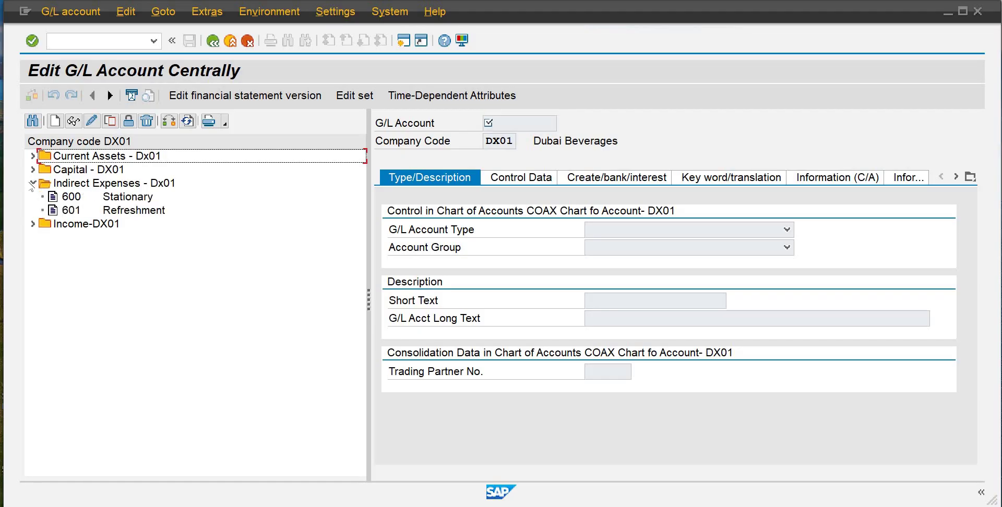
click(31, 183)
click(32, 197)
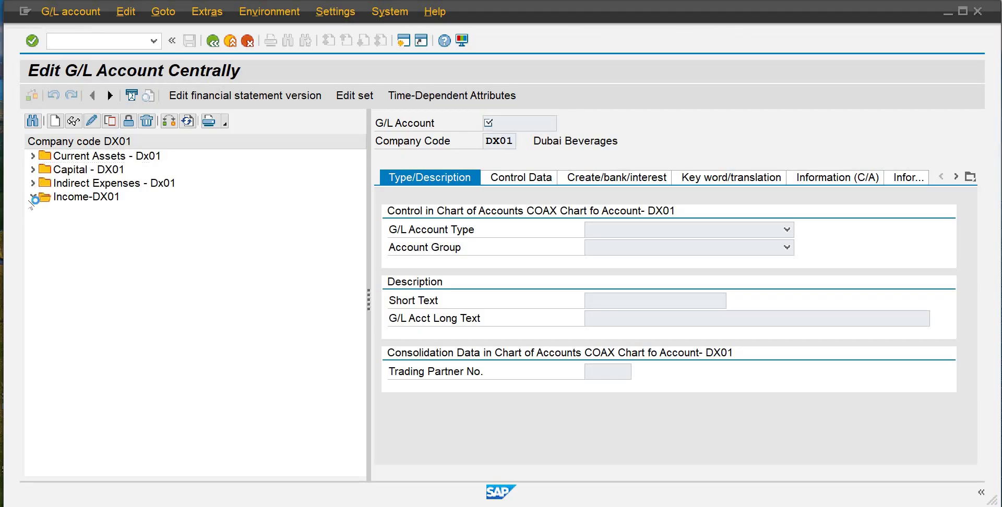
click(31, 197)
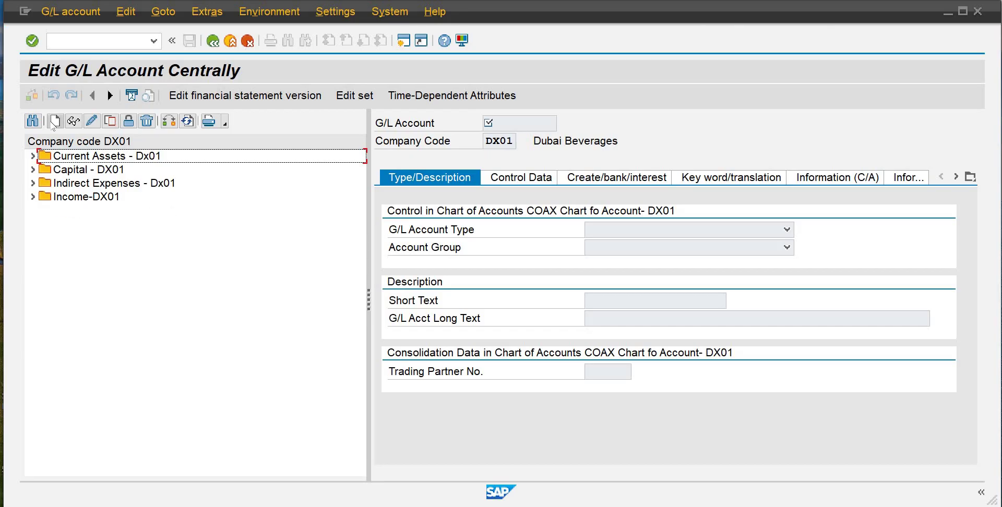
click(55, 121)
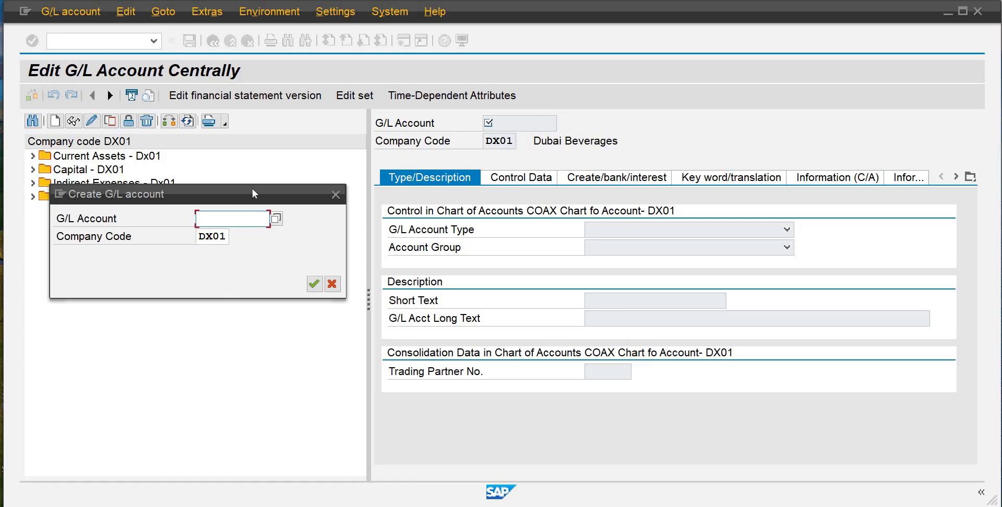
drag(253, 193, 333, 193)
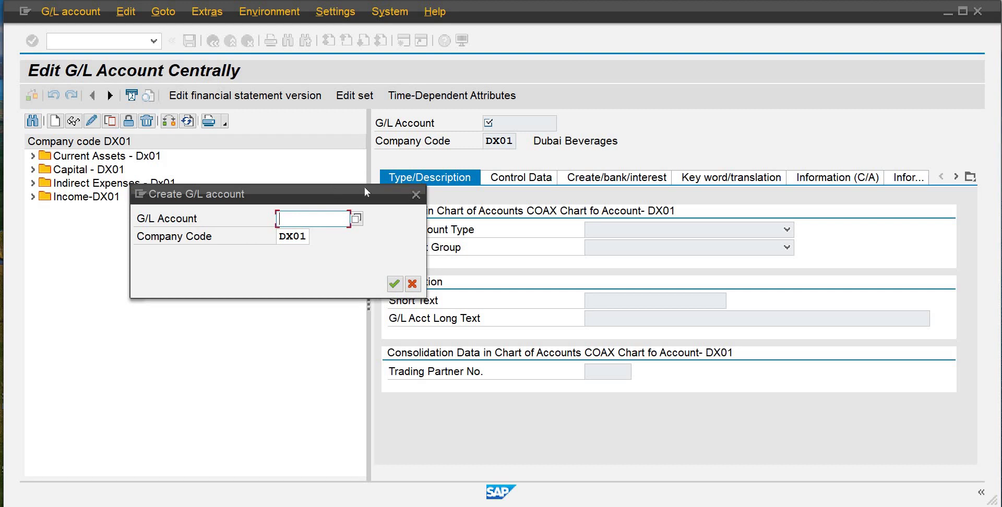
click(416, 194)
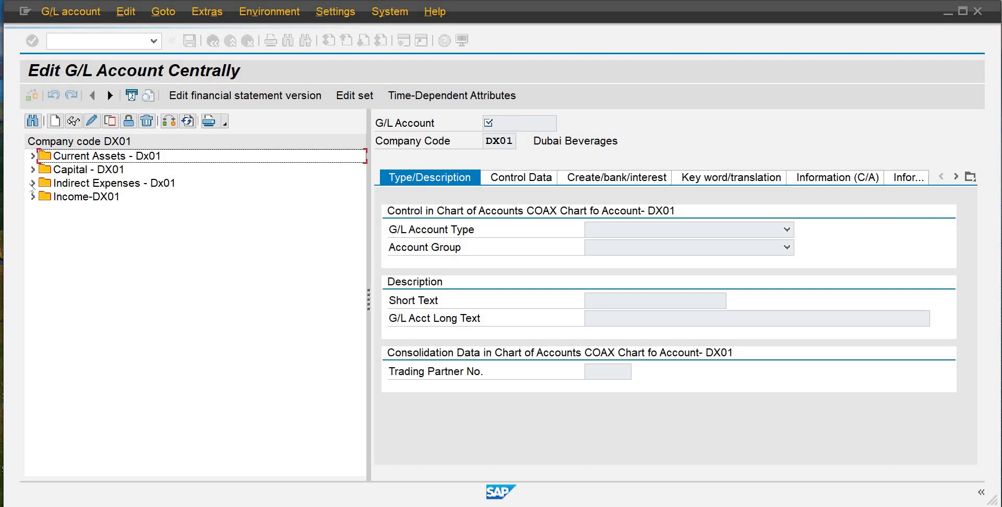
click(32, 183)
click(32, 184)
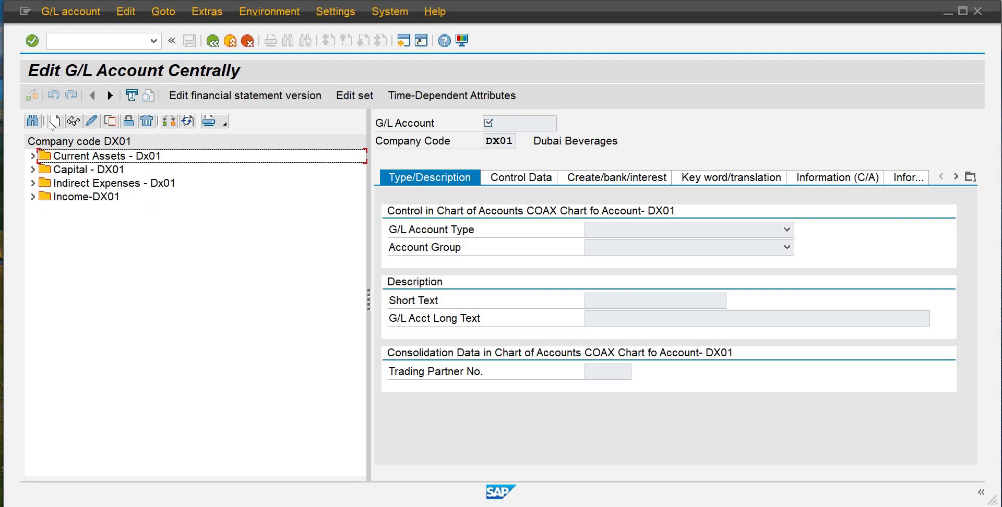
Start G/L account 500 in company code DX01 with type Primary Costs or Revenue and account group Direct Expense- DX01
click(54, 121)
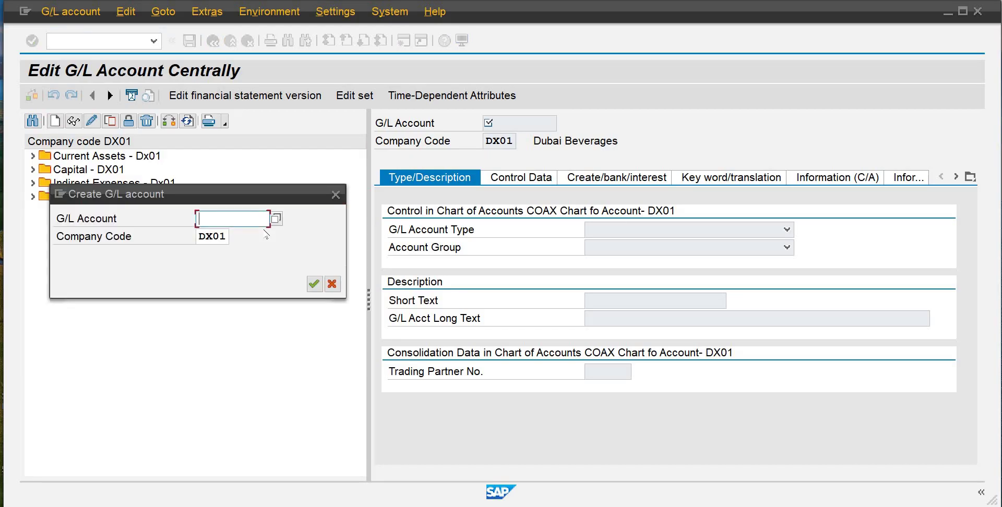
text(500)
key(Return)
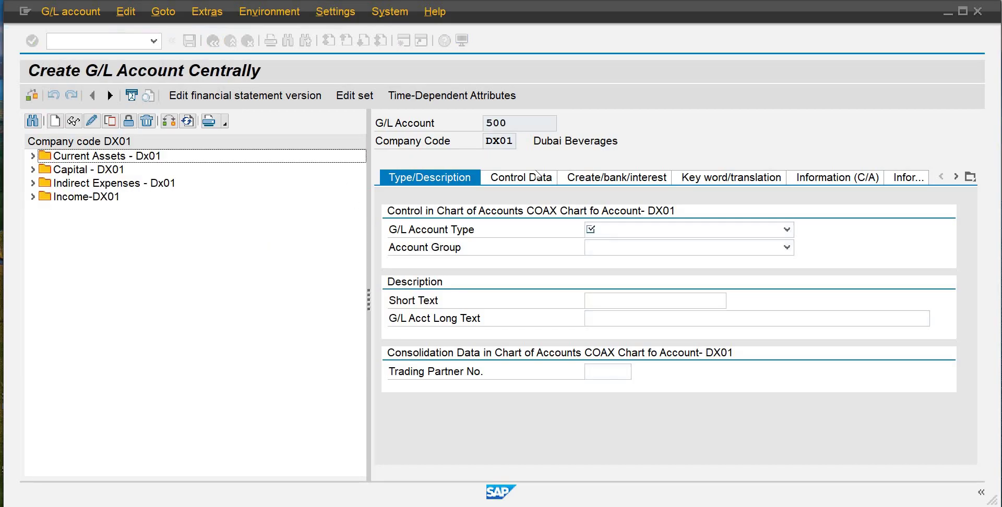
click(787, 230)
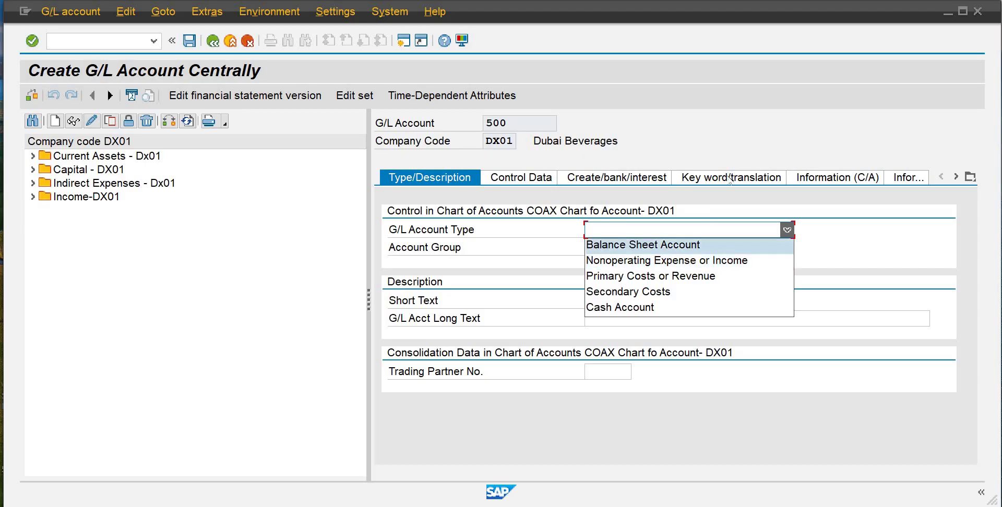
click(694, 277)
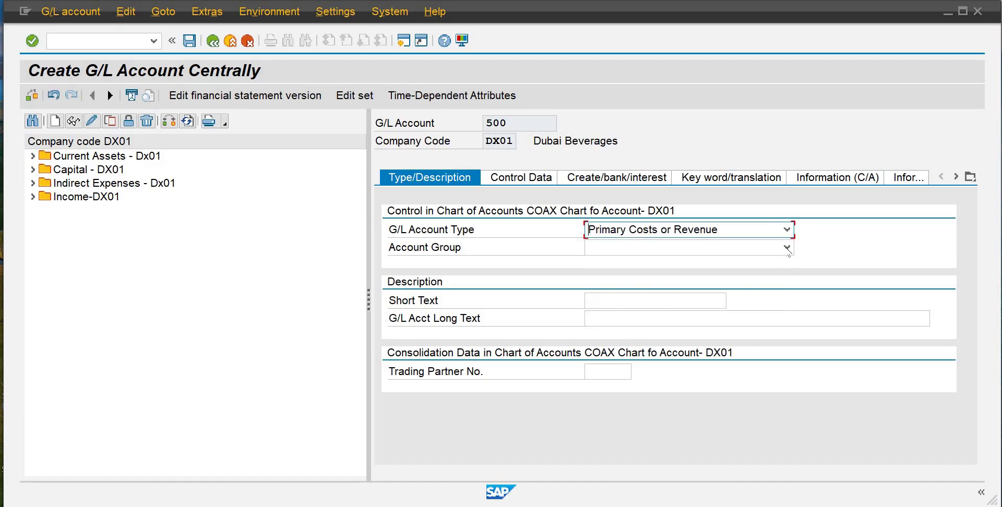
click(787, 248)
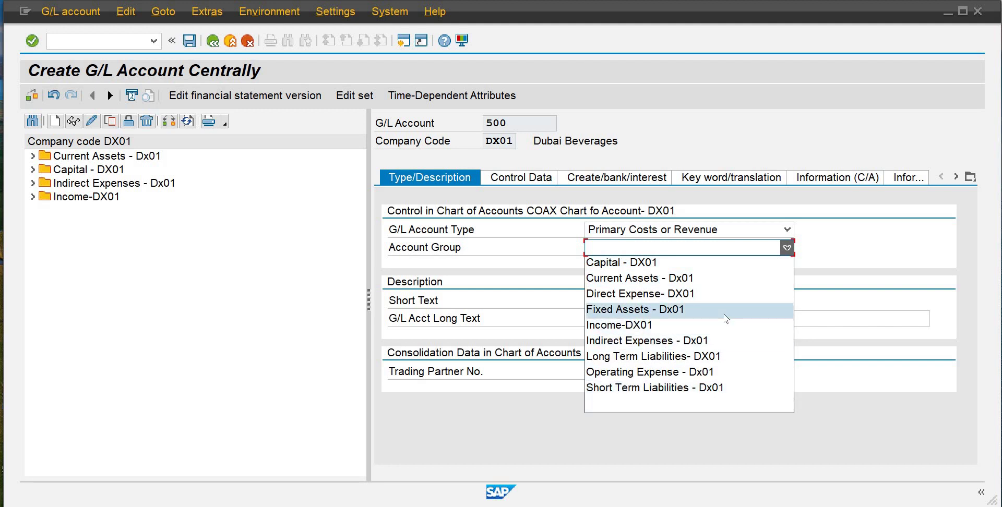
click(690, 294)
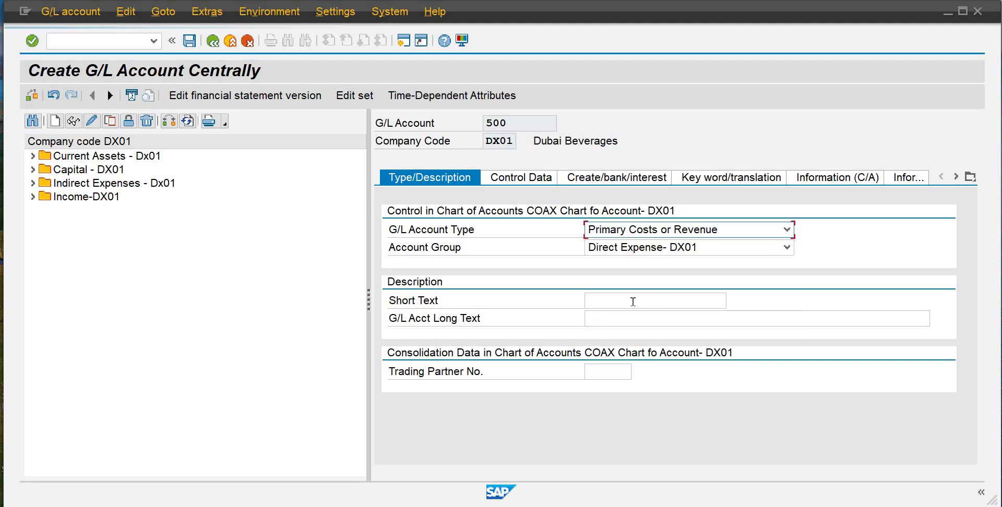
Enter Salary-Mr-1011 as the short text of account 500
click(632, 301)
text(Wa)
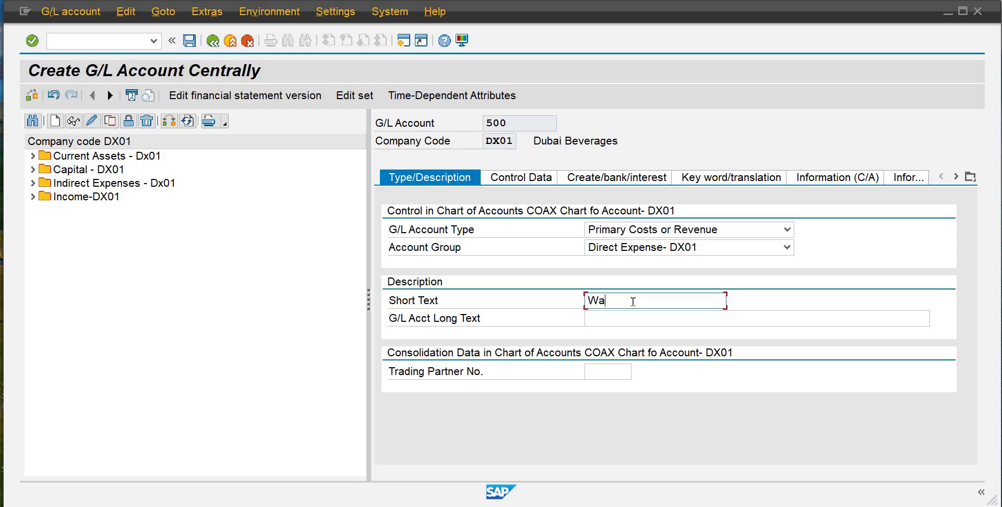
key(BackSpace)
key(BackSpace)
text(Salary-Mr-1001)
key(BackSpace)
key(BackSpace)
key(BackSpace)
key(BackSpace)
text(100)
key(BackSpace)
text(11)
Copy the account's short text Salary-Mr-1011 into the G/L account long text
shift+click(641, 300)
drag(640, 300, 621, 300)
click(657, 314)
click(573, 302)
key(ctrl+c)
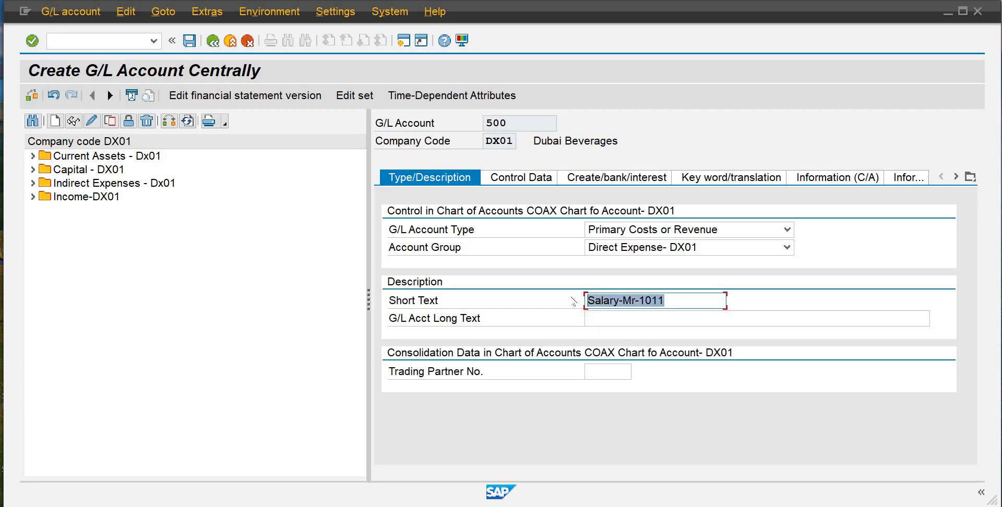
click(613, 323)
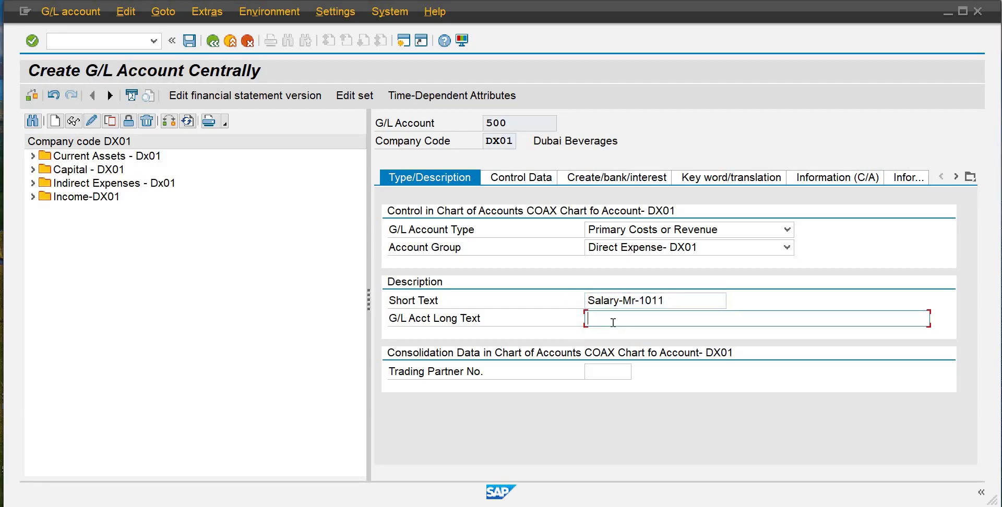
key(ctrl+v)
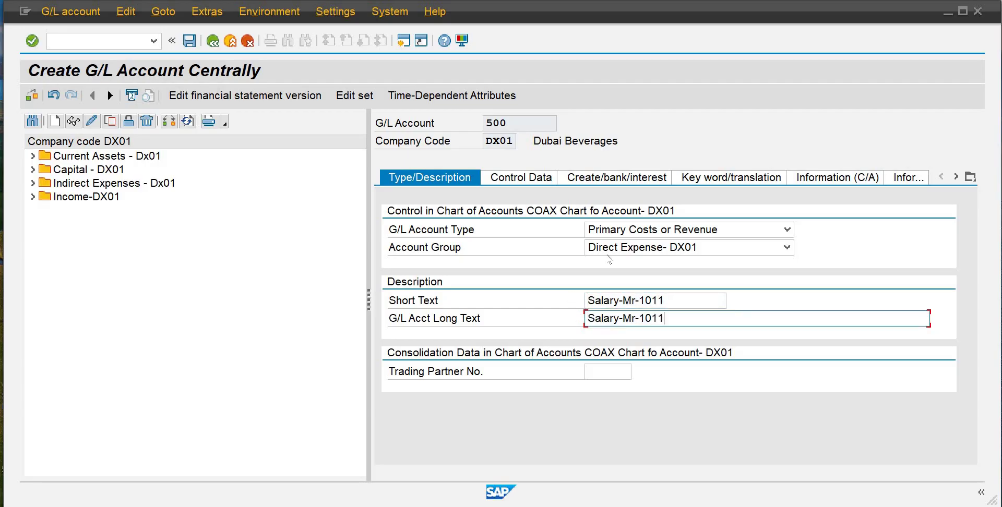
In the control data, select Balances in Local Crcy Only and choose sort key 008, Cost center
click(541, 181)
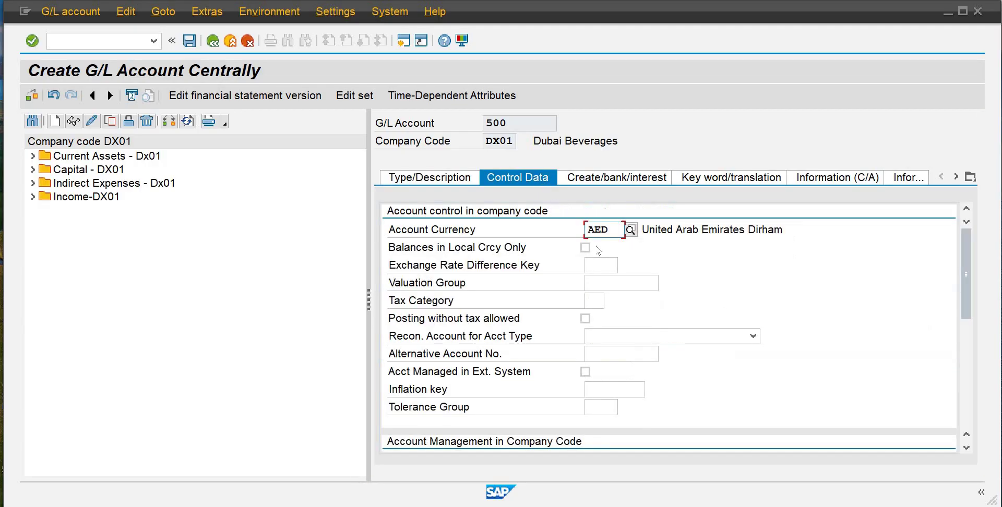
click(585, 248)
drag(964, 265, 961, 331)
click(604, 335)
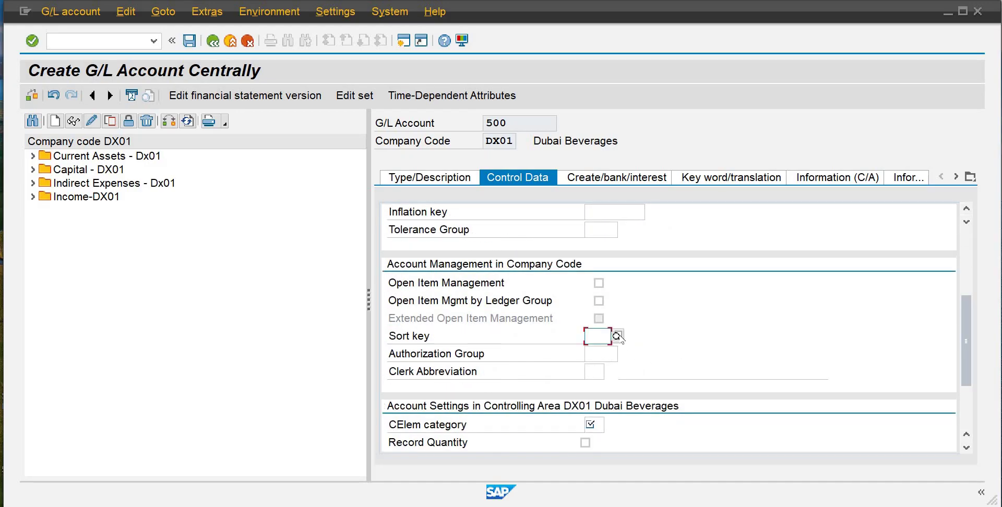
click(617, 336)
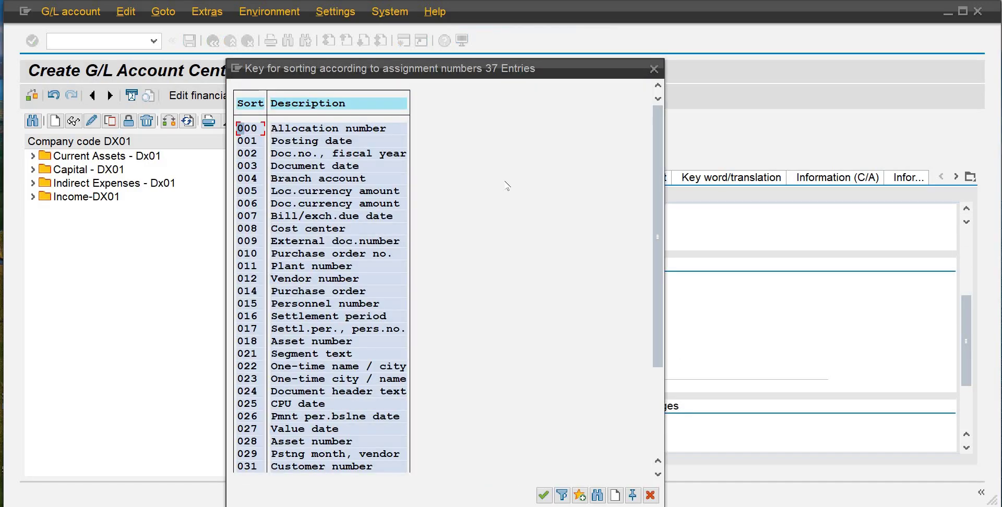
double_click(280, 230)
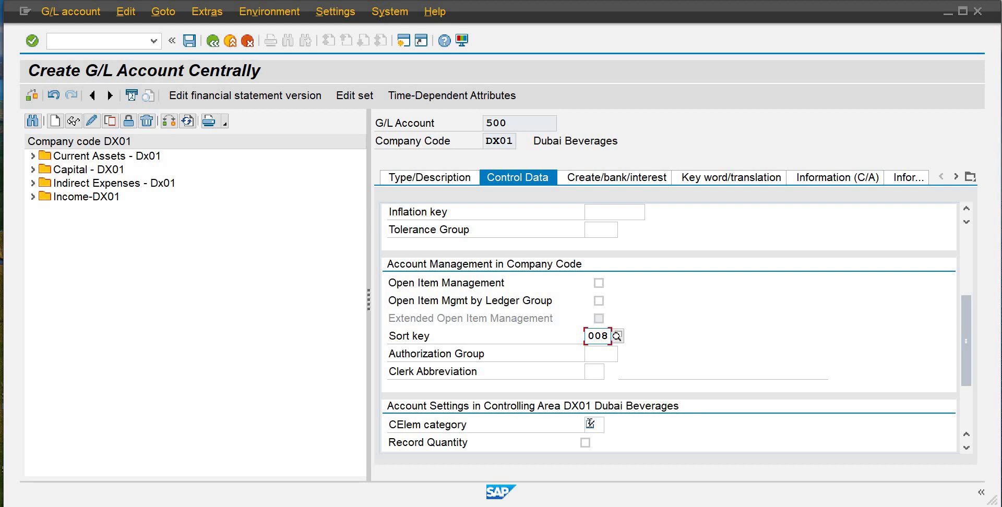
Set the cost element category to 01, Primary costs/cost-reducing revenues, for controlling area DX01
click(589, 424)
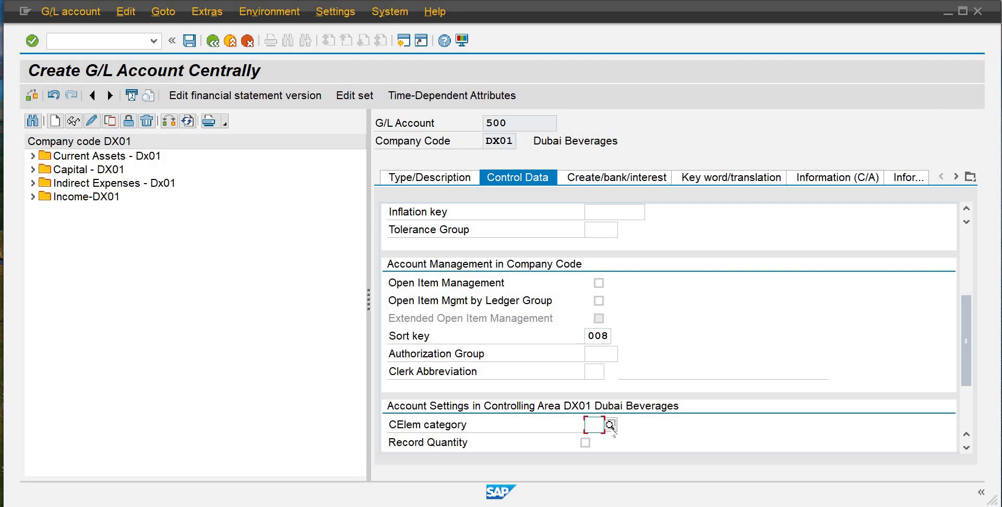
click(610, 425)
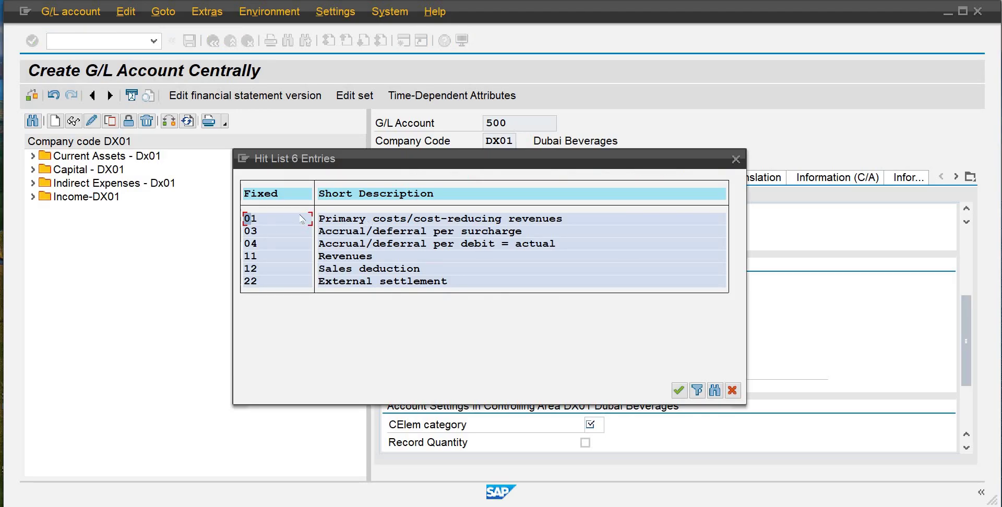
click(462, 223)
click(678, 391)
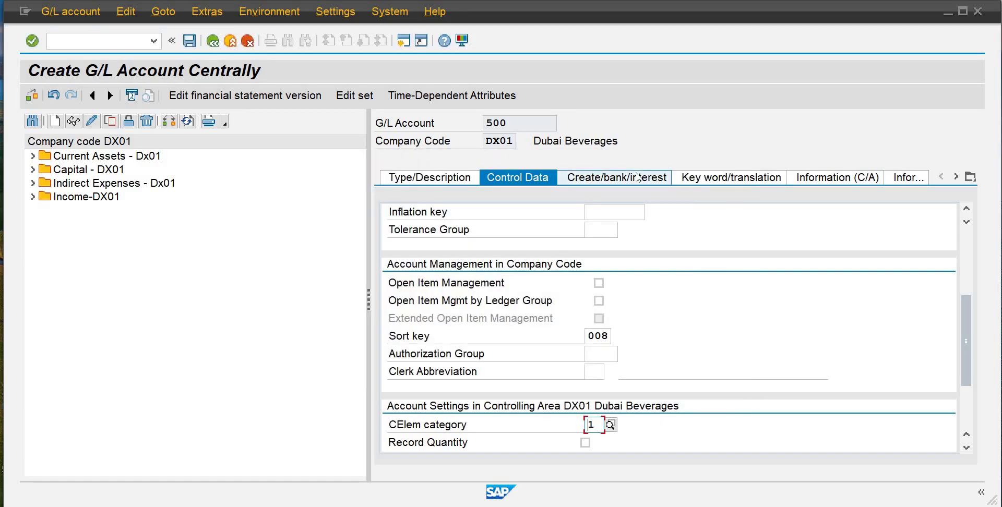
Set the field status group to G004 in the document creation control of account 500
click(638, 177)
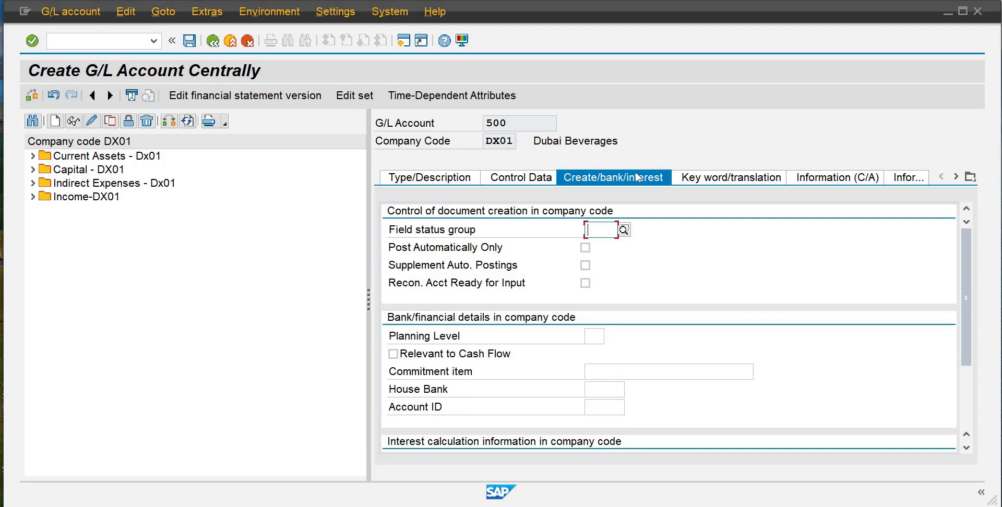
text(g004)
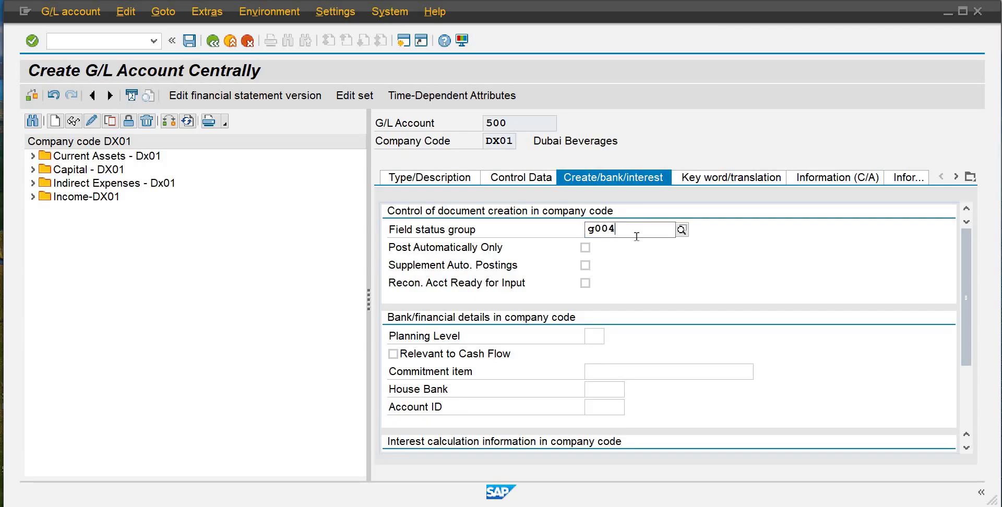
click(635, 263)
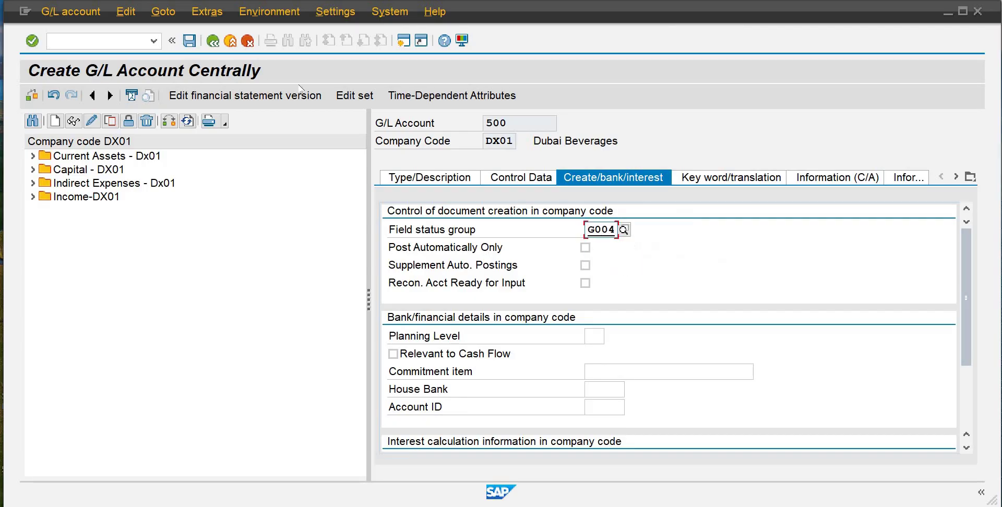
Save G/L account 500 and show the accounts under Indirect Expenses - Dx01
click(189, 42)
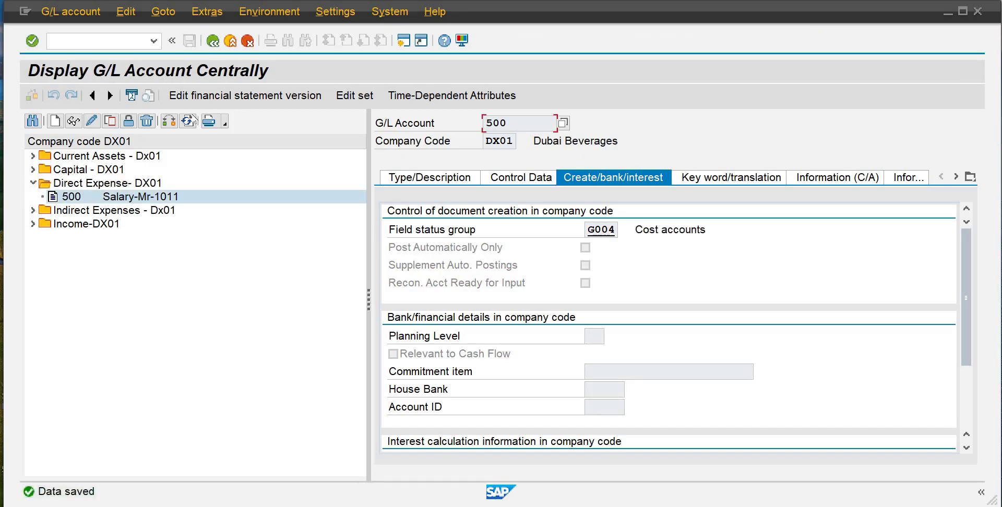
click(34, 212)
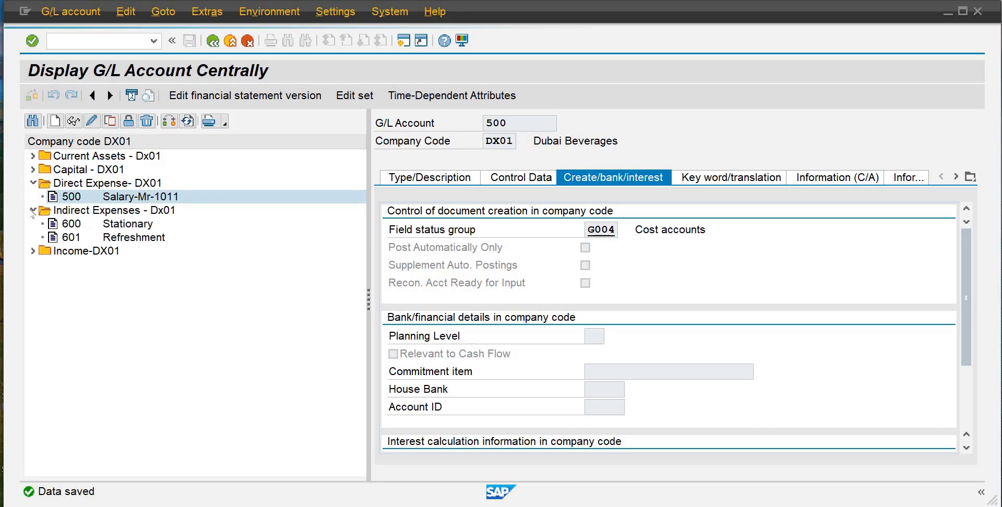
click(119, 236)
click(120, 225)
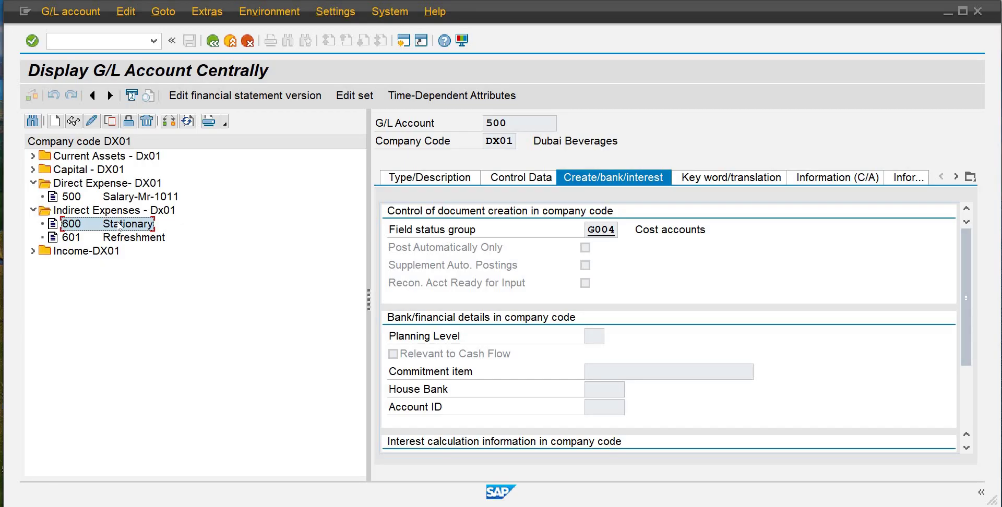
Leave the G/L account display and start G/L account document entry with transaction FB50
click(215, 46)
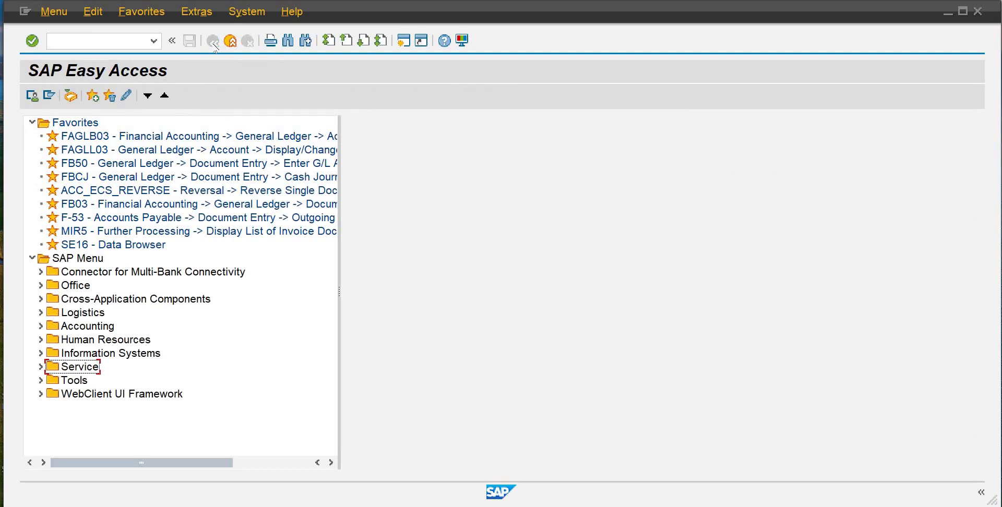
click(62, 42)
text(fv)
key(BackSpace)
text(b50)
key(Return)
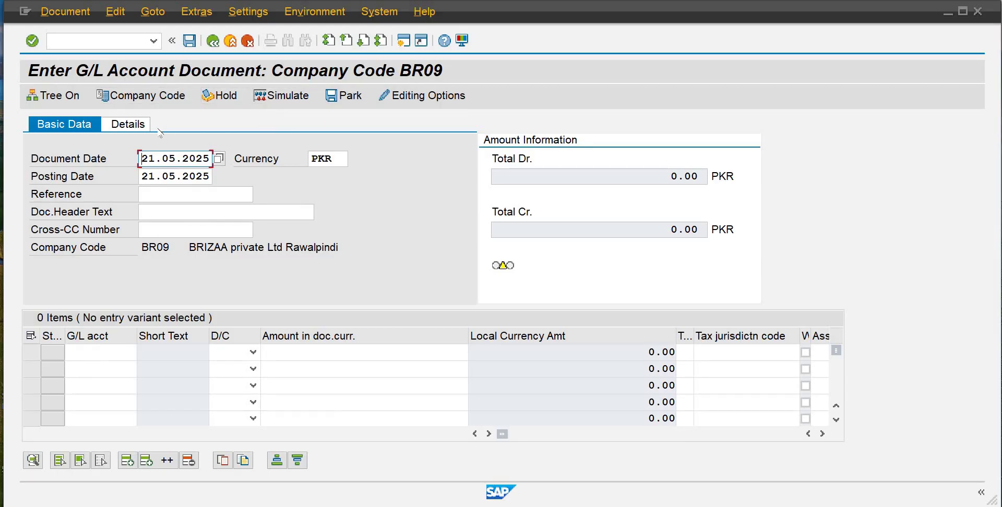
Switch the G/L document entry to company code DX01
click(160, 99)
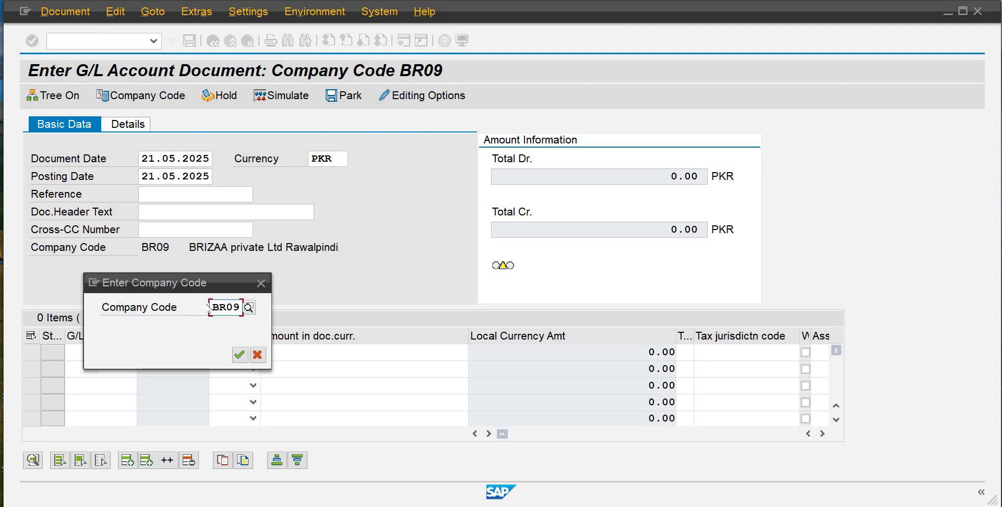
key(BackSpace)
key(BackSpace)
key(BackSpace)
key(BackSpace)
text(dx01)
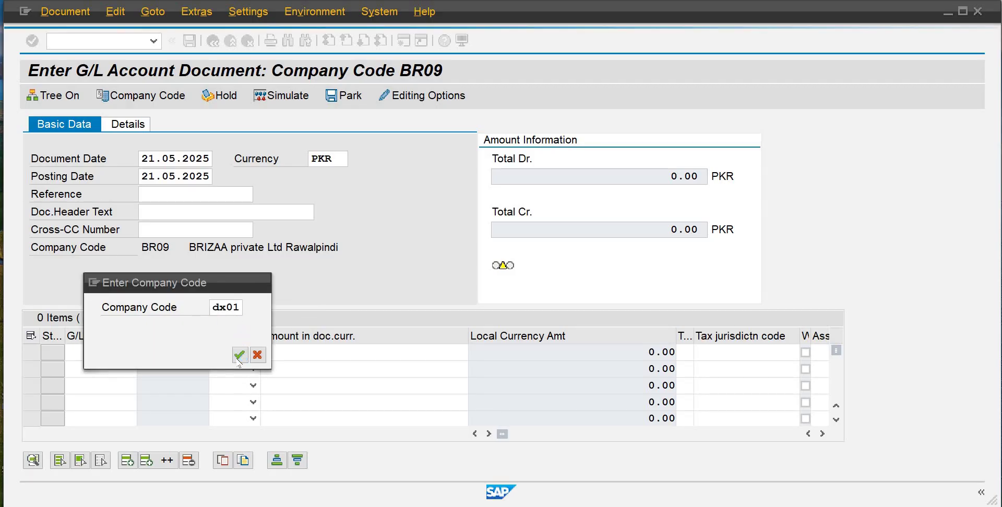
click(239, 355)
click(237, 360)
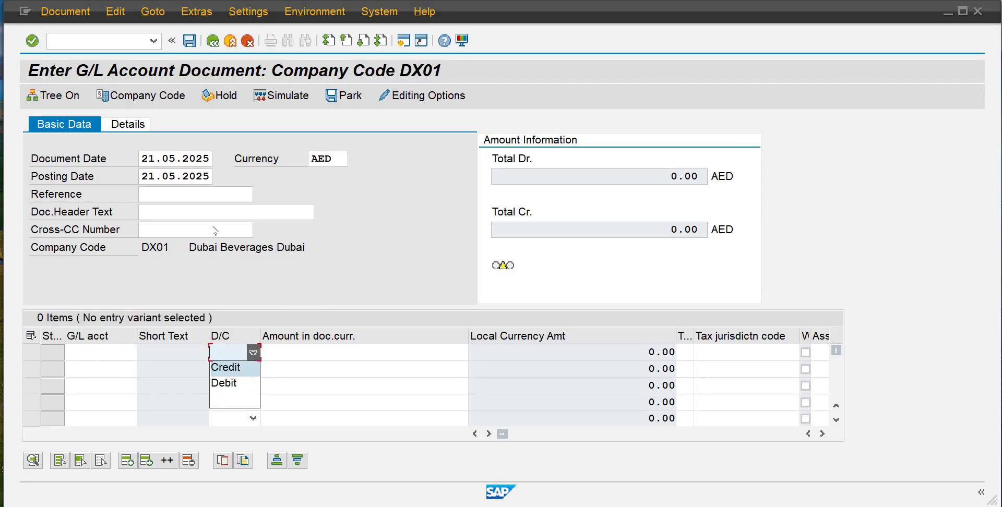
click(208, 208)
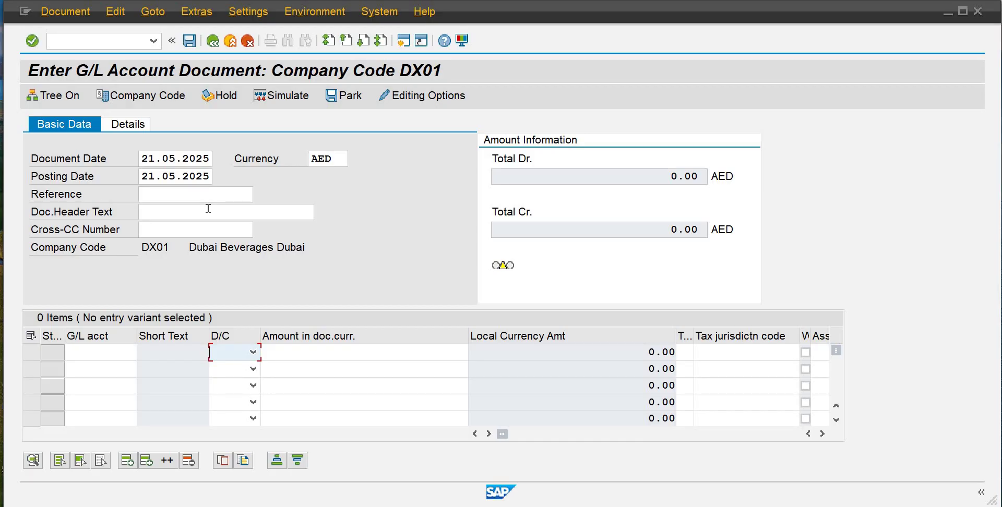
Enter Stationery-HR-Recruitmnt as the document header text
click(207, 209)
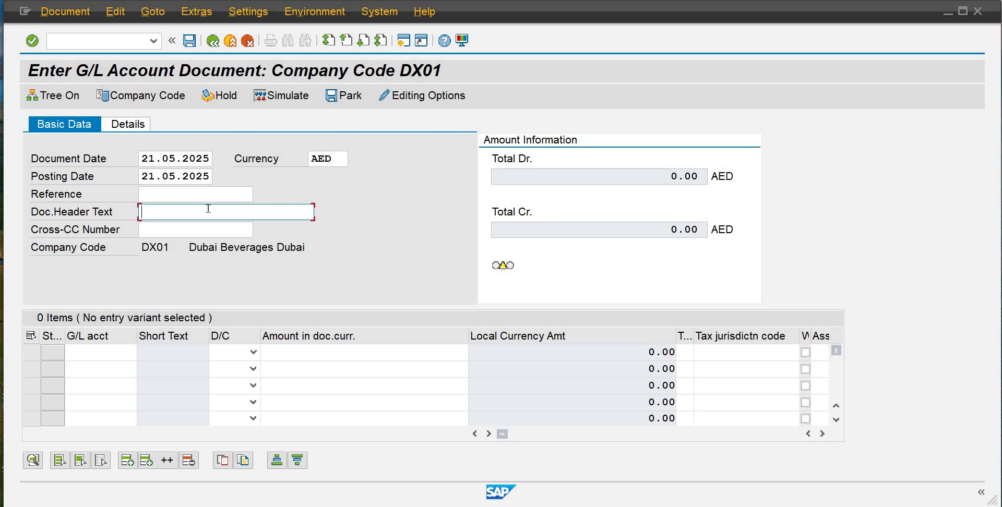
text(Stationae)
text(y)
key(BackSpace)
key(BackSpace)
key(BackSpace)
text(ry-)
key(Caps_Lock)
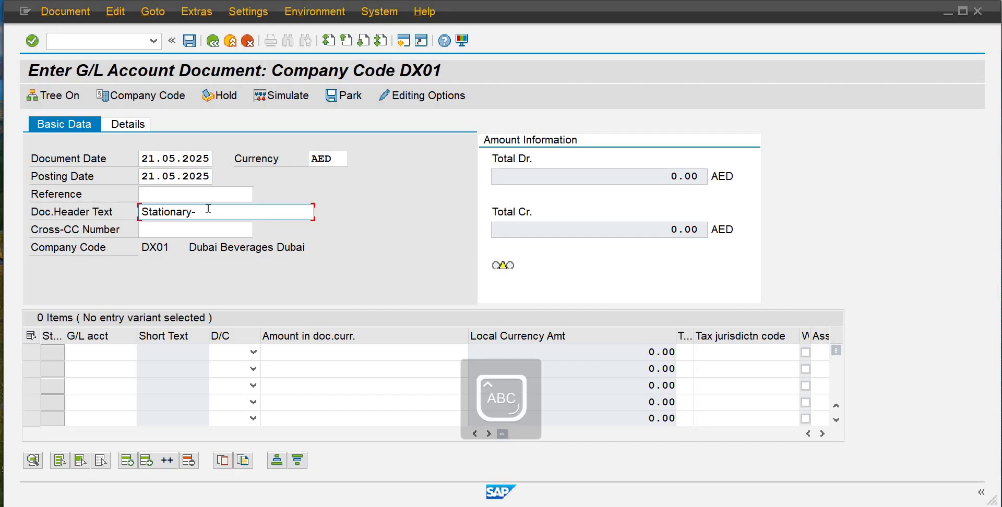
key(Caps_Lock)
text(H)
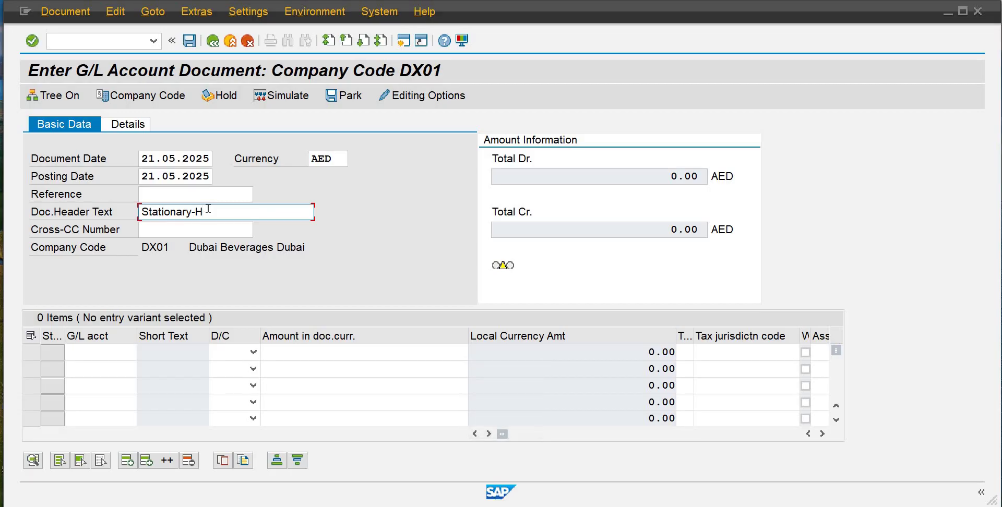
text(R-Rec)
click(182, 211)
key(BackSpace)
text(ery-HR-Recruitmnt)
Look up the G/L accounts in chart of accounts COAX for the first line item, then close the list without choosing one
click(104, 354)
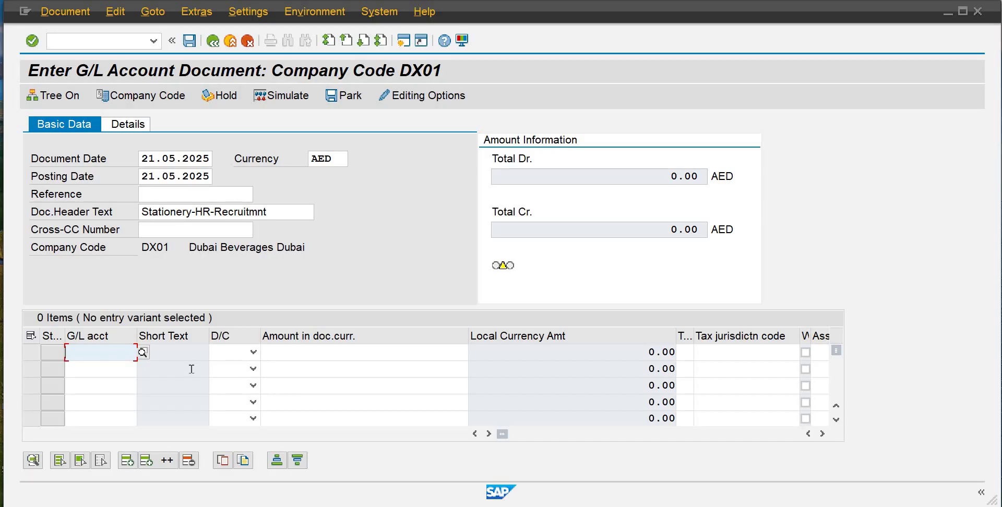
click(143, 354)
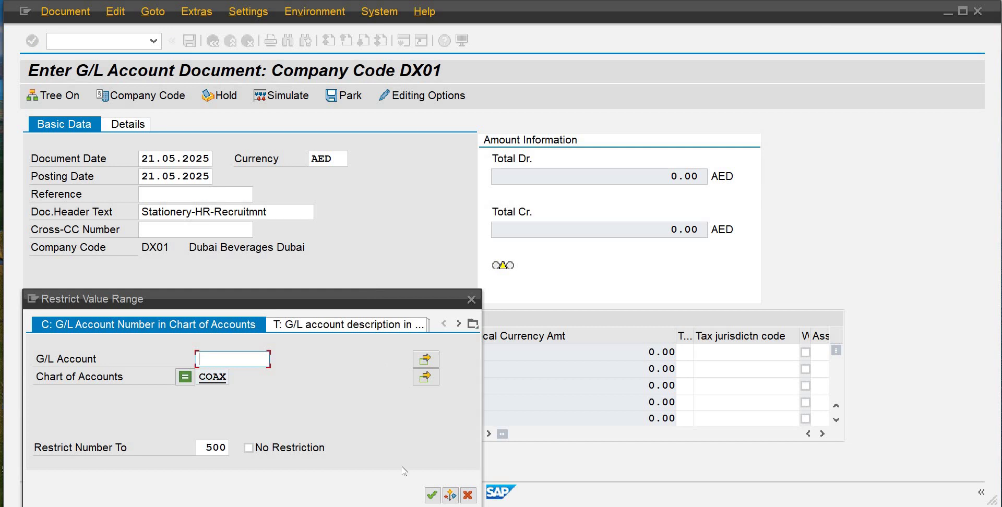
click(432, 495)
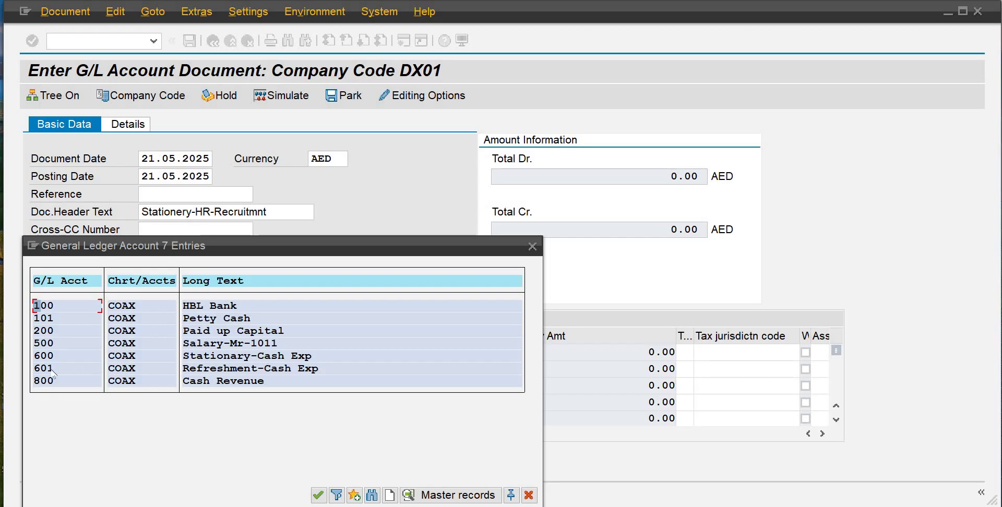
click(38, 357)
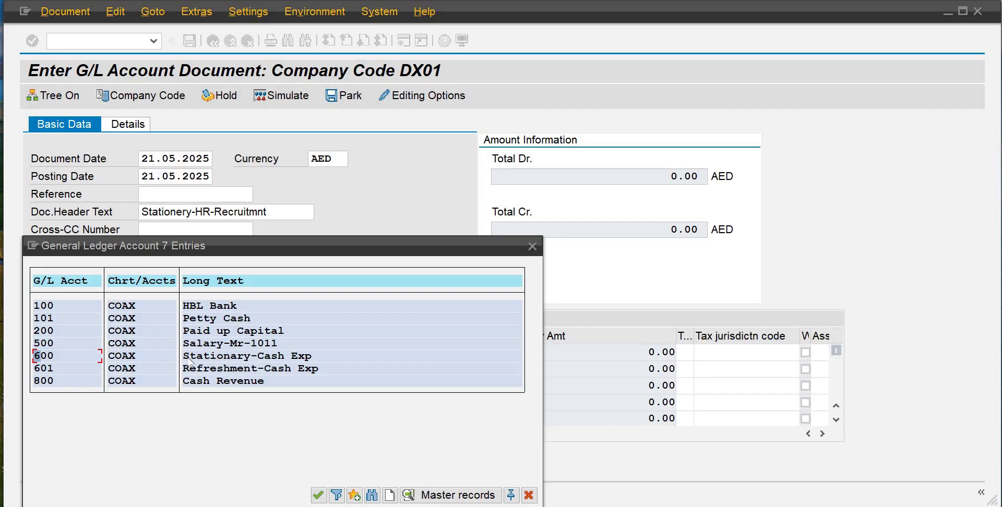
click(533, 246)
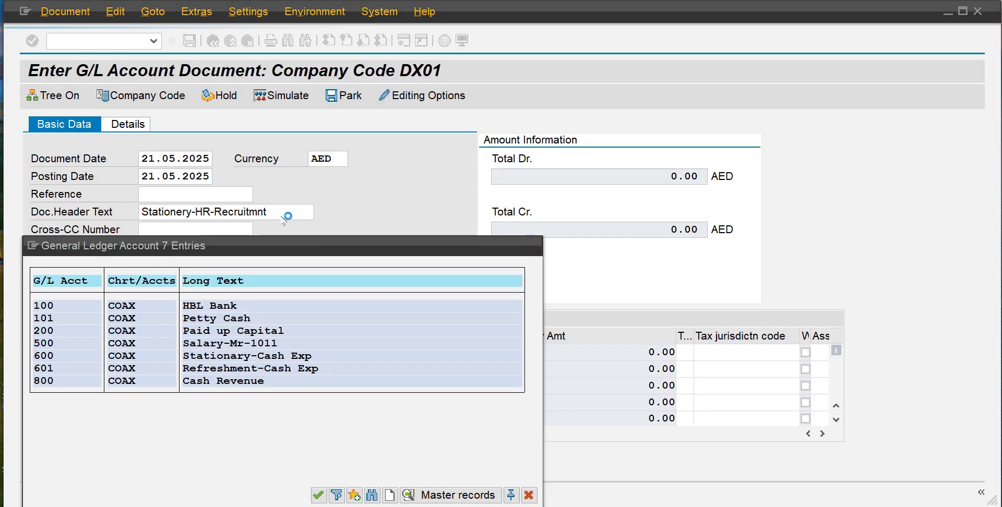
Replace the document header text with Salary-HR-Recrmt
drag(286, 212, 139, 212)
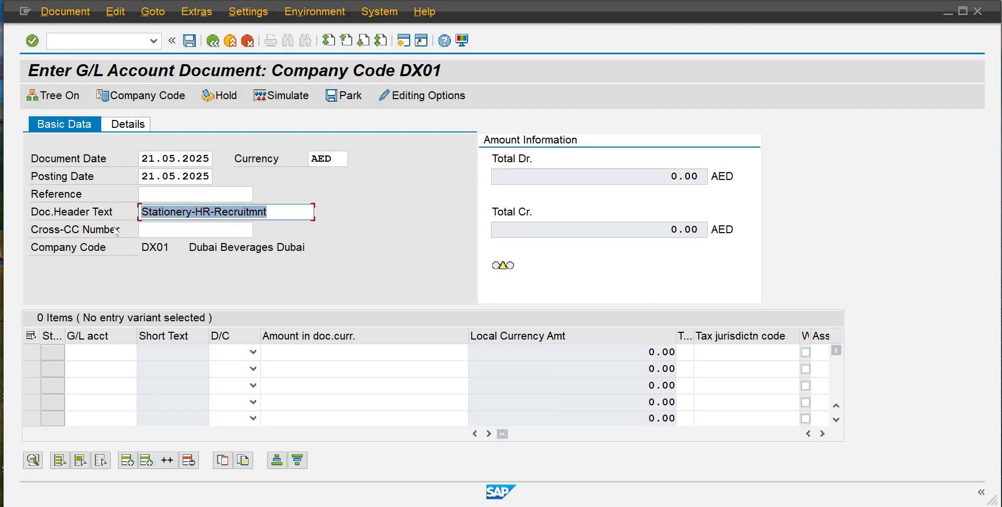
text(SA)
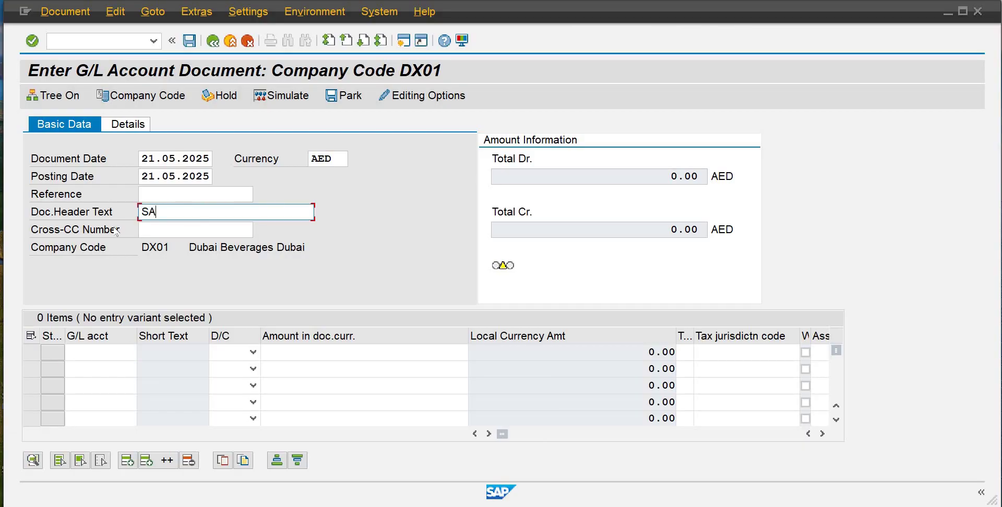
key(BackSpace)
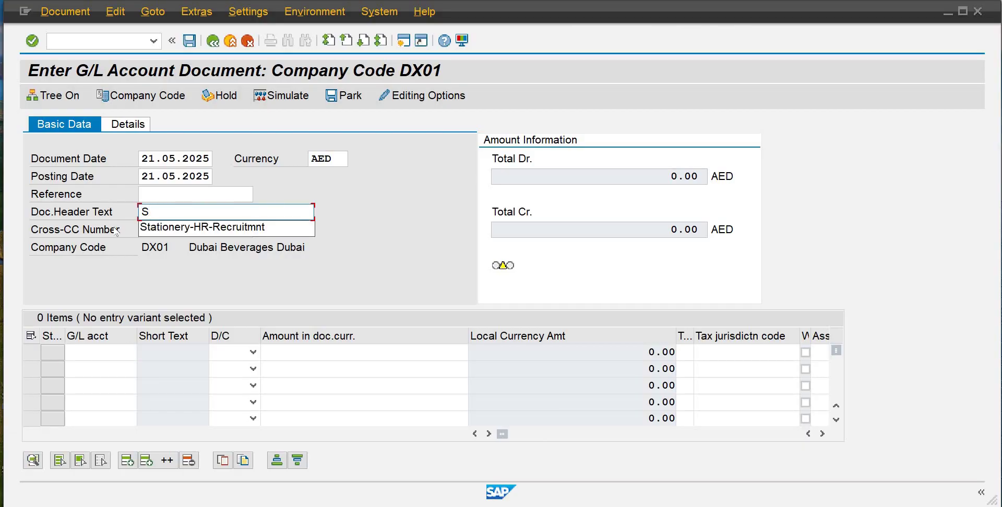
text(ala)
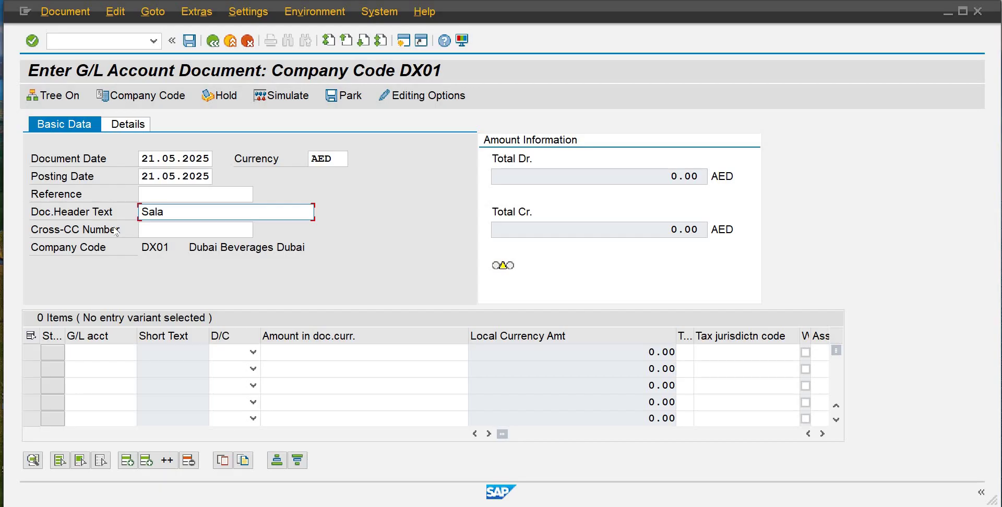
text(ry-HR-Recr)
text(mt)
Enter the first line item as a debit of 15000 to G/L account 500
click(84, 355)
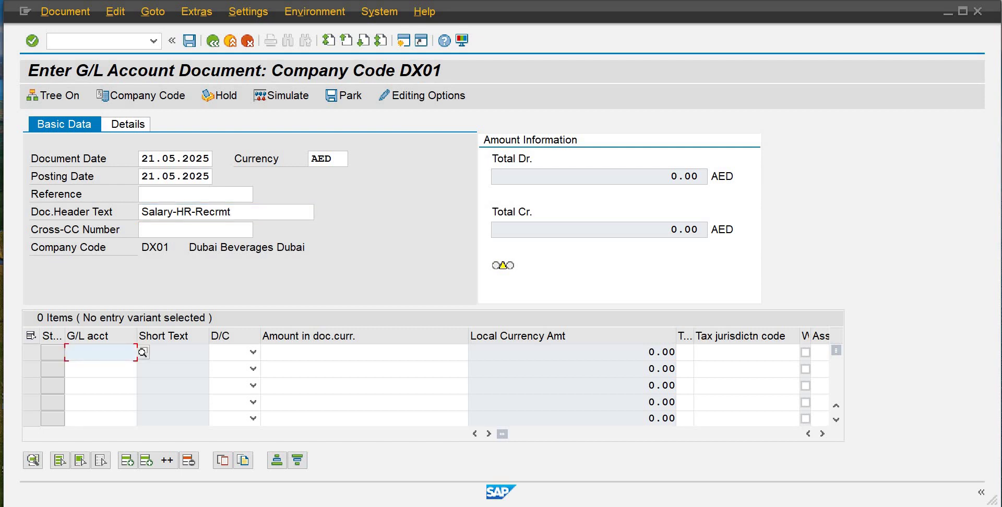
text(500)
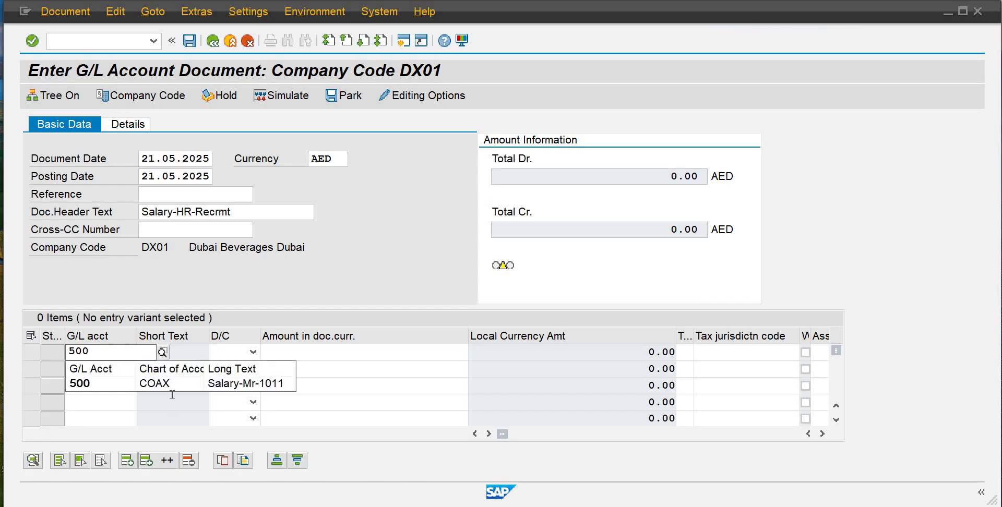
click(162, 384)
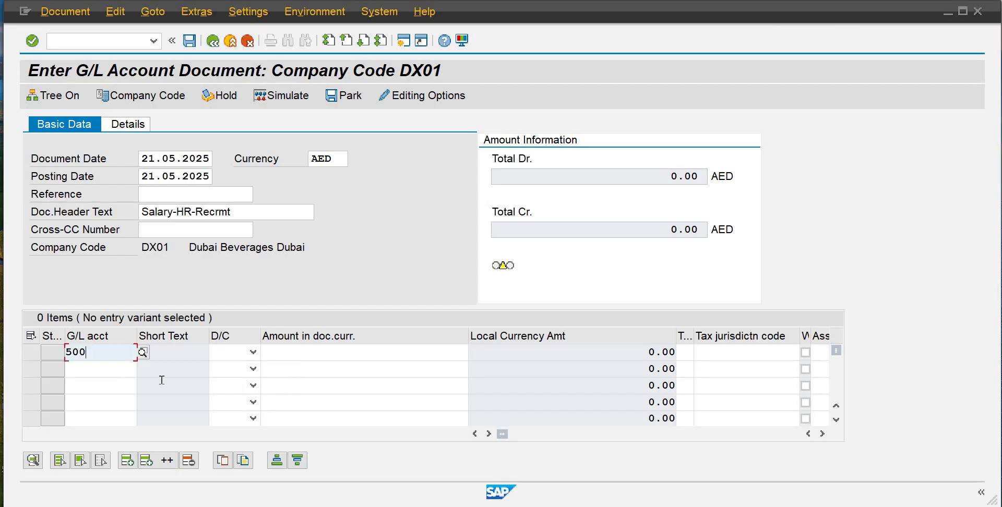
key(Tab)
key(Down)
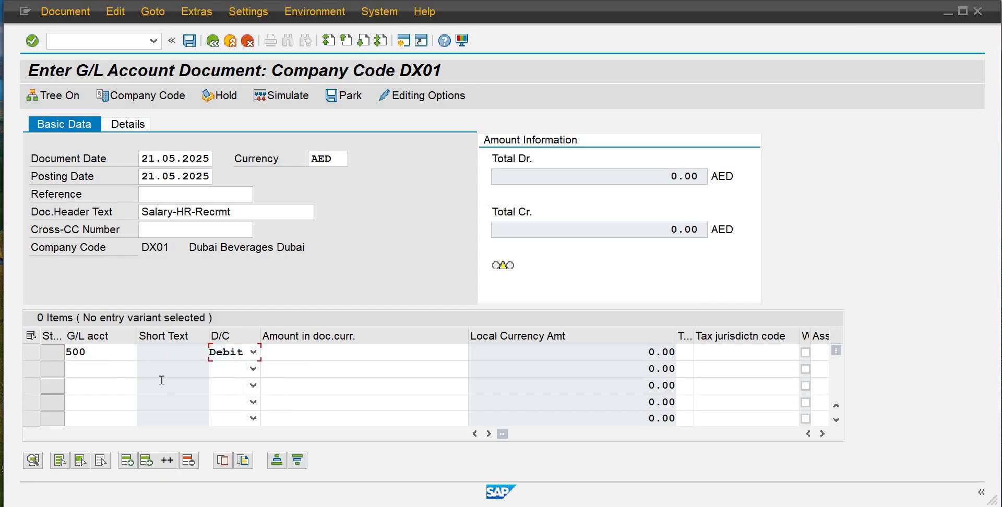
key(Tab)
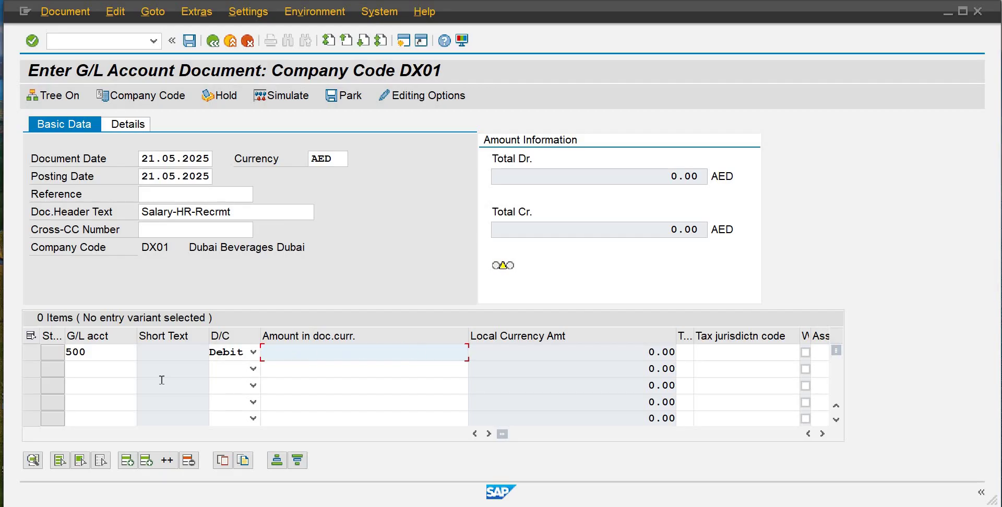
text(15000)
key(Return)
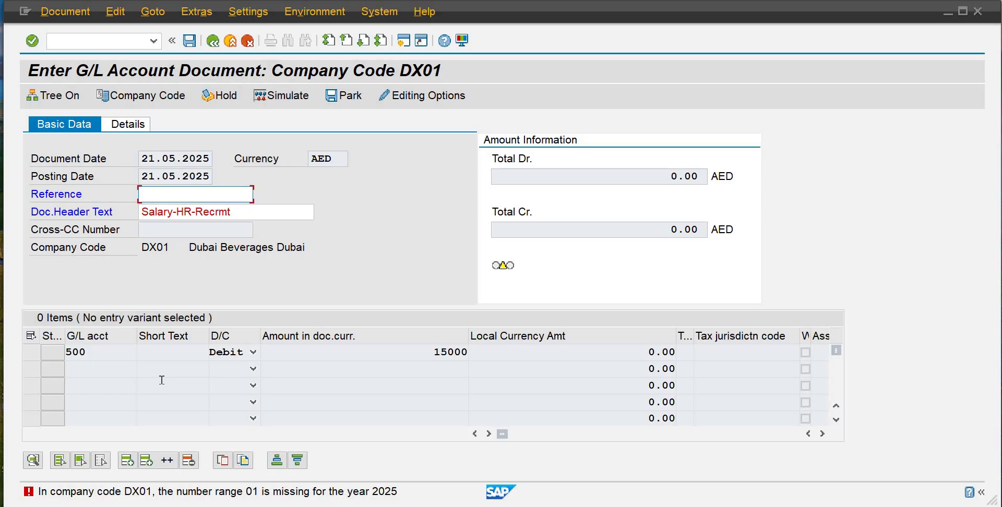
In a new session, run FBN1 and open company code DX01's accounting document number range intervals for editing
click(120, 40)
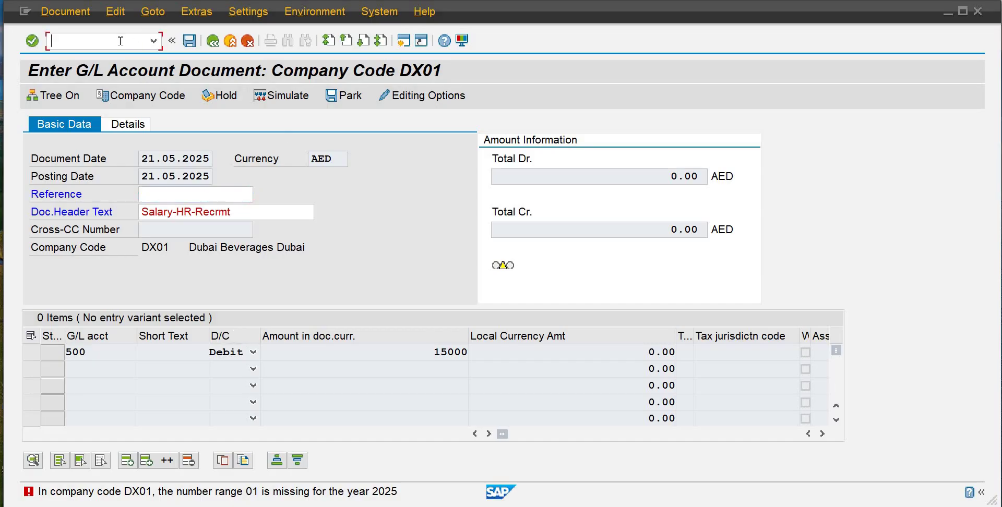
click(404, 41)
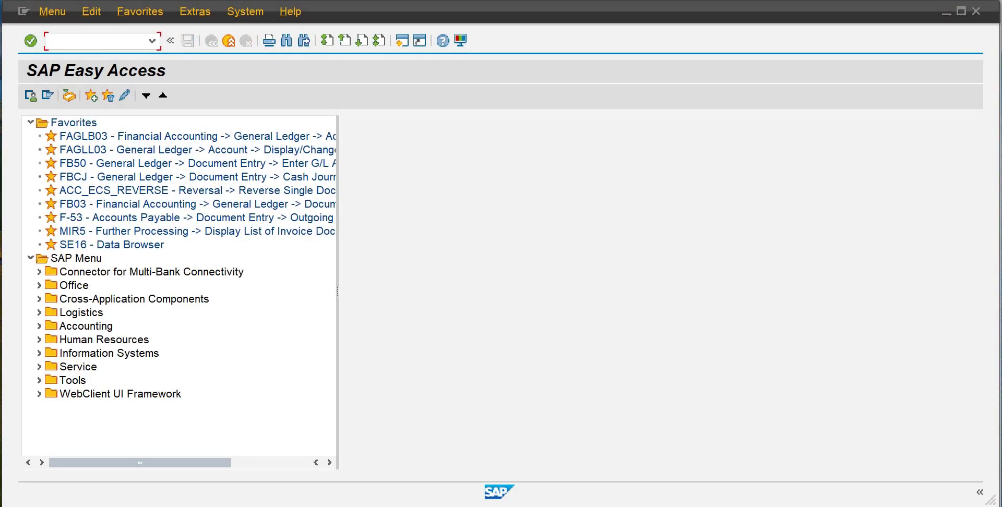
text(fbn1)
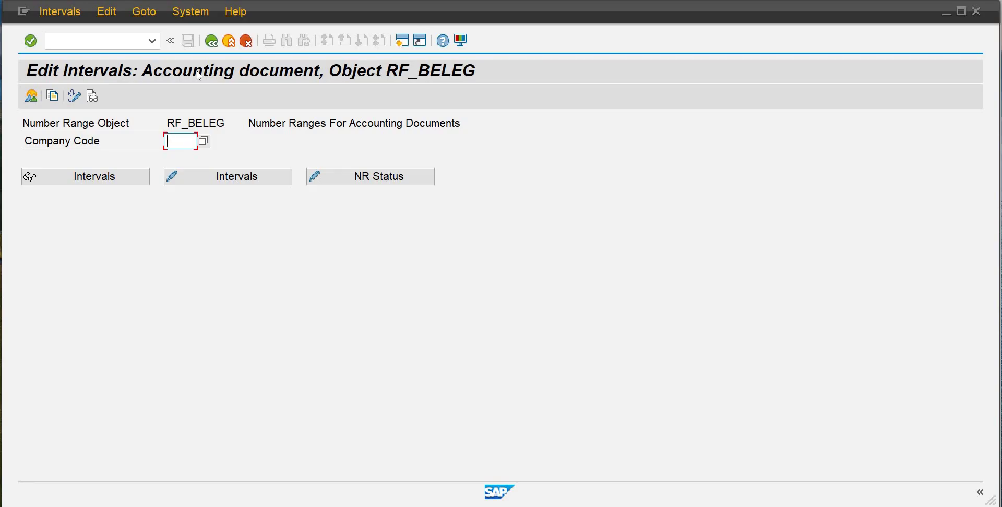
text(dx01)
key(Return)
click(226, 179)
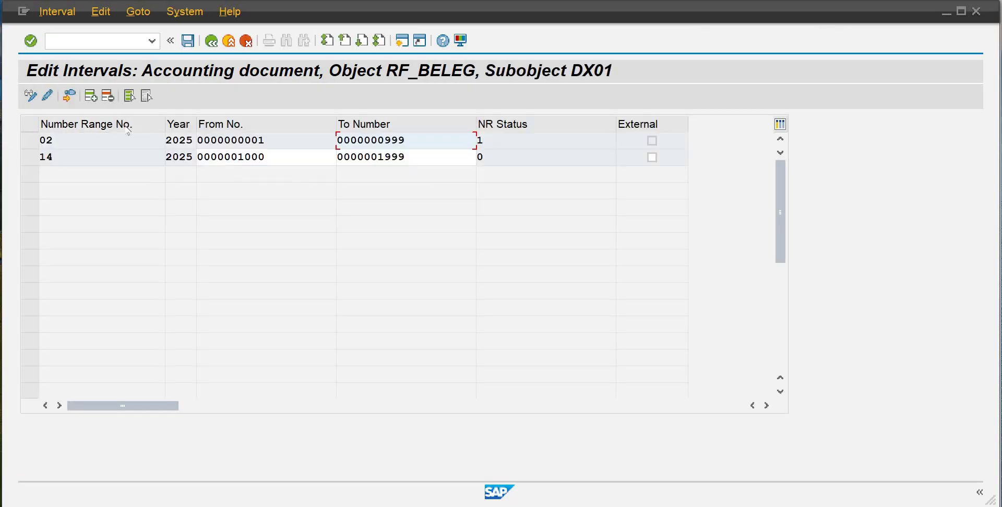
Insert number range interval 01 for year 2025, running from 2000 to 2999
click(91, 96)
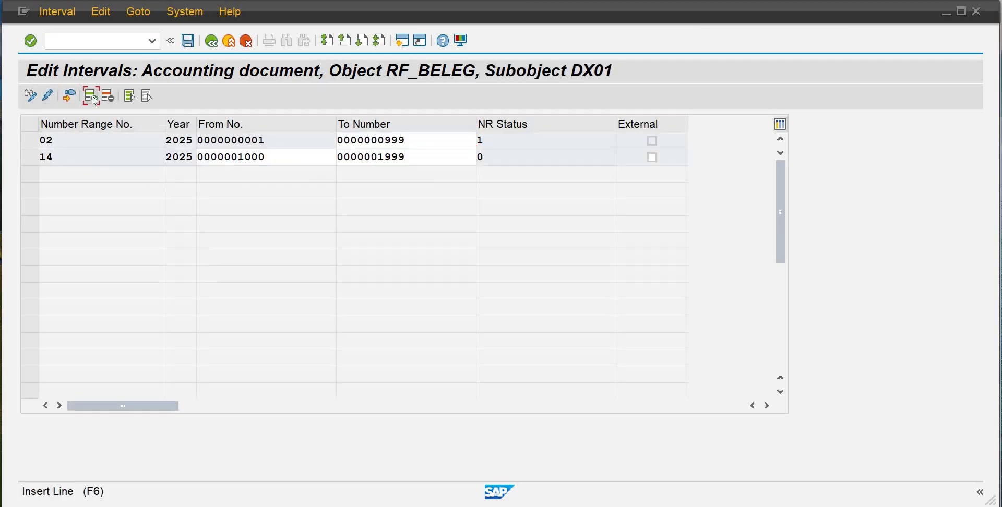
text(01)
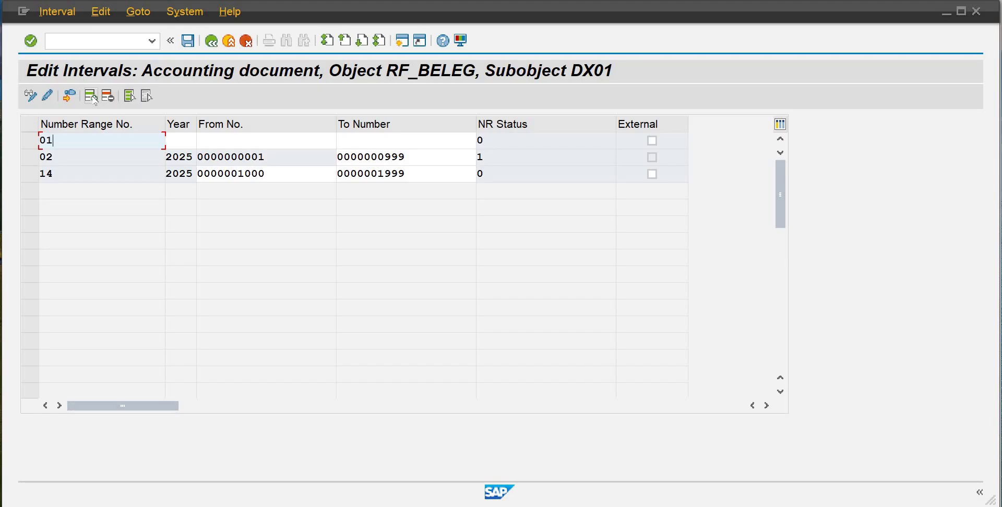
key(Tab)
text(2025)
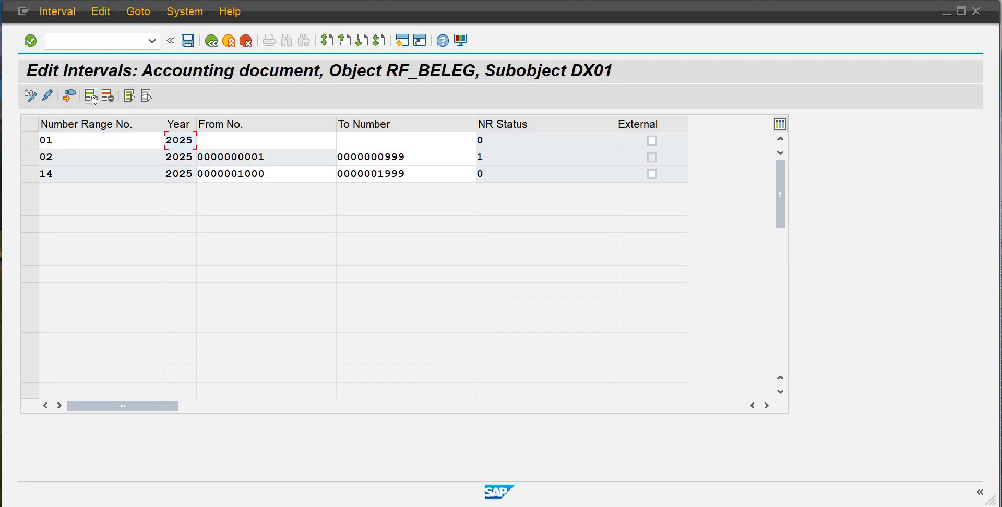
key(Tab)
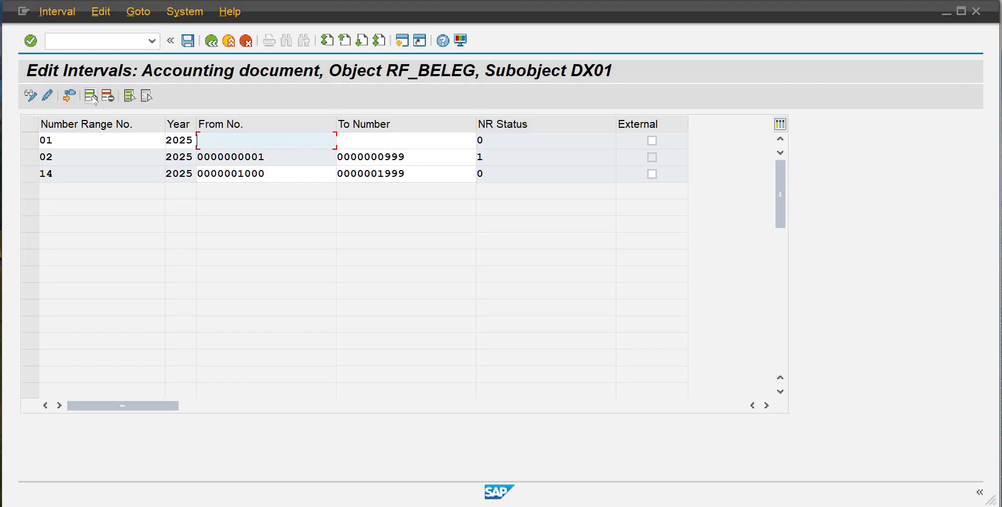
text(2000)
key(Tab)
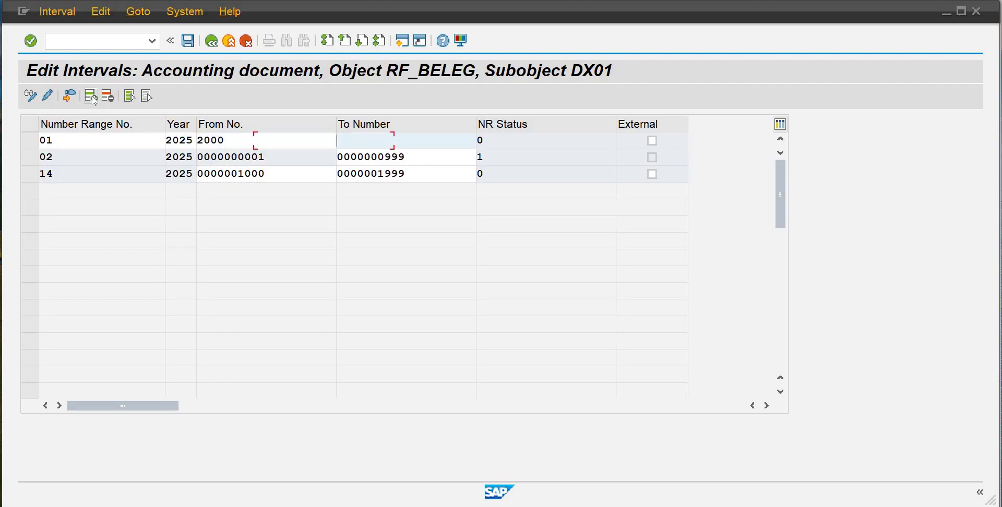
text(2999)
key(Return)
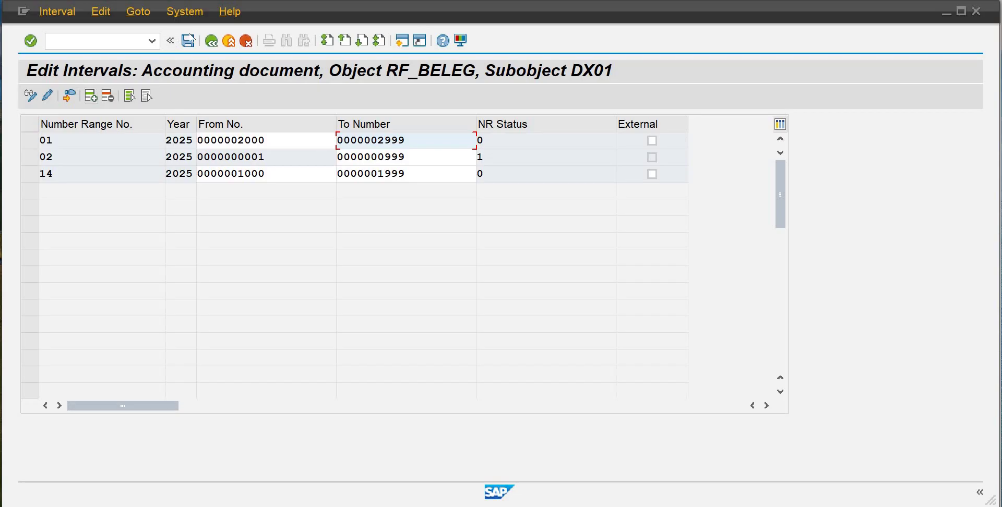
Save the DX01 number range intervals, accepting the transport notice, and leave interval maintenance
click(188, 40)
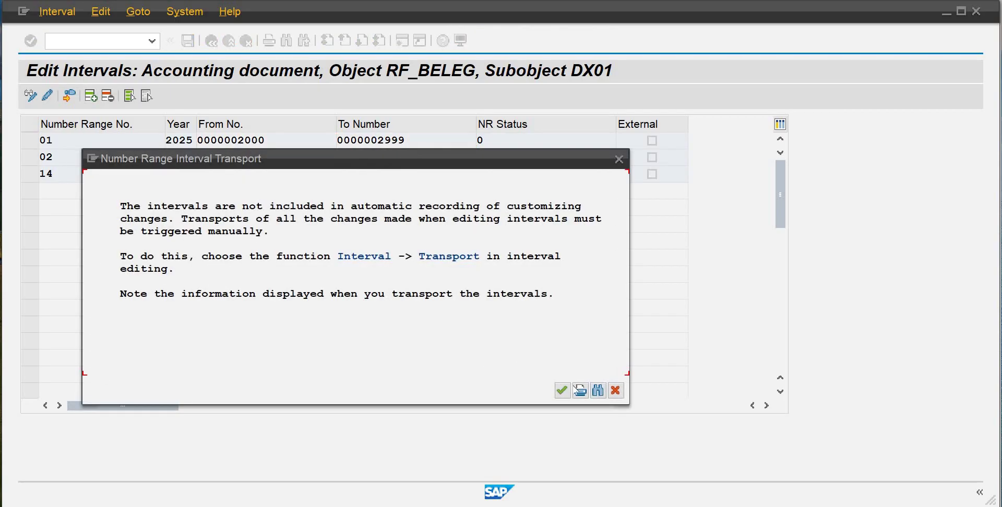
click(562, 390)
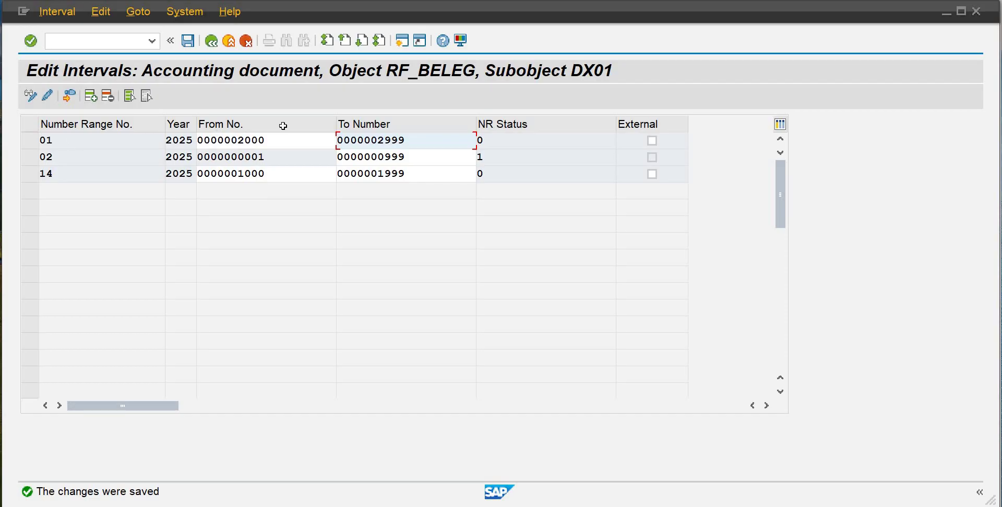
drag(265, 140, 237, 141)
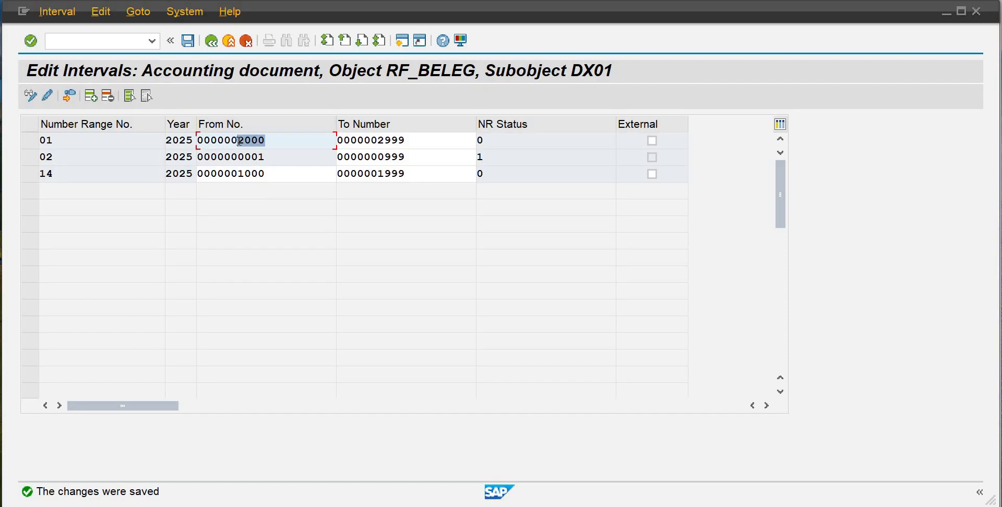
click(409, 141)
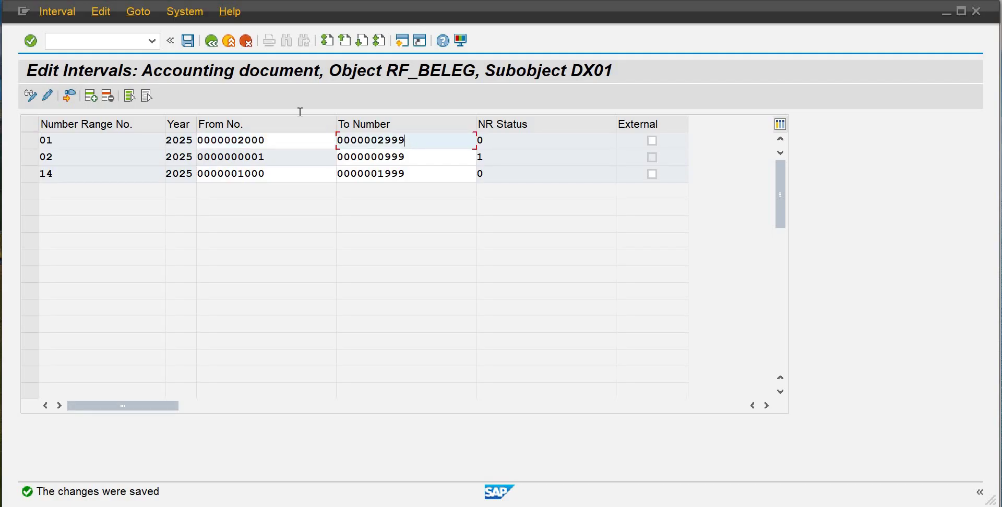
click(188, 42)
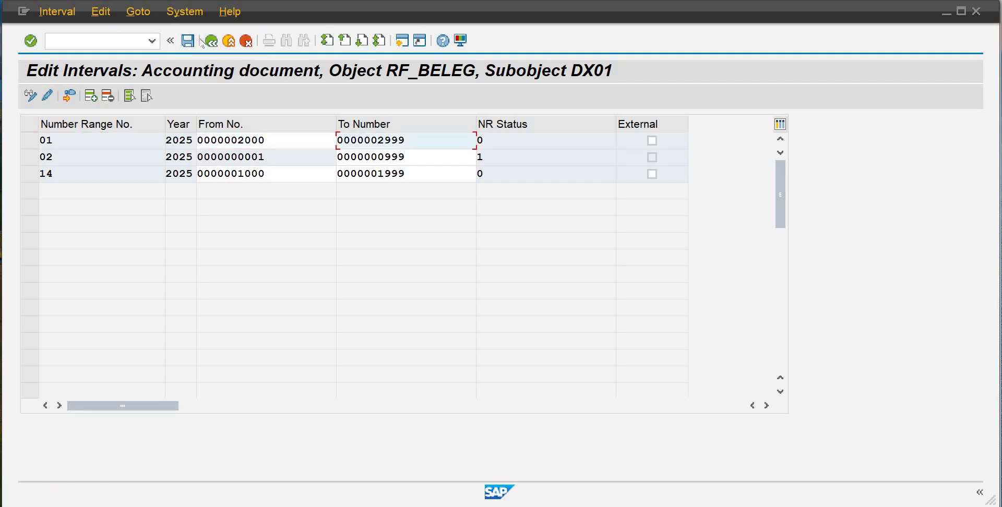
click(211, 42)
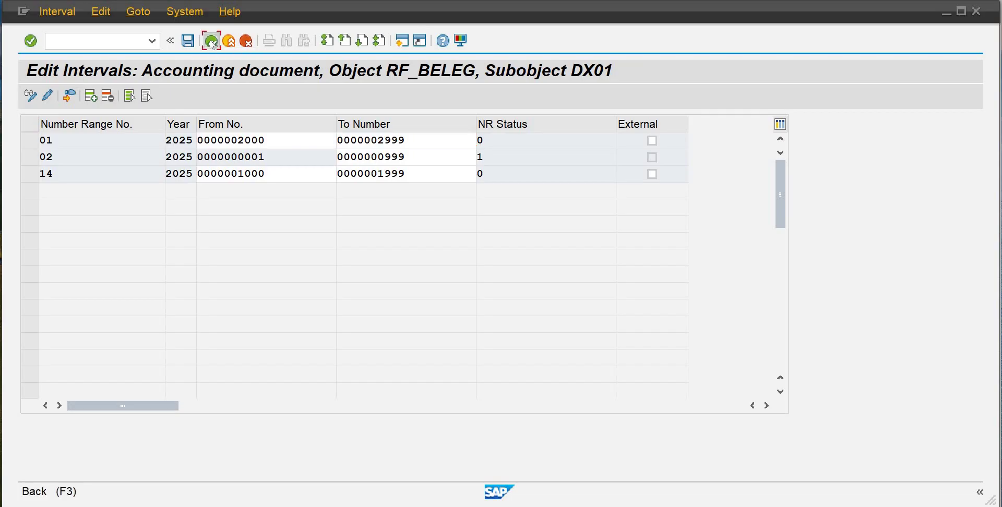
click(212, 42)
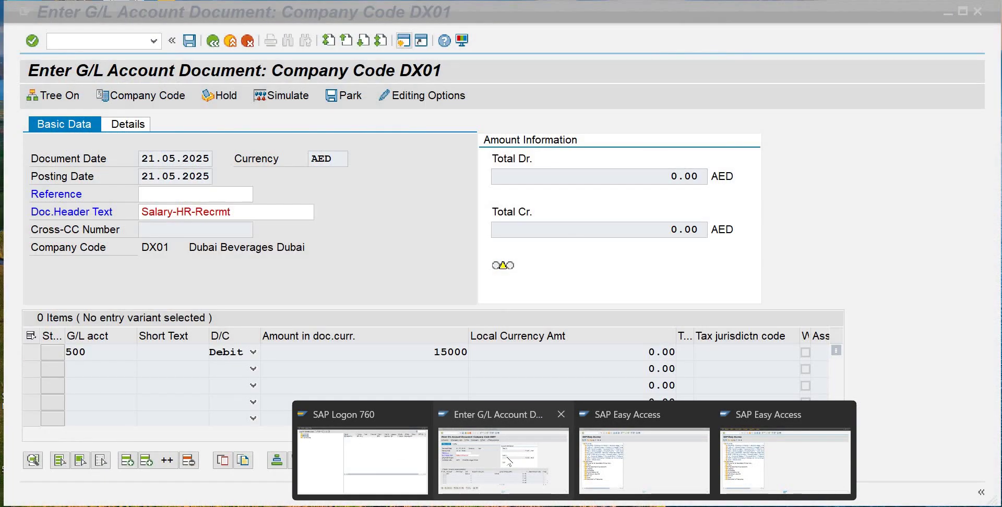
Switch back to the G/L account document session and abandon the entry, returning to SAP Easy Access
click(509, 463)
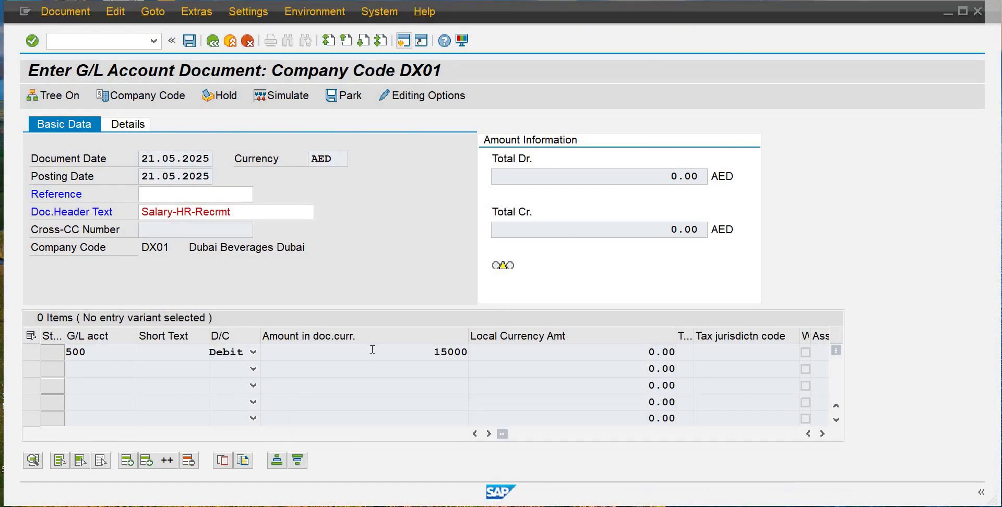
click(95, 40)
text(/n)
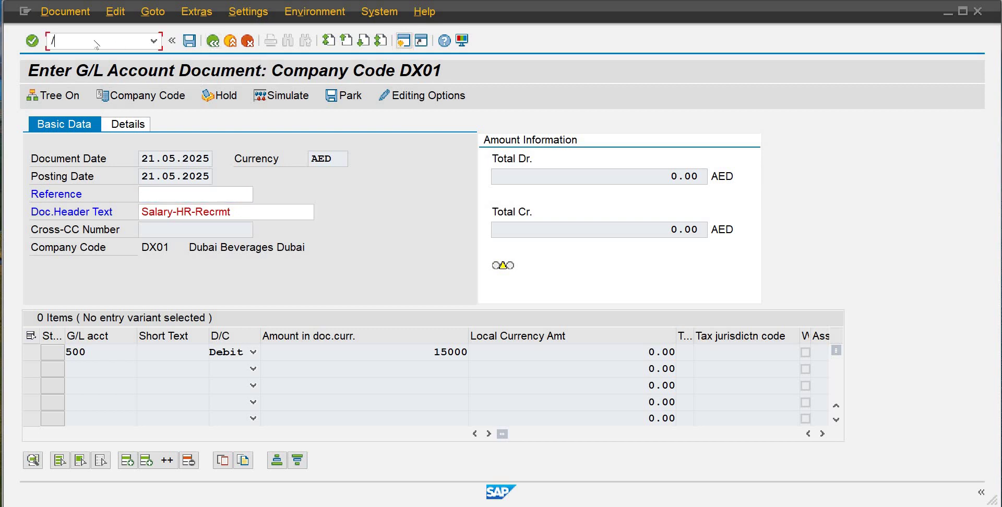
key(Return)
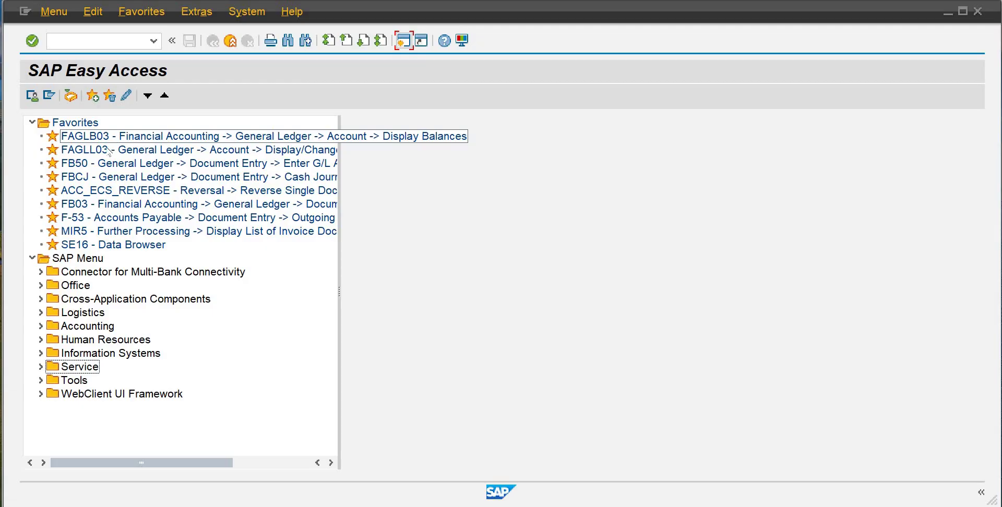
Run the FAGLL03 line item display for G/L accounts 001 to 999 in company code DX01, including all items
double_click(108, 150)
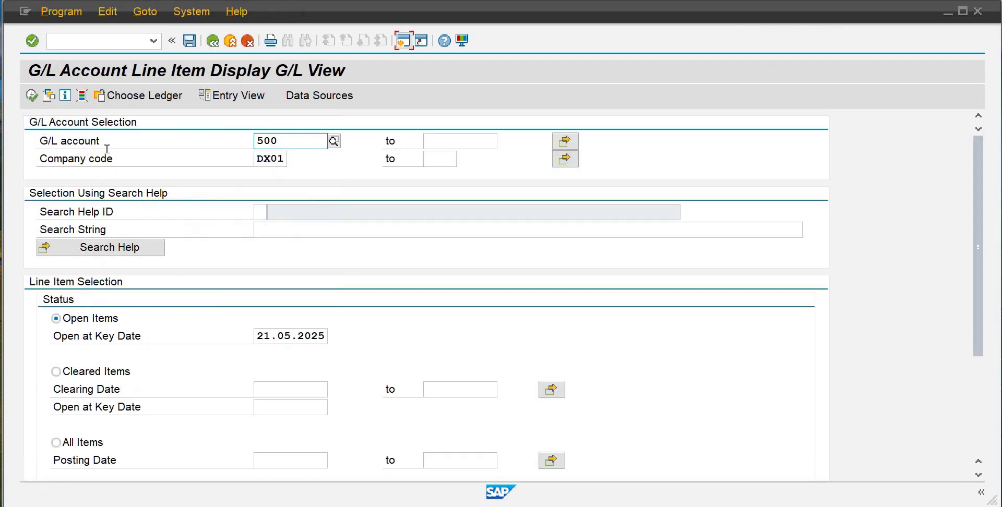
drag(278, 142, 218, 143)
text(001)
key(Return)
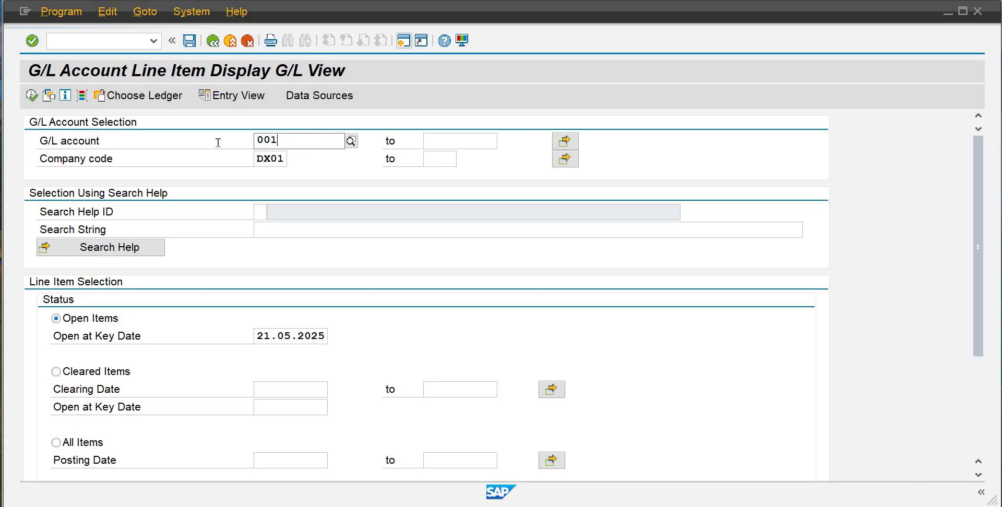
text(999)
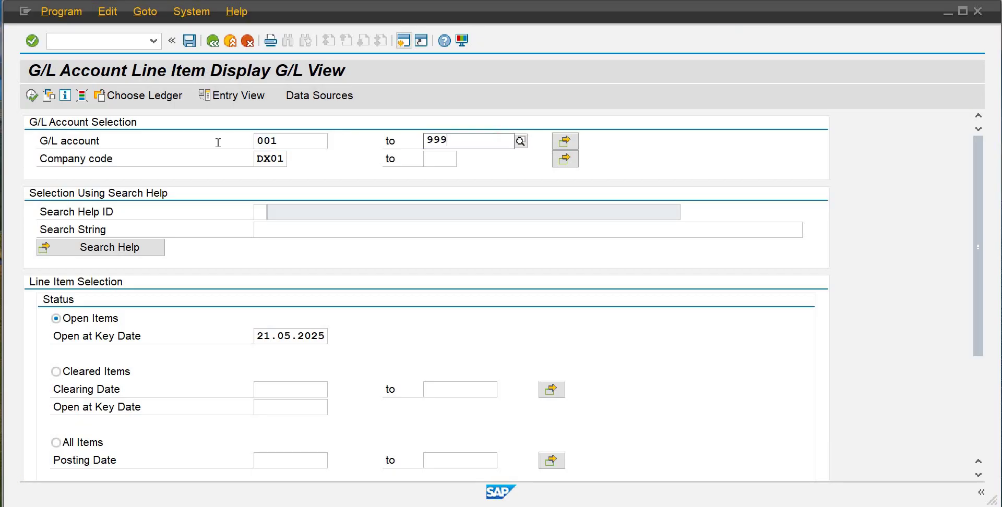
click(56, 443)
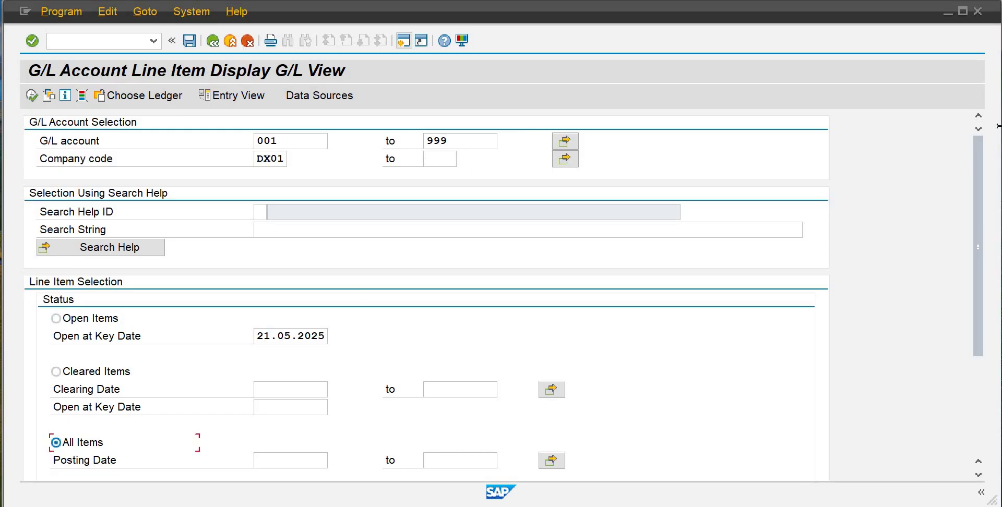
drag(975, 172, 966, 307)
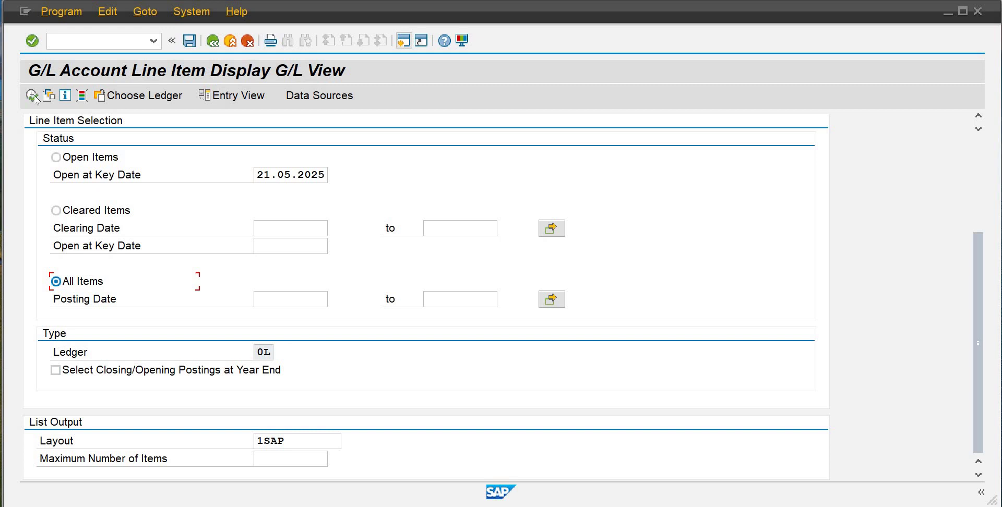
click(31, 97)
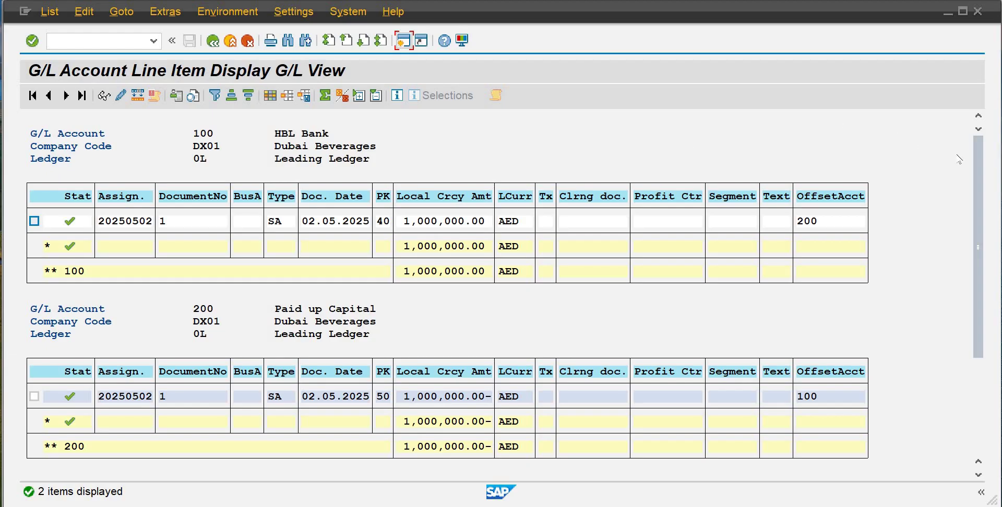
Review the line items listed per G/L account, then return to SAP Easy Access
drag(978, 165, 978, 267)
drag(976, 305, 975, 203)
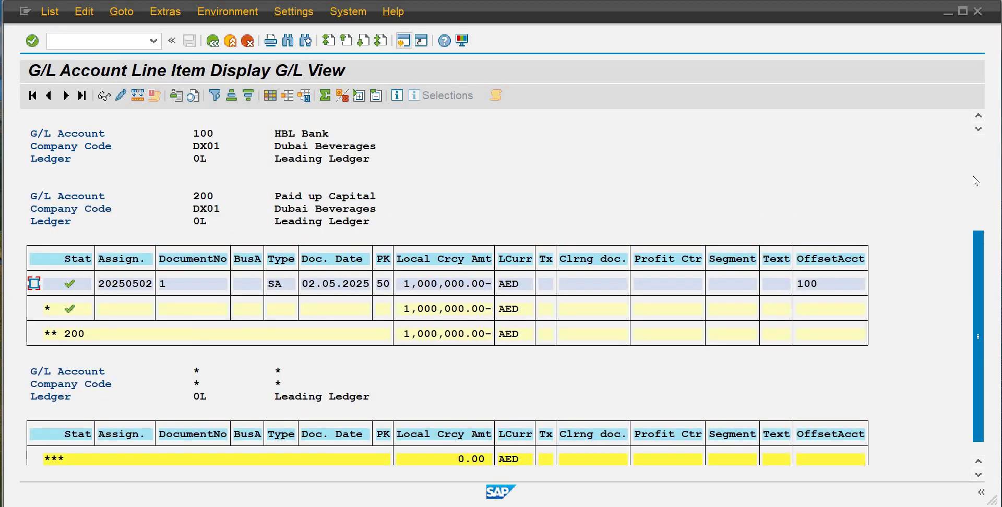
click(213, 41)
click(213, 41)
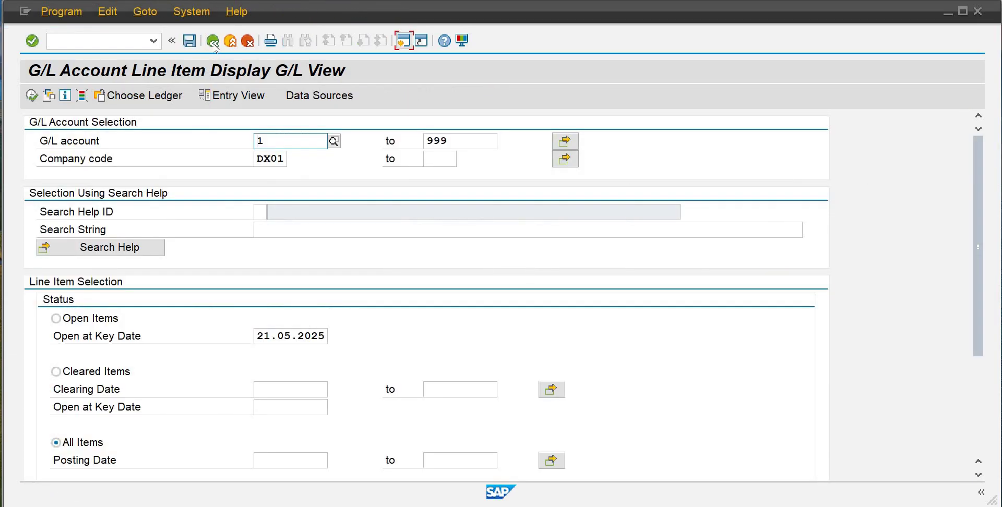
click(213, 42)
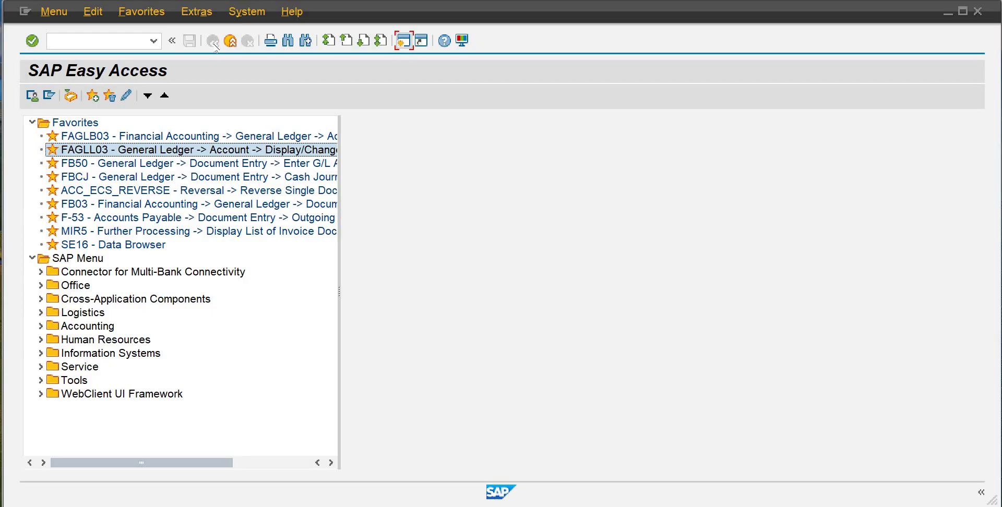
In FS00, copy indirect expense account 601 Refreshment to new G/L account 602 in company code DX01
click(115, 39)
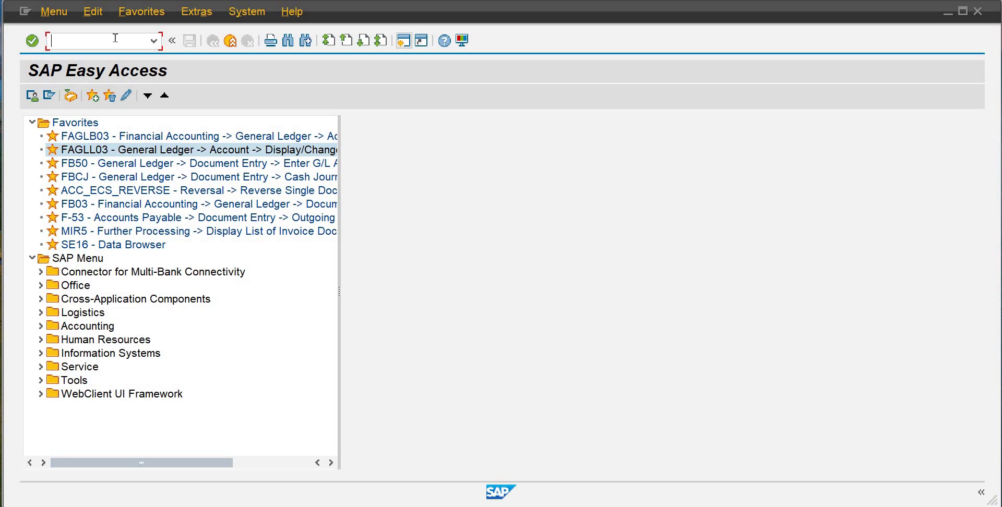
text(fs00)
key(Return)
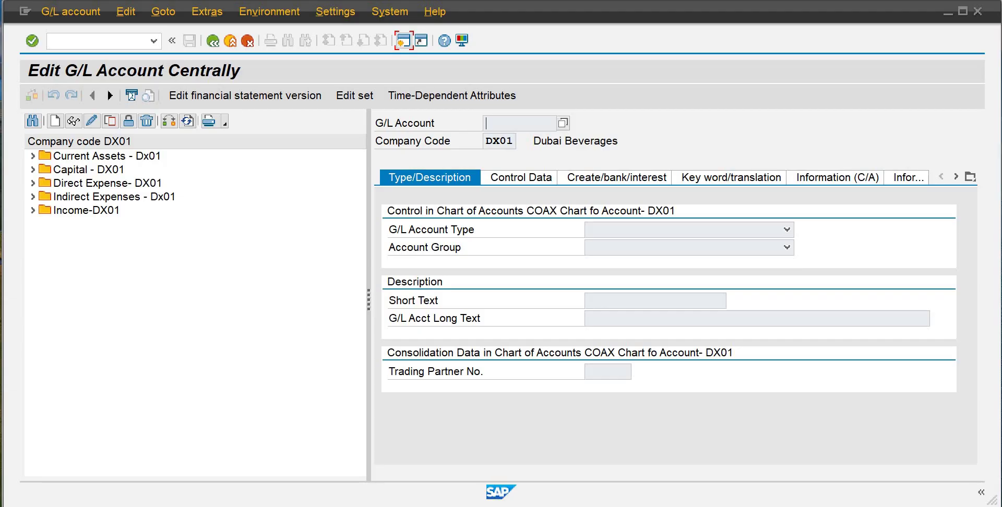
click(33, 197)
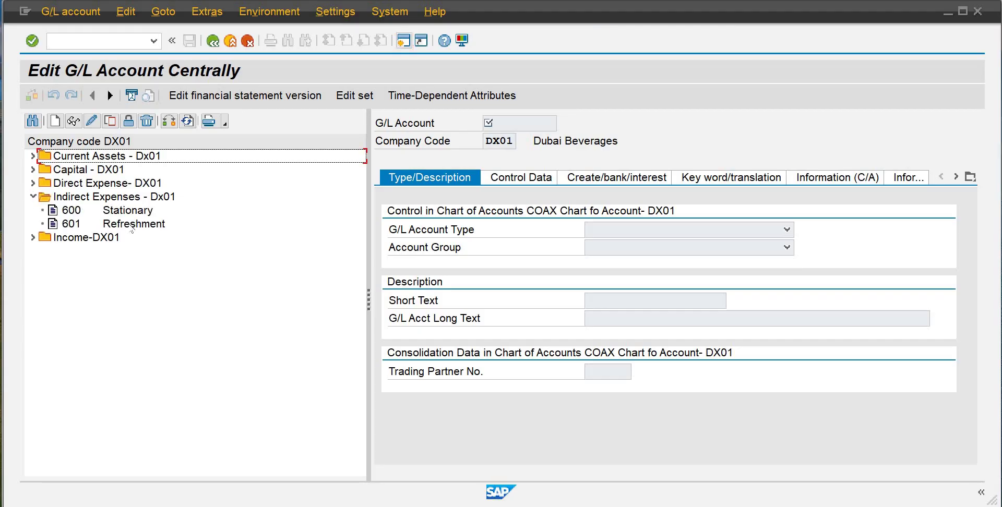
click(132, 225)
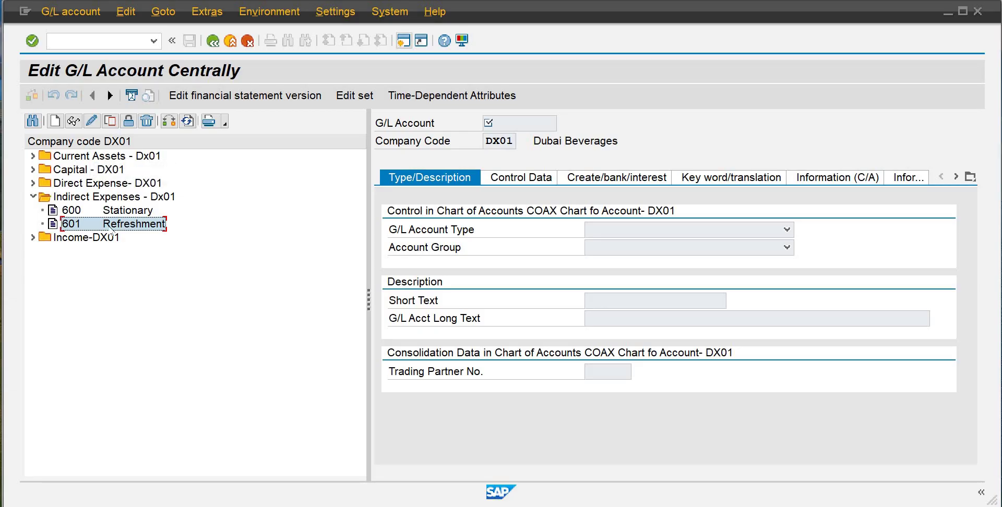
click(110, 122)
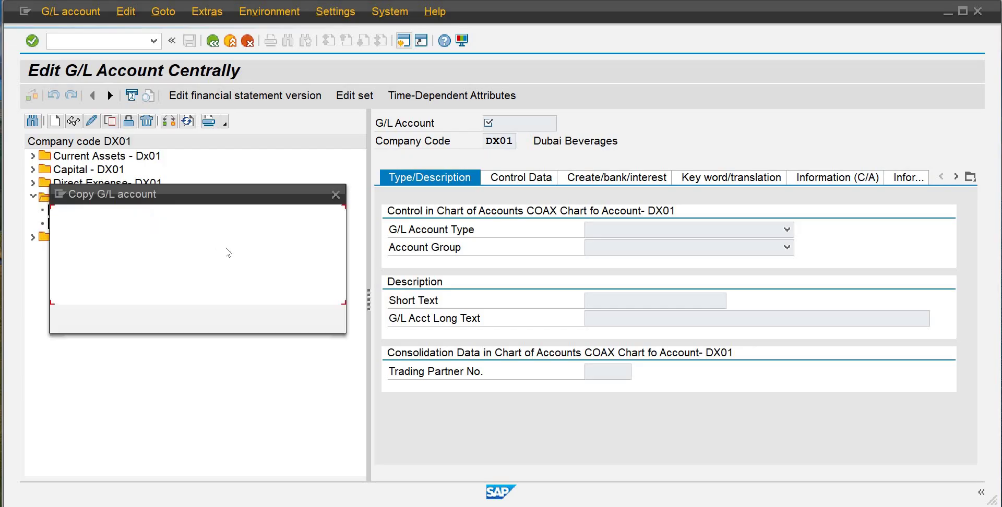
key(BackSpace)
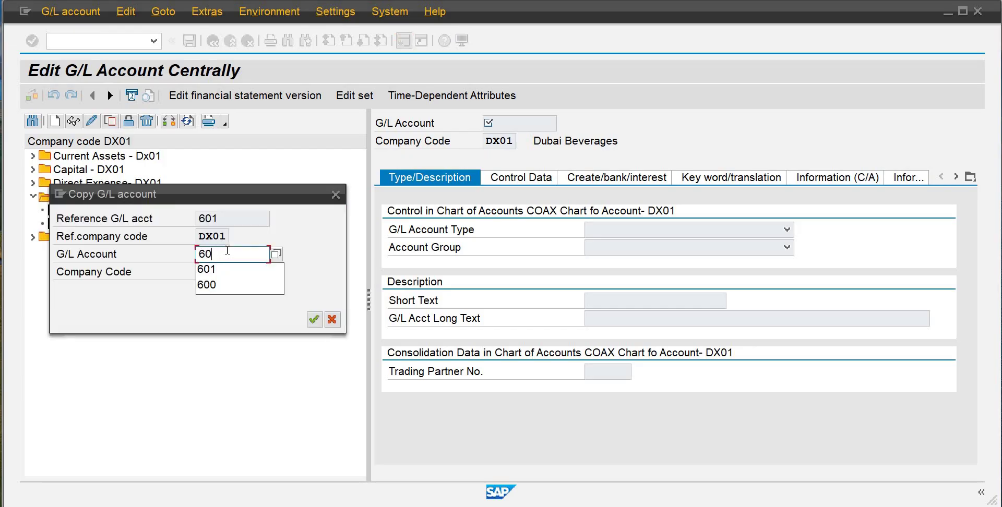
text(2)
click(314, 320)
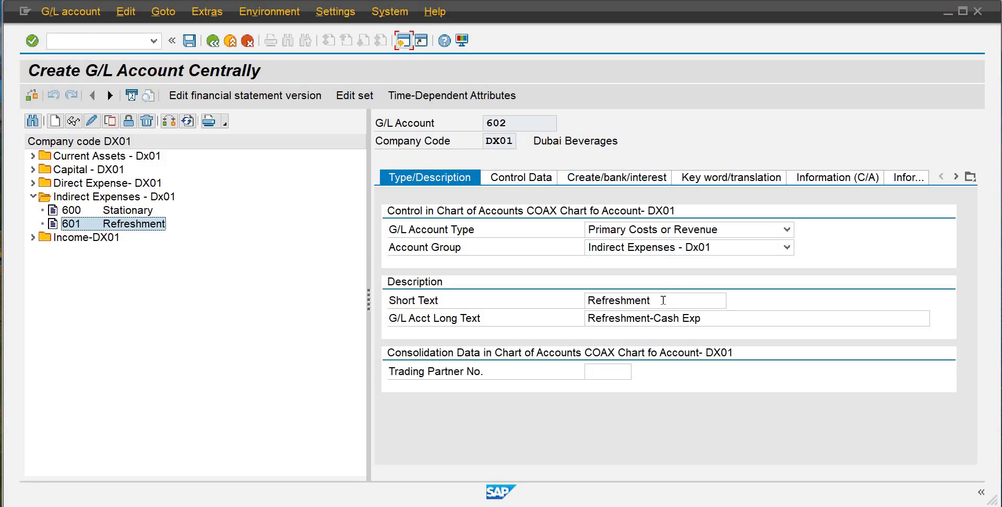
Replace the short text of G/L account 602 with Legal Charges
drag(667, 294, 497, 311)
text(Leag)
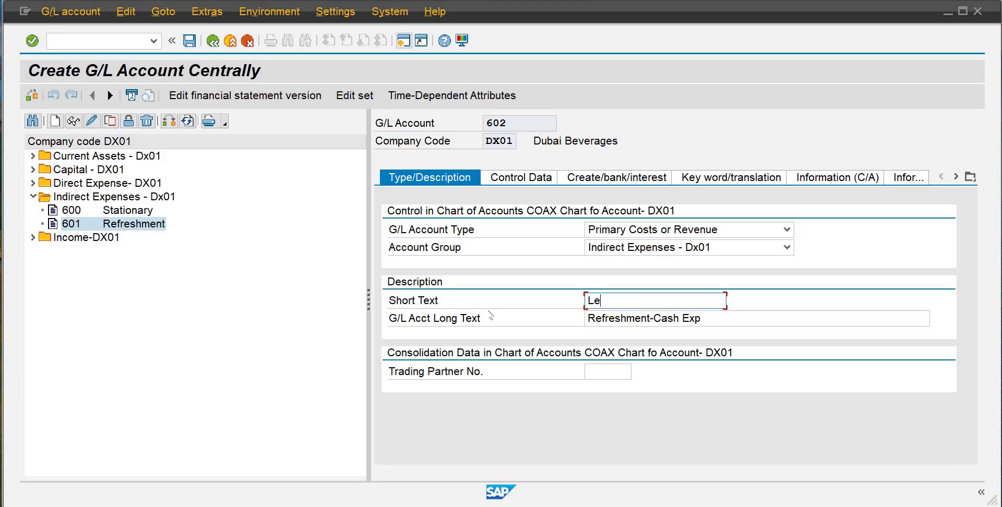
key(BackSpace)
key(BackSpace)
text(gal Charges)
Replace the long text of G/L account 602 with Legal Charges
key(Tab)
key(Delete)
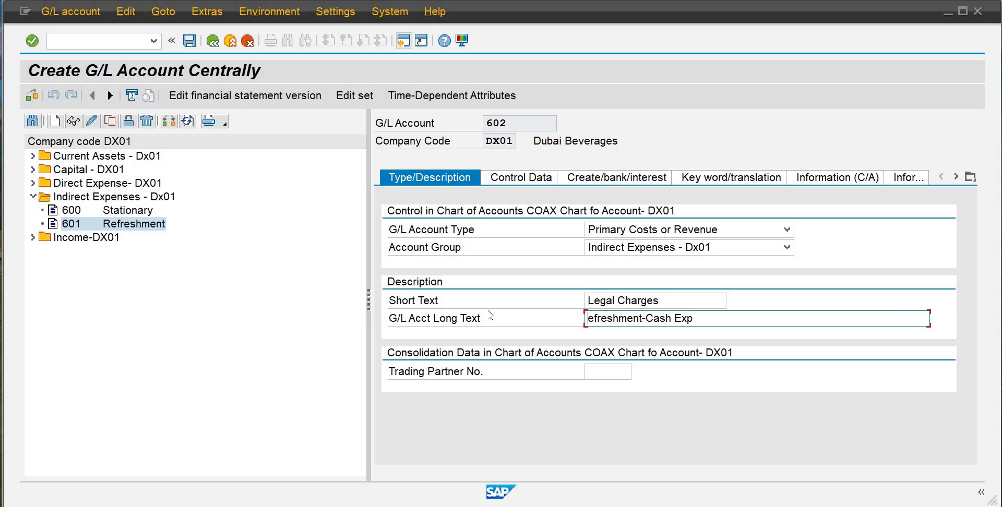
key(Delete)
key(Delete)
key(Delete)
key(Delete)
key(Delete)
key(Delete)
key(Delete)
key(Delete)
key(Delete)
key(Delete)
key(Delete)
key(Delete)
key(Delete)
key(Delete)
key(Delete)
key(Delete)
key(Delete)
key(Delete)
key(Delete)
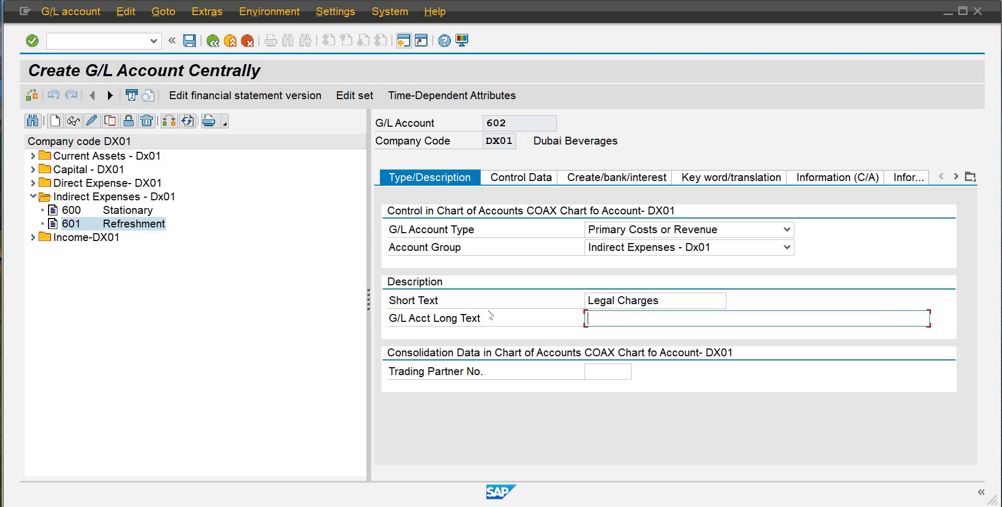
text(Legal Charges)
Save G/L account 602 after checking its control data and document creation settings, and return to SAP Easy Access
click(538, 171)
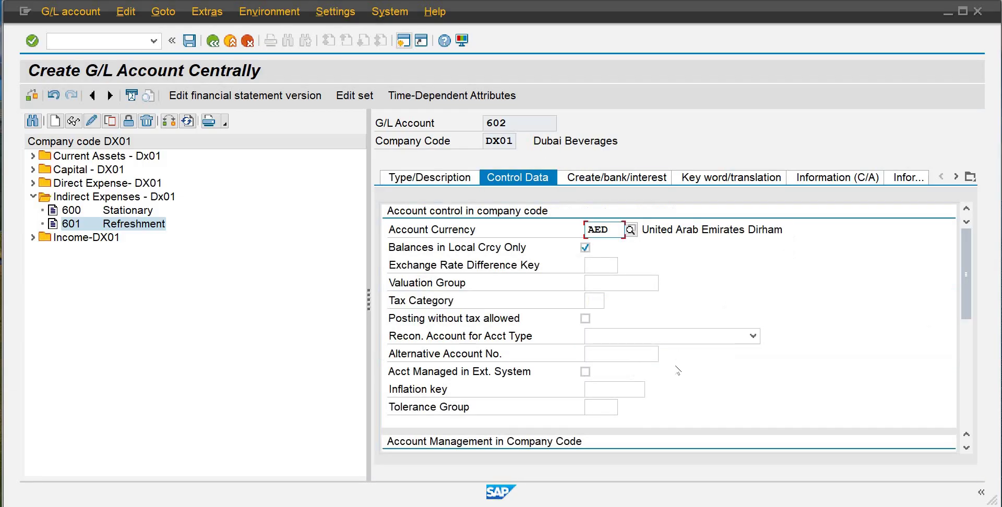
drag(968, 276, 961, 362)
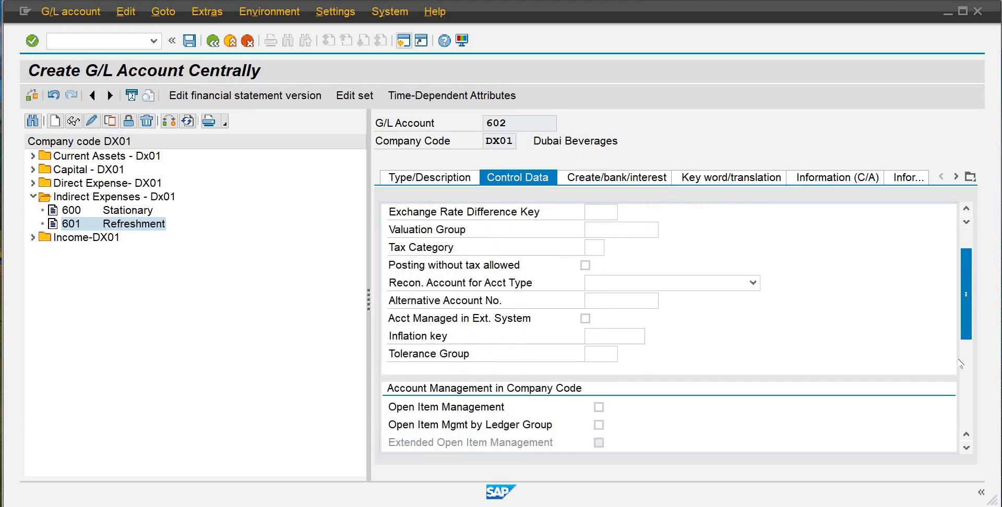
click(645, 178)
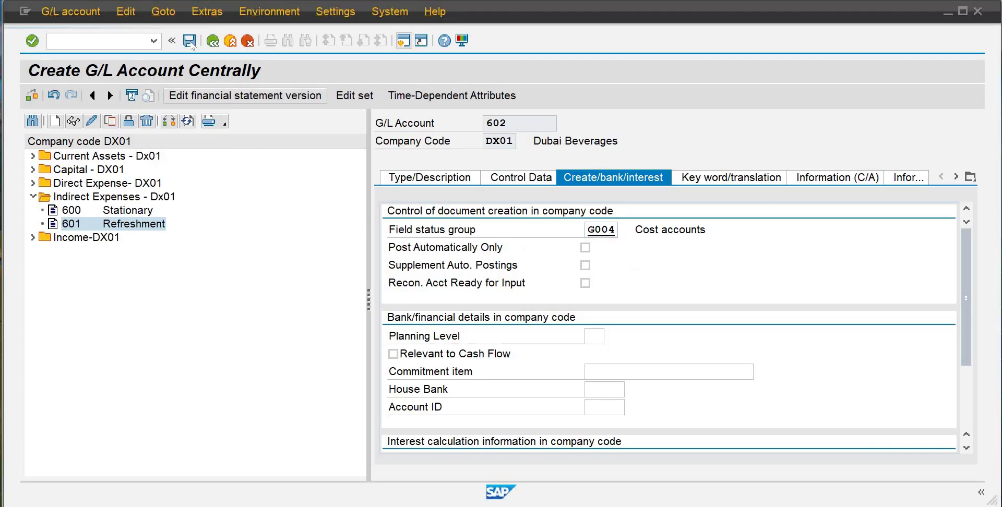
click(191, 42)
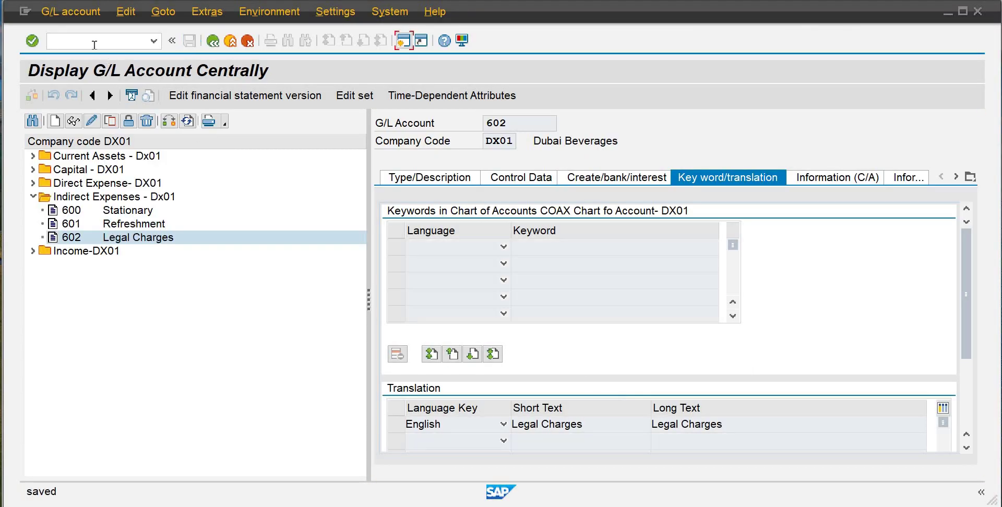
text(/n)
key(Return)
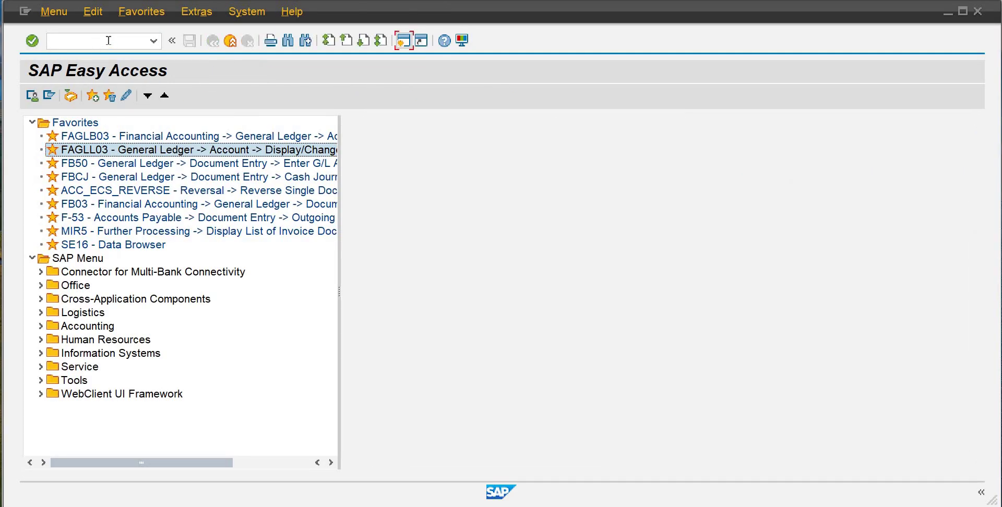
click(108, 41)
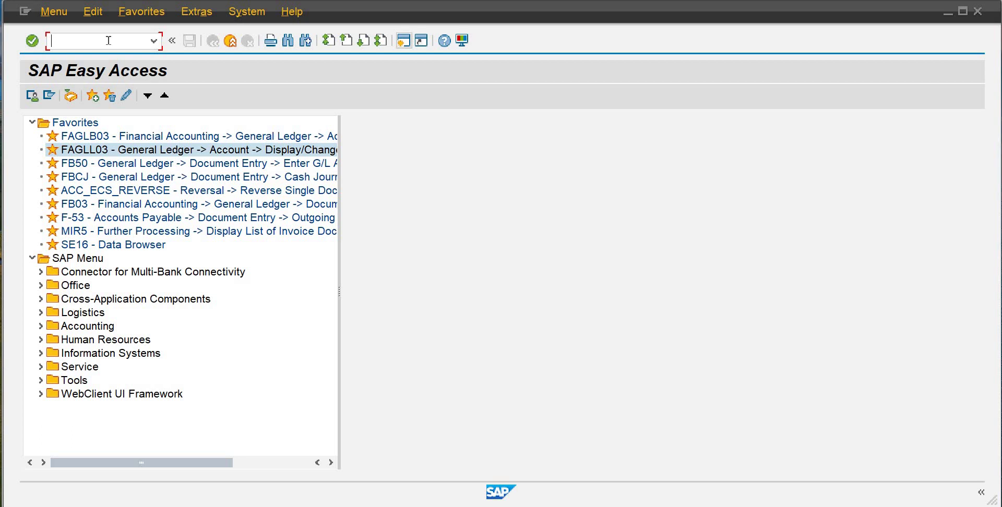
text(fb05)
key(Return)
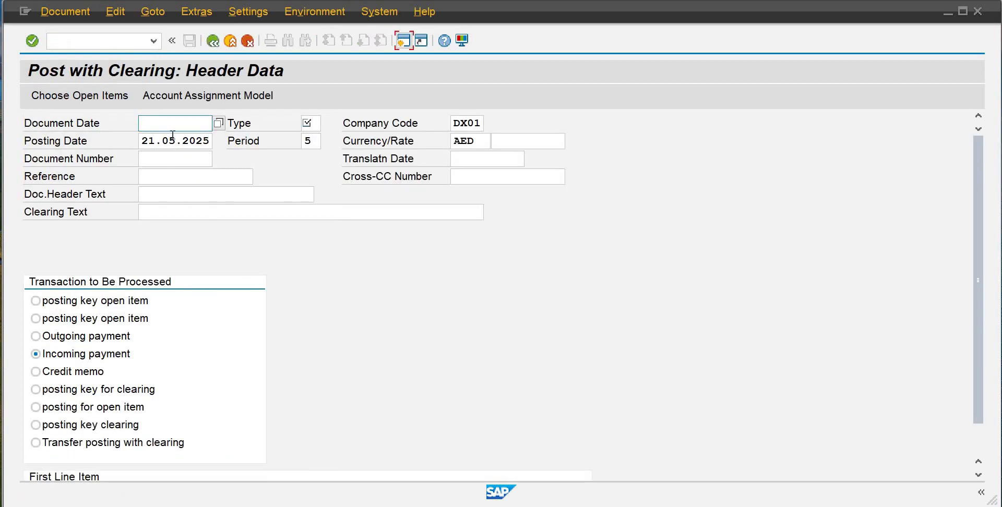
click(103, 41)
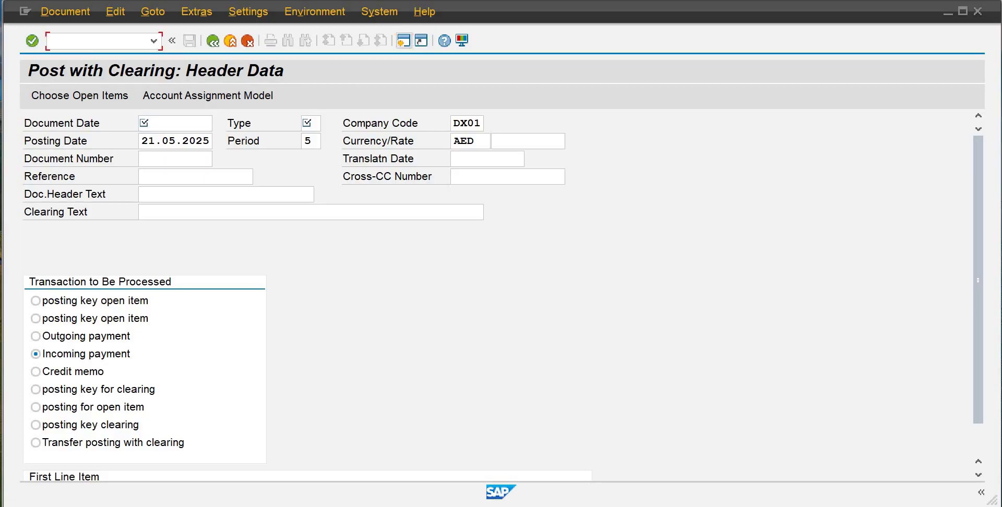
text(/n)
key(Return)
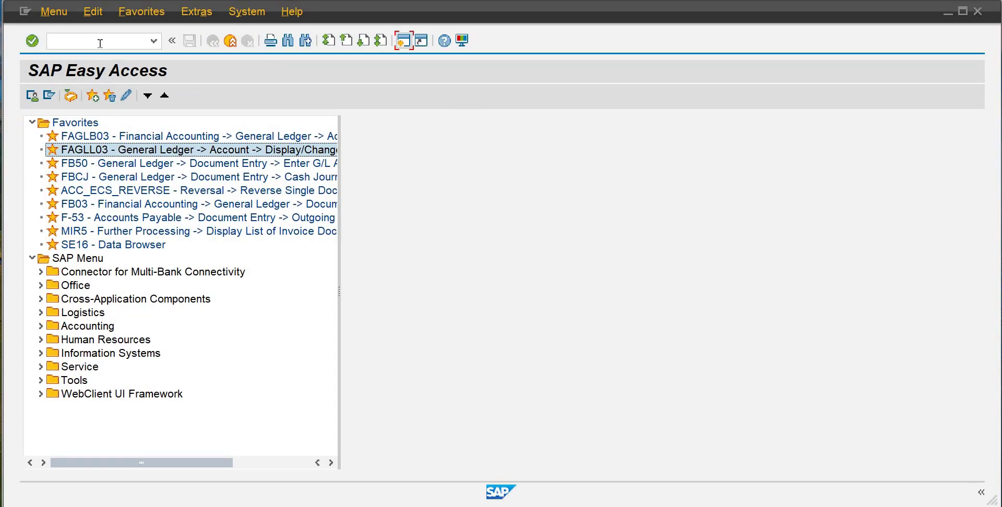
Start a G/L account document with FB50, entering header text Legal Xharges and G/L account 602 in the first line
click(100, 43)
text(fb50)
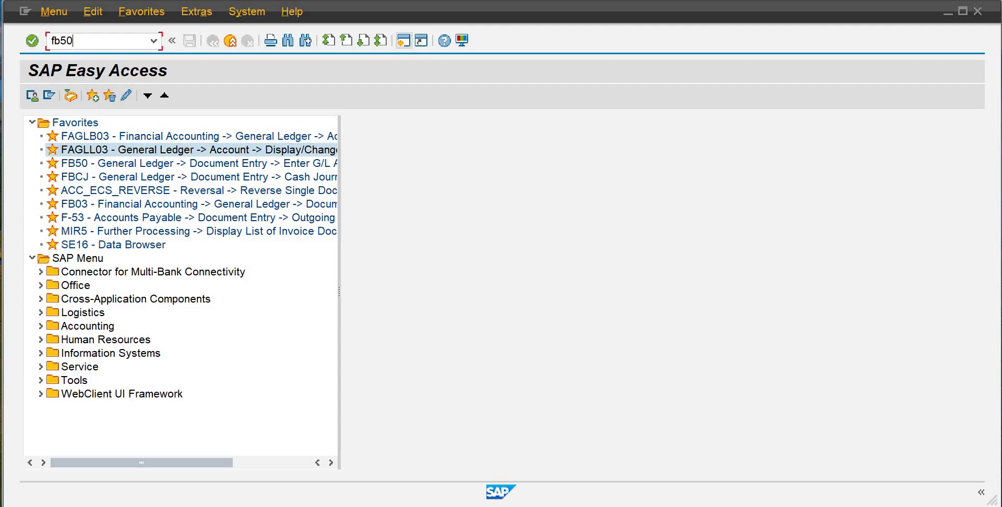
key(Return)
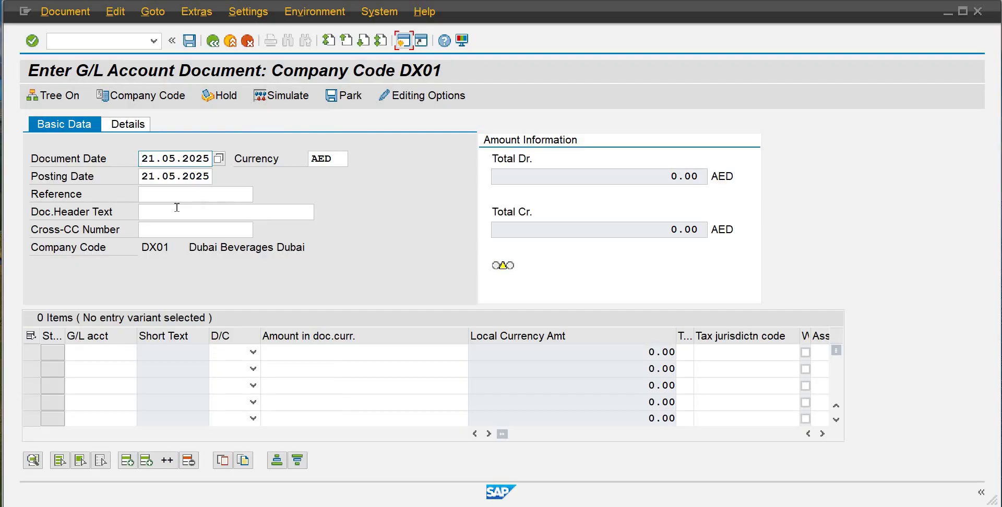
click(177, 208)
text(Leagl)
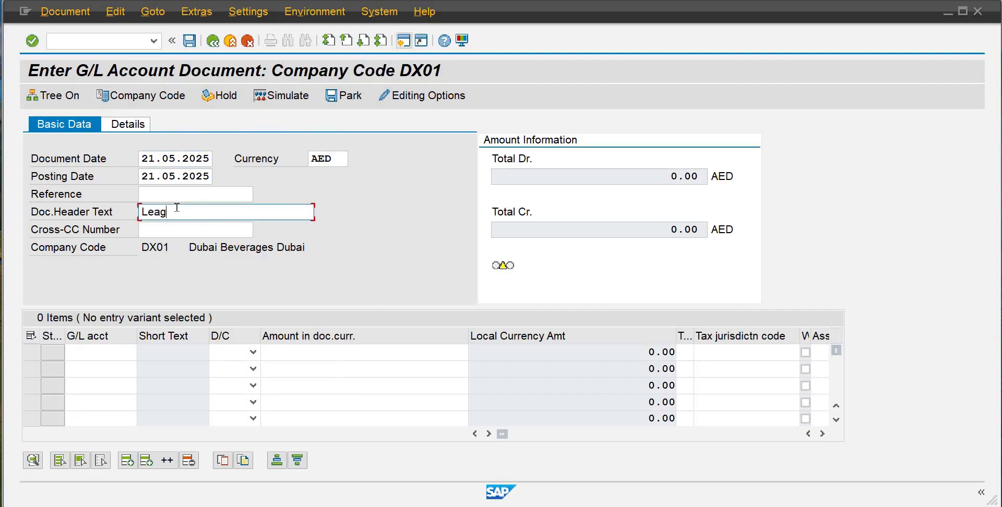
key(BackSpace)
key(BackSpace)
key(BackSpace)
key(BackSpace)
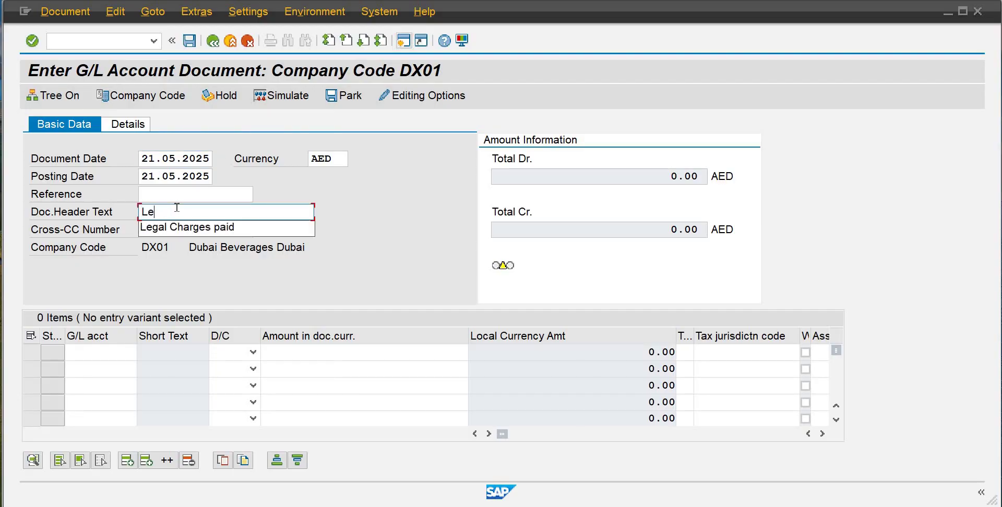
text(gal Char)
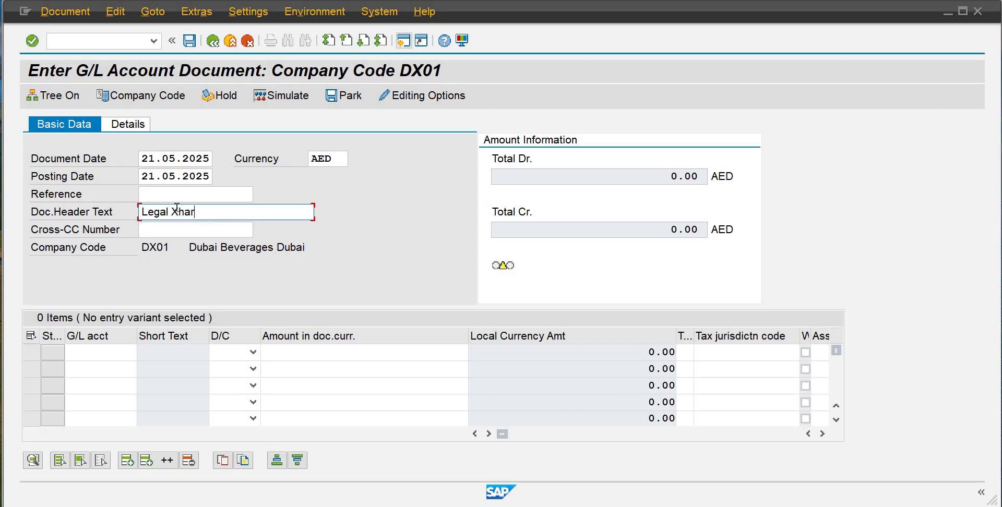
text(ges)
key(Tab)
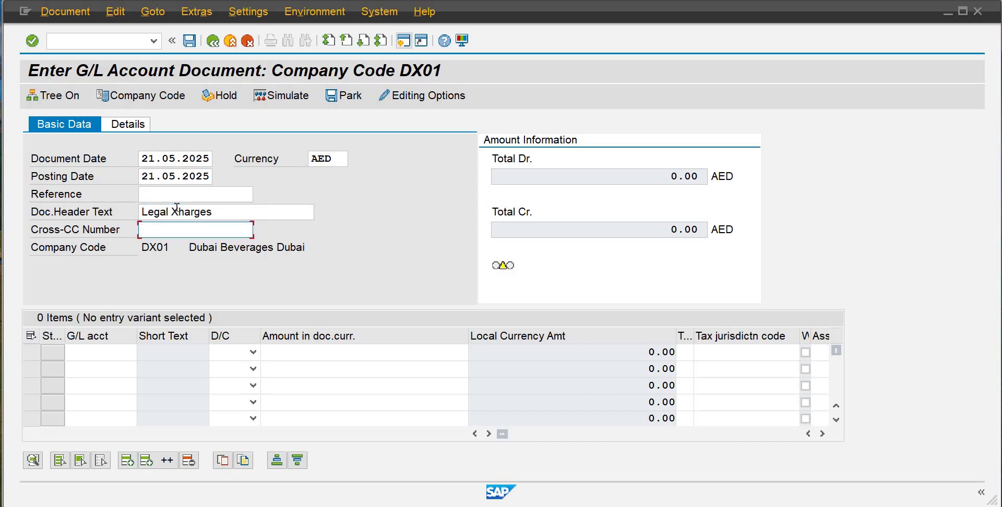
key(Tab)
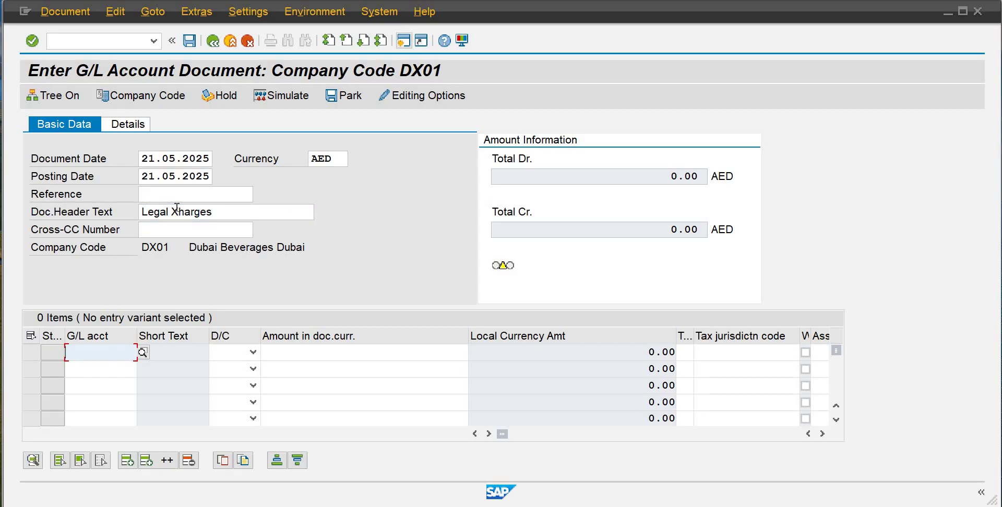
text(602)
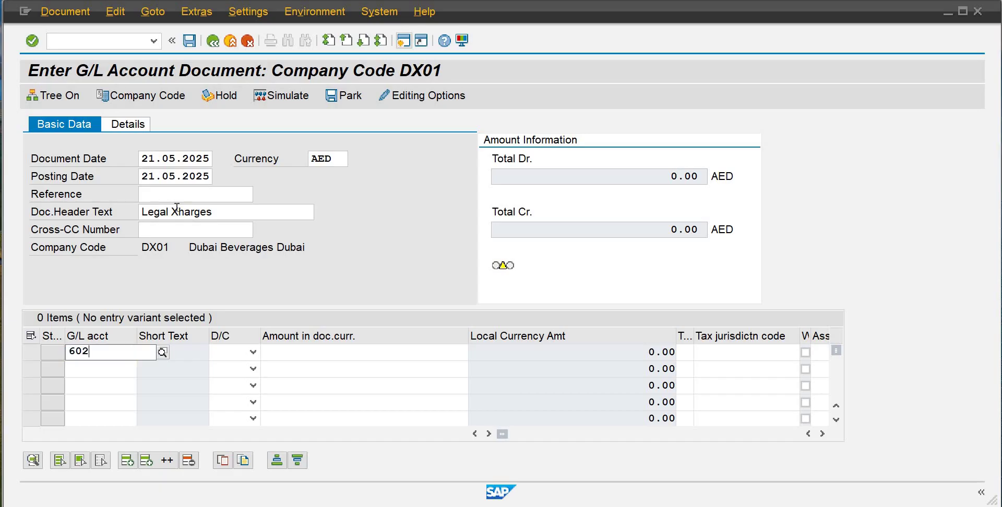
Correct the document header text to Legal Charges-Finance
click(218, 214)
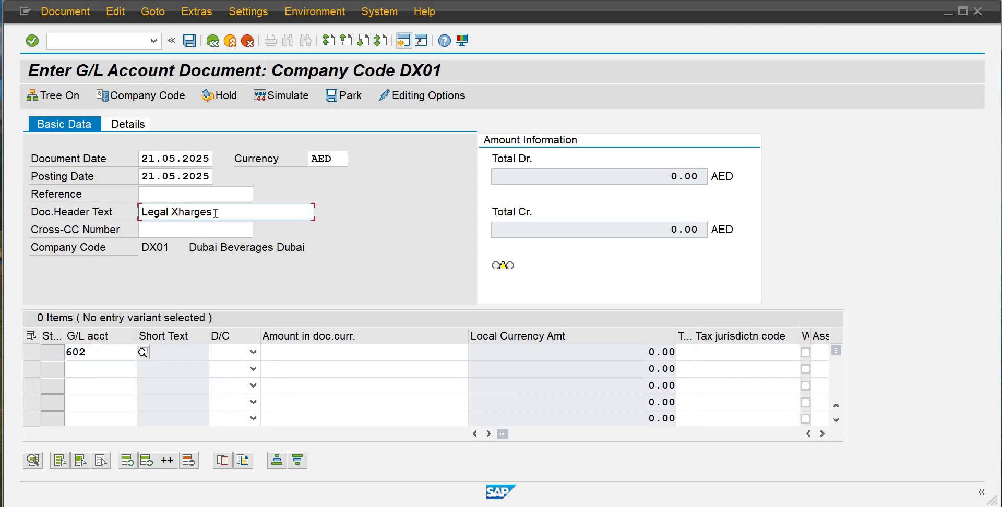
key(shift+Left)
key(shift+Left)
key(shift+Left)
key(shift+Left)
key(shift+Left)
key(shift+Left)
key(shift+Left)
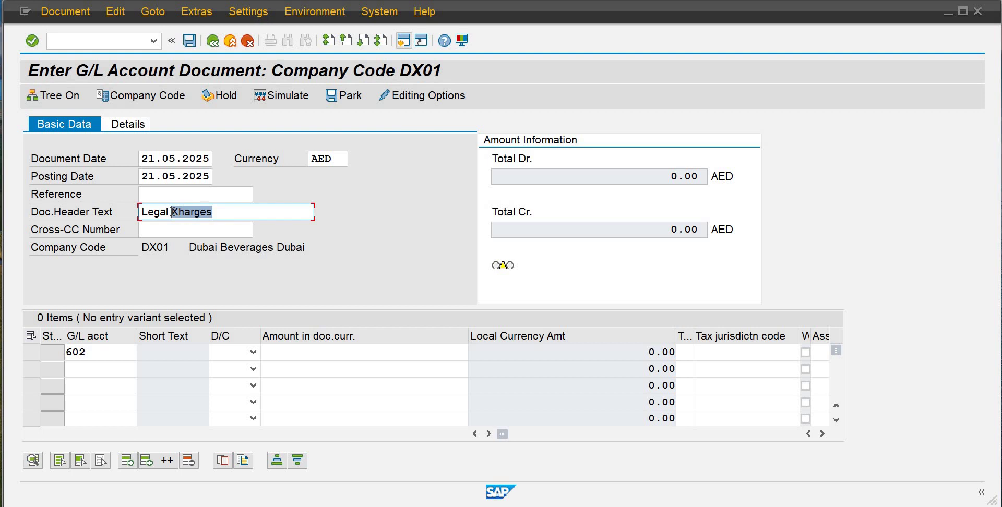
text(Charges)
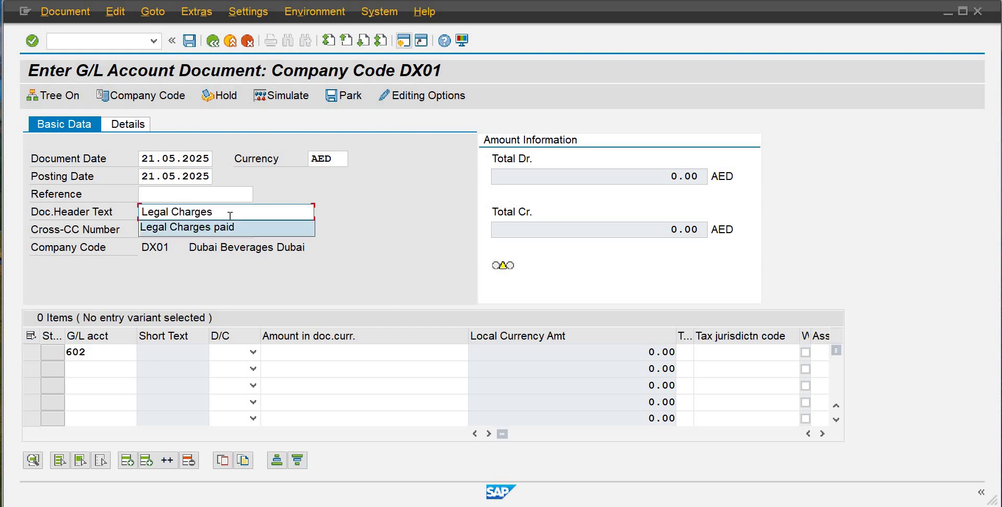
text(-Fianc)
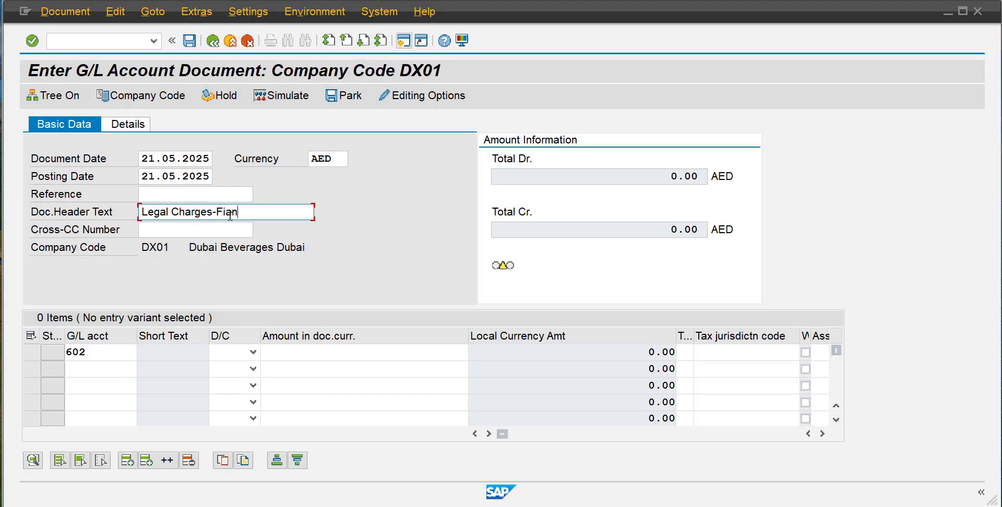
key(BackSpace)
key(BackSpace)
key(BackSpace)
text(nance)
key(Tab)
key(Tab)
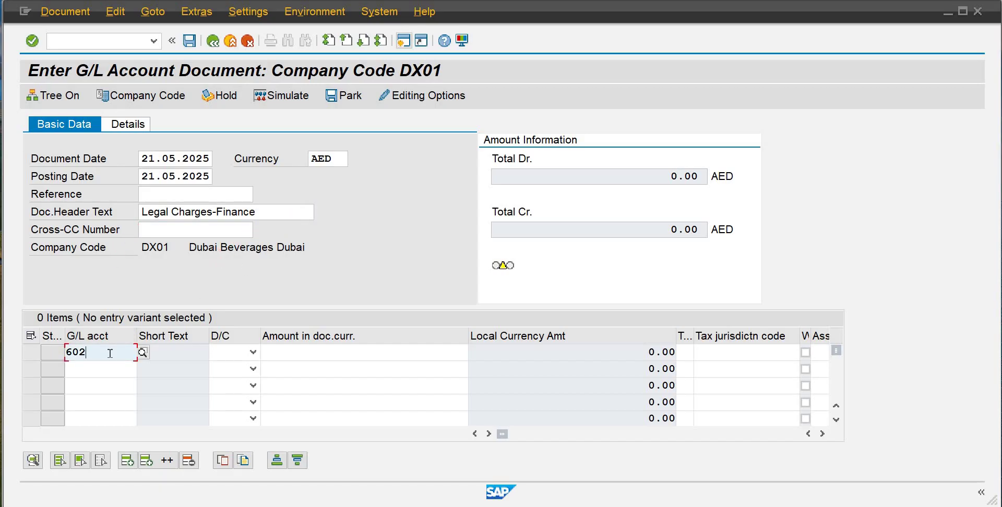
Complete the first line item with G/L account 602 Legal Charges as a Debit of 20000 AED
key(BackSpace)
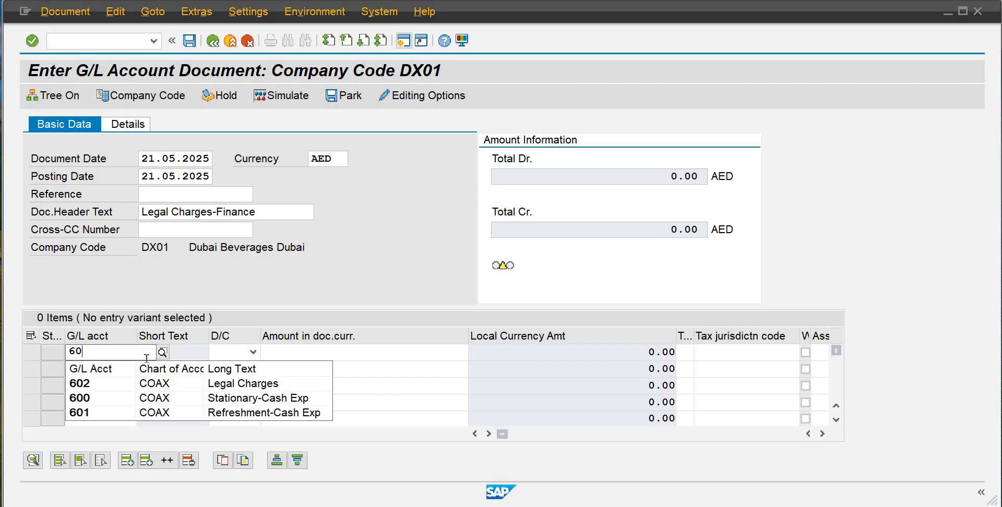
click(165, 387)
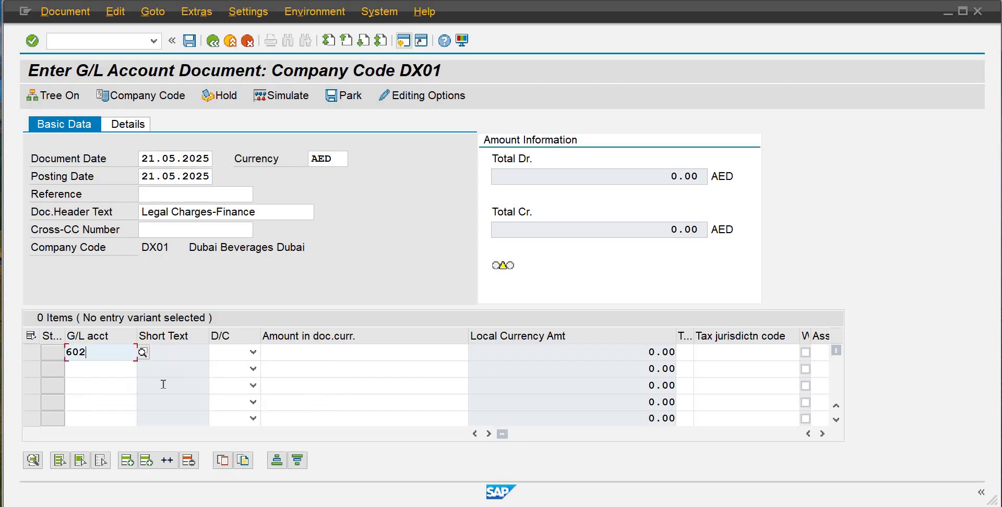
key(Tab)
key(d)
key(Tab)
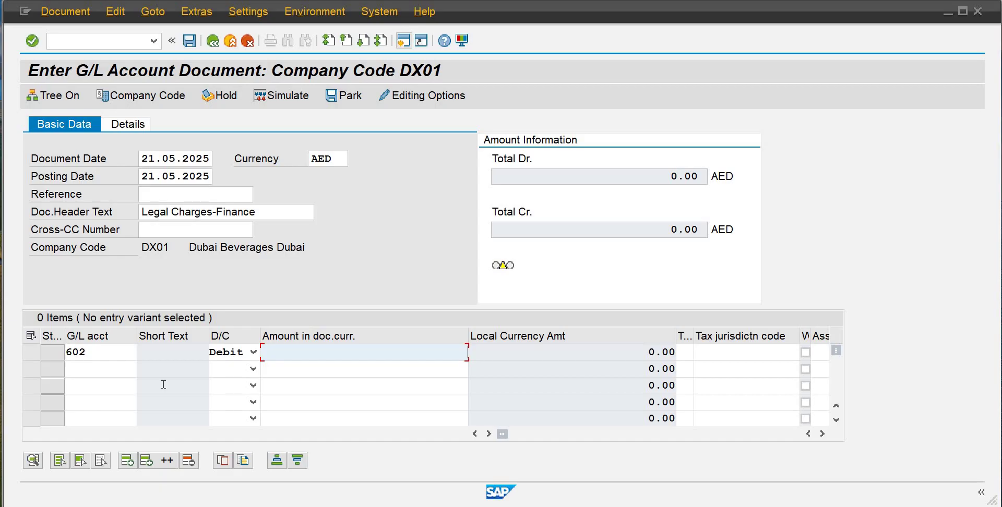
text(20000)
key(Return)
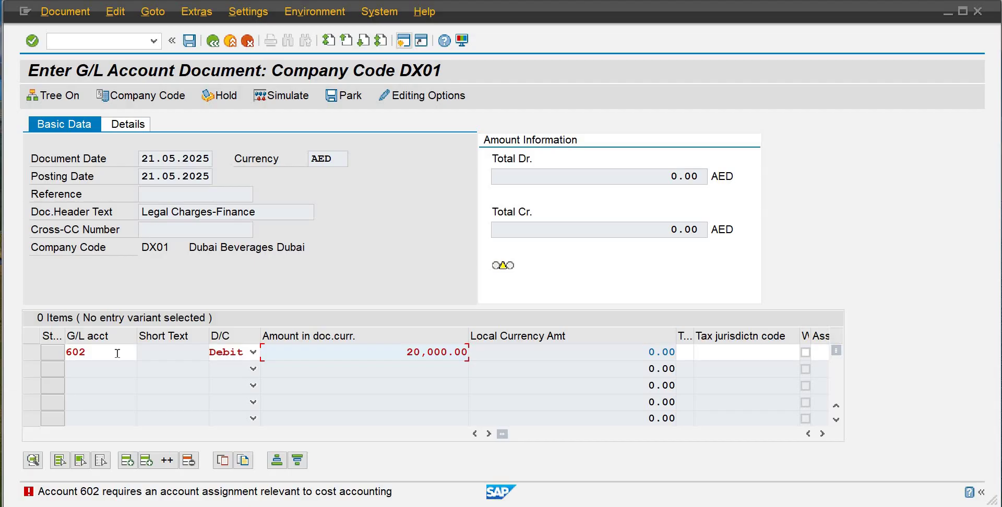
Switch to another open SAP Easy Access session and run OKB9 to maintain default account assignments
click(108, 42)
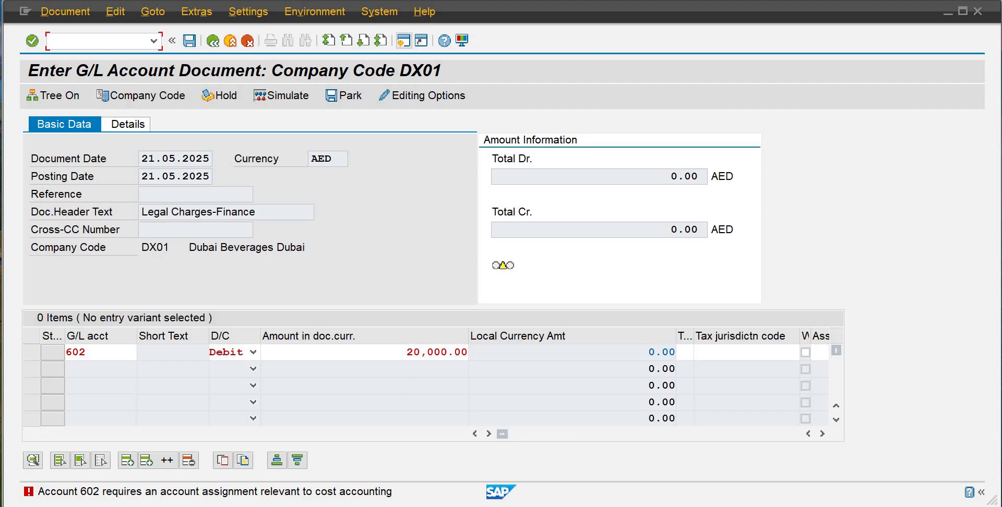
mouse_move(574, 506)
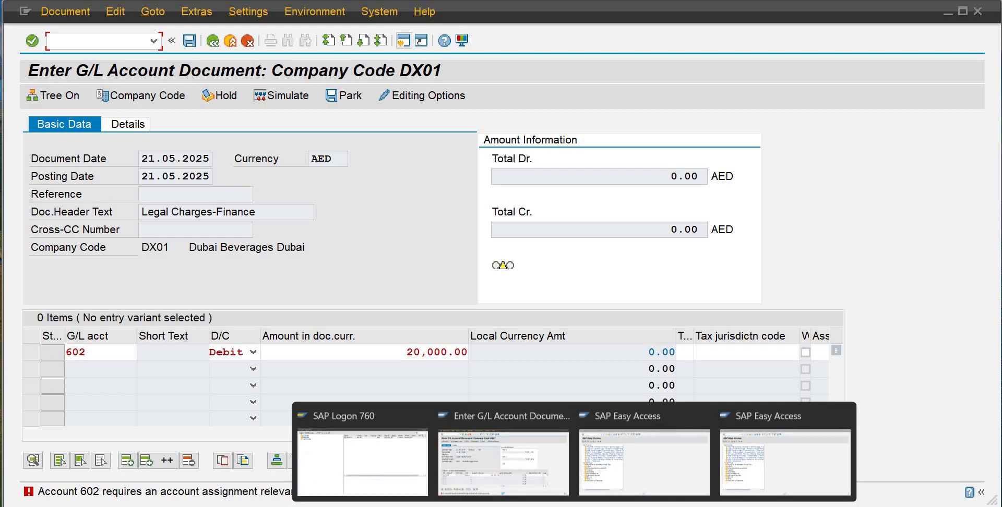
click(553, 415)
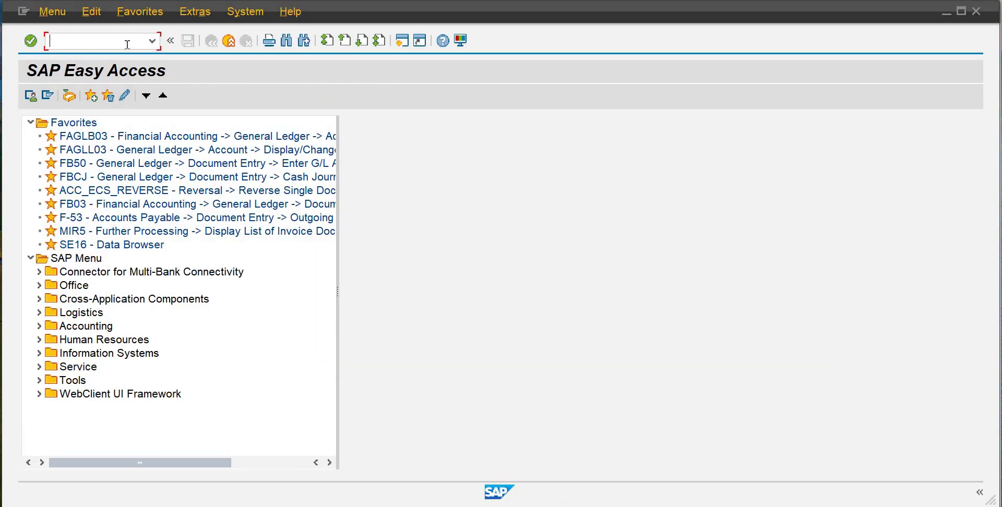
text(okb9)
key(Return)
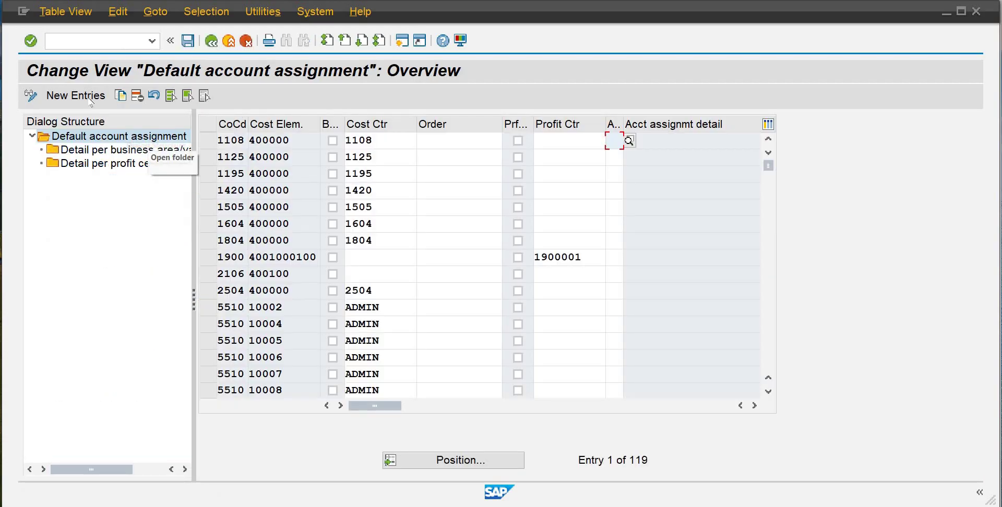
Add a new default account assignment entry for company code DX01 with cost element 602 Legal Charges
click(76, 95)
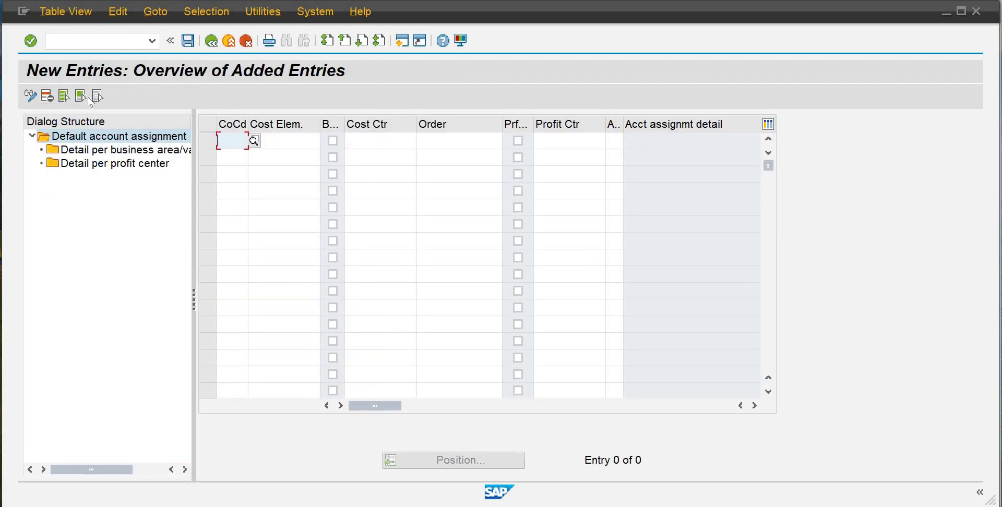
text(dx01)
key(Tab)
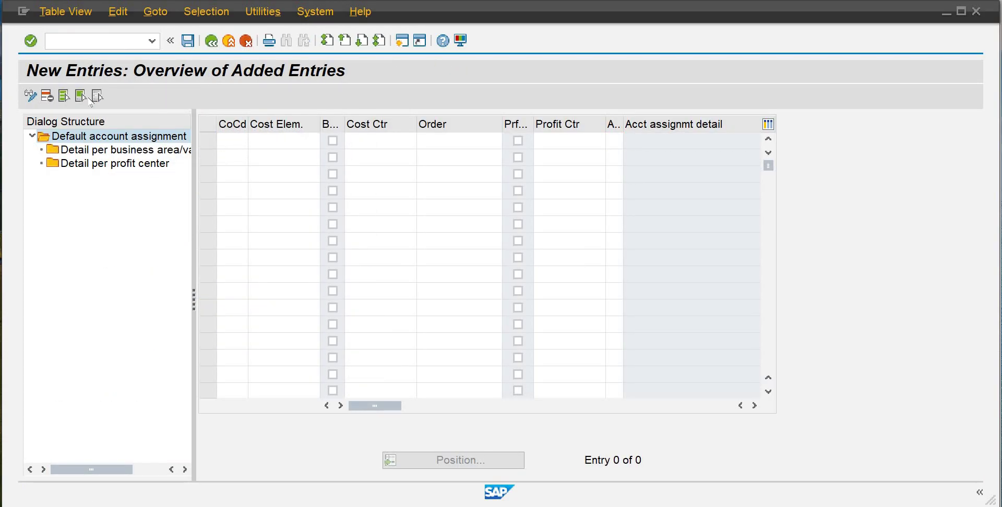
text(602)
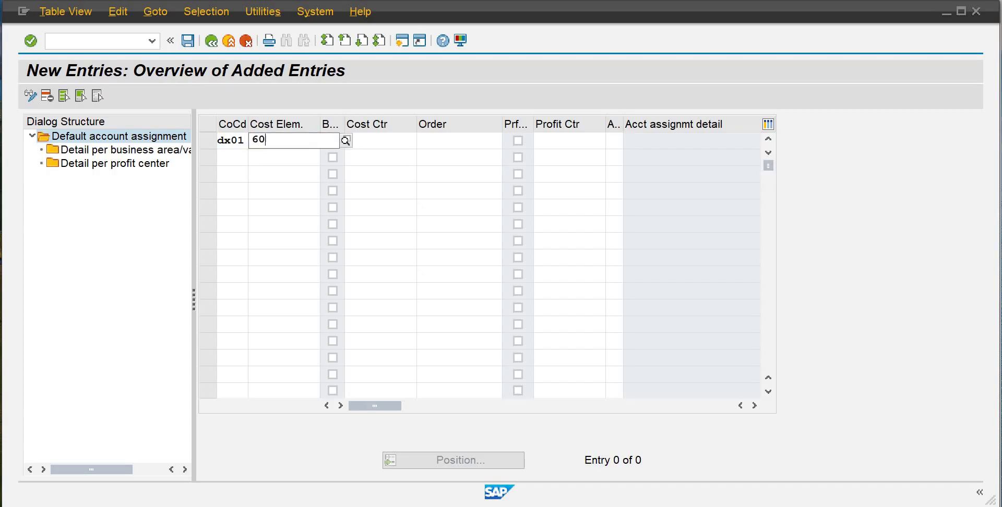
key(Tab)
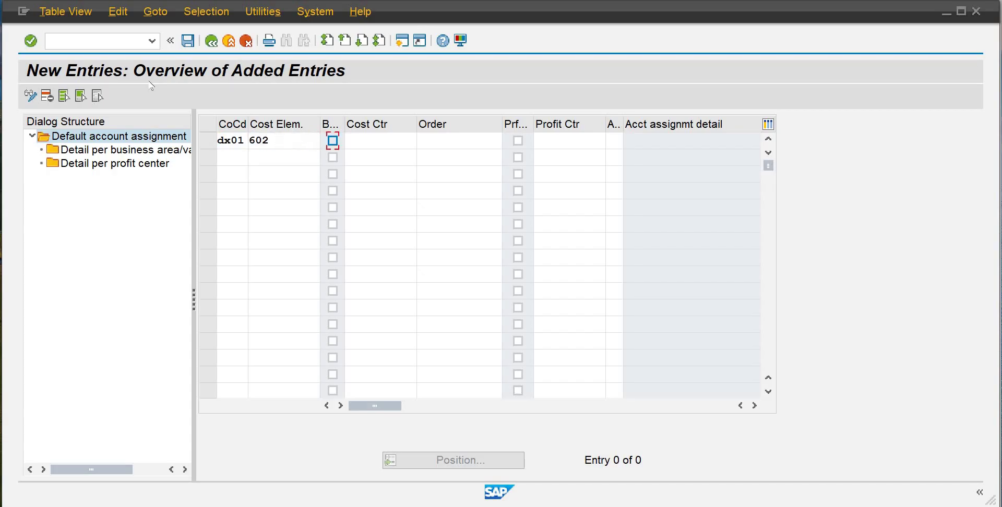
click(271, 136)
key(BackSpace)
key(BackSpace)
key(BackSpace)
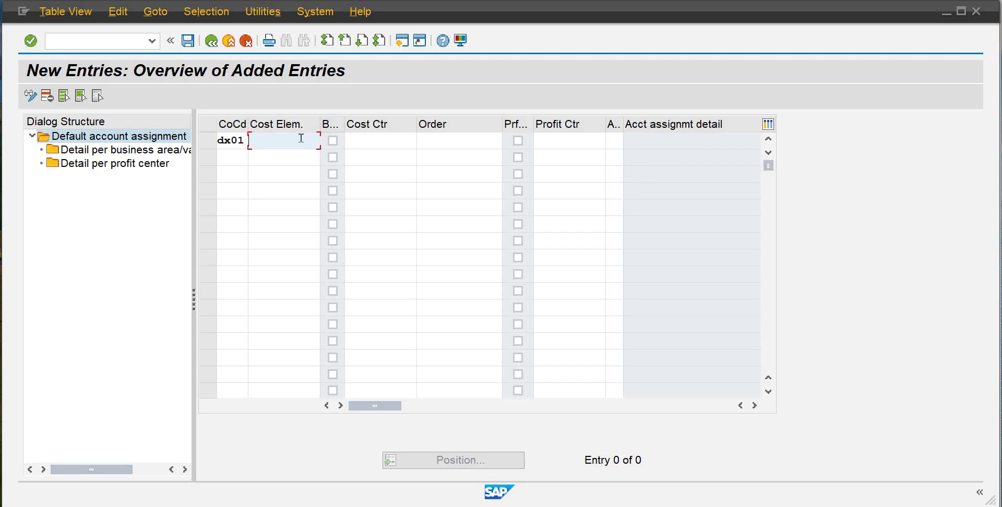
click(331, 139)
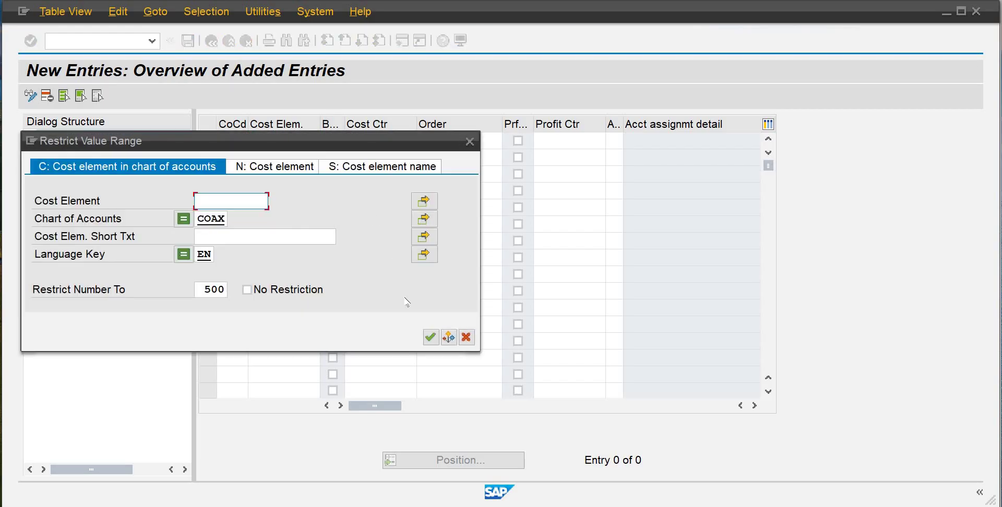
click(429, 338)
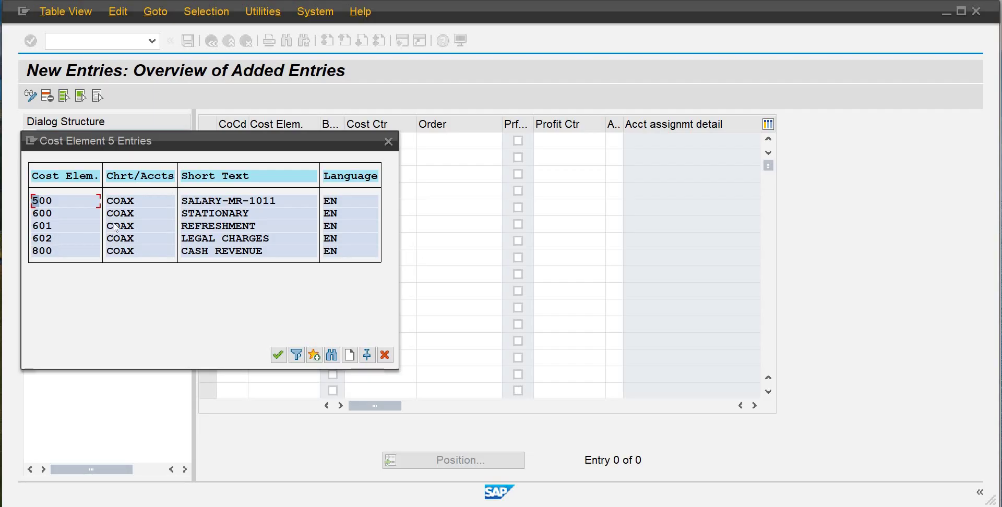
double_click(52, 239)
Assign the Finance cost center 2001 to the new entry and save it in customizing request A4HK904217
click(388, 139)
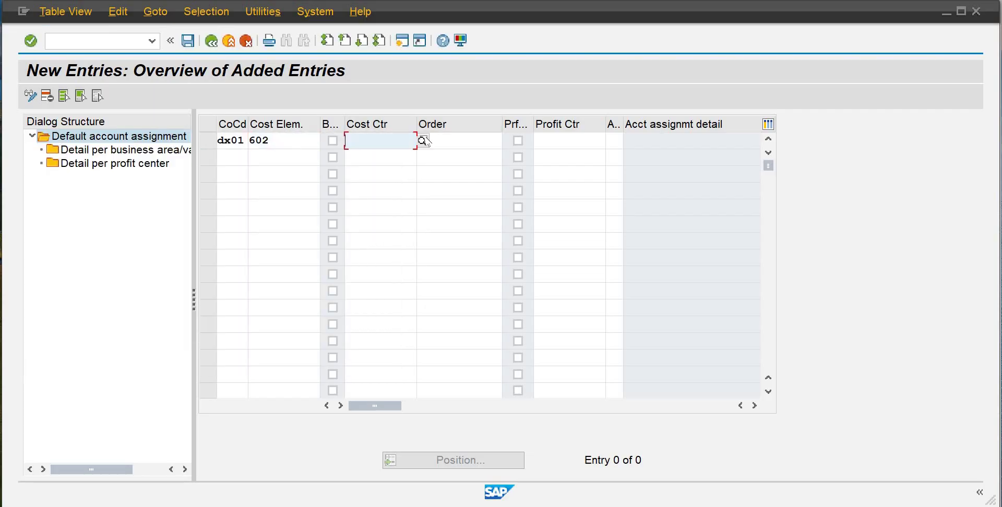
key(F4)
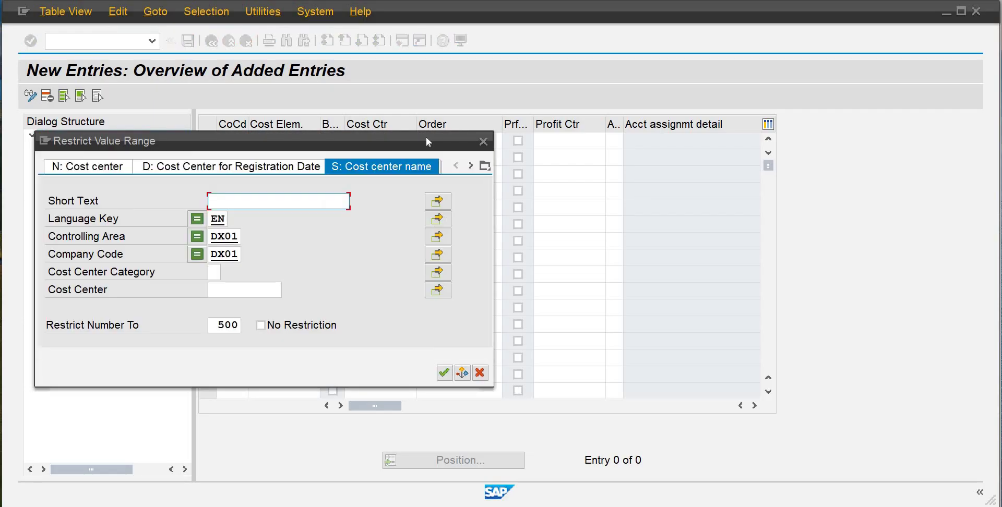
click(444, 372)
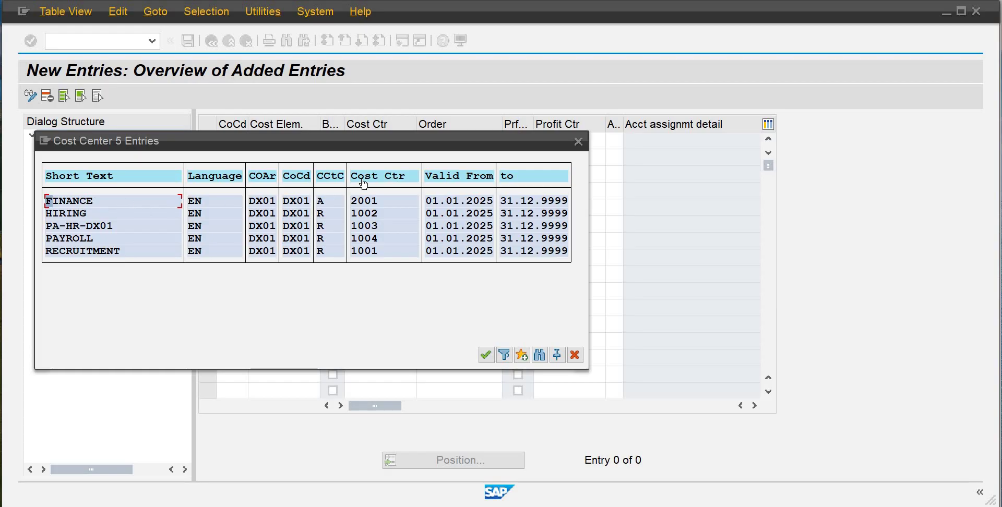
double_click(78, 203)
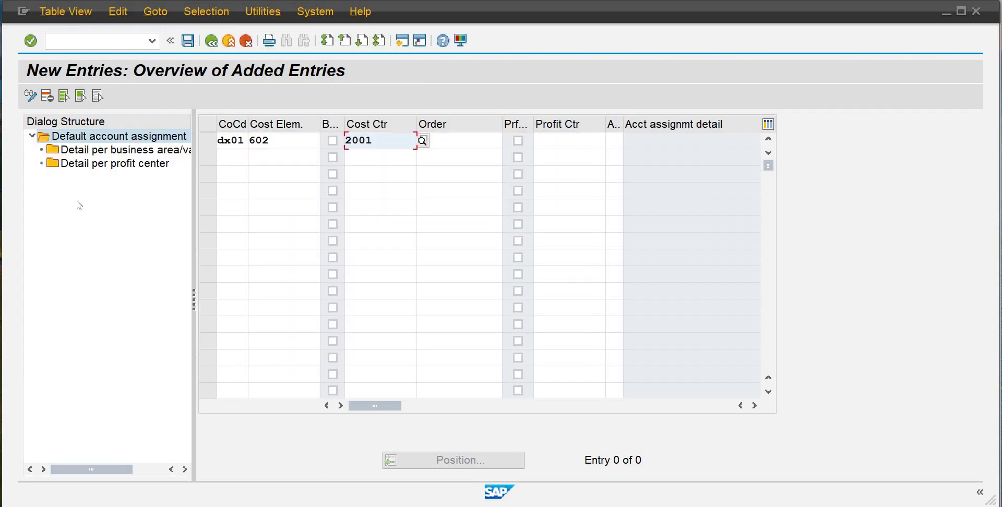
click(189, 40)
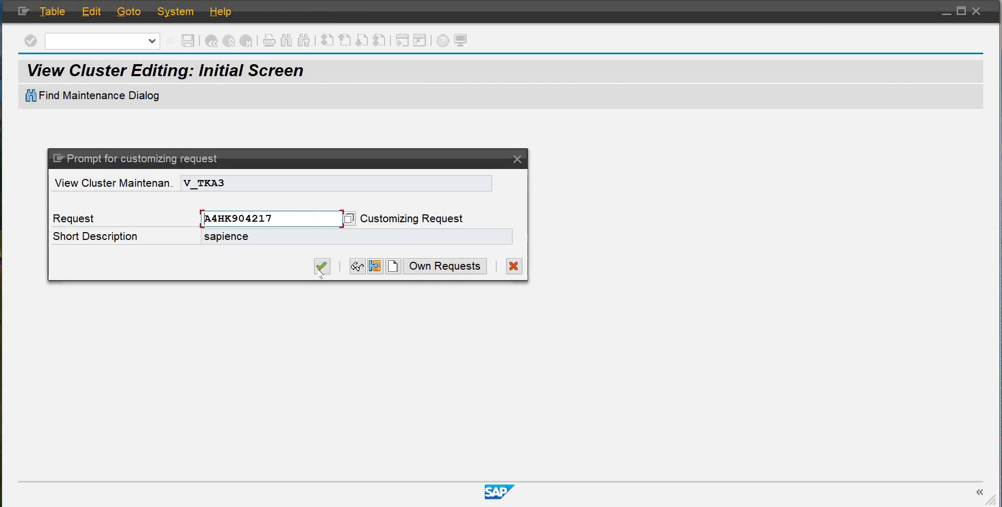
click(321, 273)
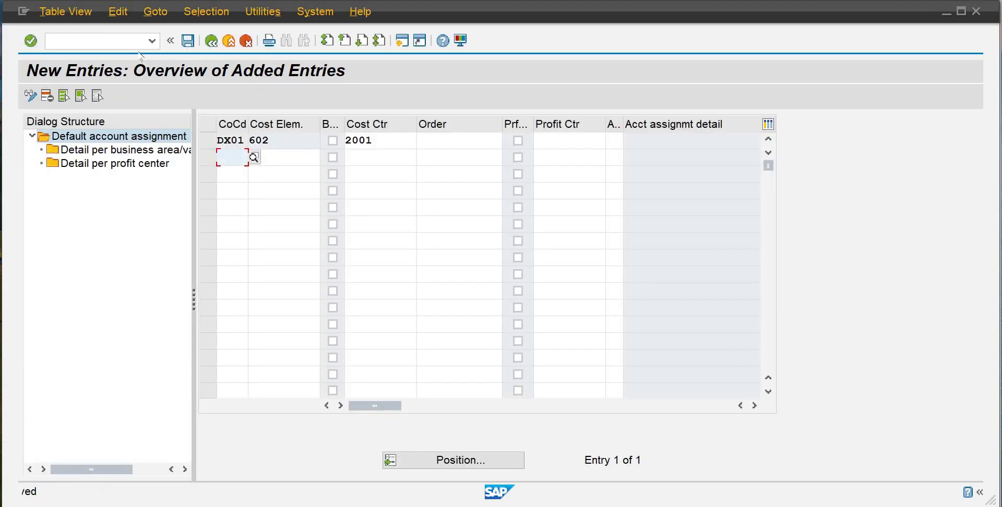
Switch back to the open G/L account document and validate the 602 debit line again
mouse_move(574, 506)
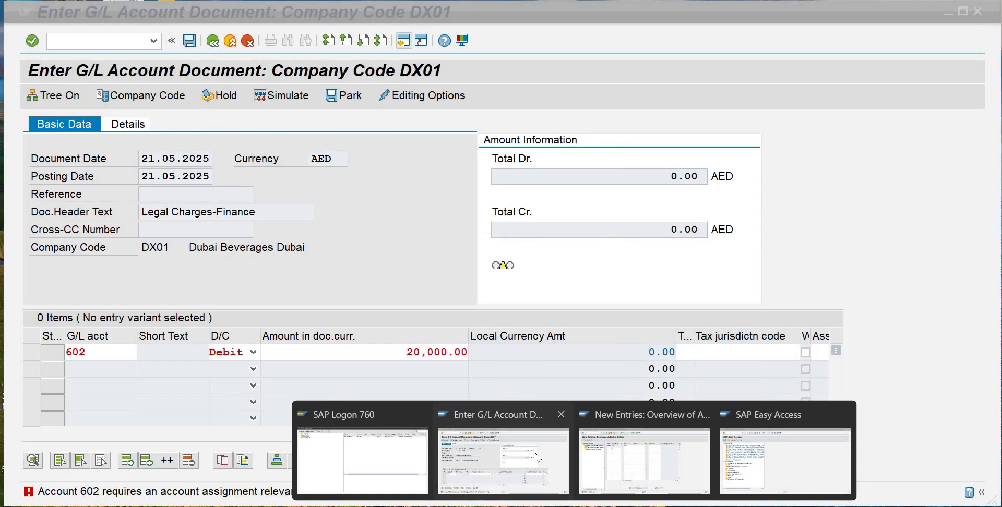
click(537, 458)
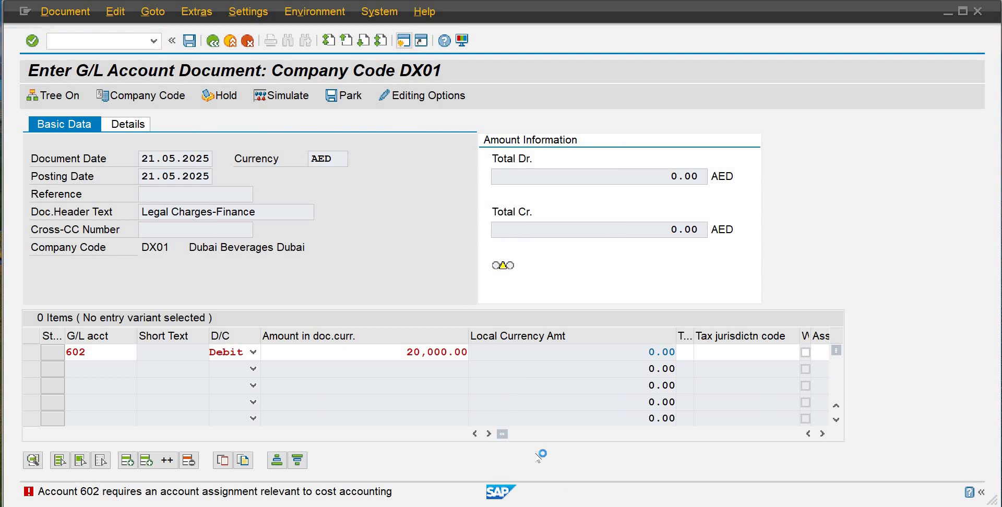
key(Return)
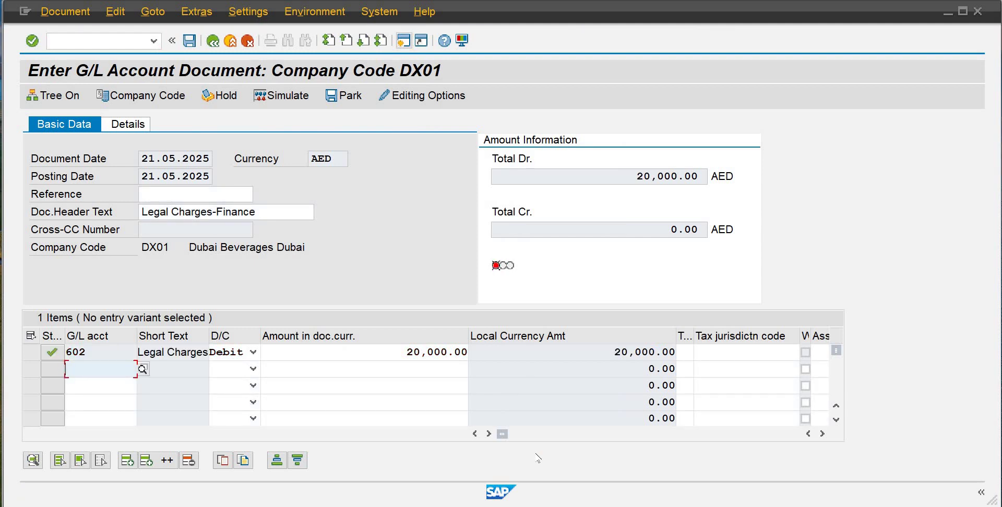
Examine the business area and cost center assigned to the 602 Legal Charges line item
click(280, 348)
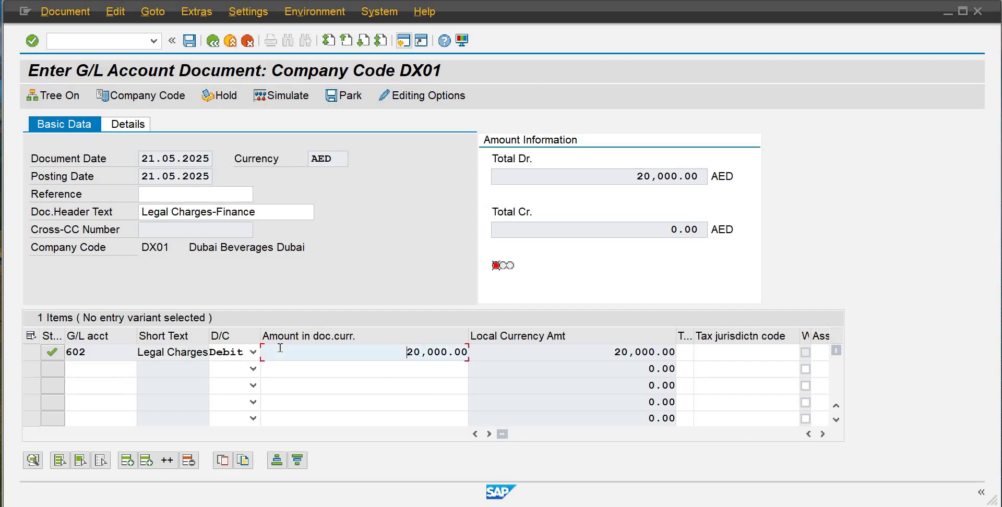
key(Tab)
key(Tab)
key(Tab)
key(Tab)
key(Tab)
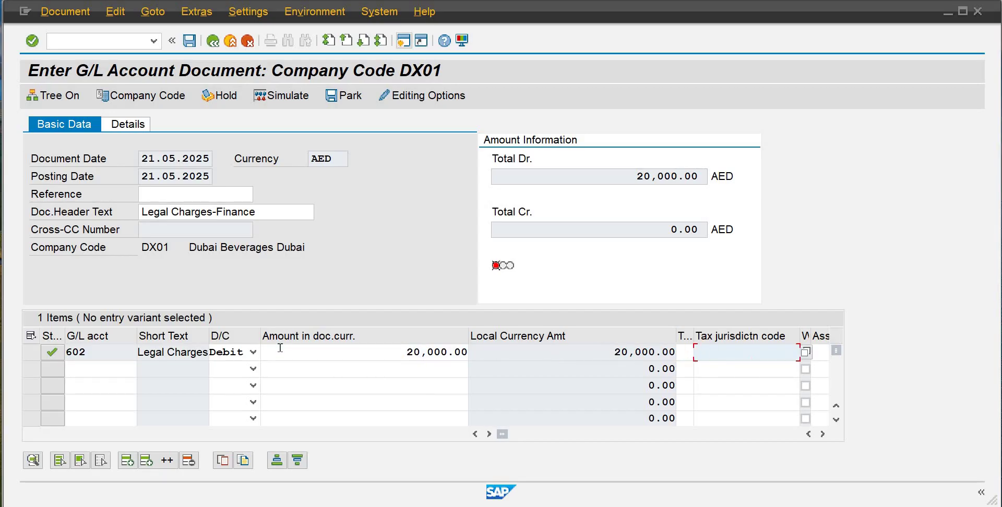
key(Tab)
key(Tab)
key(Tab)
key(Tab)
key(Tab)
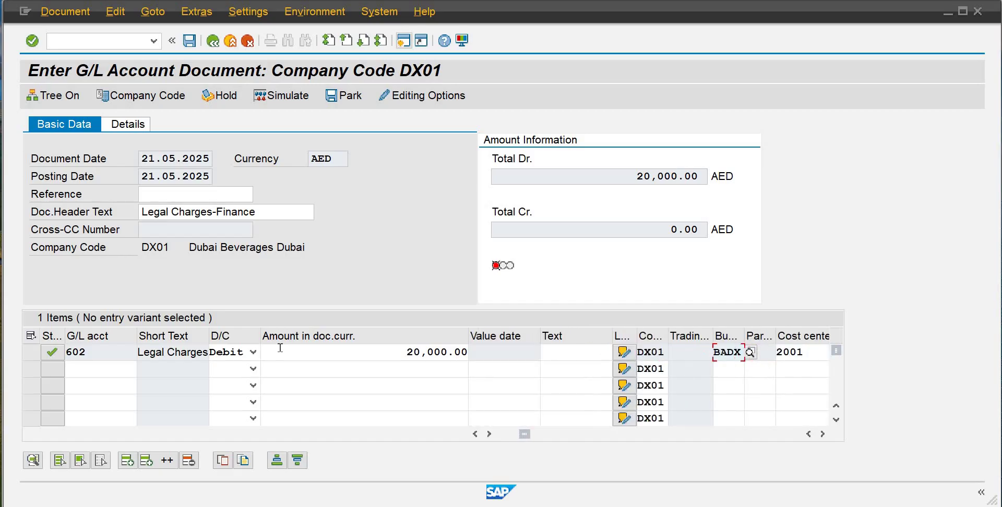
key(Tab)
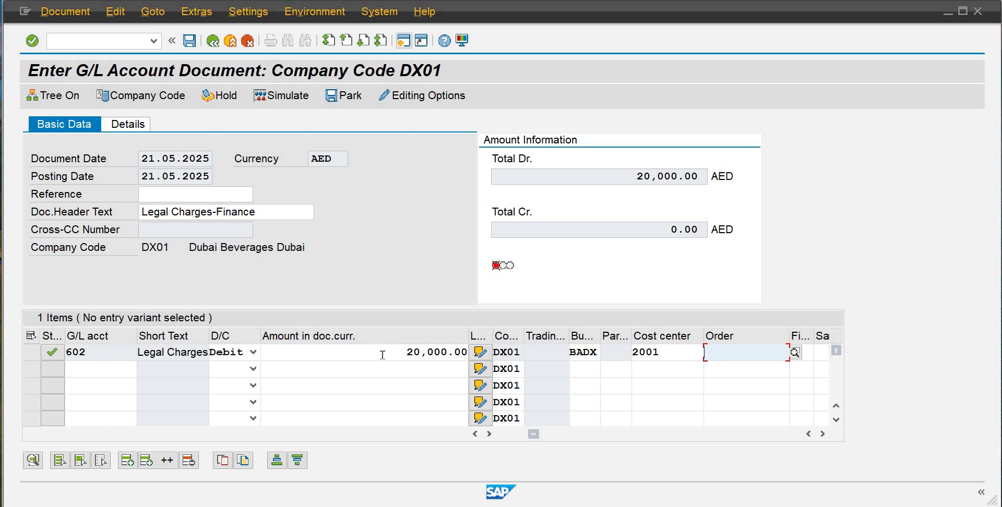
click(86, 352)
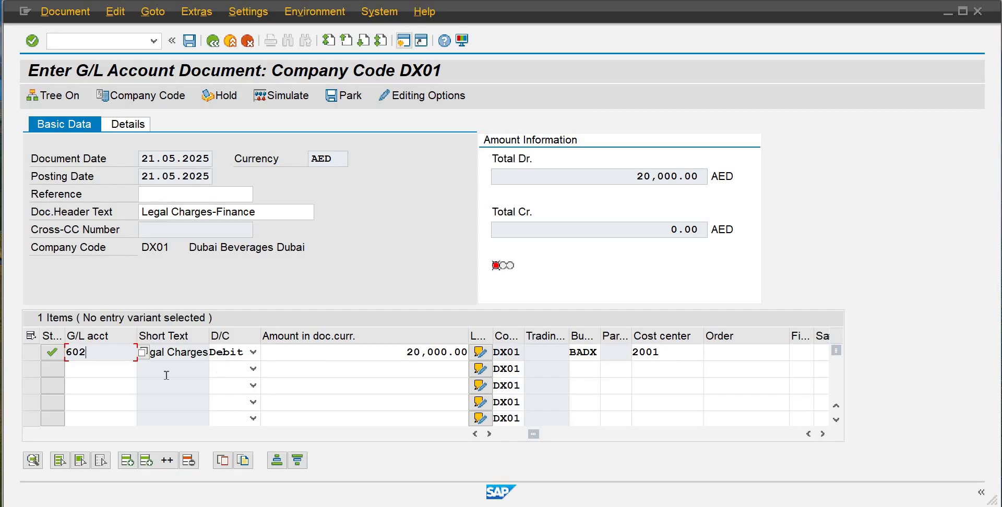
click(110, 372)
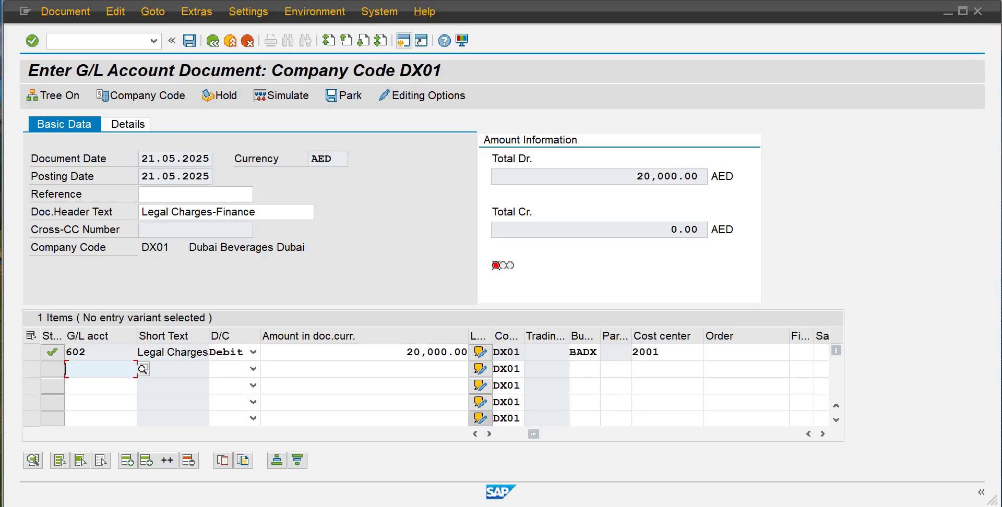
Switch to the default account assignment session and review the cost element and cost center of the DX01 entry
mouse_move(559, 452)
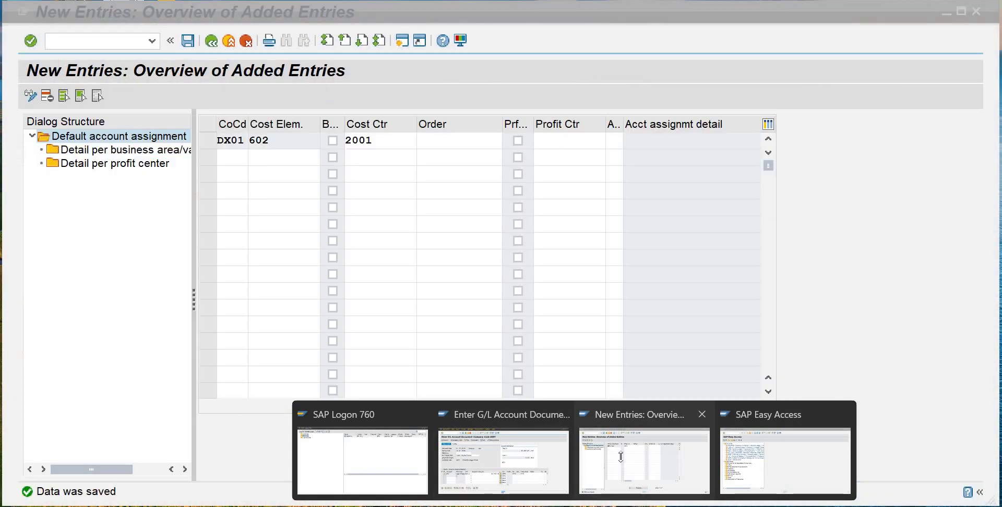
click(621, 458)
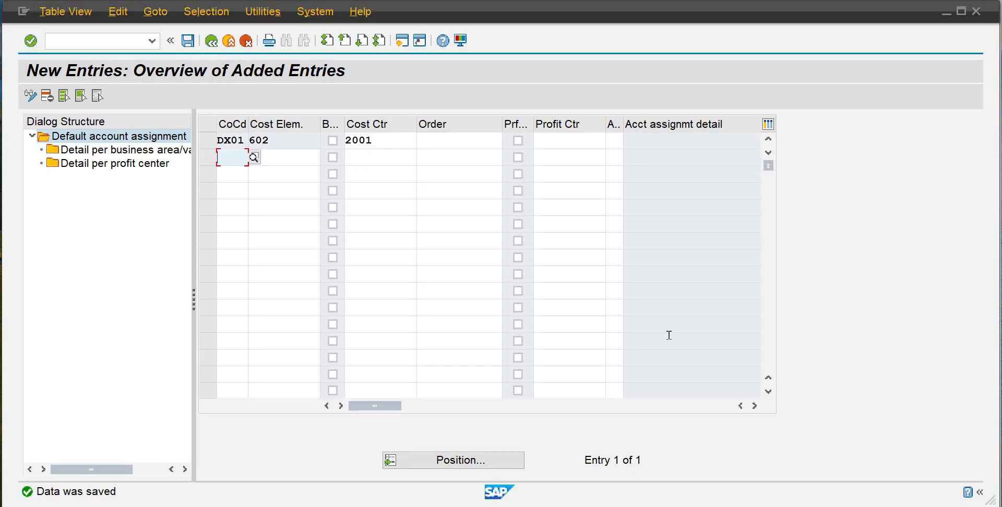
click(403, 146)
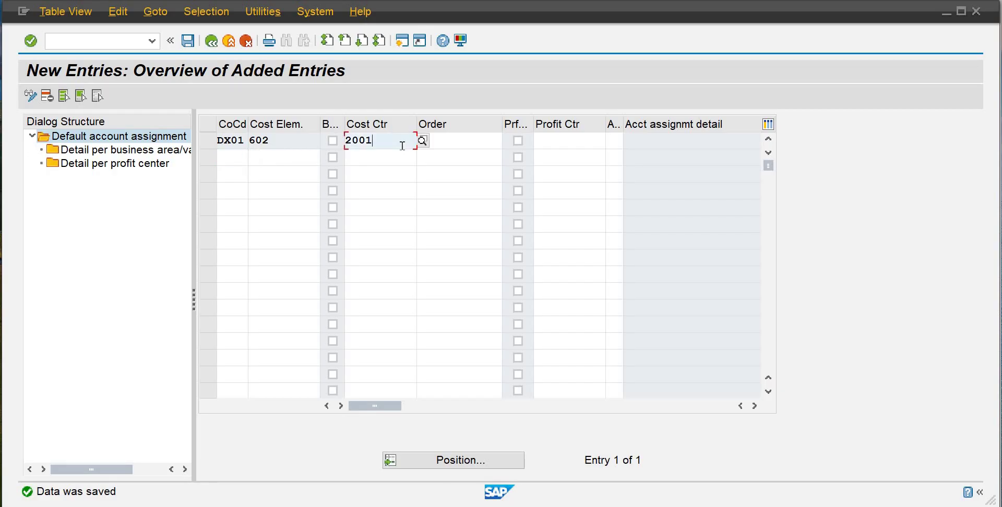
click(280, 140)
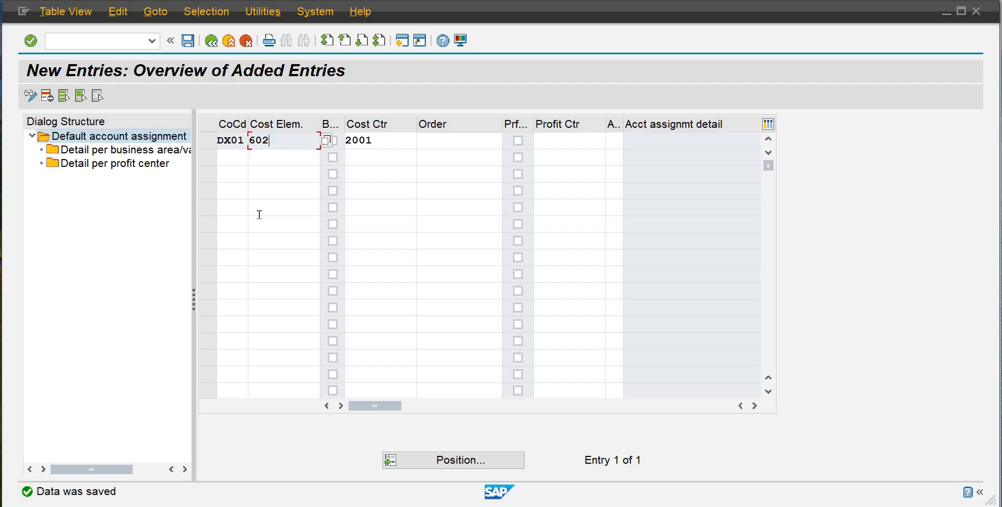
click(384, 145)
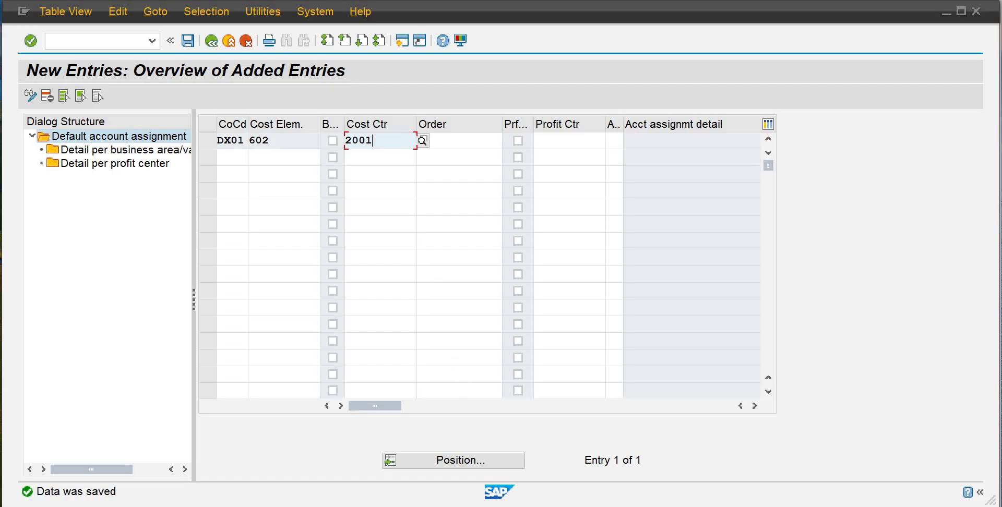
Return to the G/L account document and add G/L account 100 as a Credit line matching the debit amount, using *
mouse_move(574, 506)
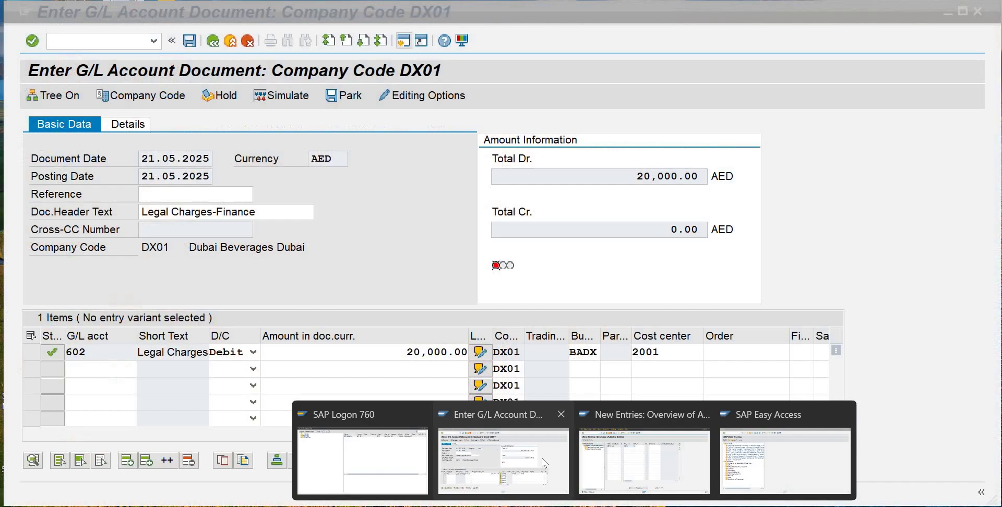
click(503, 459)
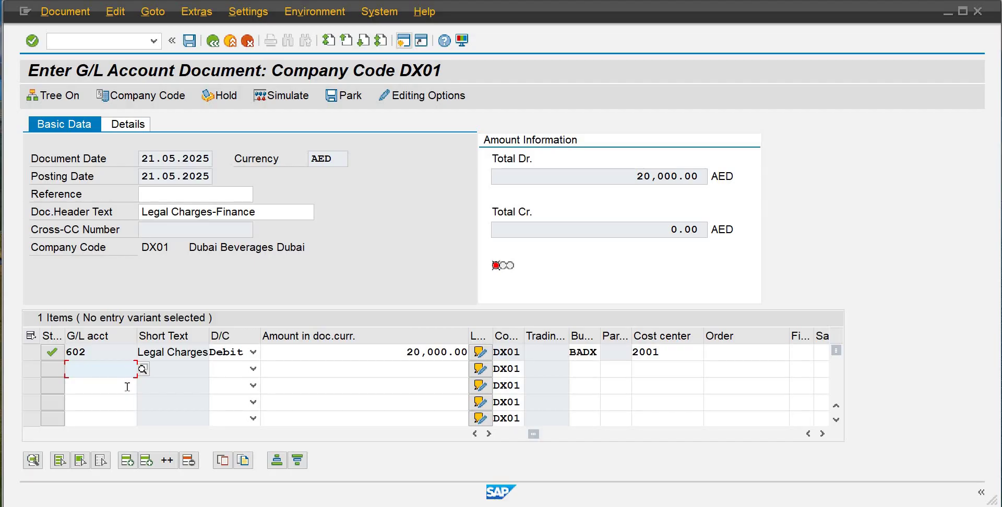
text(100)
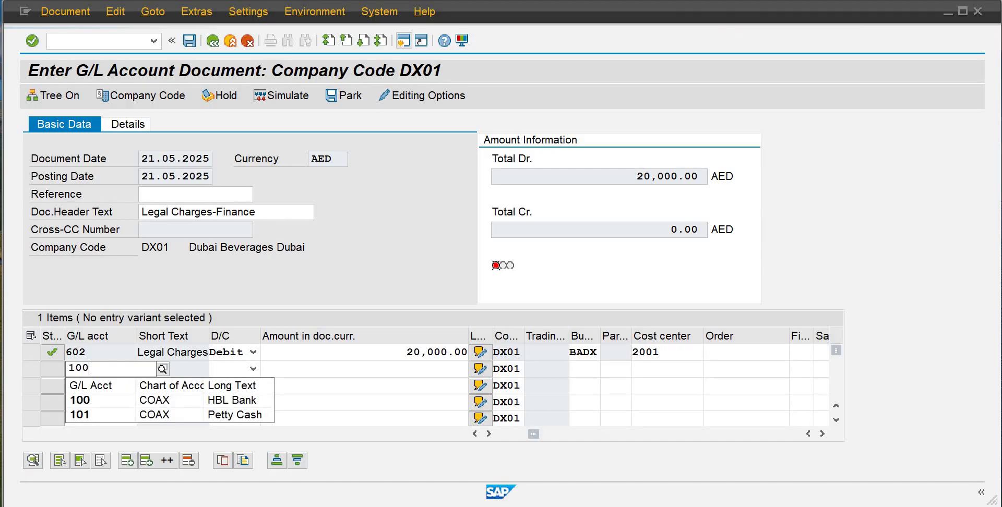
click(155, 406)
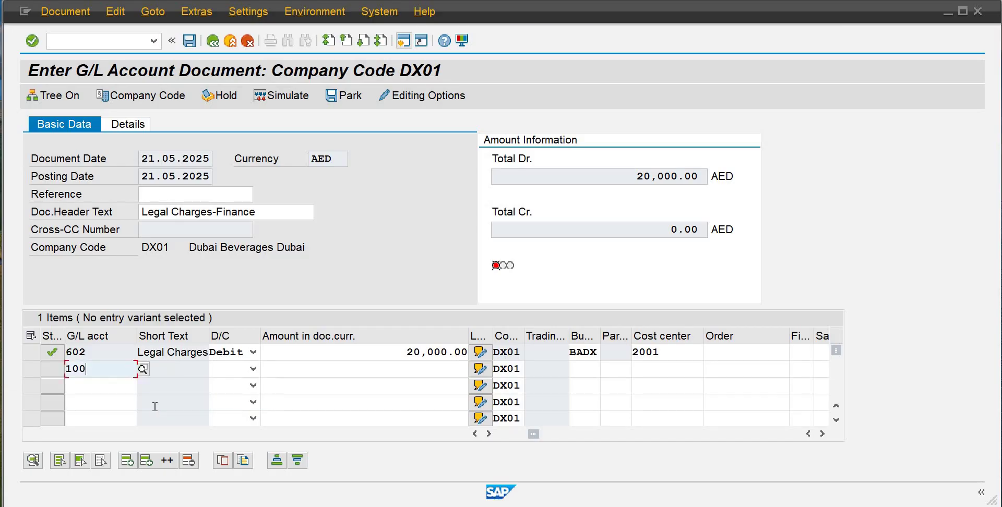
key(Tab)
key(c)
key(Tab)
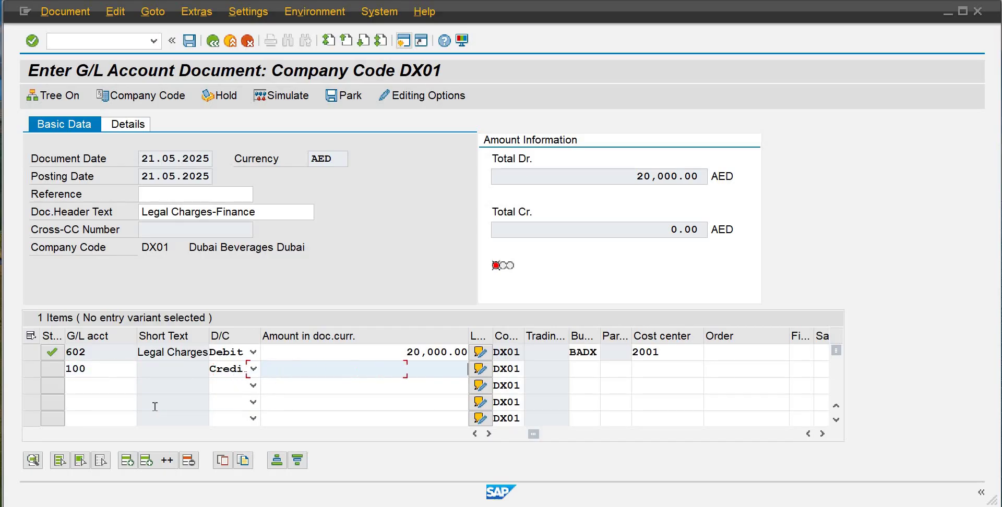
text(*)
key(Return)
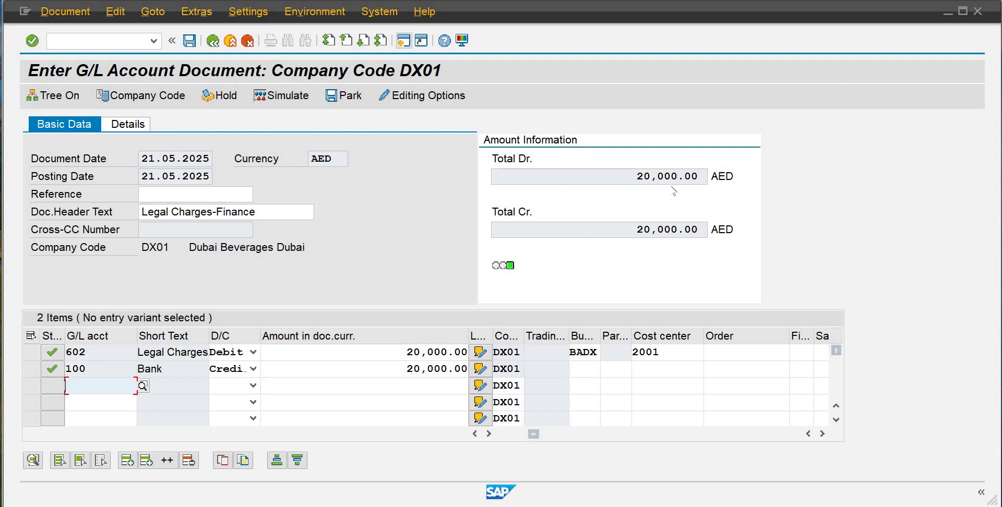
Try to post the Legal Charges-Finance document
click(189, 41)
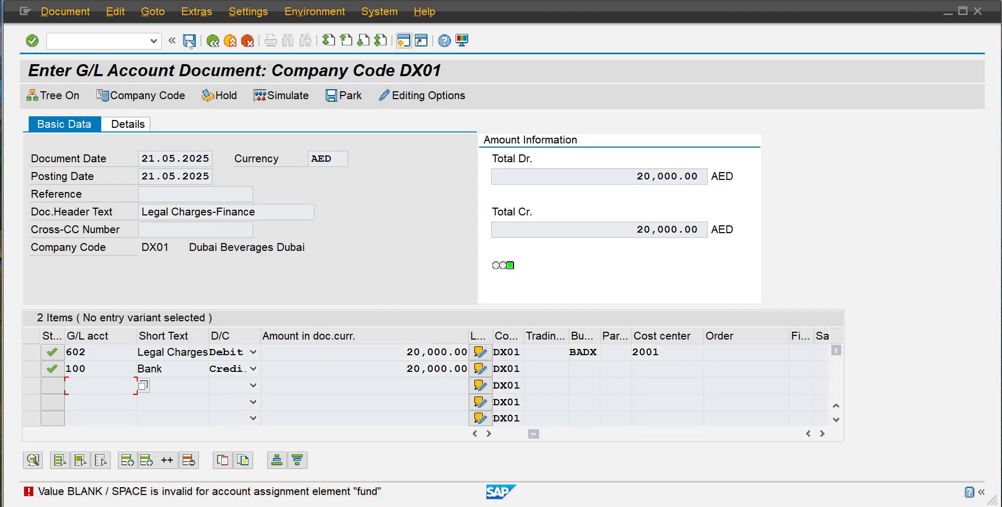
click(189, 44)
mouse_move(575, 505)
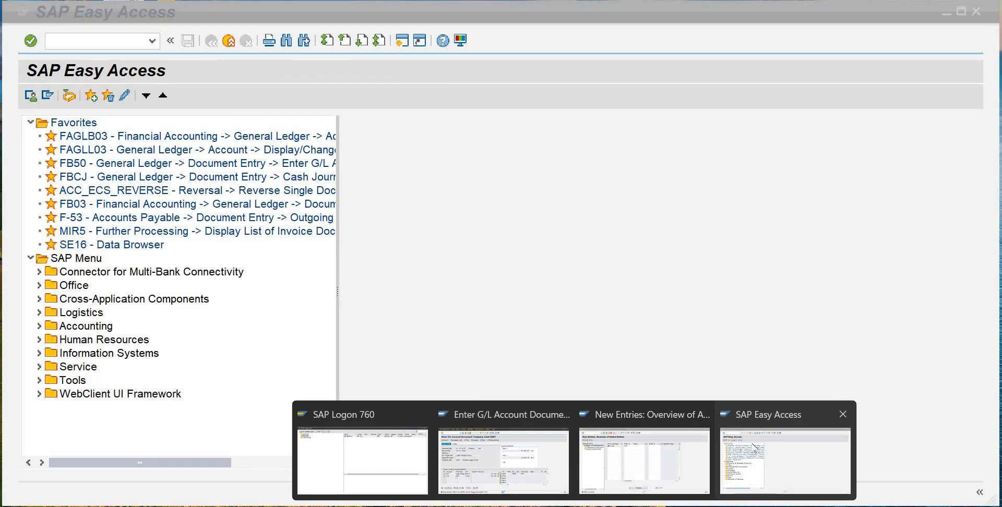
Switch to the free SAP Easy Access session, open the SAP Reference IMG through spro, and expand Public Sector Management
click(777, 462)
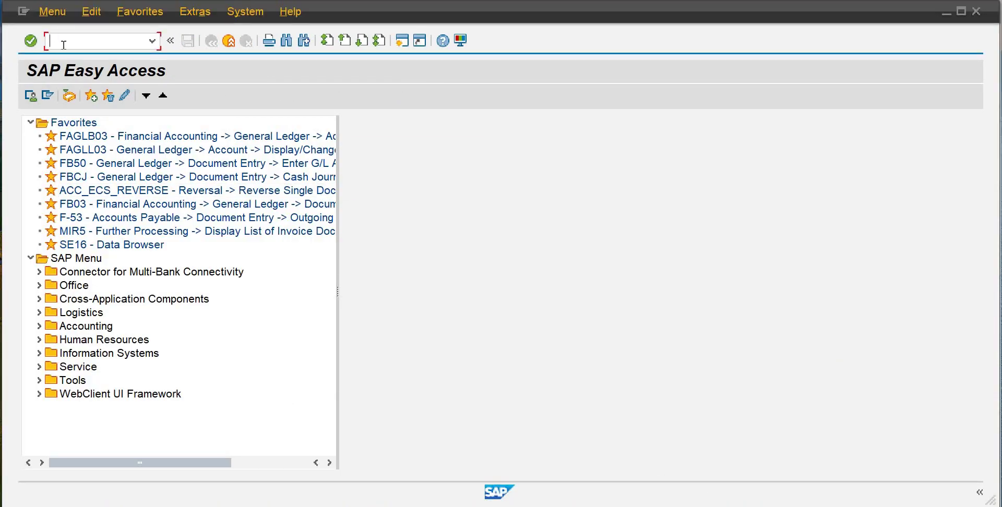
text(spro)
key(Return)
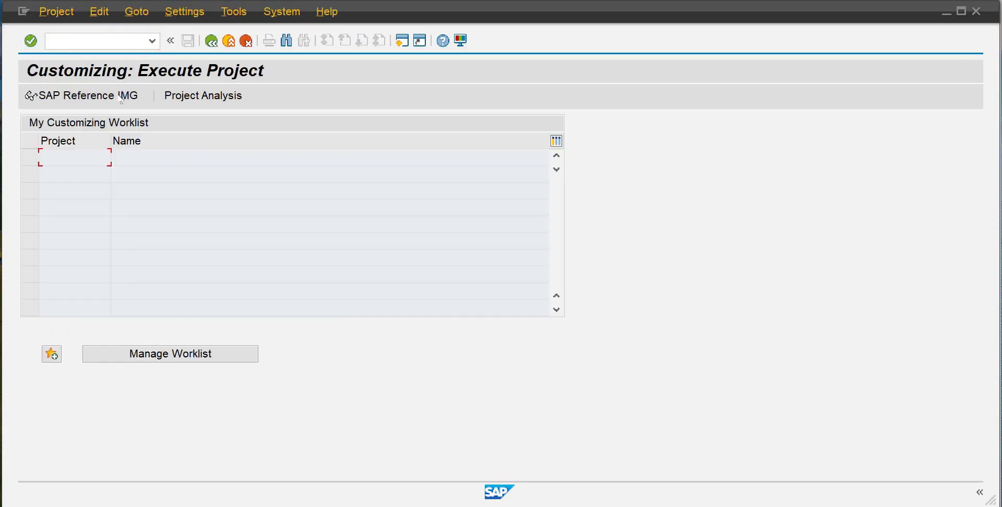
click(121, 99)
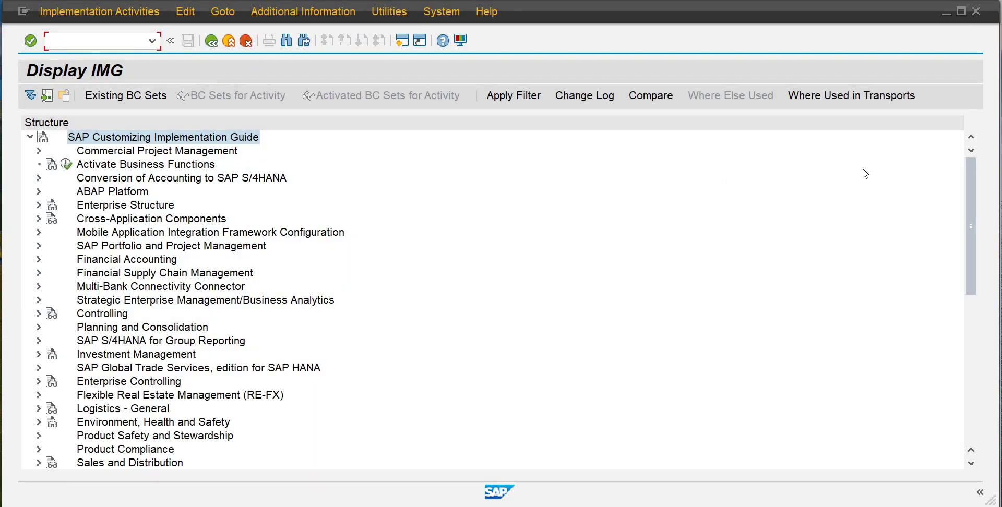
drag(967, 275, 974, 360)
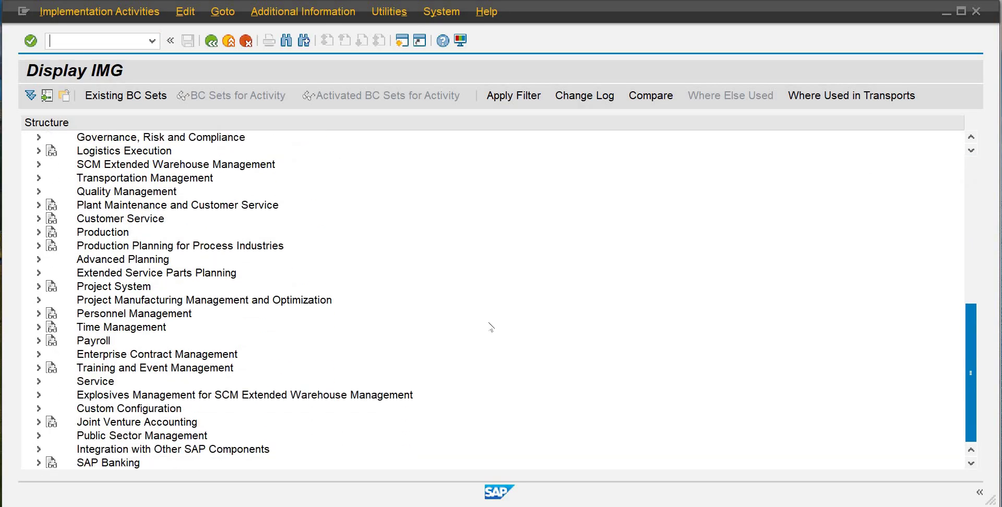
click(38, 435)
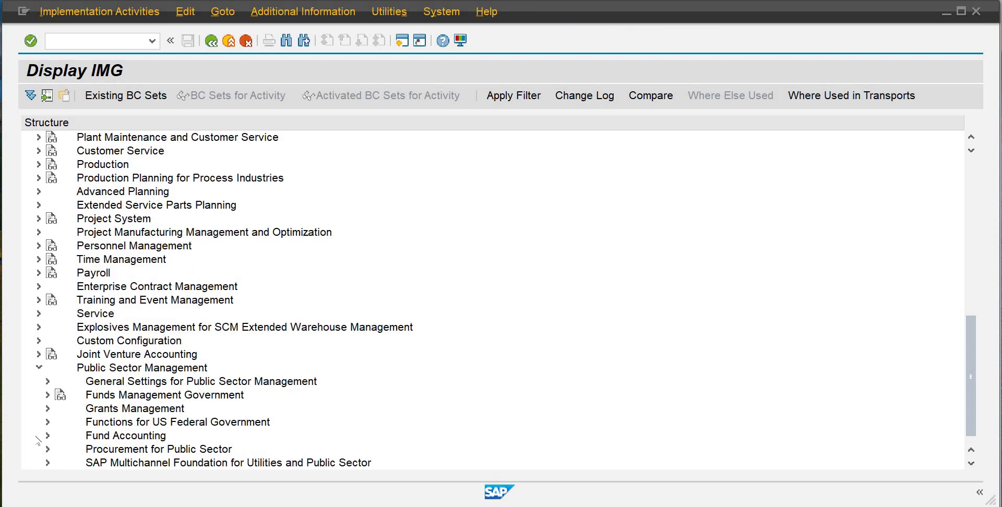
click(48, 396)
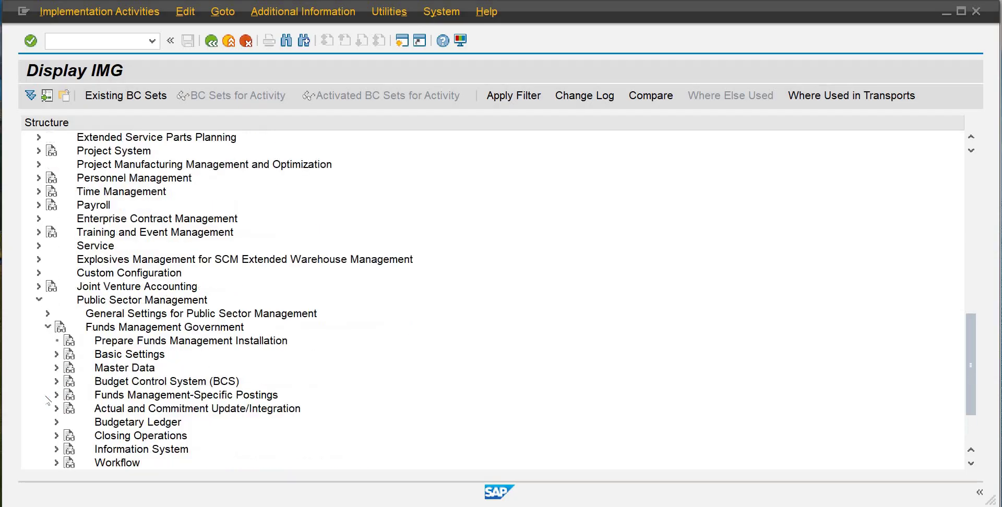
click(56, 341)
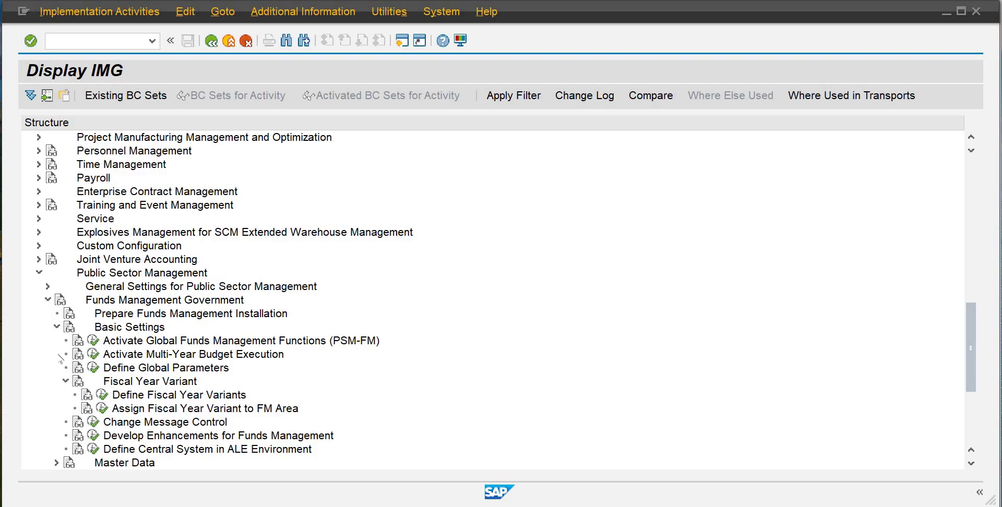
click(57, 328)
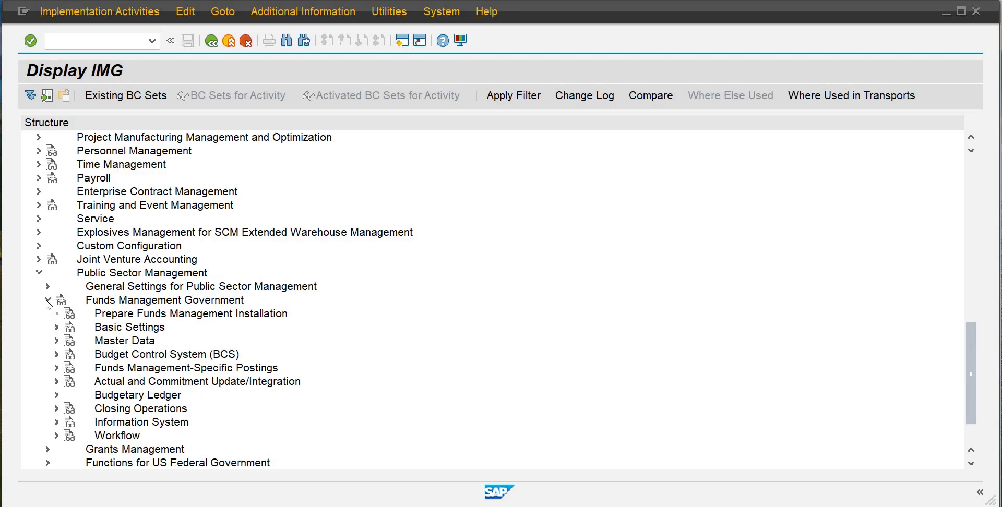
click(48, 299)
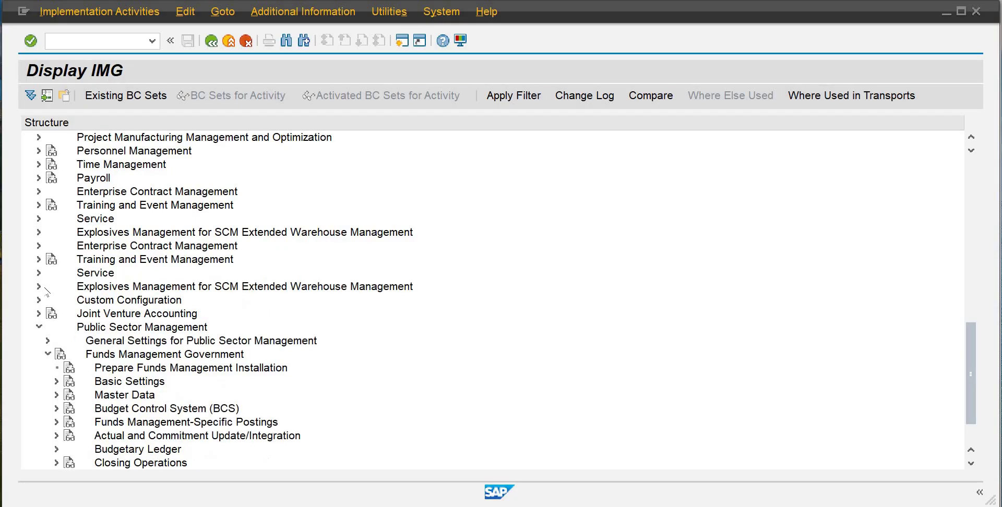
Under General Settings for Public Sector Management, Basic Settings: Account Assignment Elements, run the activity Allow BLANK as Value for Account Assignment Elements
click(48, 341)
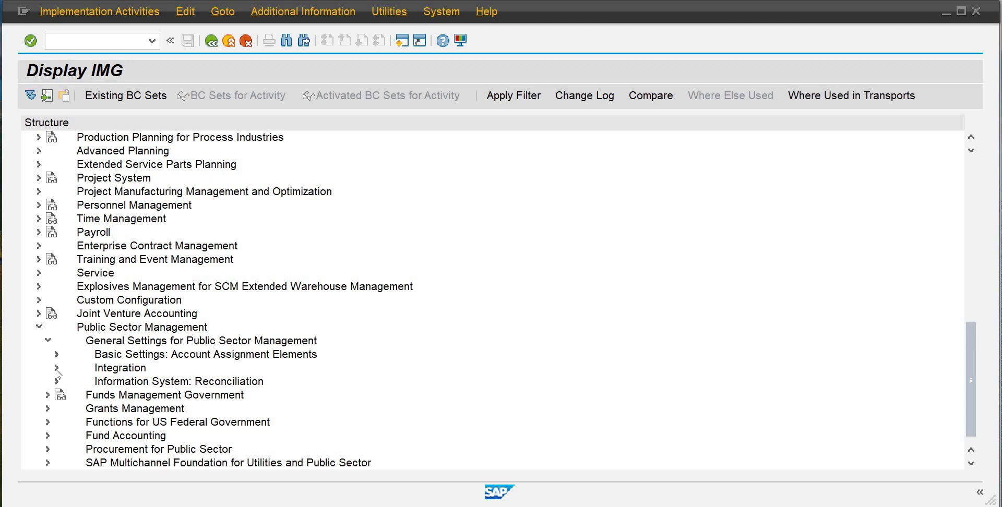
click(57, 368)
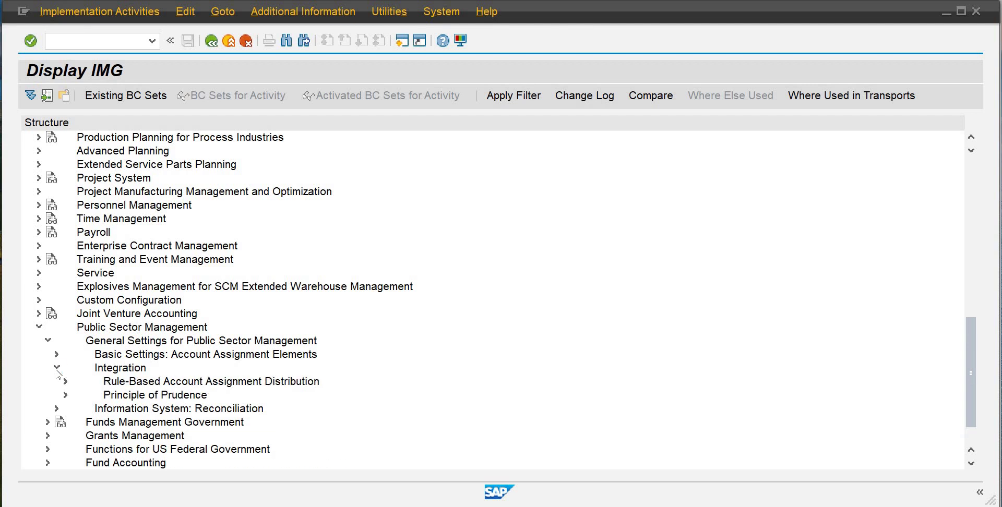
click(57, 369)
click(57, 355)
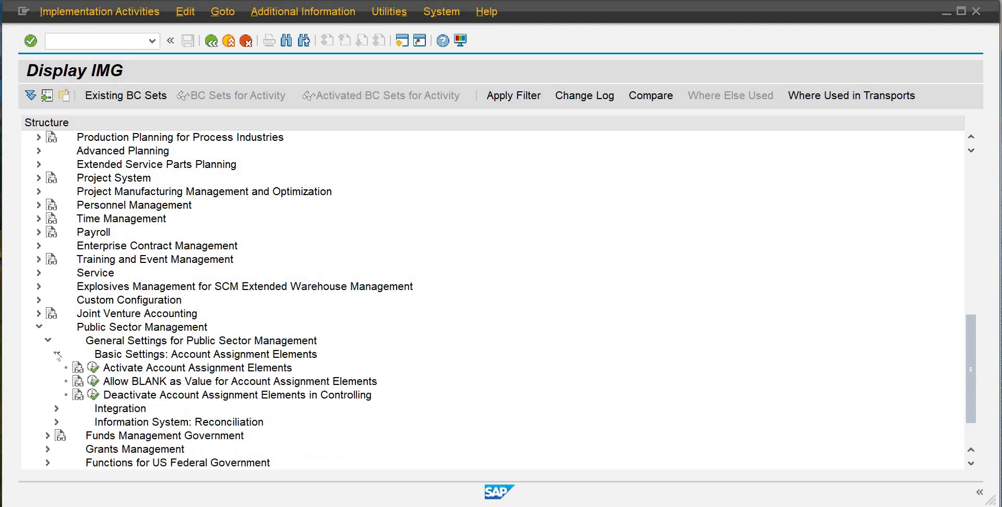
click(111, 387)
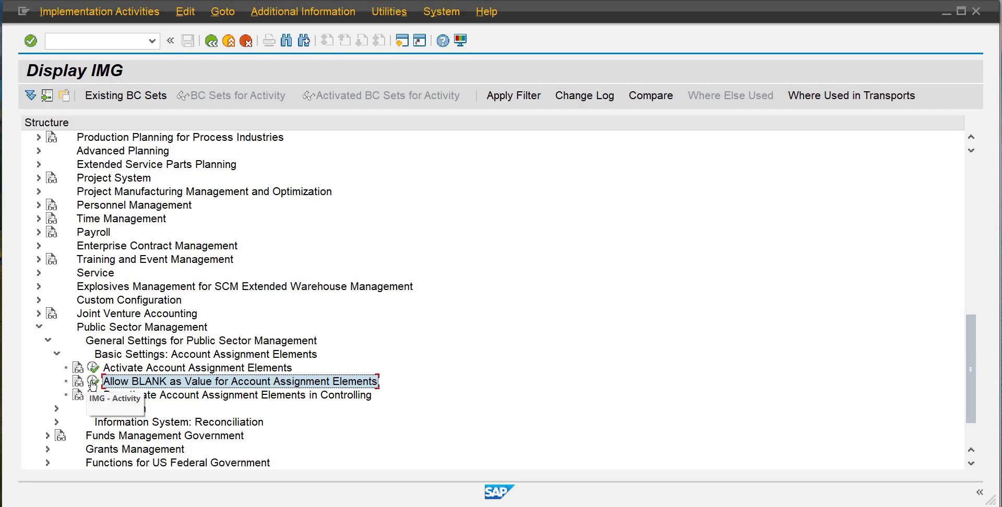
click(93, 382)
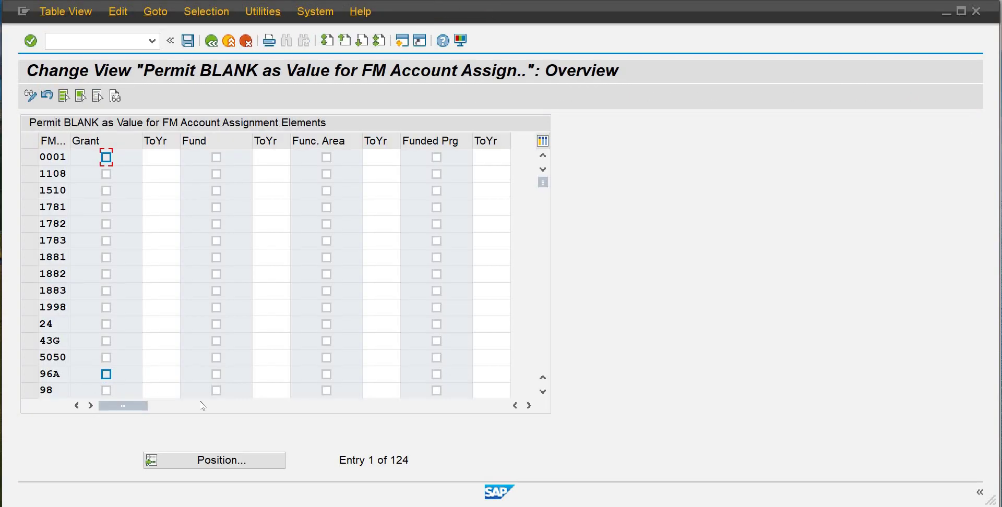
Start positioning the FM account assignment overview and enter fmdx as the FM area
click(223, 461)
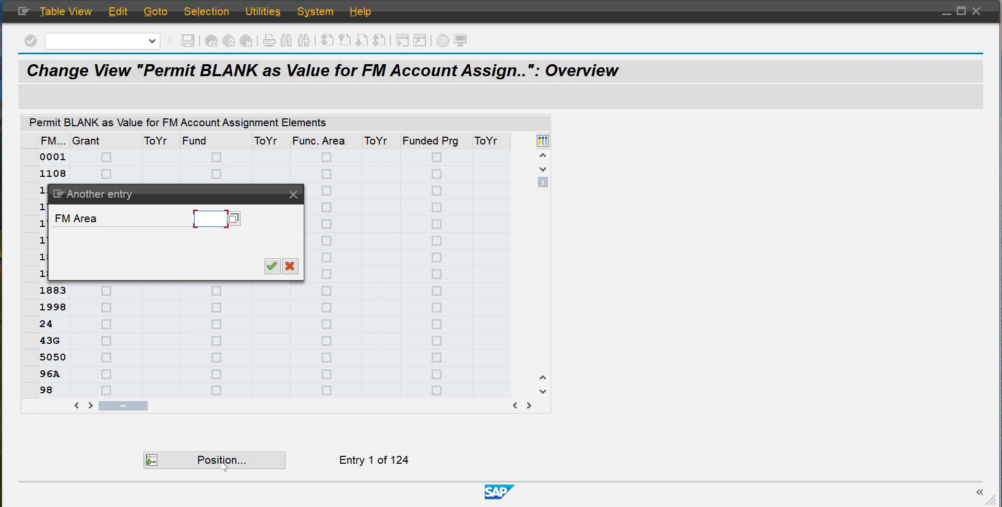
text(fm)
key(BackSpace)
text(m)
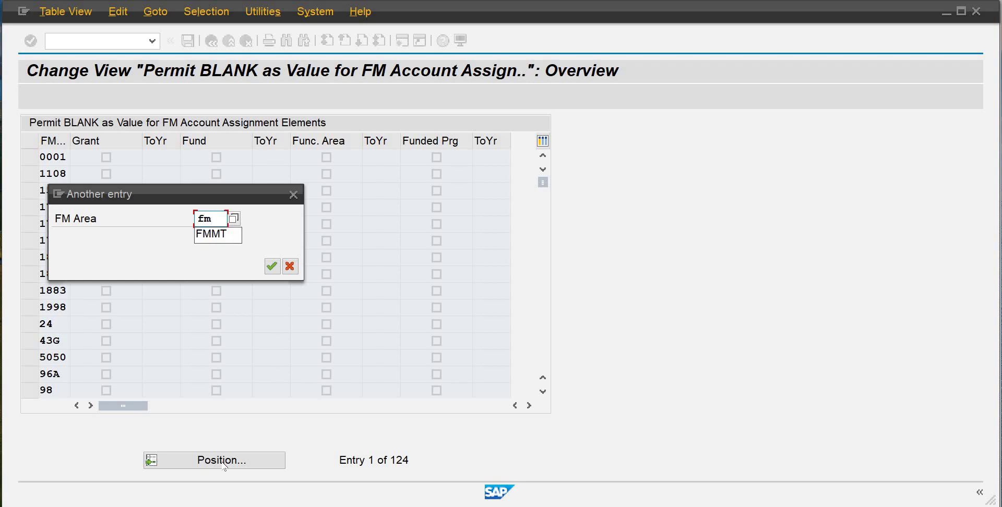
text(dx)
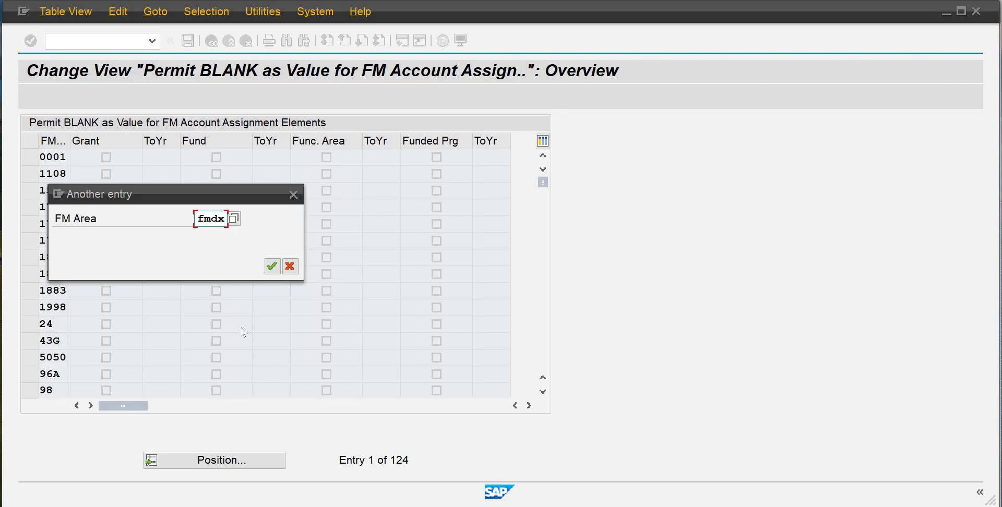
click(234, 219)
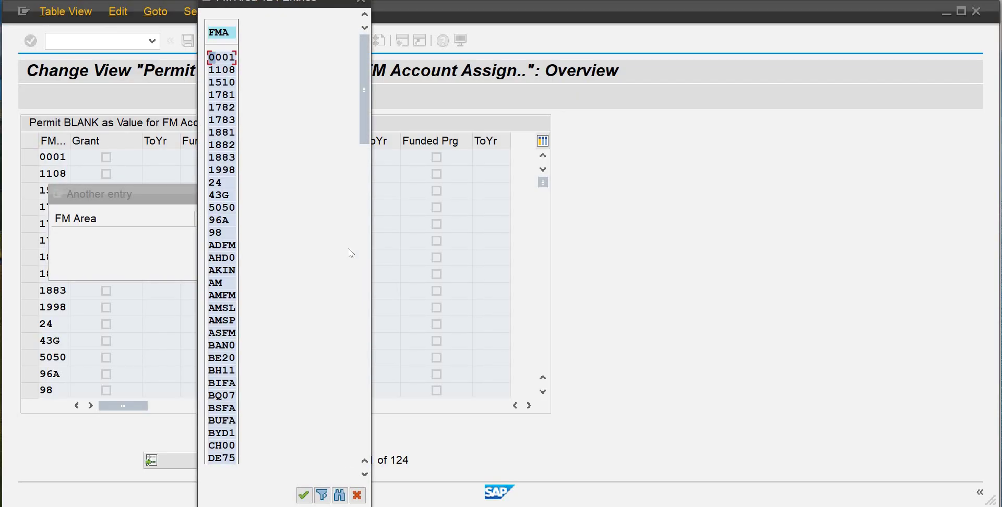
click(363, 441)
click(363, 441)
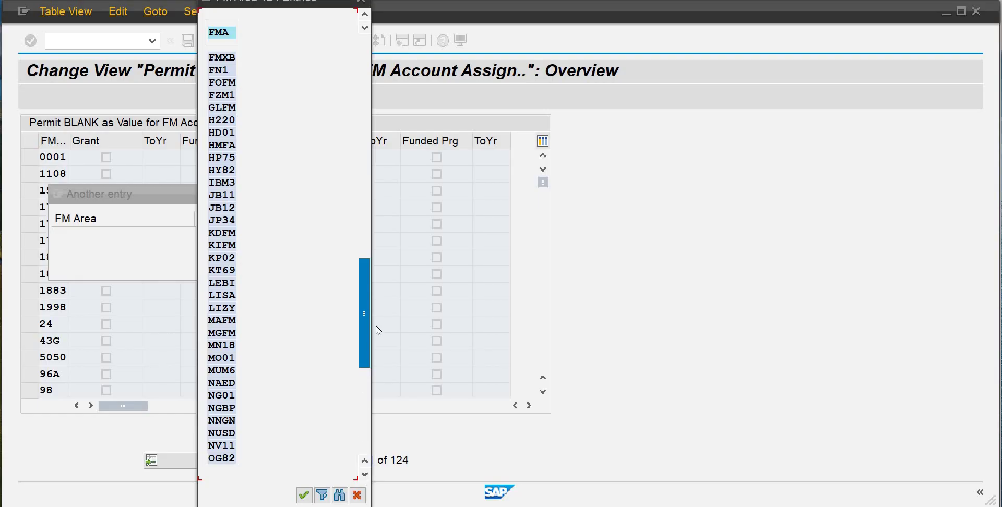
click(233, 57)
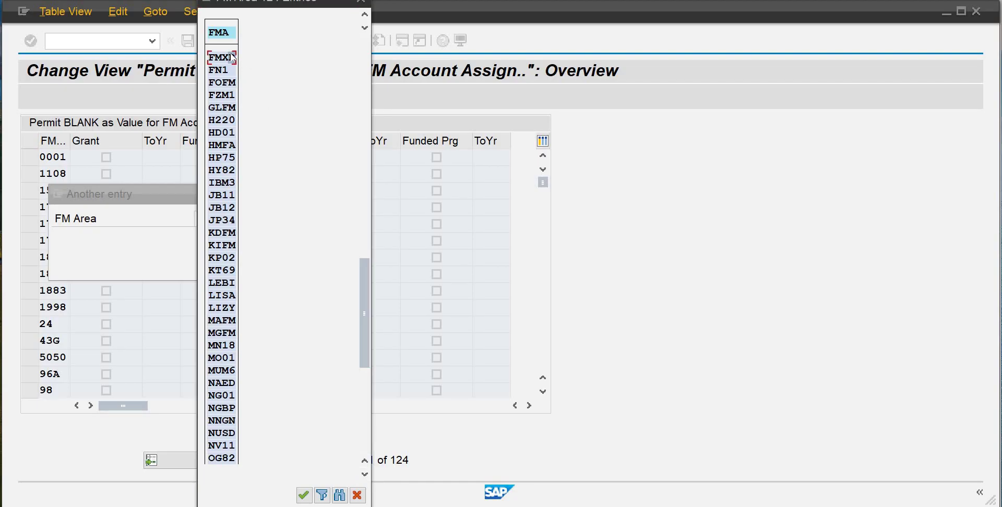
double_click(232, 58)
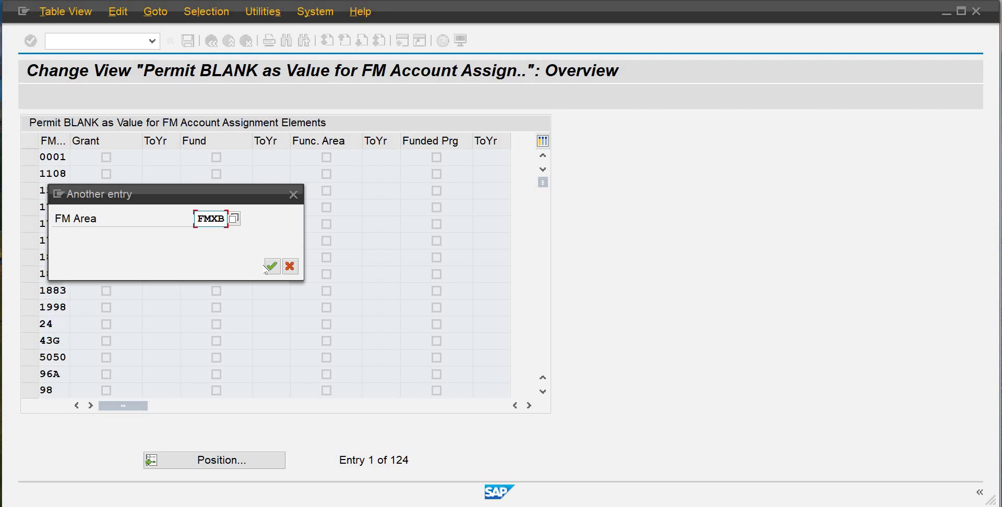
Pick FM area FMDX from the list of possible values and position the overview on that entry
click(232, 219)
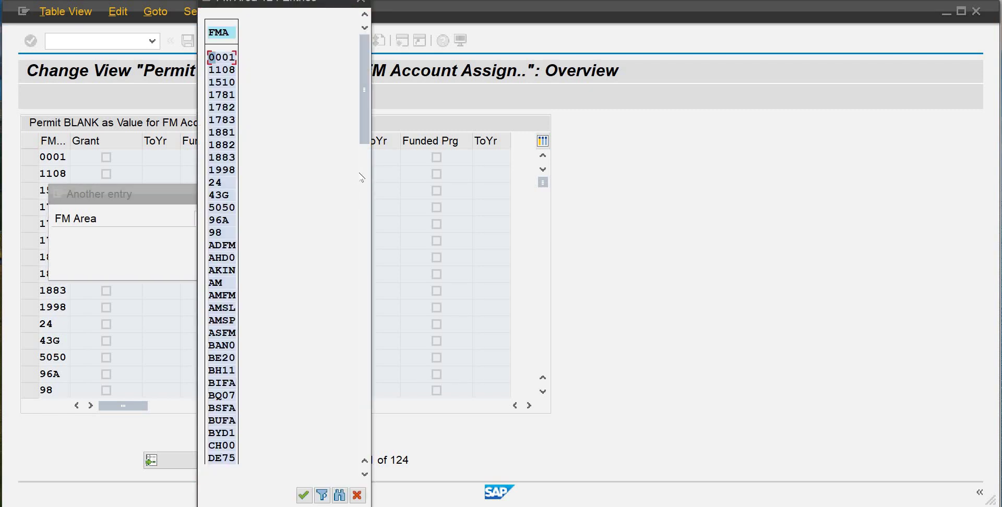
drag(361, 131, 360, 263)
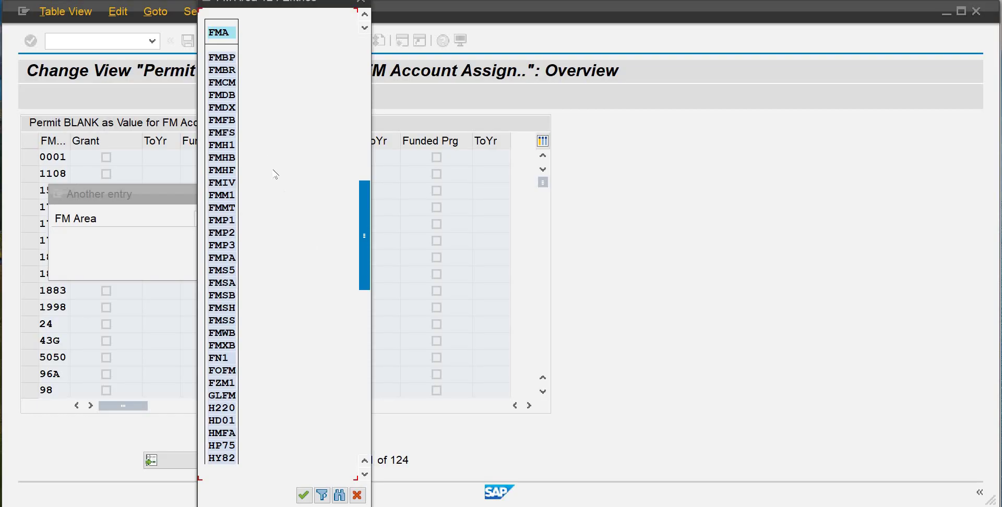
double_click(225, 108)
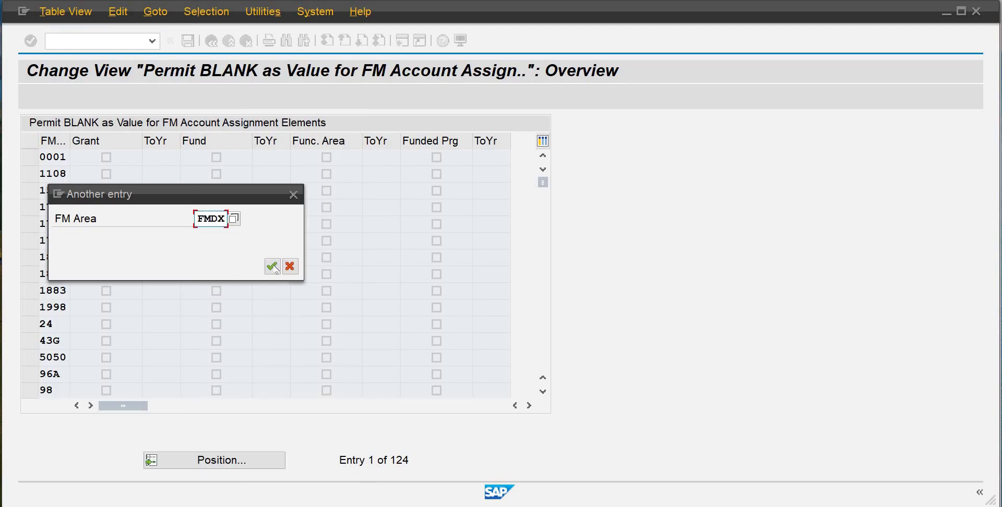
click(273, 266)
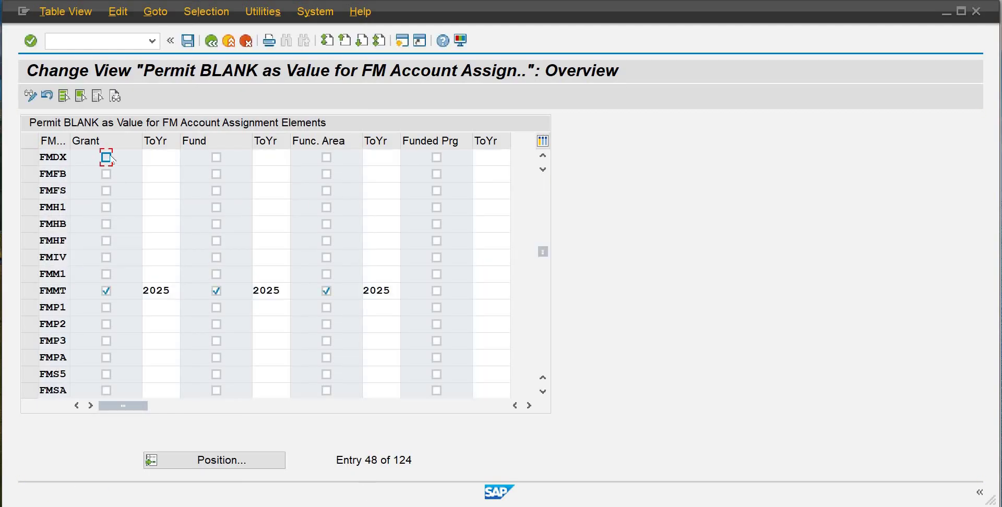
Permit BLANK for Grant, Fund and Func. Area of FMDX, each to year 2025, and save under the proposed customizing request
click(105, 158)
click(160, 157)
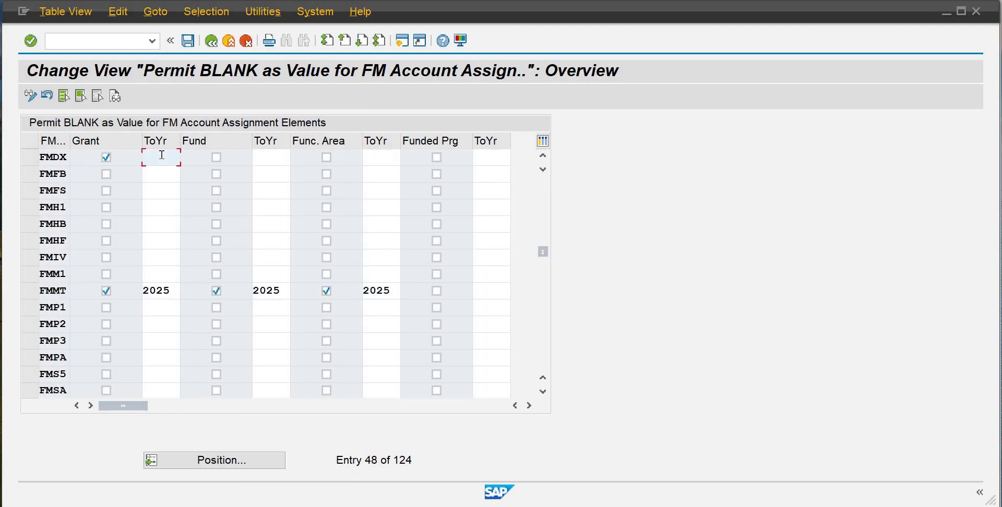
text(2025)
click(214, 158)
click(271, 160)
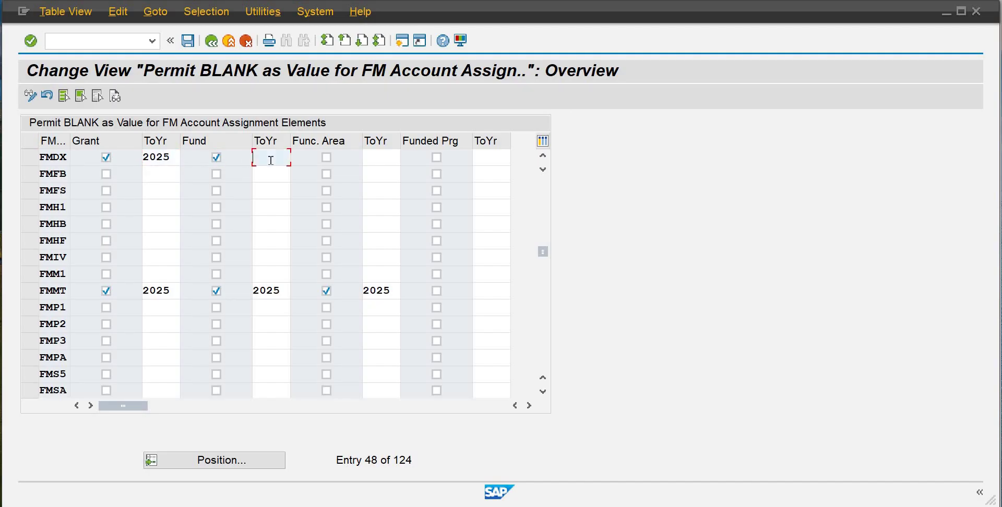
text(2025)
click(326, 157)
click(380, 155)
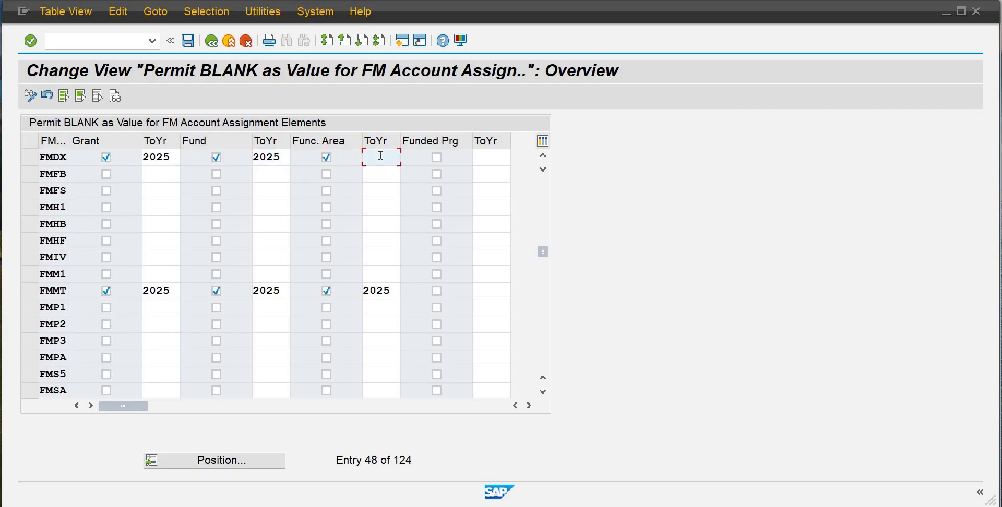
text(2025)
click(188, 40)
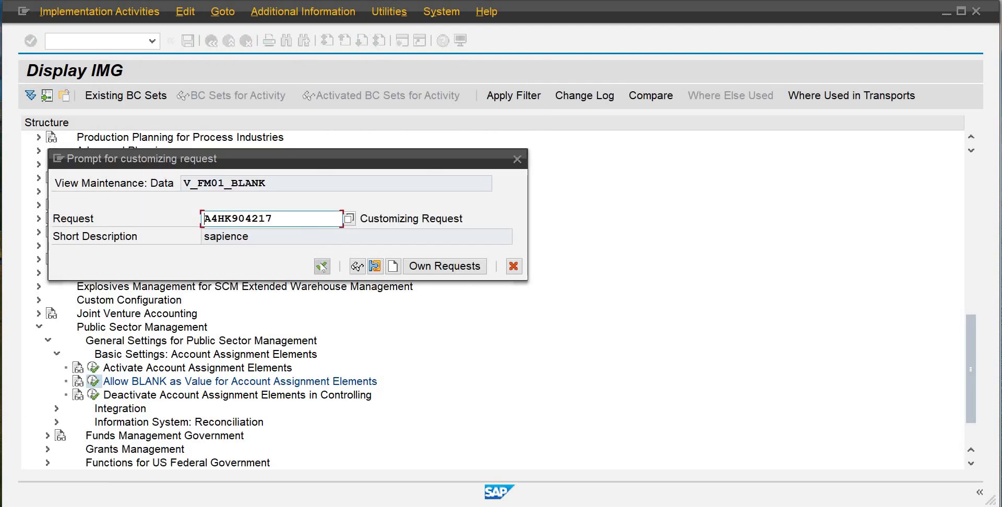
click(322, 267)
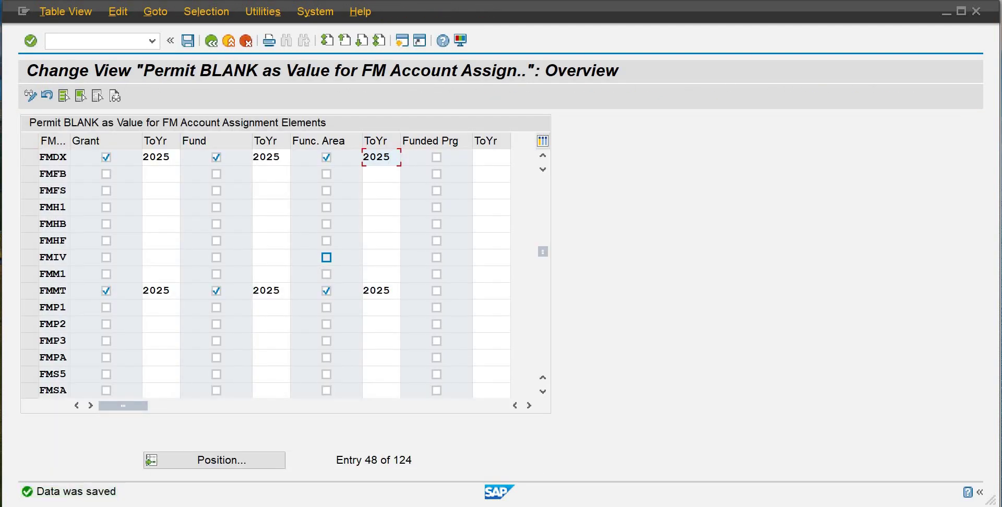
Return to the G/L account document session and try again to post the Legal Charges-Finance document
mouse_move(574, 505)
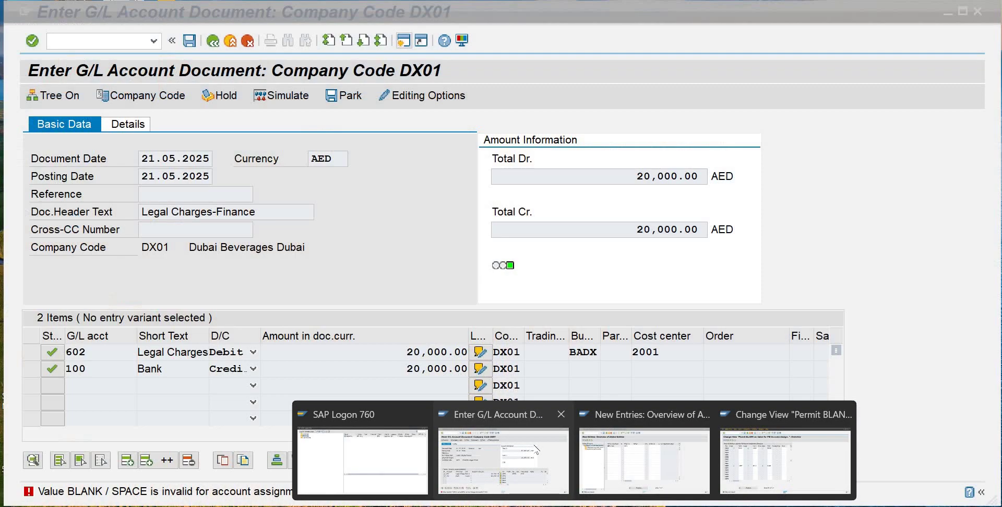
click(534, 446)
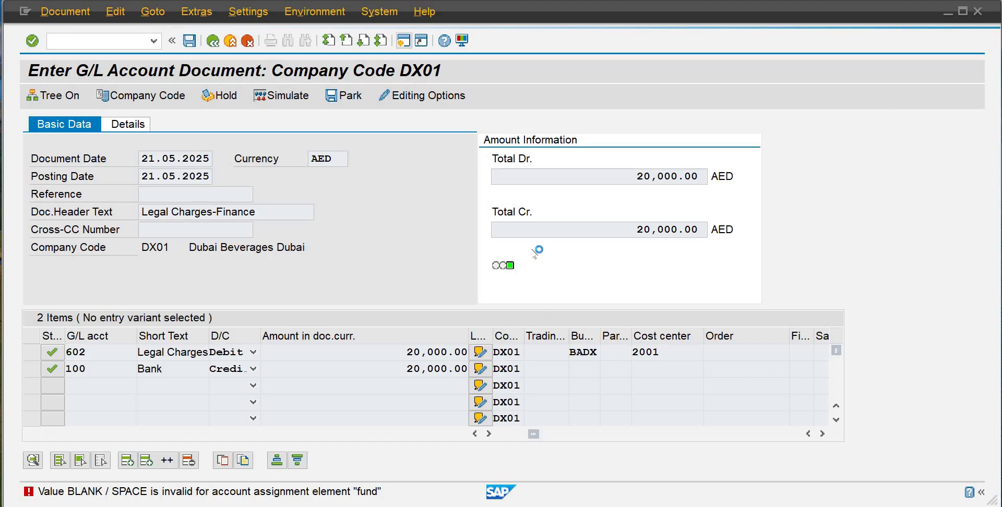
click(189, 42)
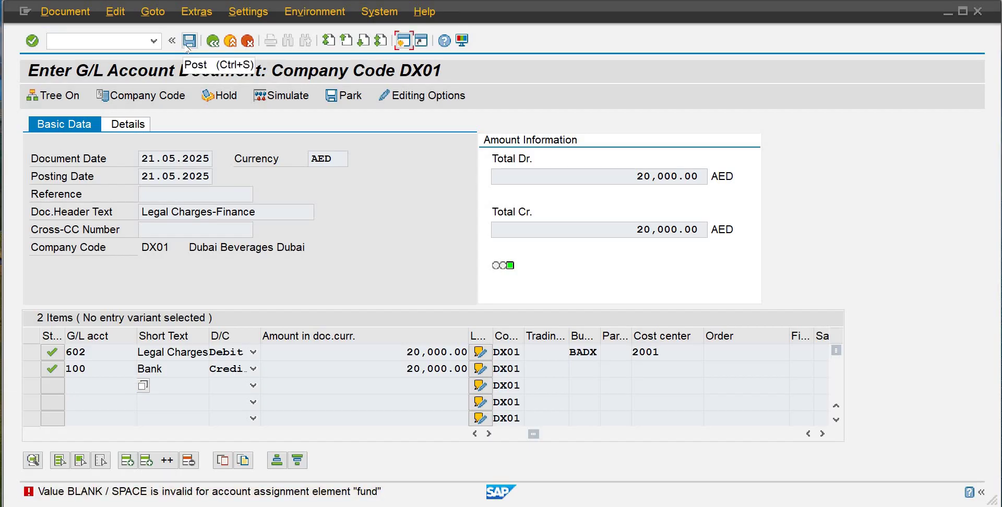
click(189, 41)
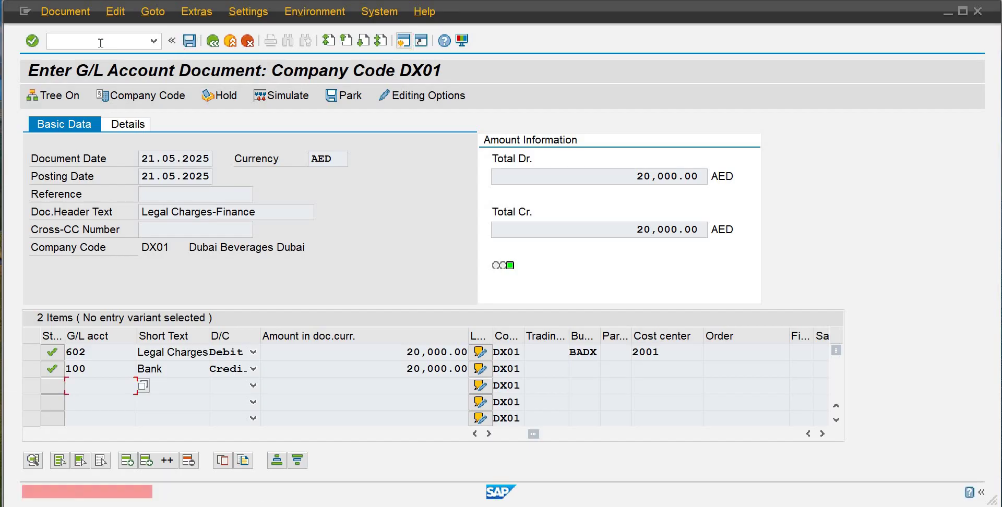
Restart G/L document entry (transaction FB50) and set the document header text to Legal Charges-Finance
click(100, 43)
text(/)
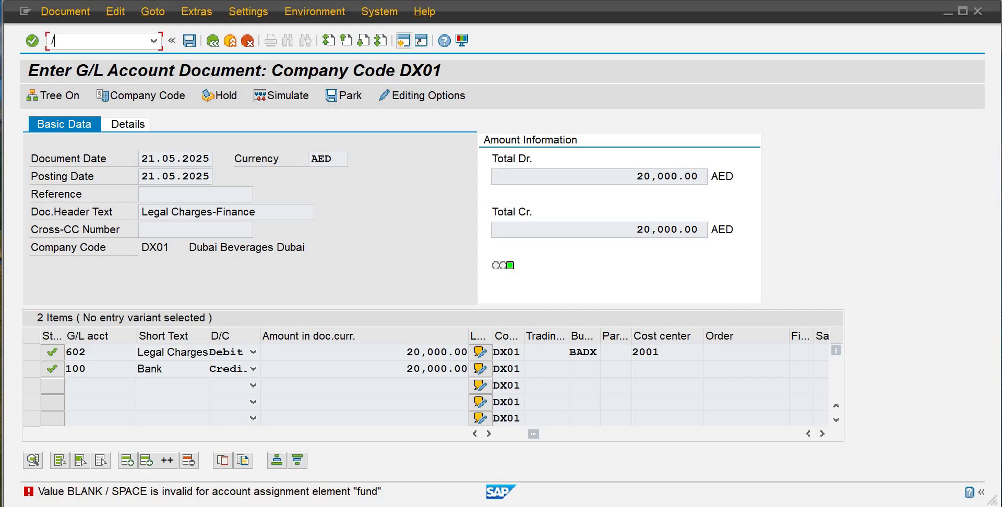
text(nfs)
key(BackSpace)
text(b50)
key(Return)
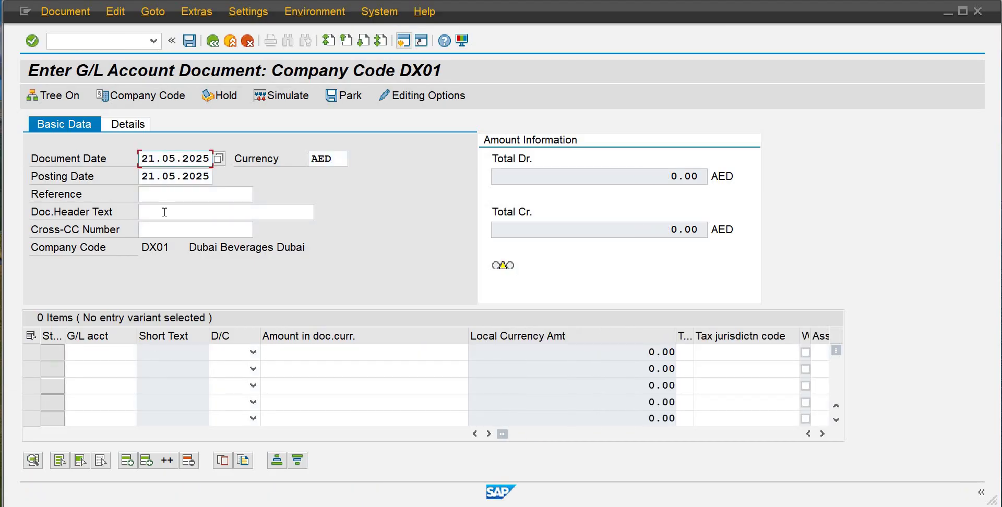
click(163, 212)
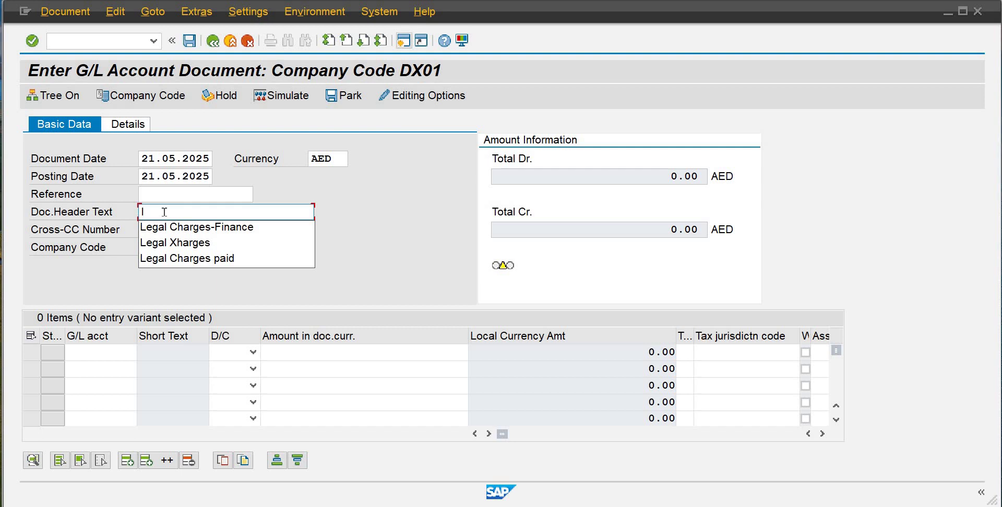
key(Down)
key(Return)
key(Return)
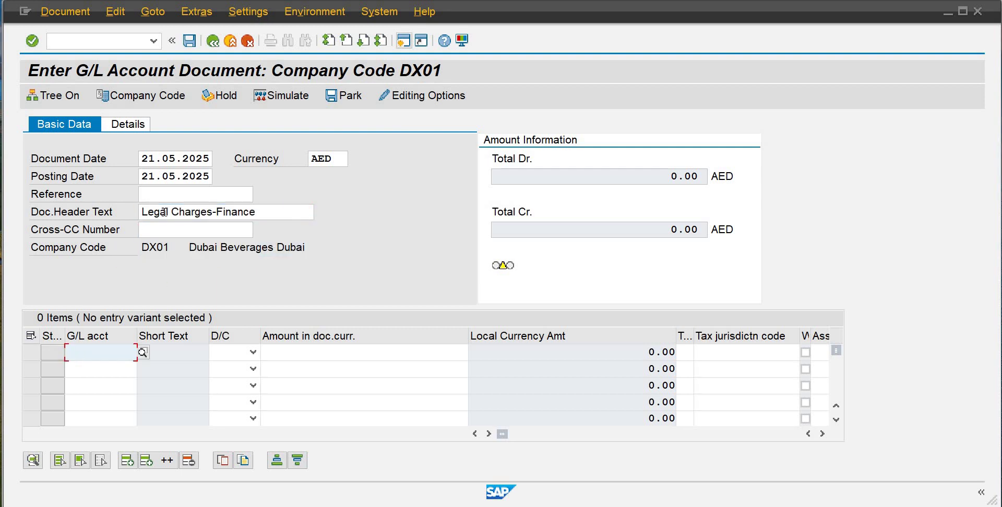
Enter the first line item as a debit of 20,000 AED to G/L account 602
text(602)
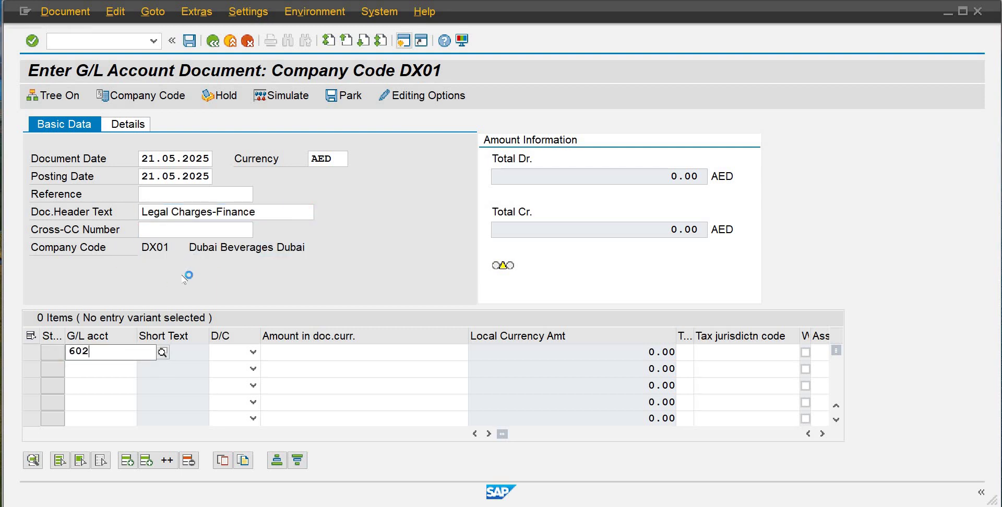
click(228, 354)
key(Down)
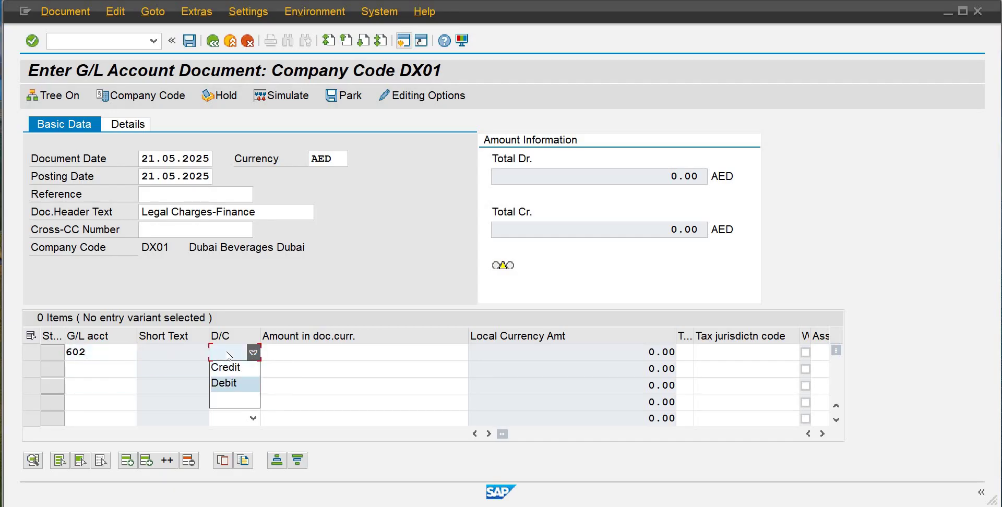
key(Tab)
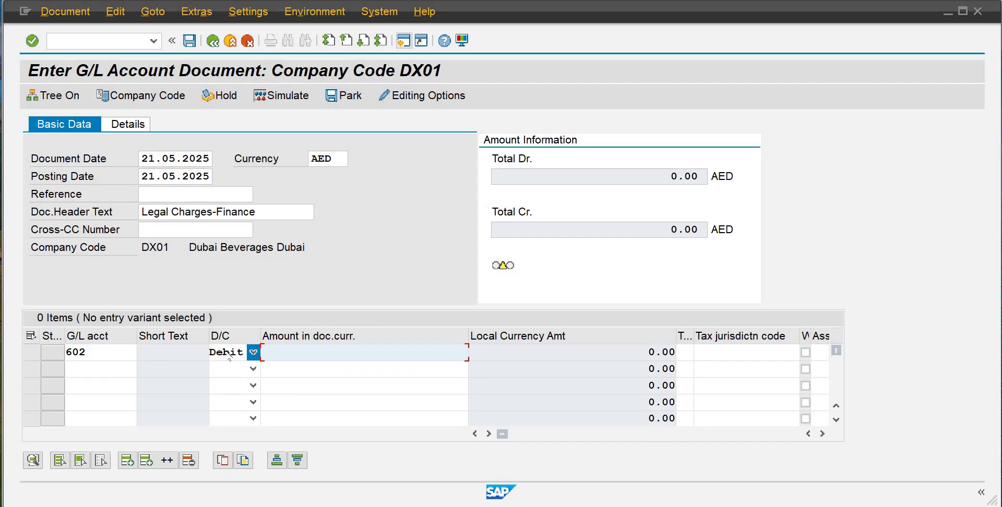
text(20000)
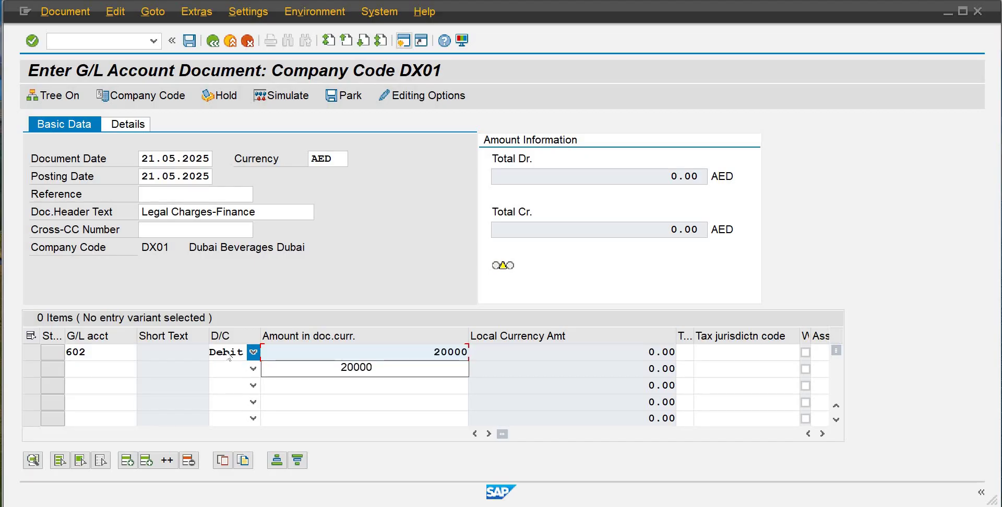
key(Return)
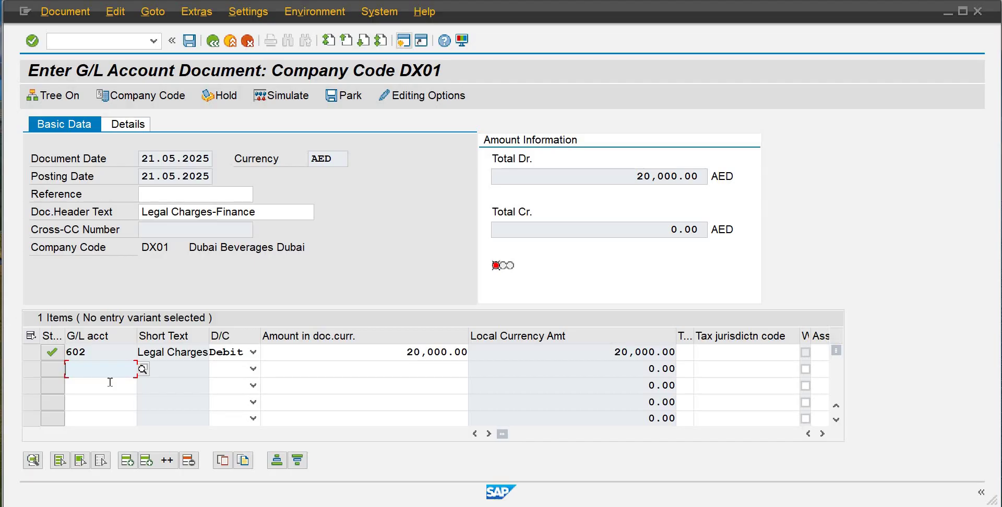
Add a credit line of 20,000 AED to bank account 100 and post the document
text(100)
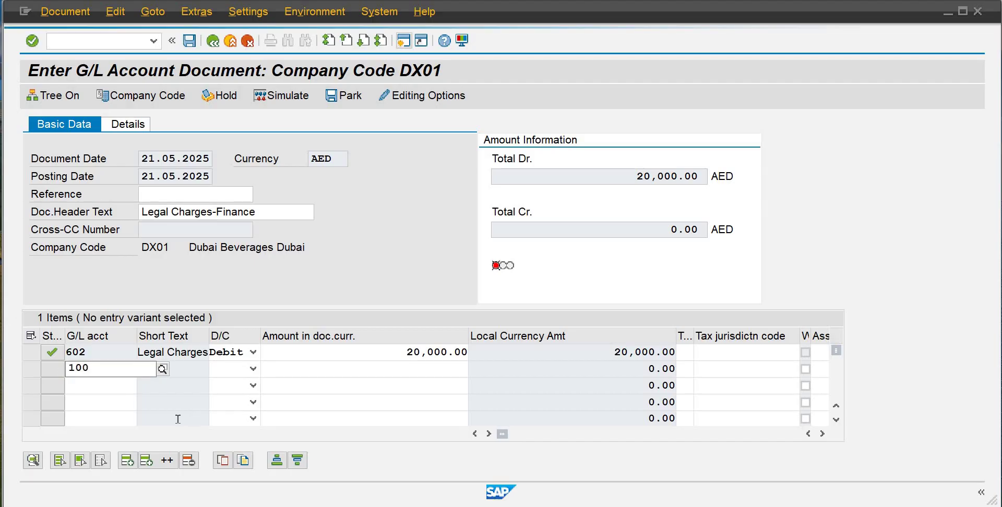
click(145, 401)
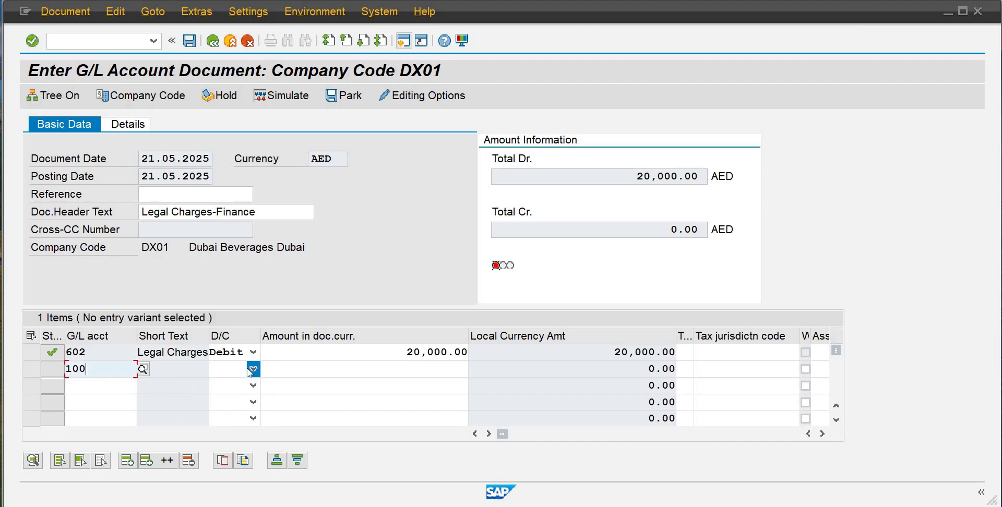
click(253, 370)
click(238, 388)
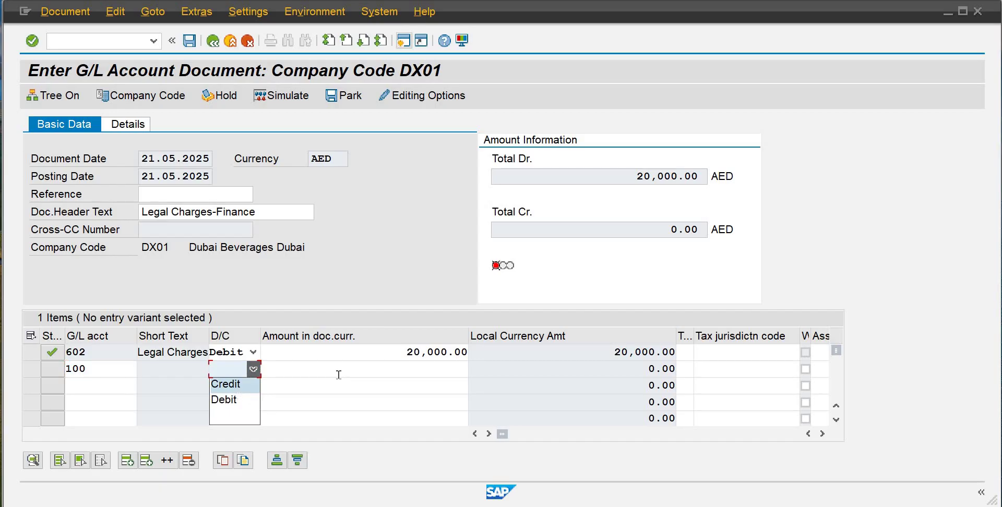
click(433, 370)
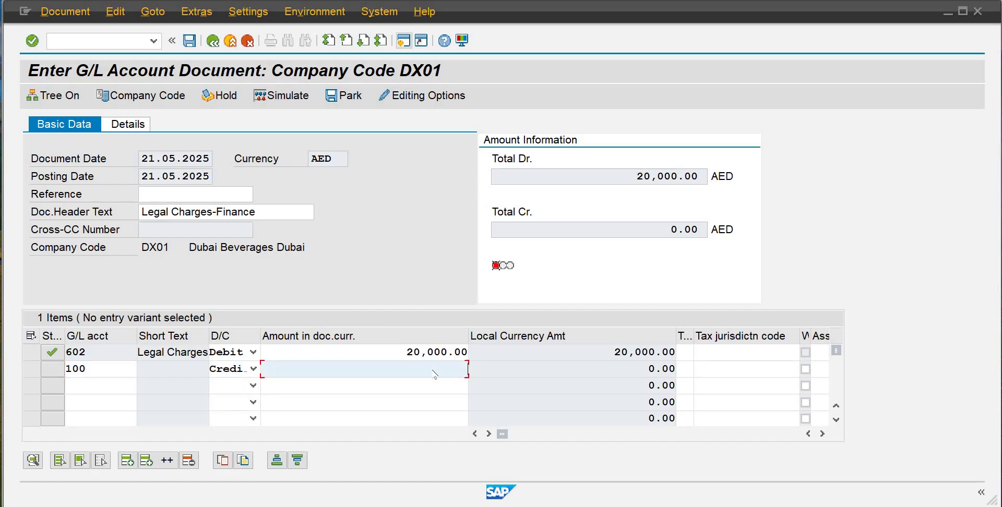
key(Return)
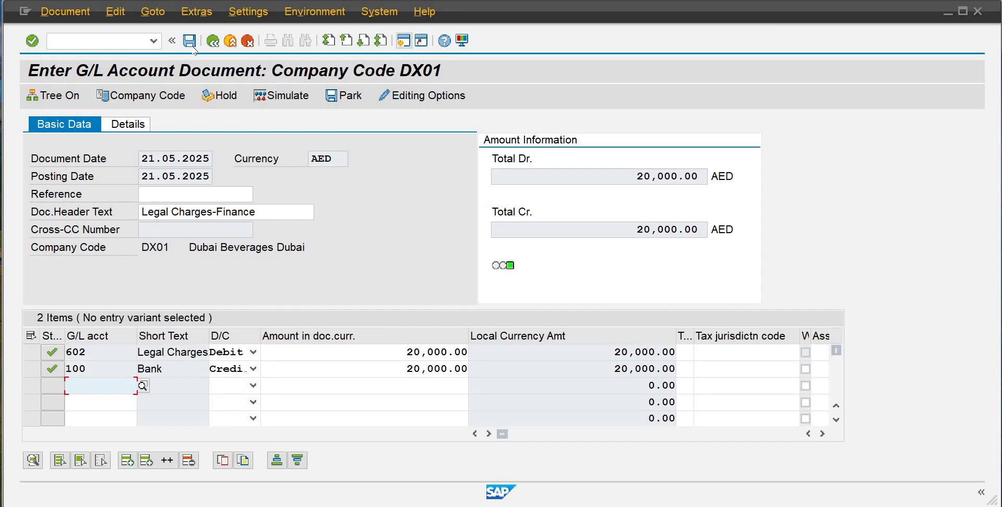
click(190, 41)
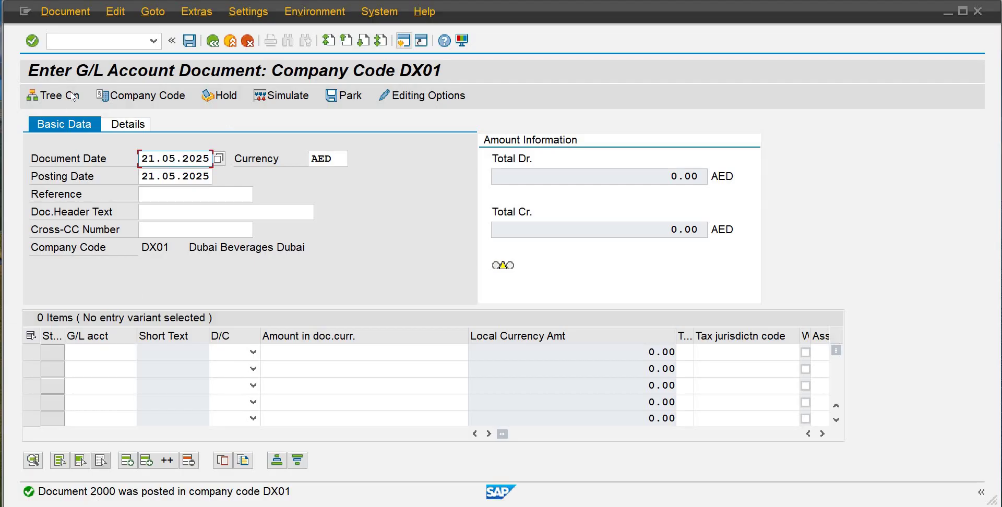
Display the document just posted, check its print preview, and return to the data entry view
click(65, 12)
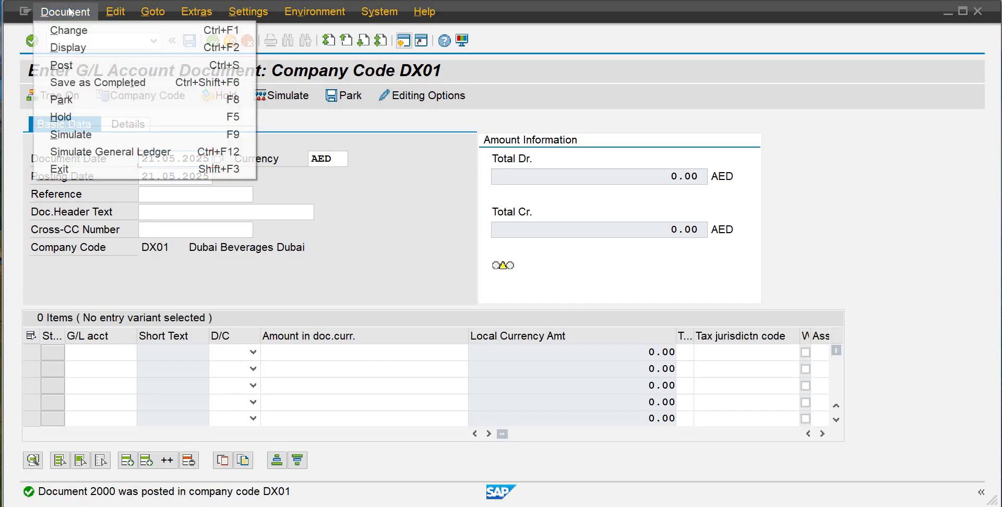
click(96, 47)
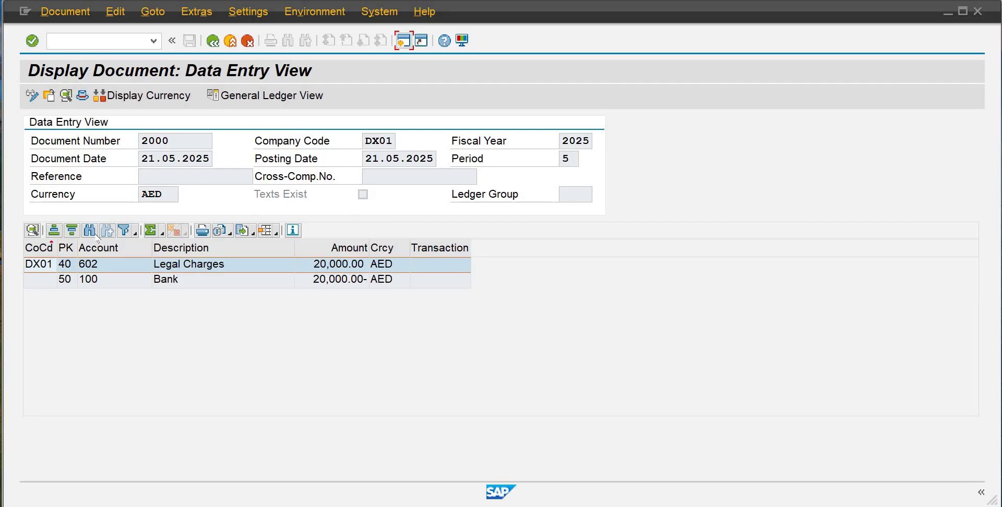
click(57, 11)
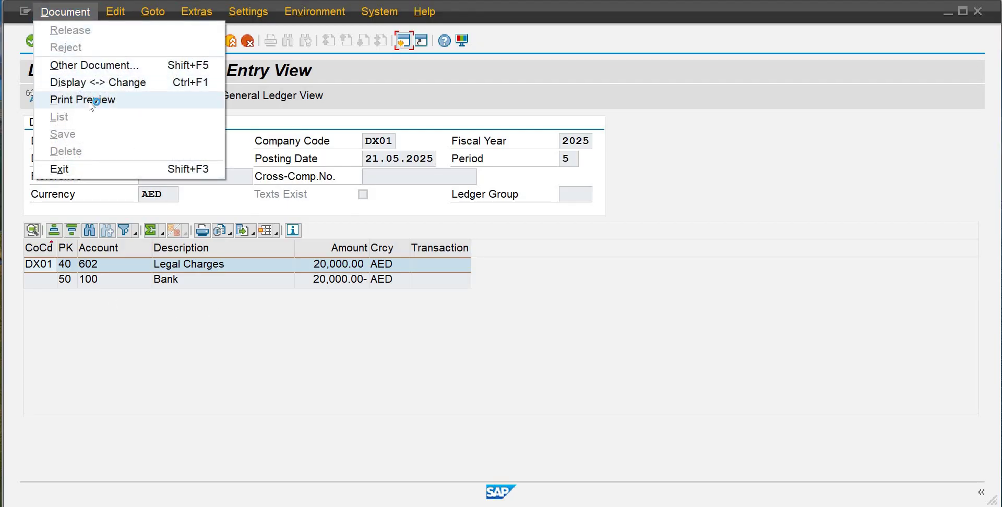
click(91, 102)
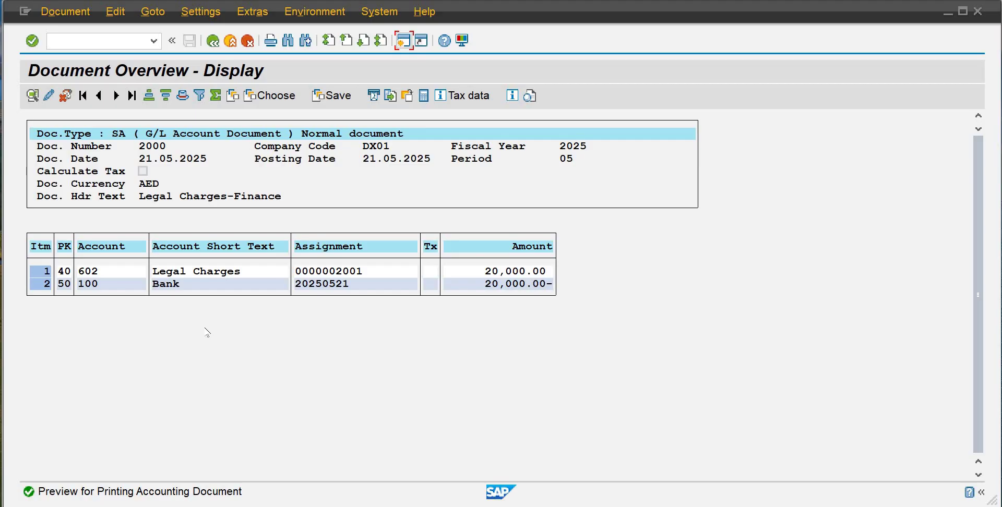
click(214, 41)
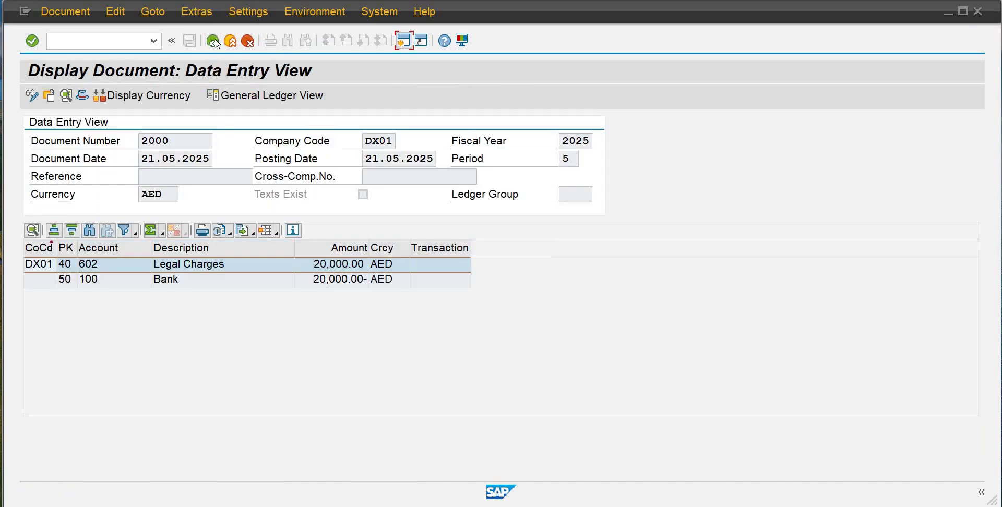
View the posted document in the General Ledger View and exit to the SAP Easy Access screen
click(266, 101)
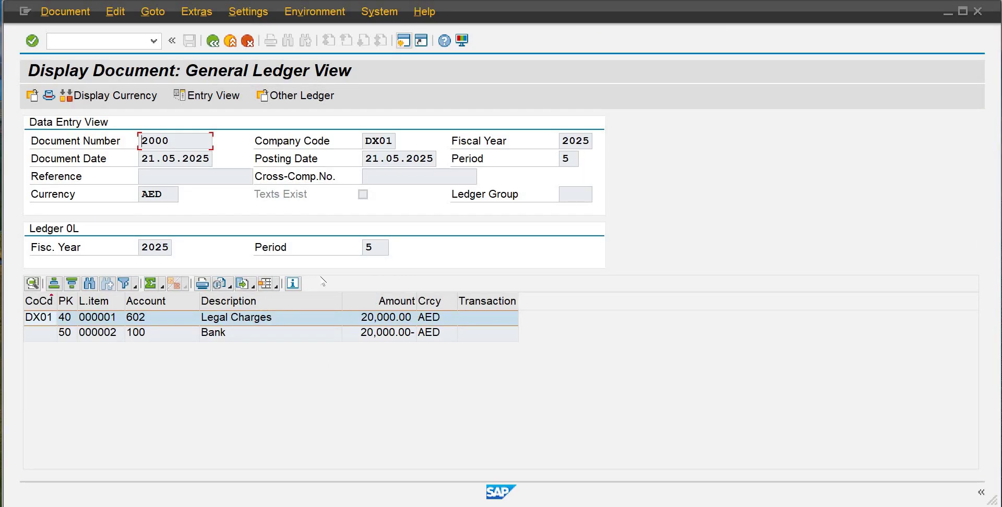
click(129, 47)
text(/n)
key(Return)
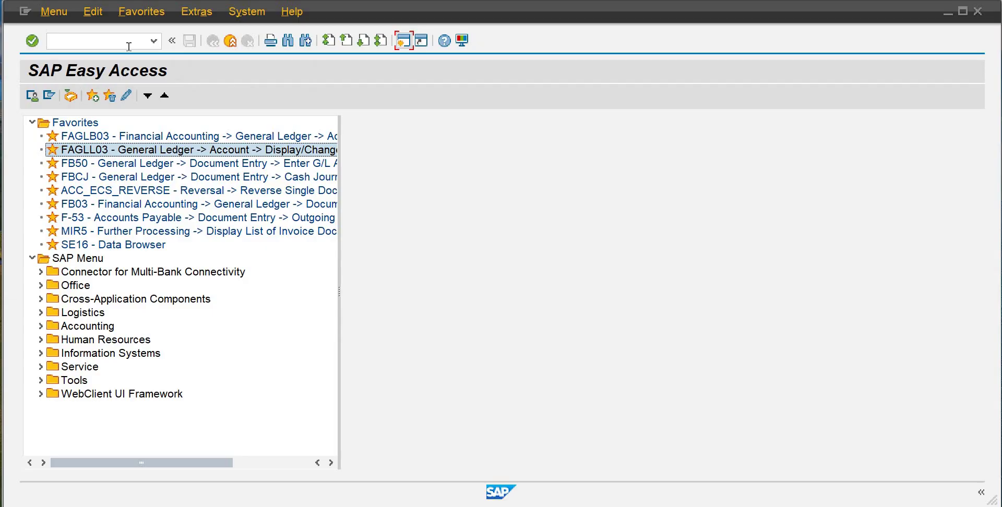